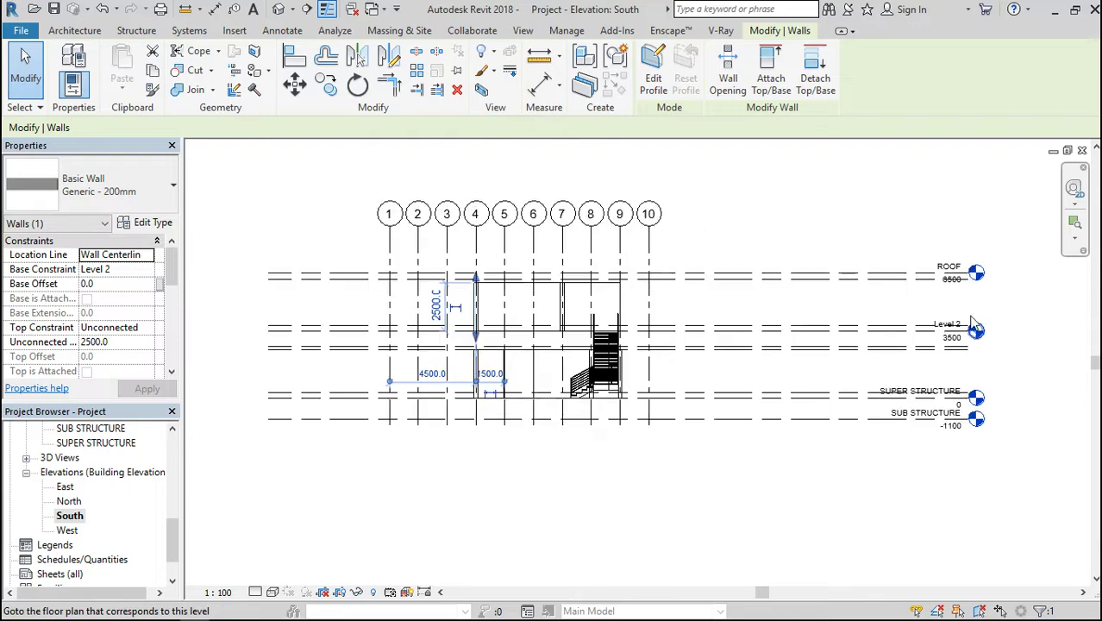
# Measure the vertical distance from LINTEL LEVEL 2 down to Level 2 in the South elevation.
pyautogui.scroll(1, 974, 274)
pyautogui.scroll(-1, 913, 272)
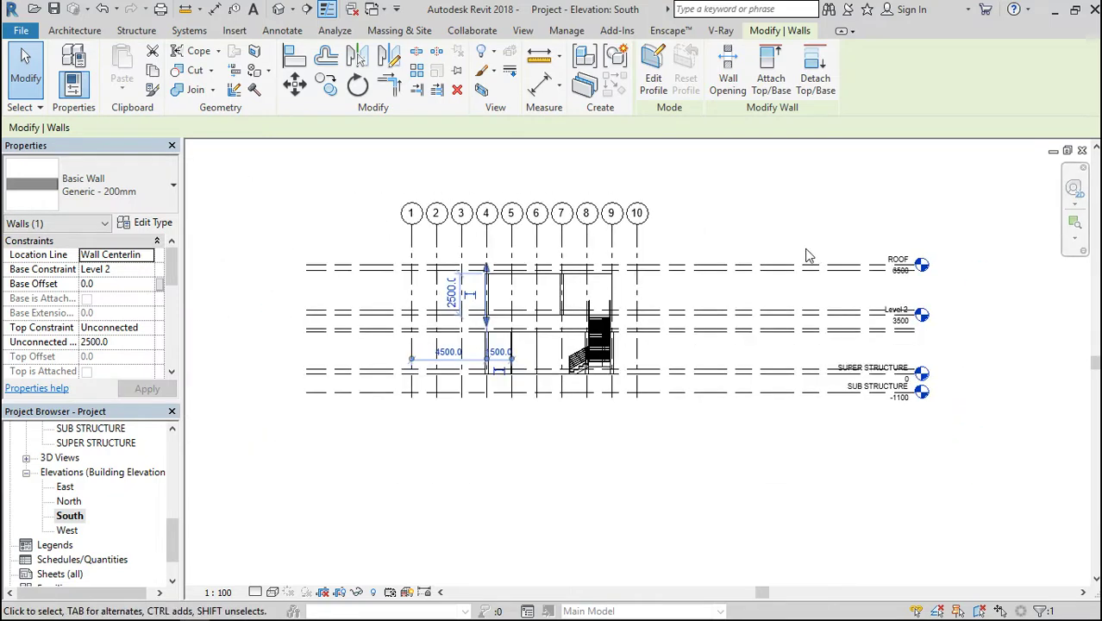
pyautogui.scroll(3, 482, 274)
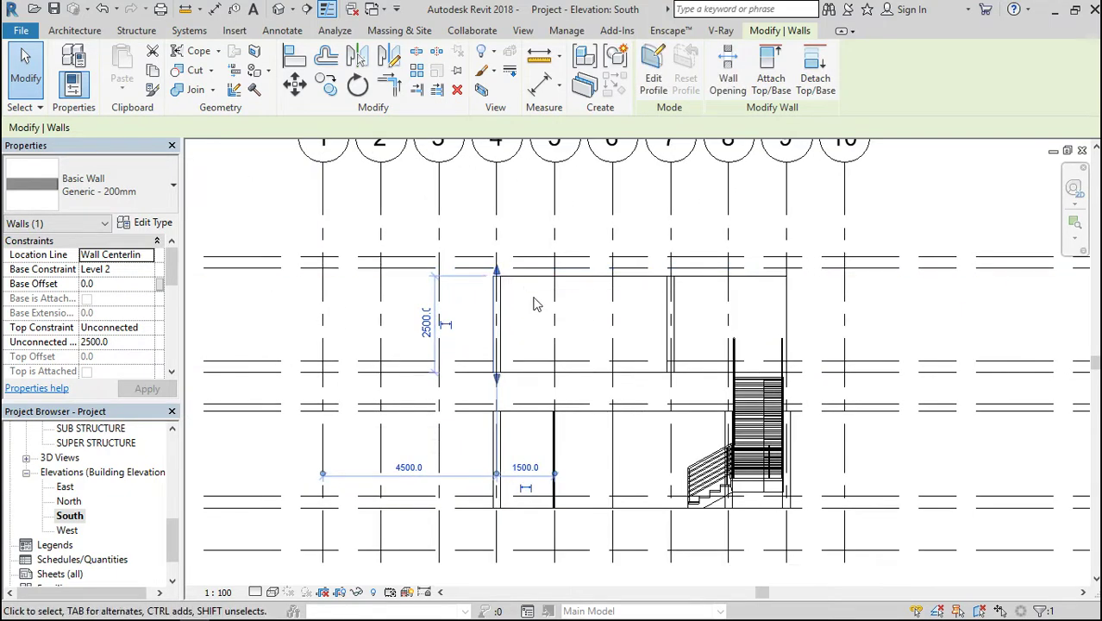
pyautogui.scroll(1, 544, 295)
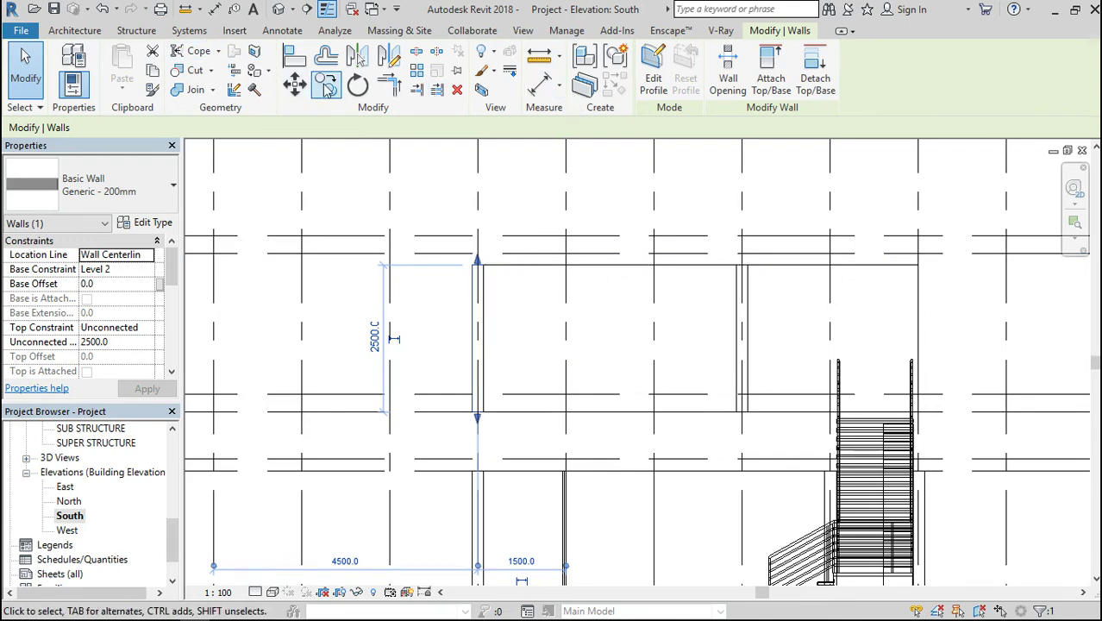
pyautogui.click(532, 76)
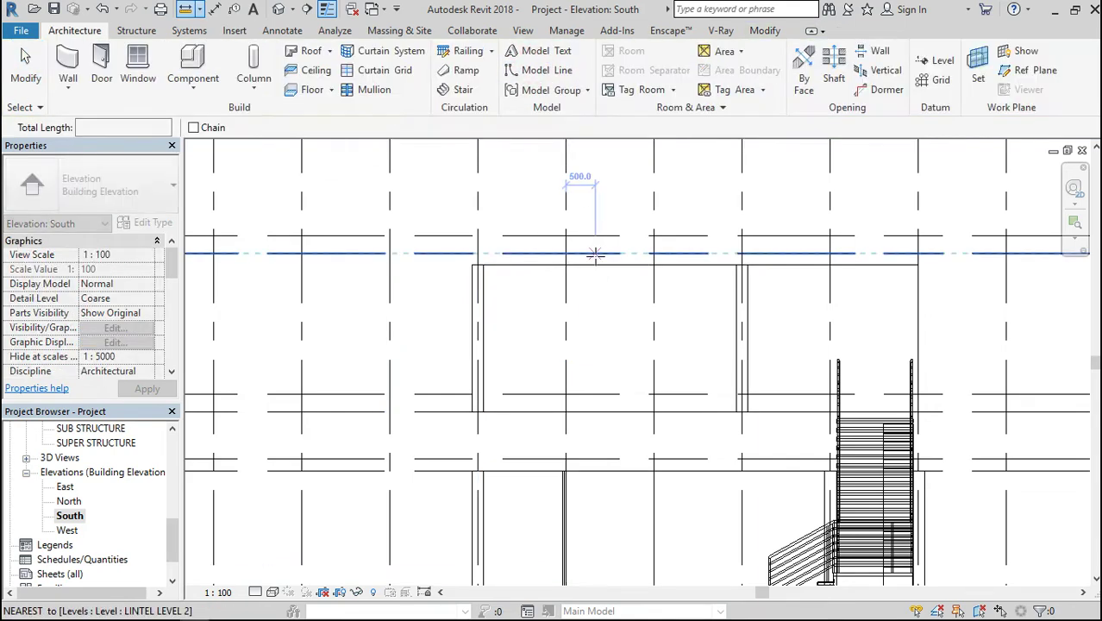
pyautogui.click(595, 256)
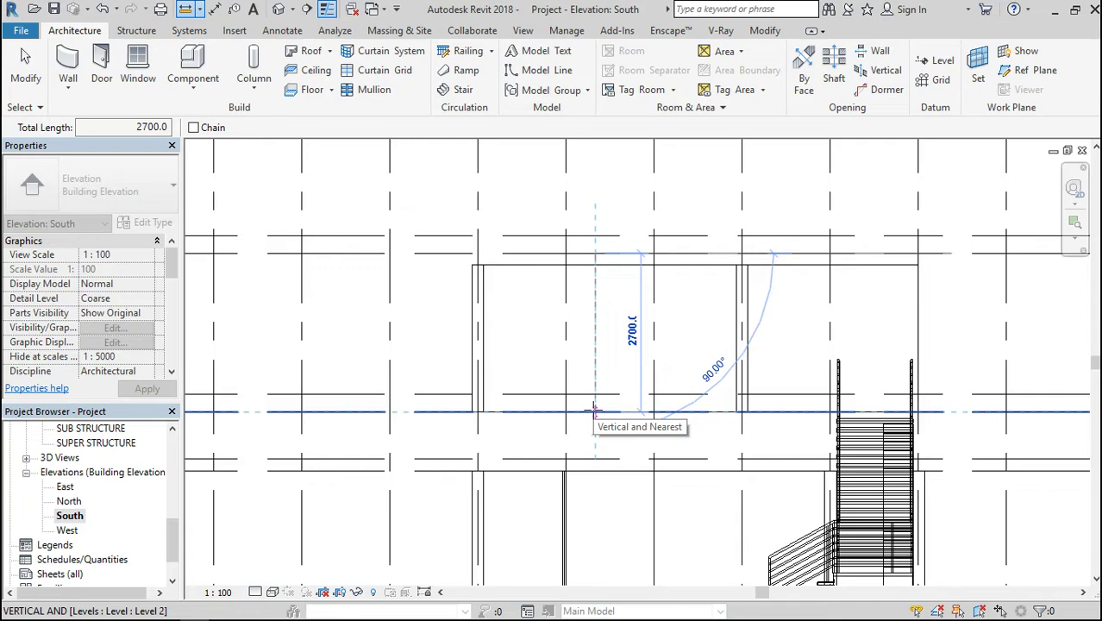
pyautogui.press('Escape')
pyautogui.press('Escape')
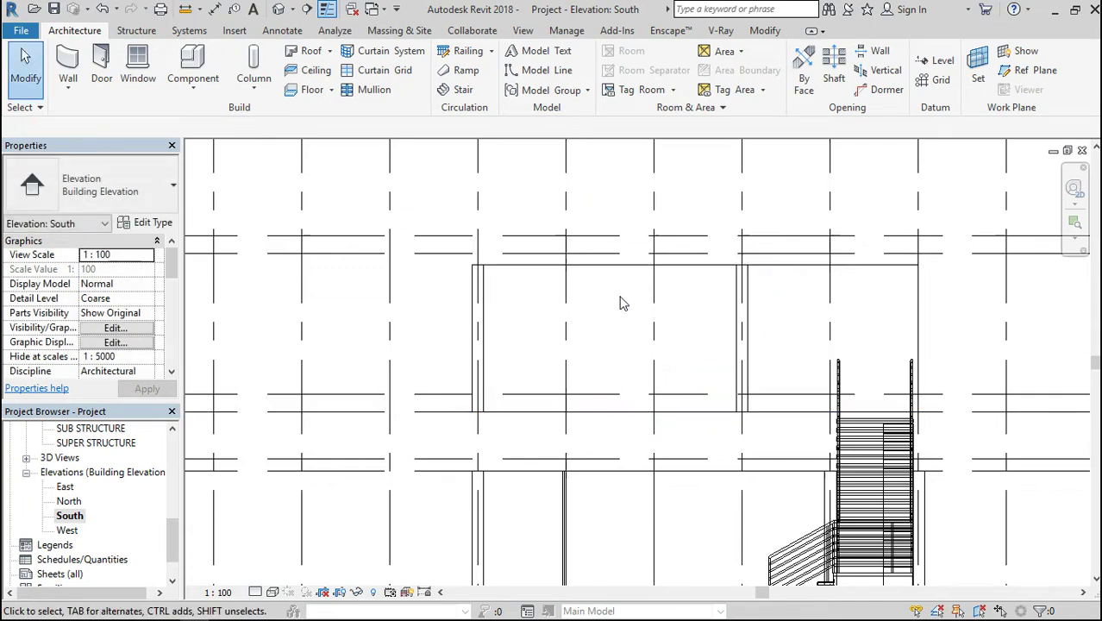
# Open the Level 2 floor plan.
pyautogui.scroll(-2, 619, 291)
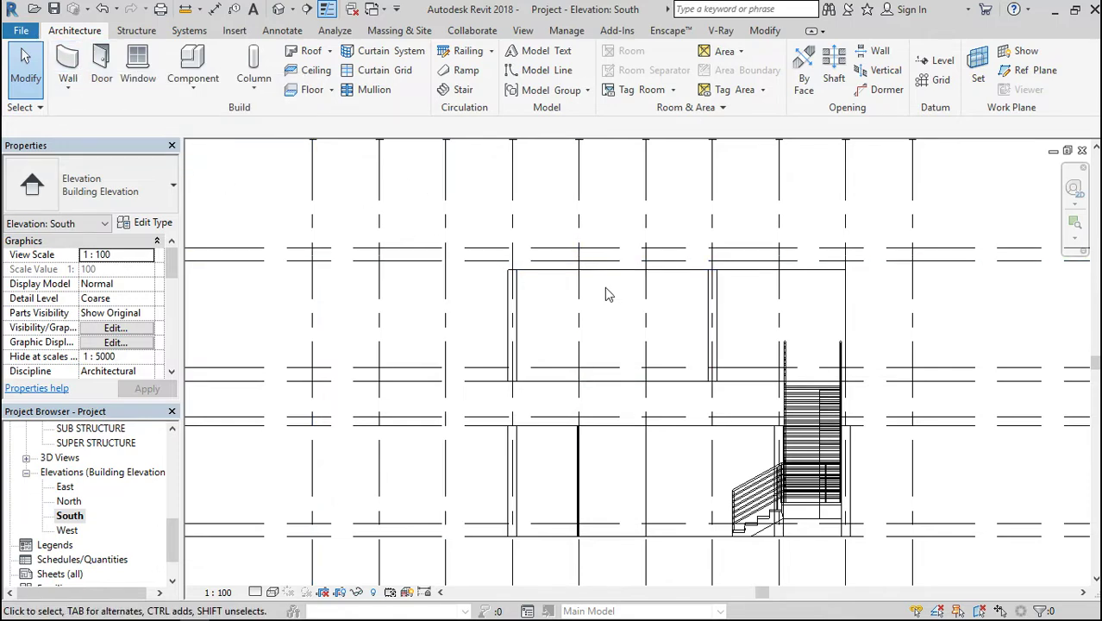
pyautogui.scroll(-2, 606, 295)
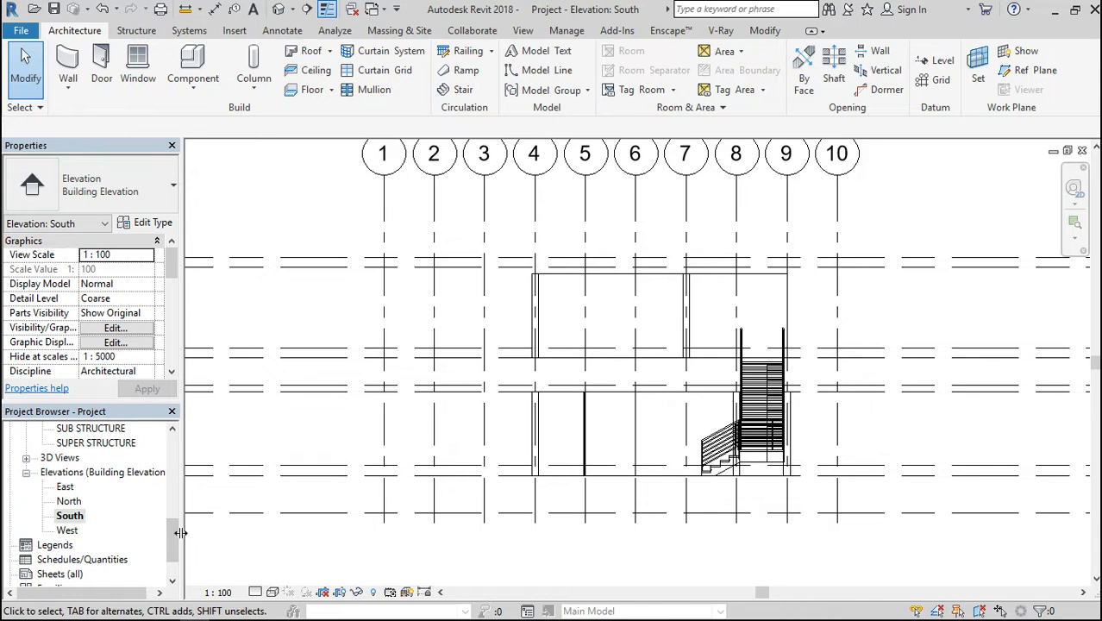
pyautogui.moveTo(175, 539); pyautogui.dragTo(169, 470)
pyautogui.doubleClick(72, 473)
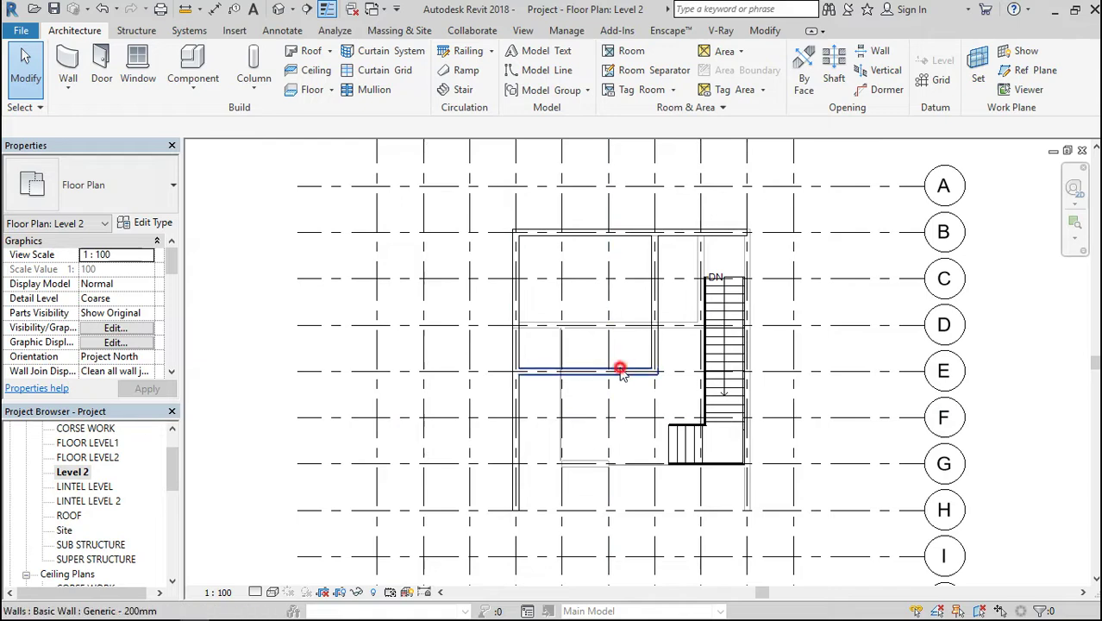
# Set the unconnected height of the four Generic - 200mm walls on Level 2 to 2700.
pyautogui.click(620, 371)
pyautogui.keyDown('ctrl'); pyautogui.click(662, 347); pyautogui.keyUp('ctrl')
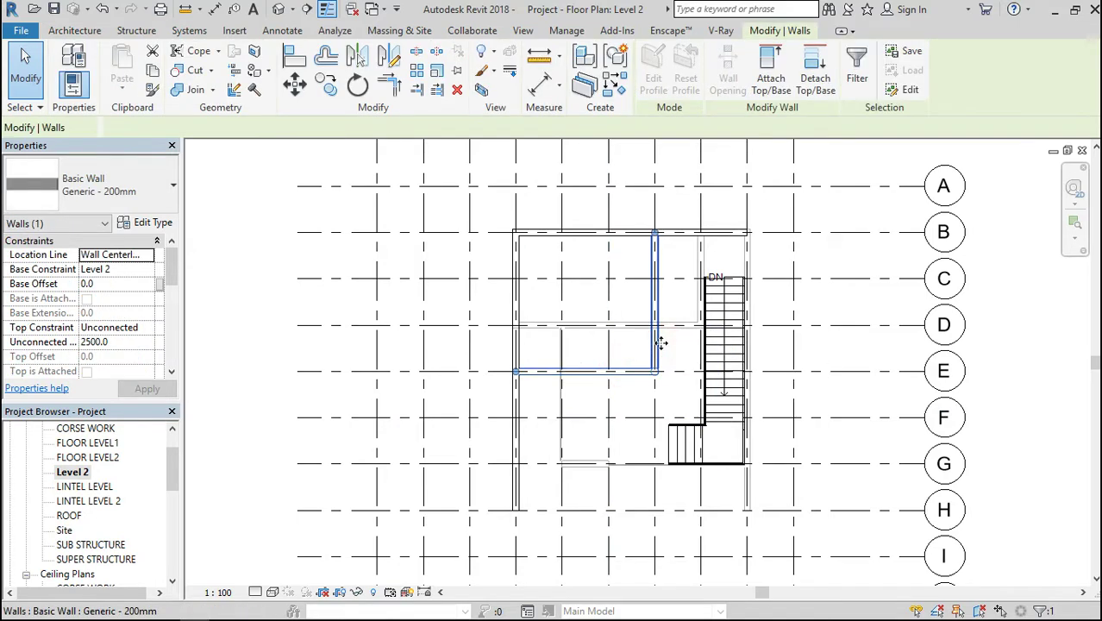
pyautogui.keyDown('ctrl'); pyautogui.click(690, 233); pyautogui.keyUp('ctrl')
pyautogui.keyDown('ctrl'); pyautogui.click(523, 254); pyautogui.keyUp('ctrl')
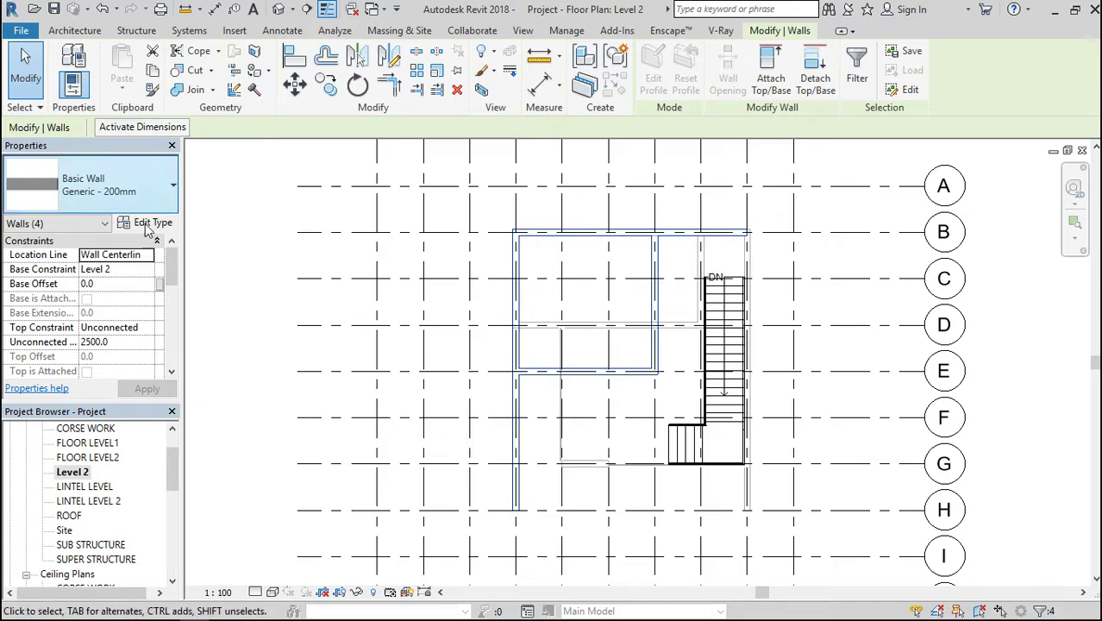
pyautogui.click(125, 342)
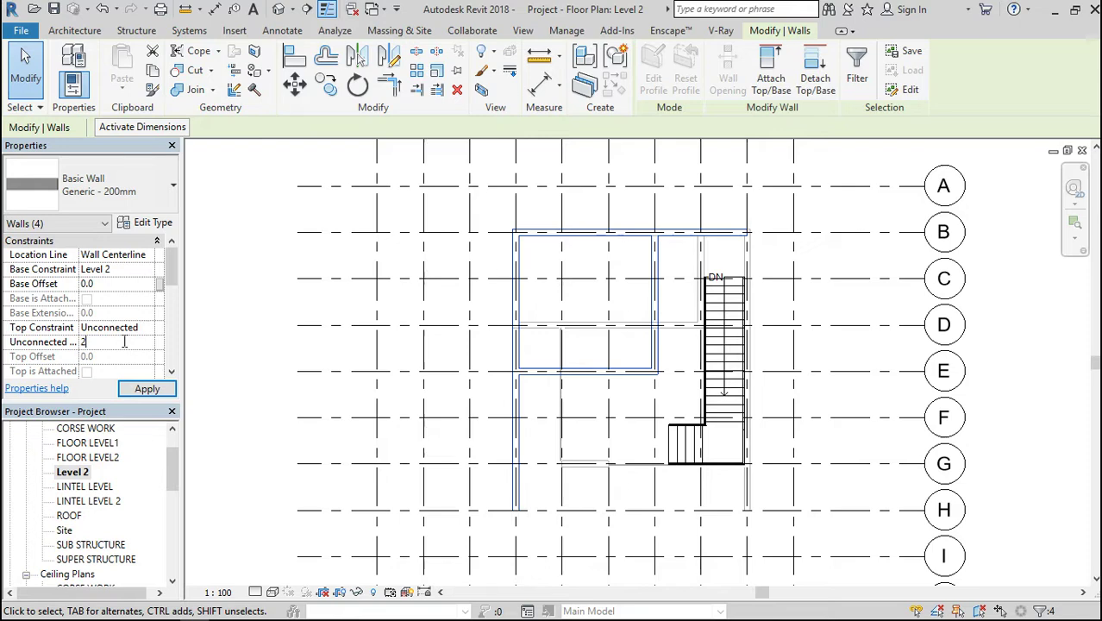
pyautogui.click(136, 388)
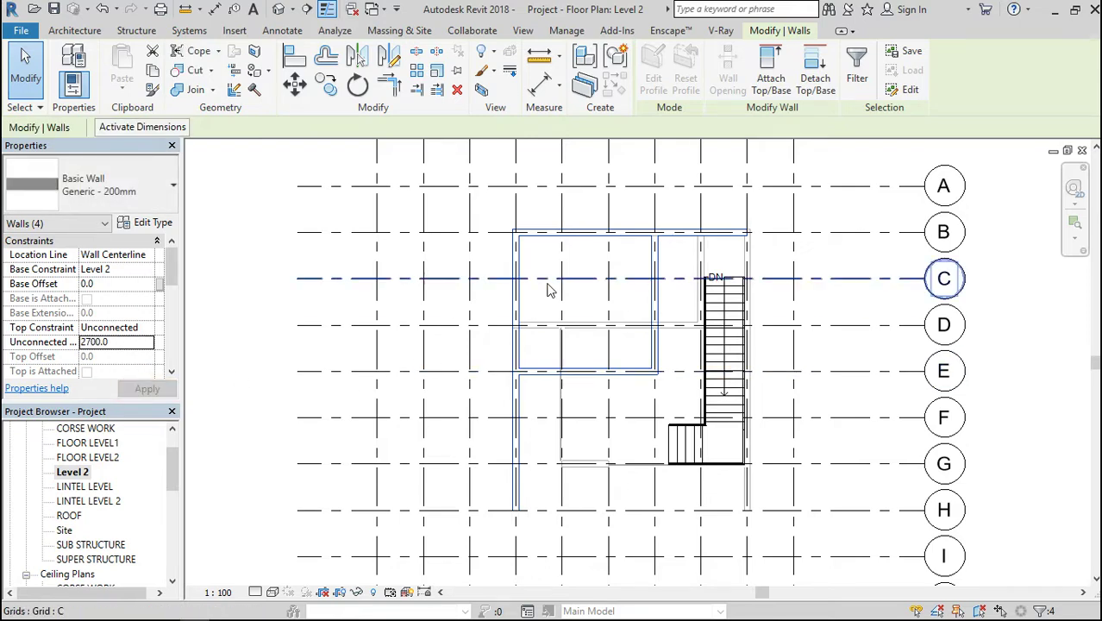
# Open the SUPER STRUCTURE floor plan.
pyautogui.doubleClick(106, 560)
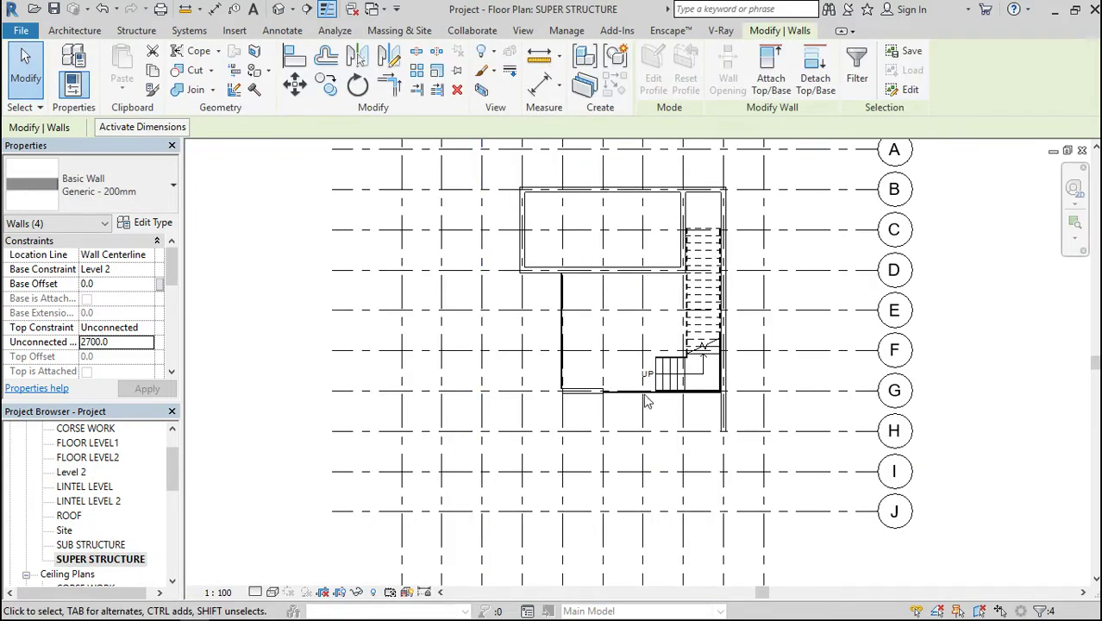
pyautogui.scroll(-2, 648, 392)
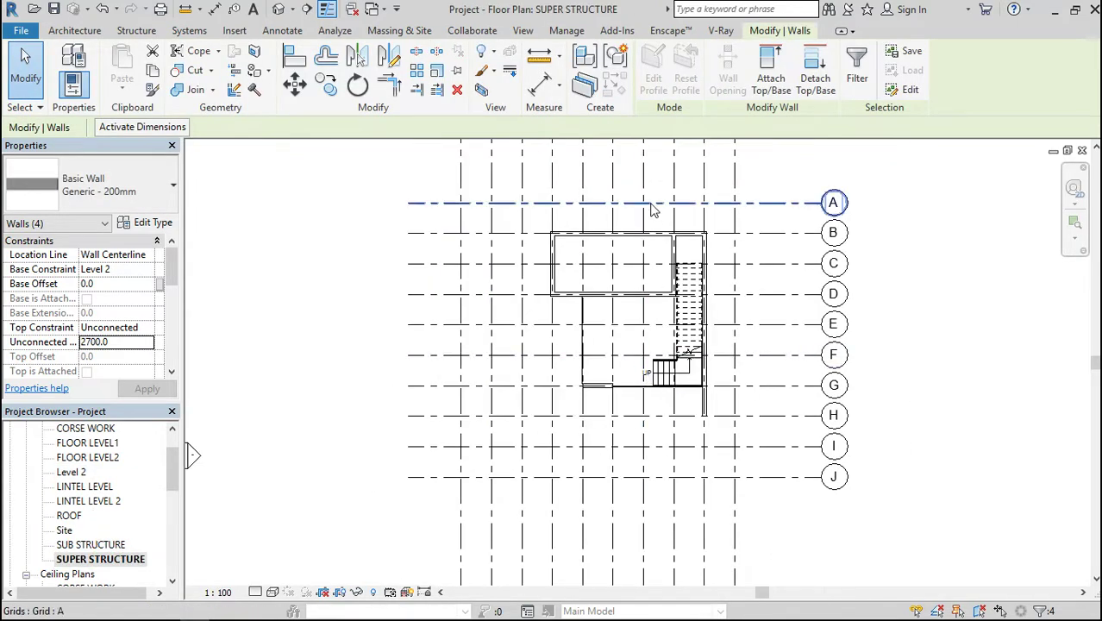
pyautogui.scroll(3, 653, 210)
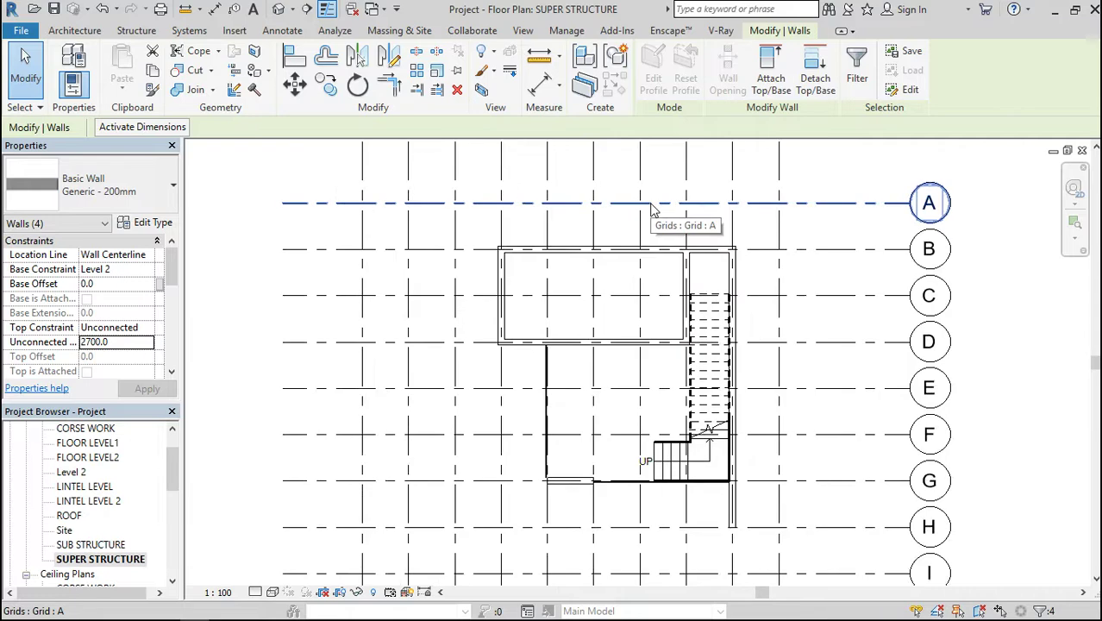
# Set up a new Generic - 200mm wall that extends downward with an unconnected depth of 600.
pyautogui.click(74, 30)
pyautogui.click(69, 56)
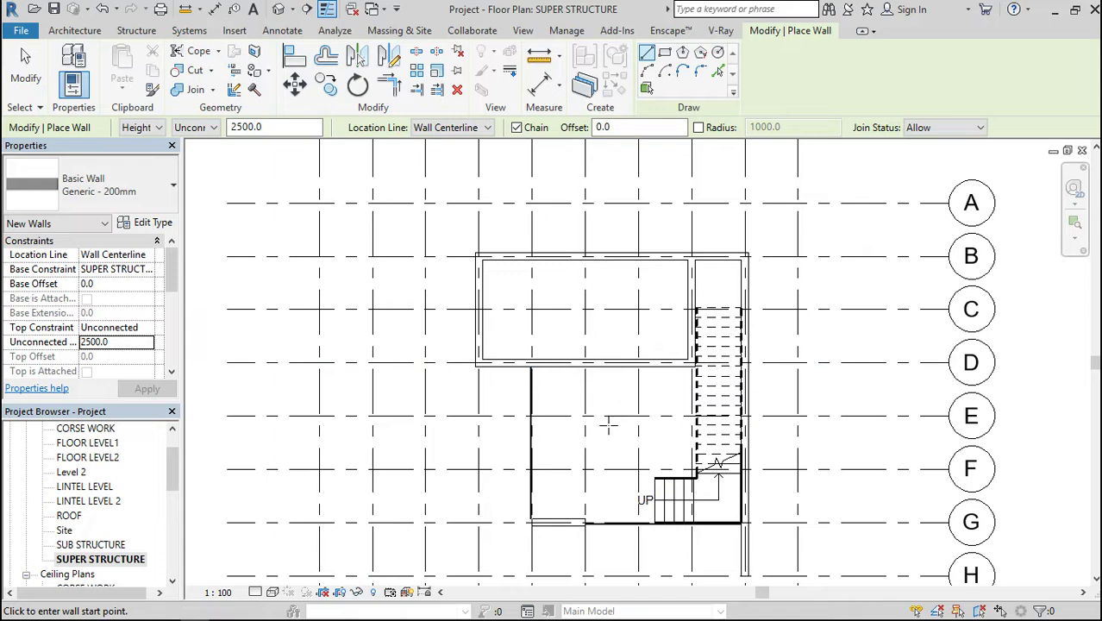
pyautogui.click(278, 127)
pyautogui.press('Return')
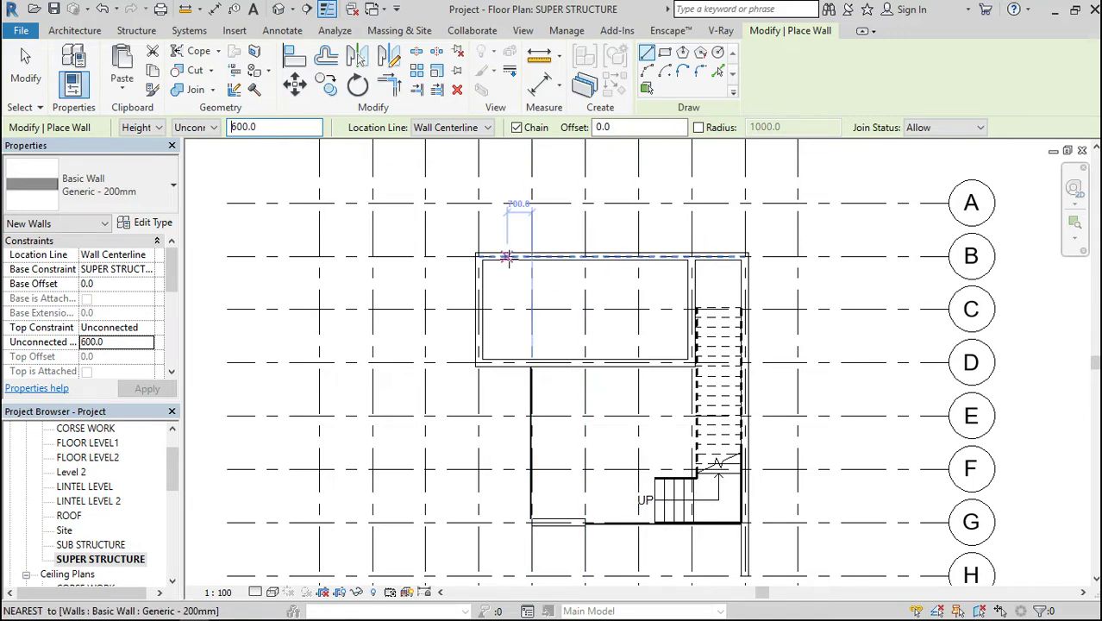
pyautogui.click(158, 128)
pyautogui.click(138, 144)
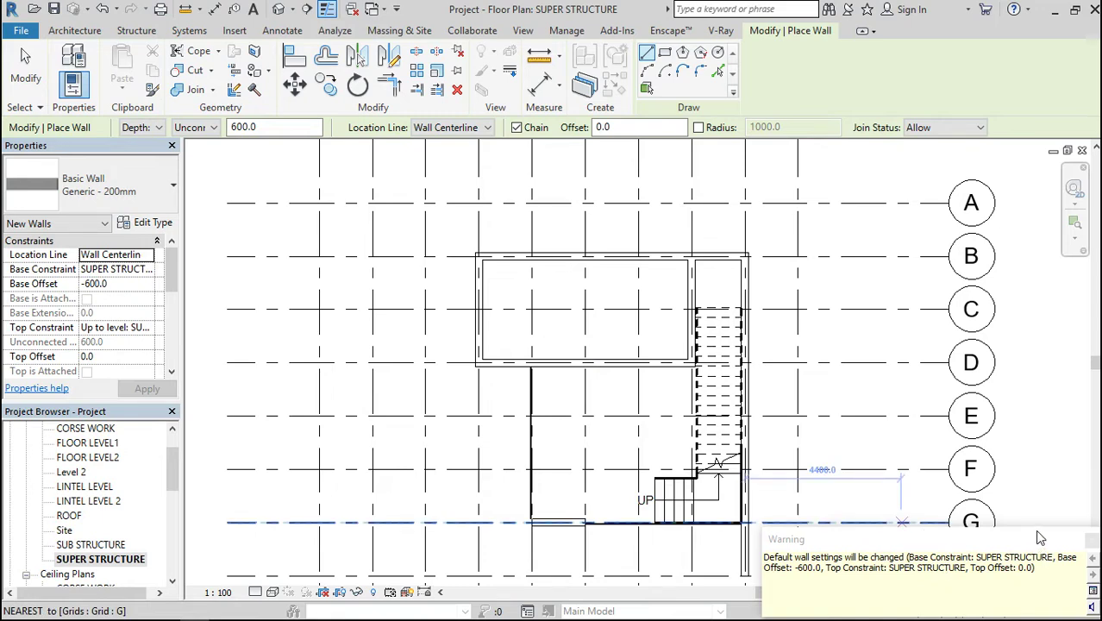
pyautogui.click(1091, 541)
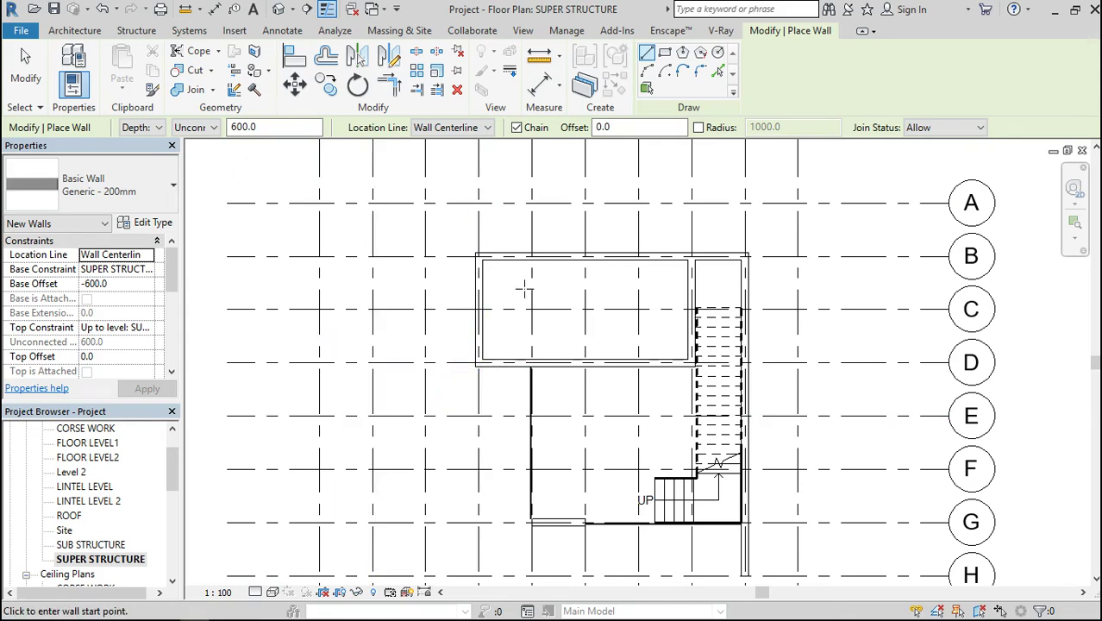
# Draw a 7500 mm wall along grid B over the existing wall, from its corner at grid 4 to grid 9.
pyautogui.scroll(2, 513, 260)
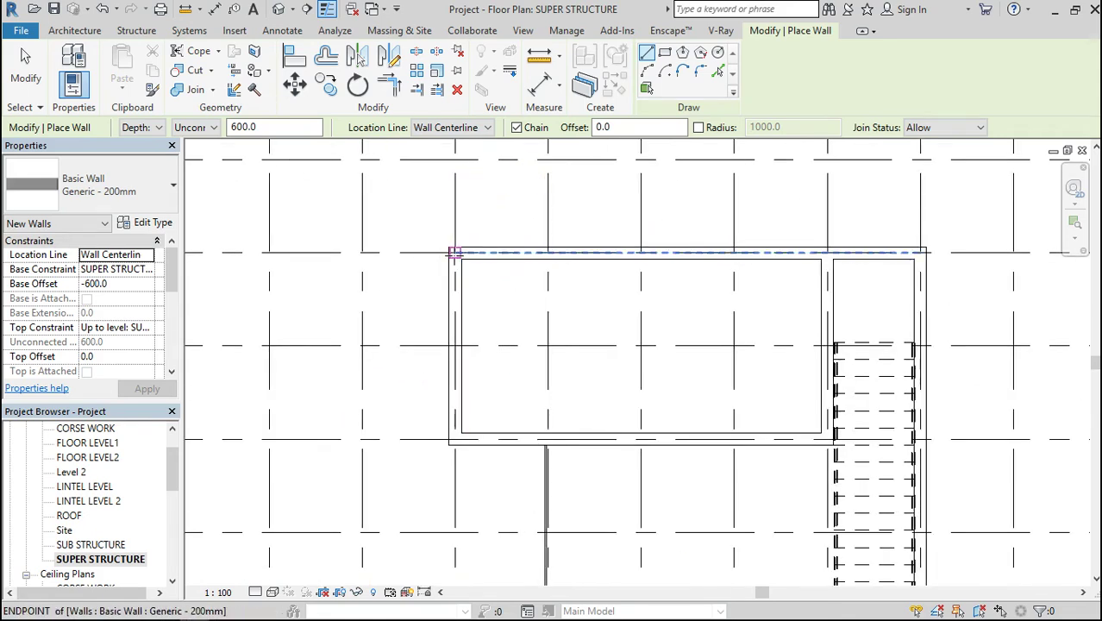
pyautogui.click(454, 253)
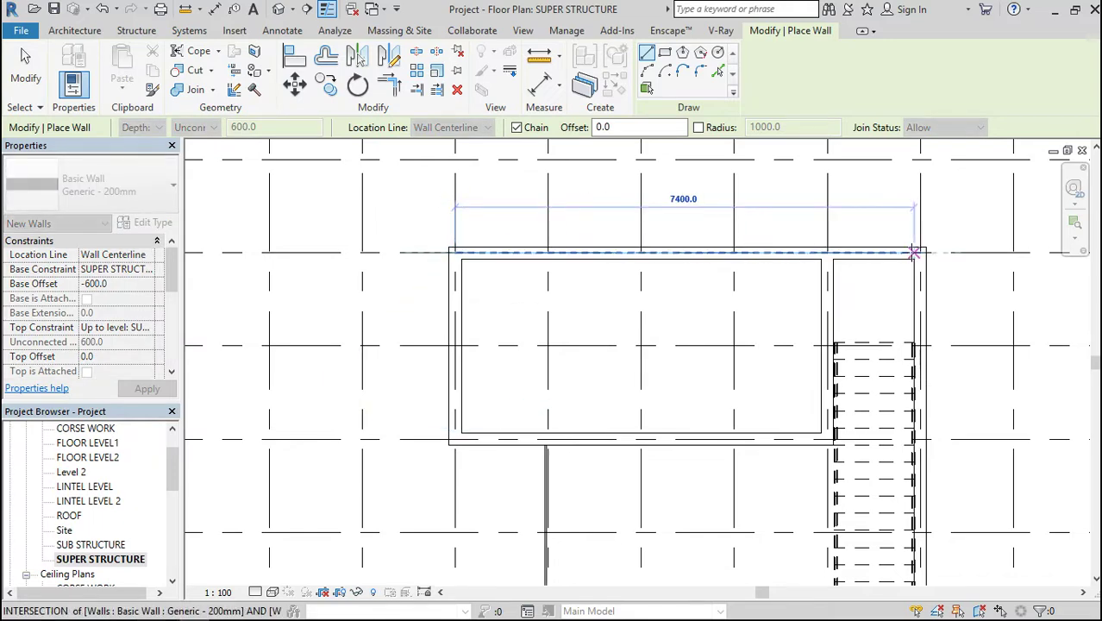
pyautogui.click(920, 252)
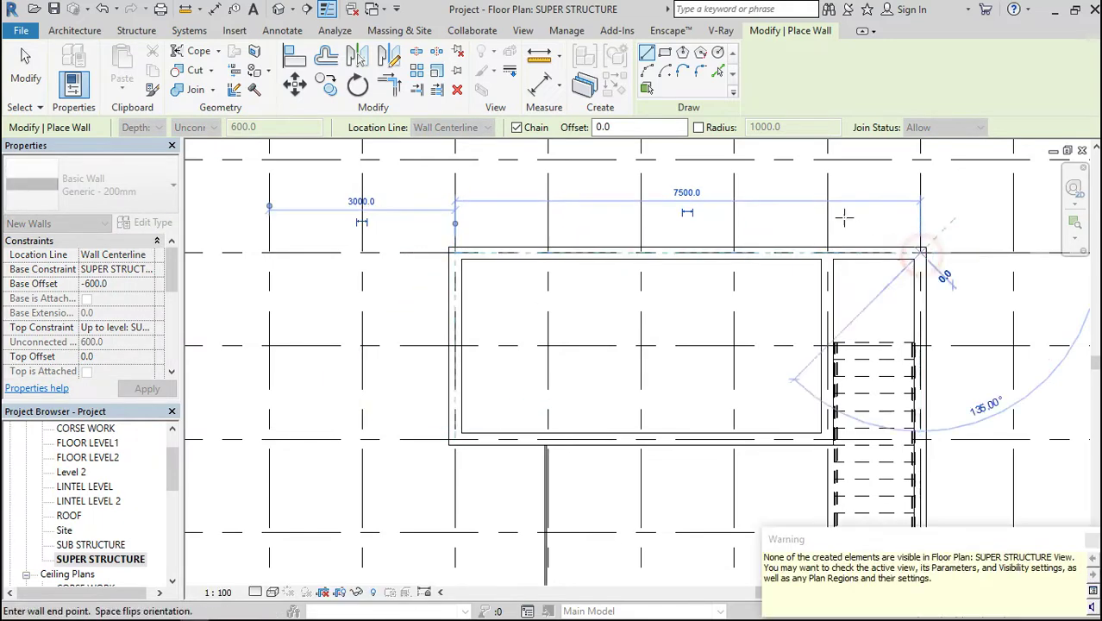
# Continue the wall along grid 9 from grid B to the existing wall's end at grid H, ending the chain there.
pyautogui.scroll(-3, 836, 212)
pyautogui.scroll(-2, 836, 211)
pyautogui.scroll(3, 835, 209)
pyautogui.scroll(-3, 836, 212)
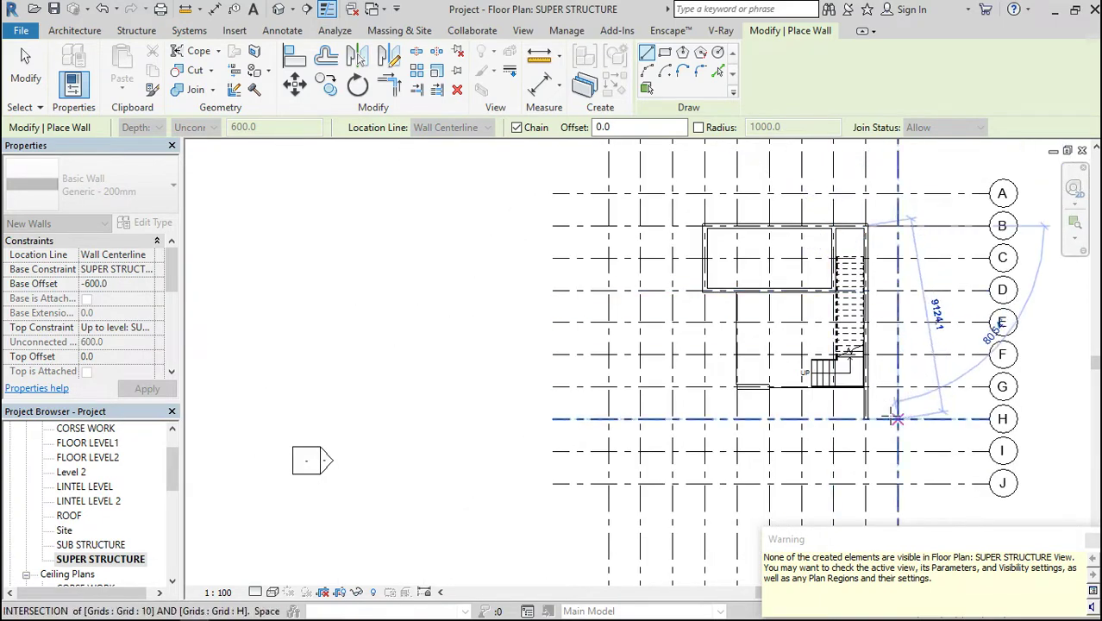
pyautogui.scroll(5, 891, 409)
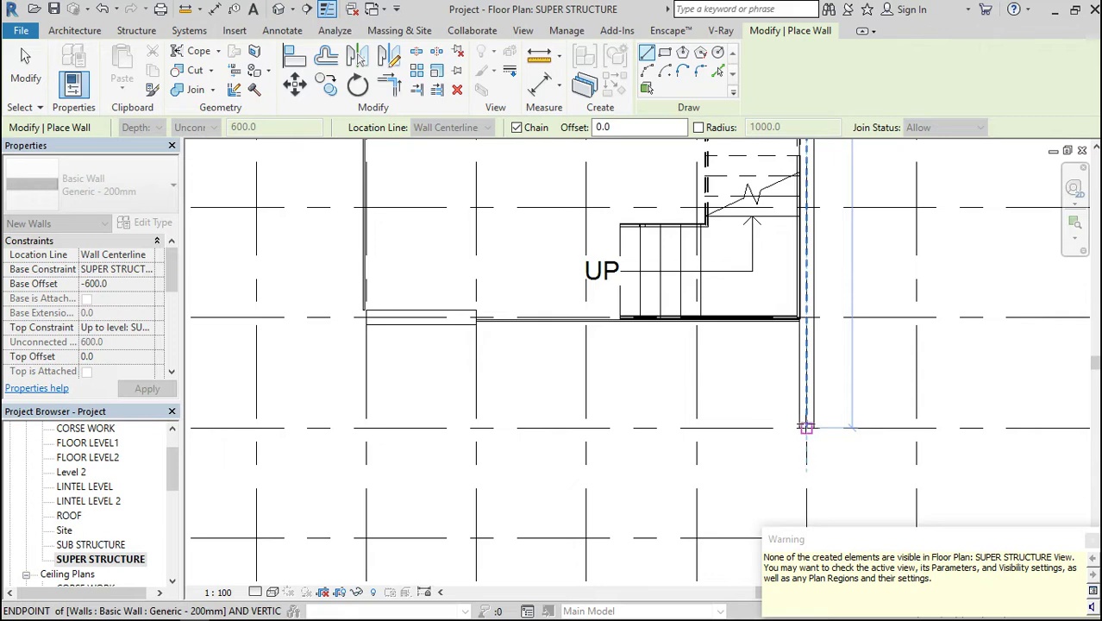
pyautogui.click(806, 426)
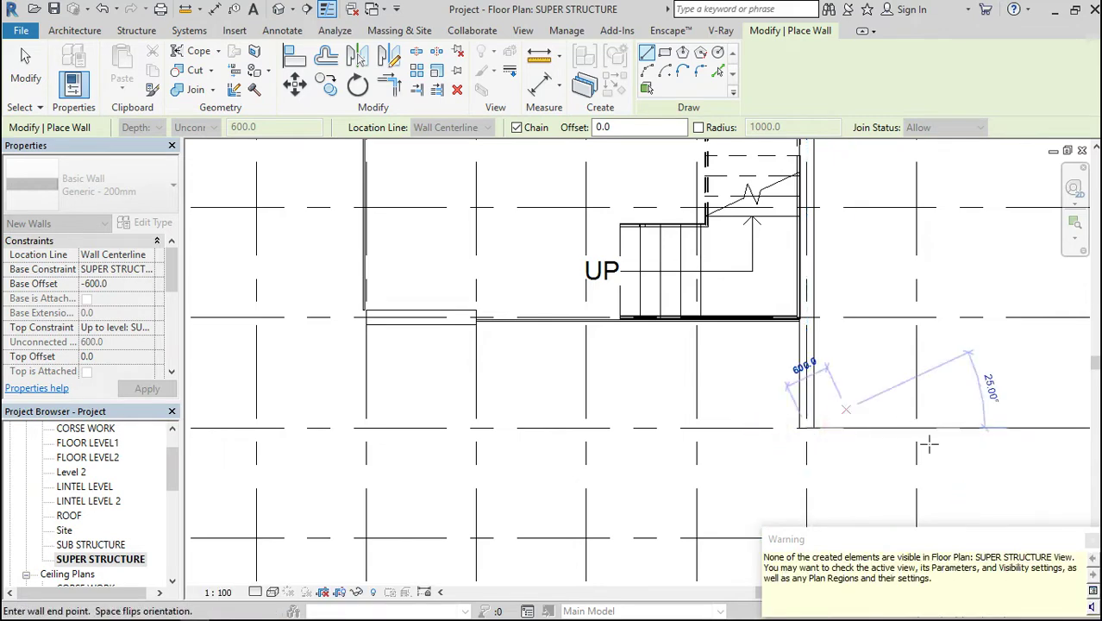
pyautogui.scroll(-3, 917, 442)
pyautogui.scroll(-2, 927, 445)
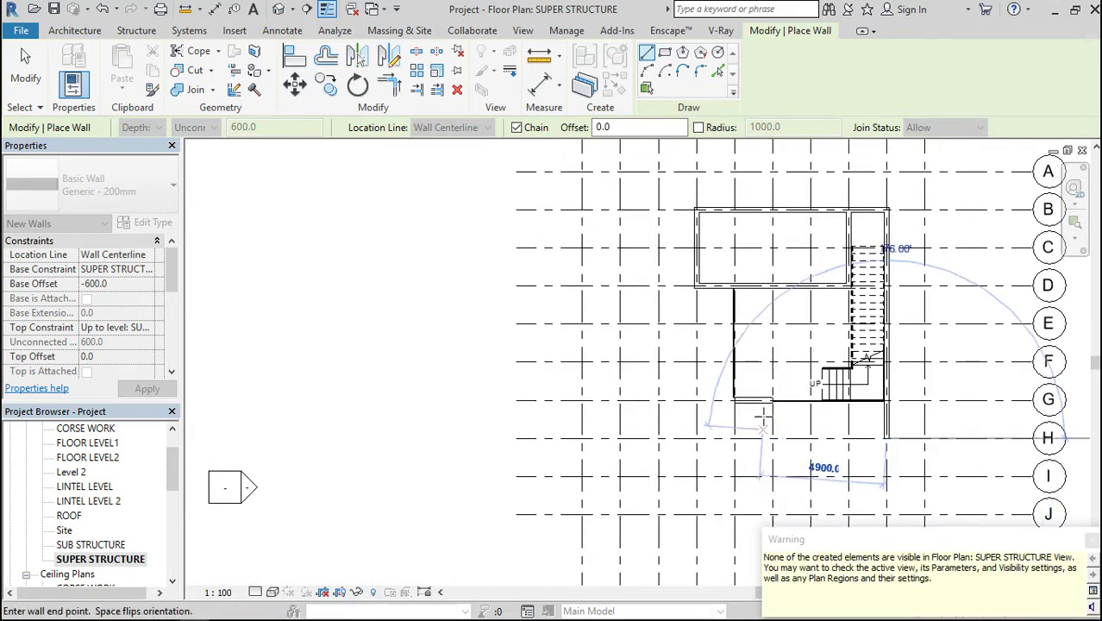
pyautogui.press('Escape')
pyautogui.scroll(5, 736, 401)
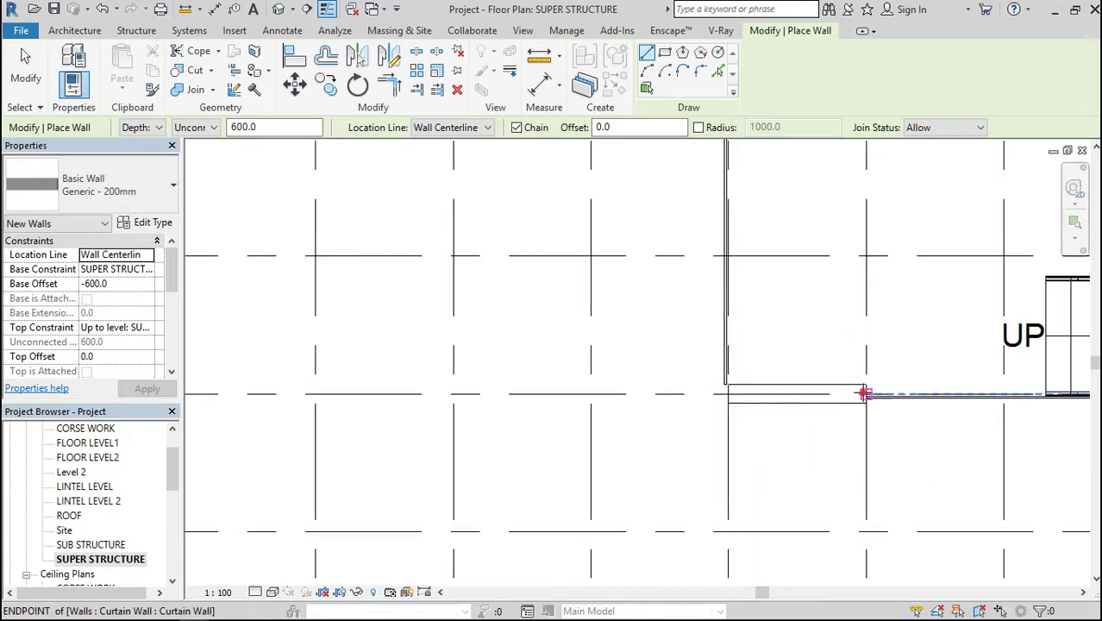
pyautogui.click(865, 394)
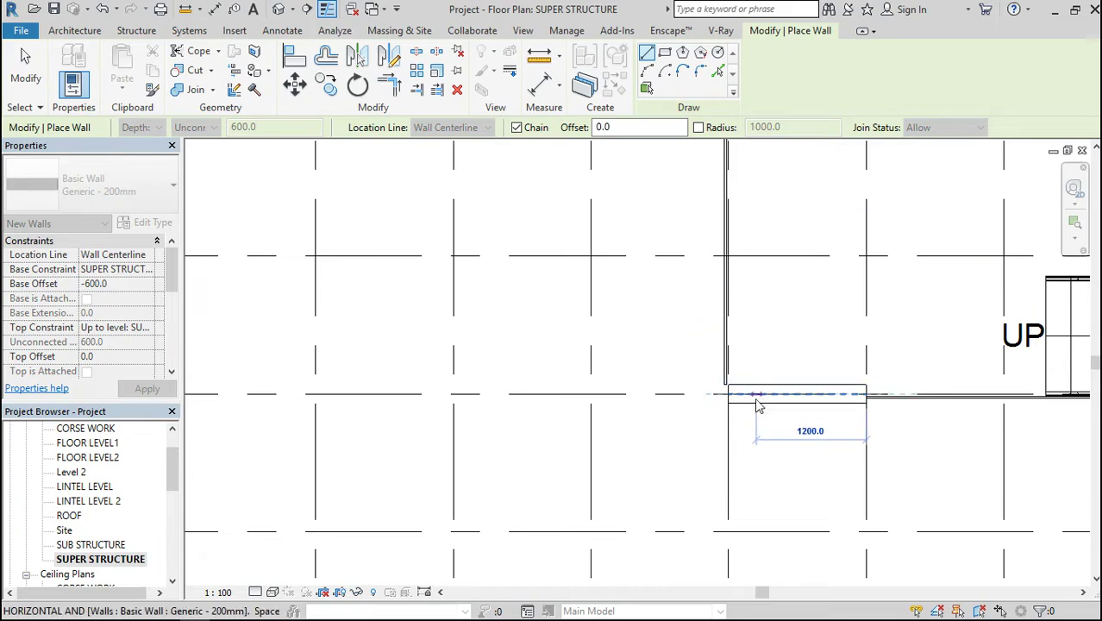
pyautogui.press('Escape')
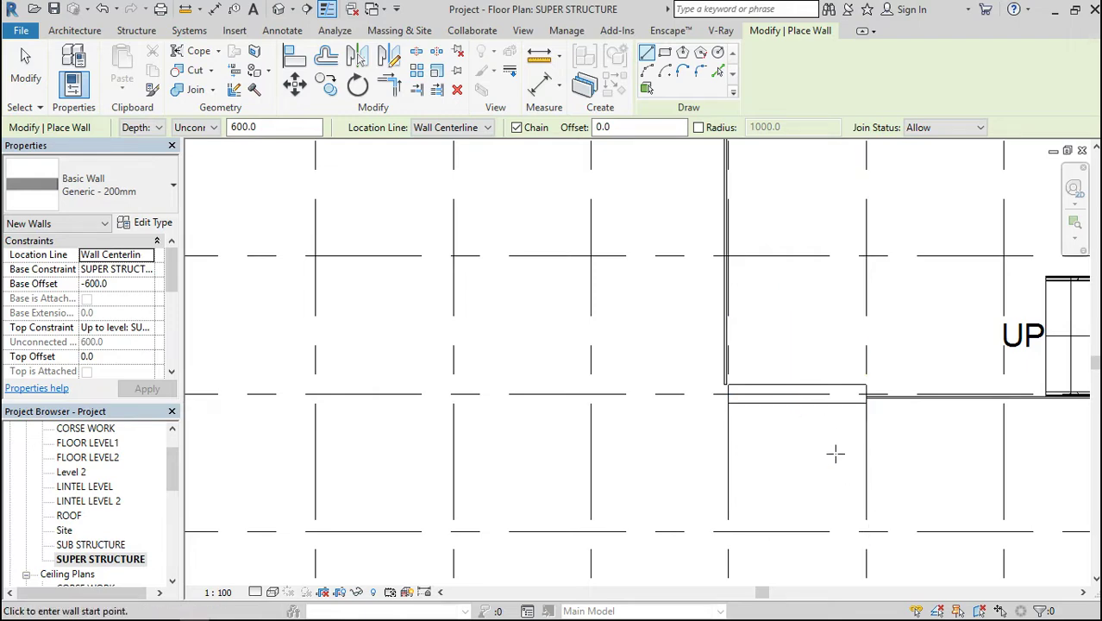
# Draw a 600 mm deep wall along grid 8 over the existing wall, from grid B to grid D.
pyautogui.scroll(-5, 789, 416)
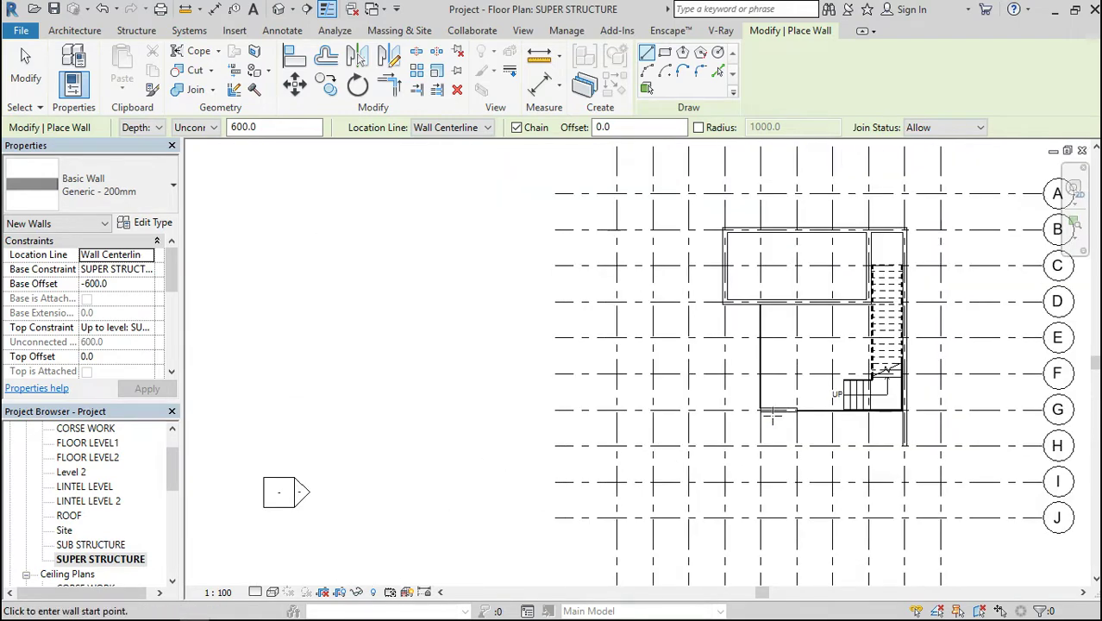
pyautogui.scroll(2, 872, 298)
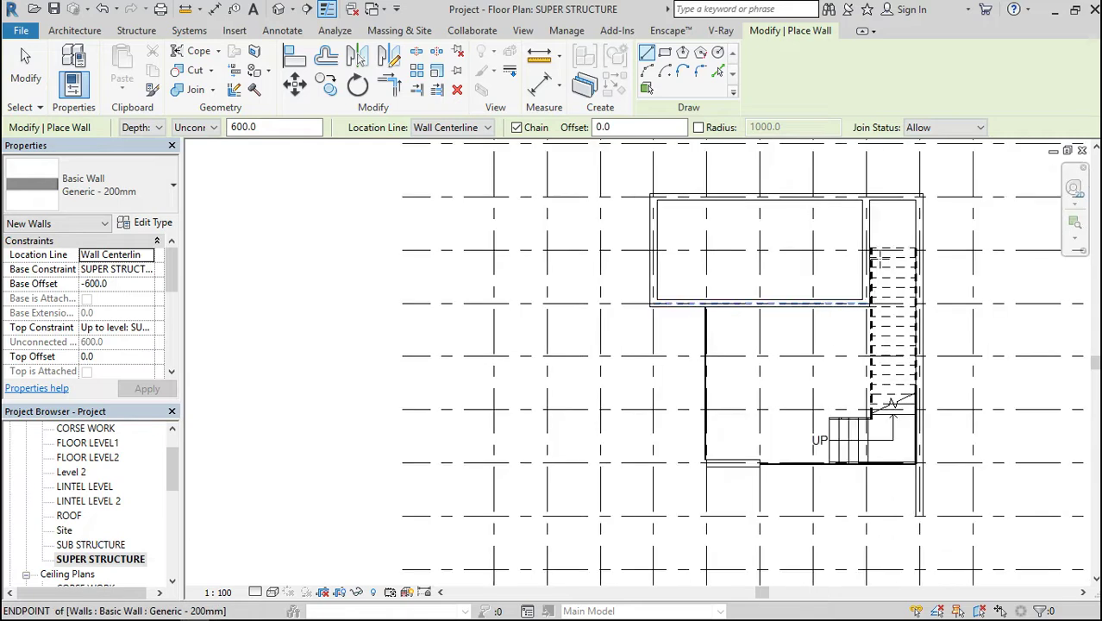
pyautogui.scroll(3, 881, 223)
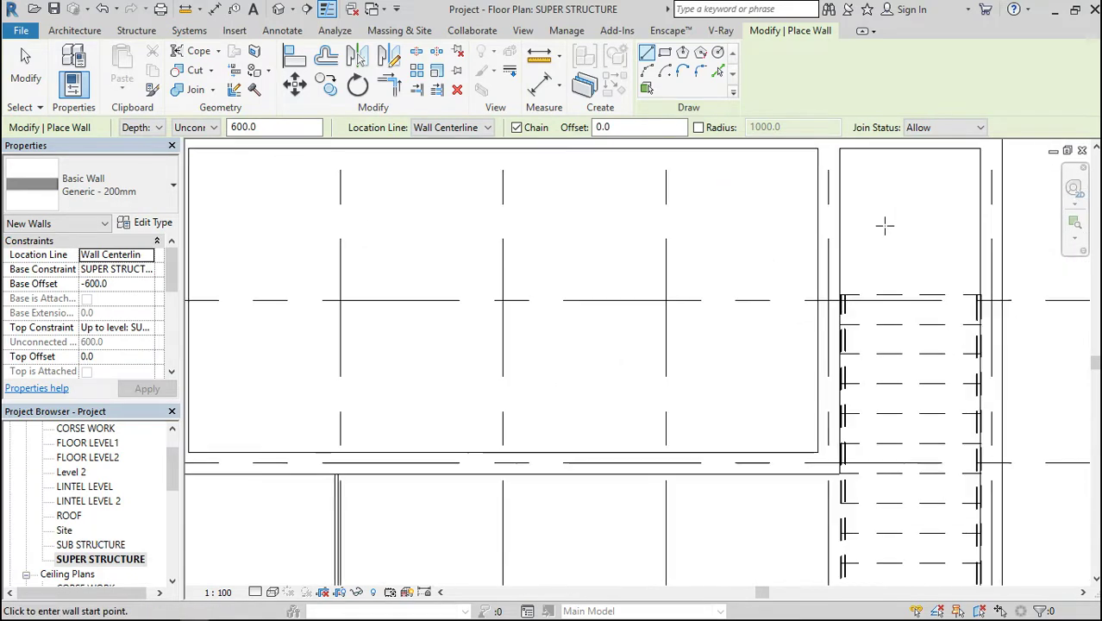
pyautogui.scroll(-3, 841, 200)
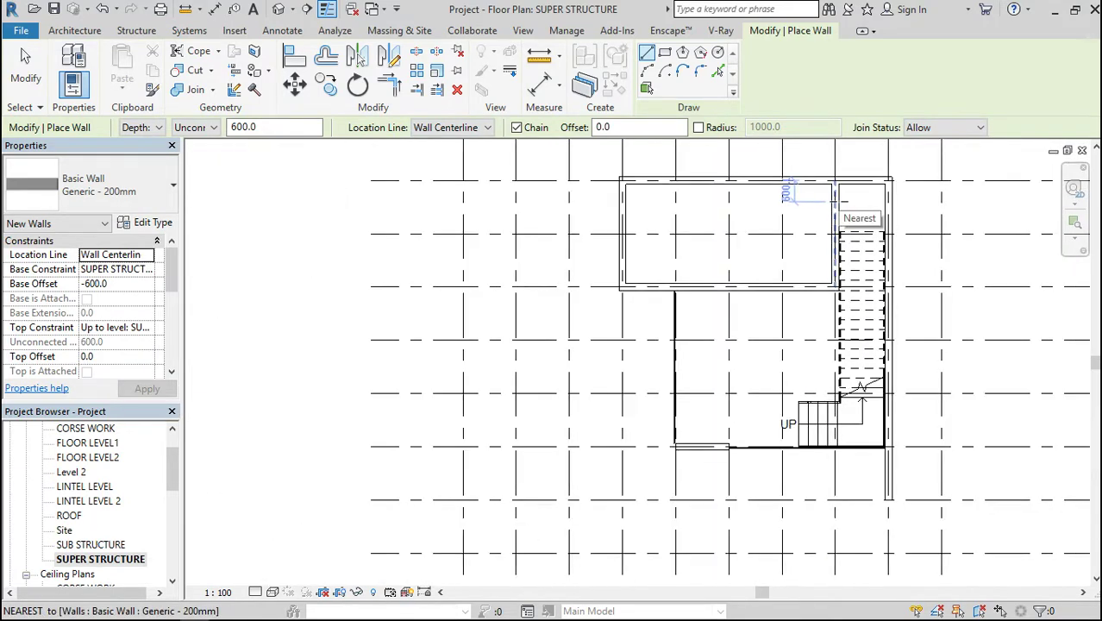
pyautogui.click(836, 172)
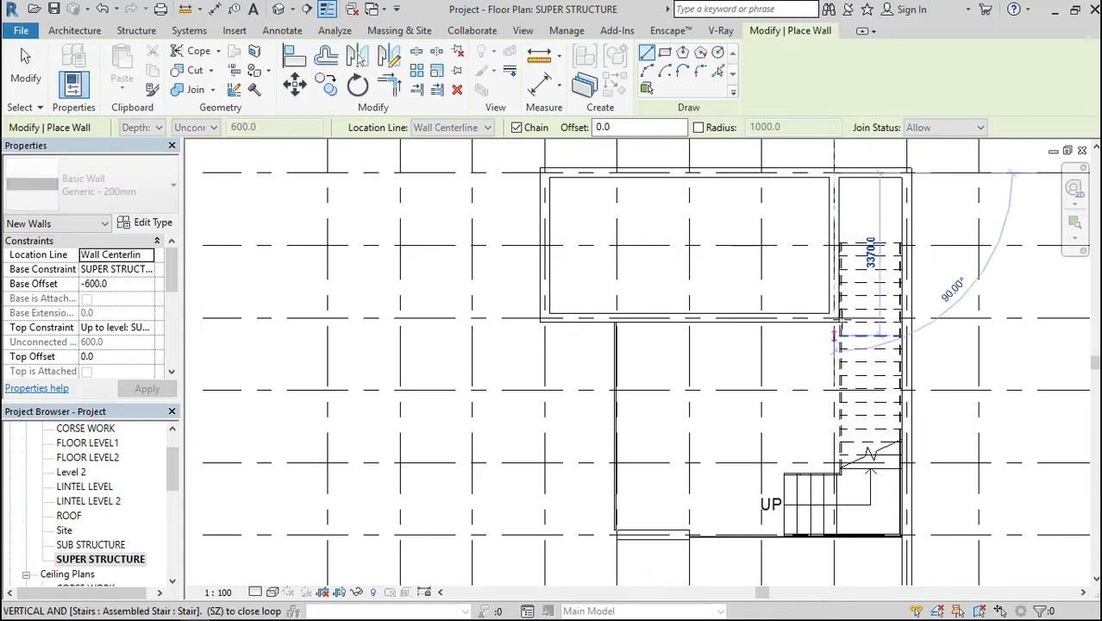
pyautogui.click(833, 318)
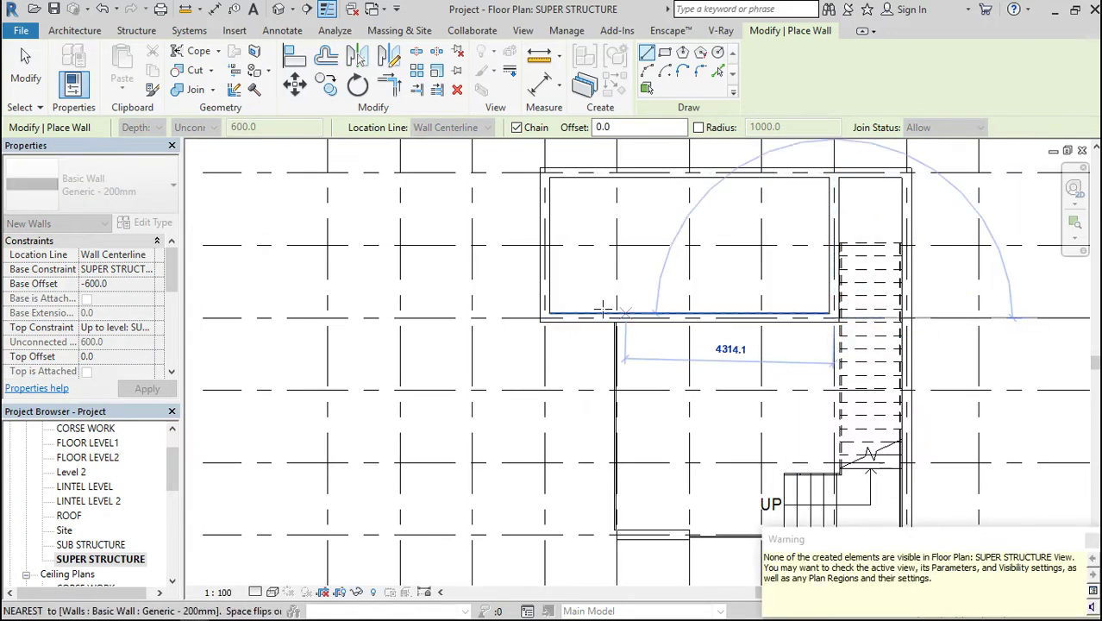
# Continue the wall along grid D to grid 4 and up grid 4 to grid B, end the chain, and dismiss the warning.
pyautogui.click(544, 318)
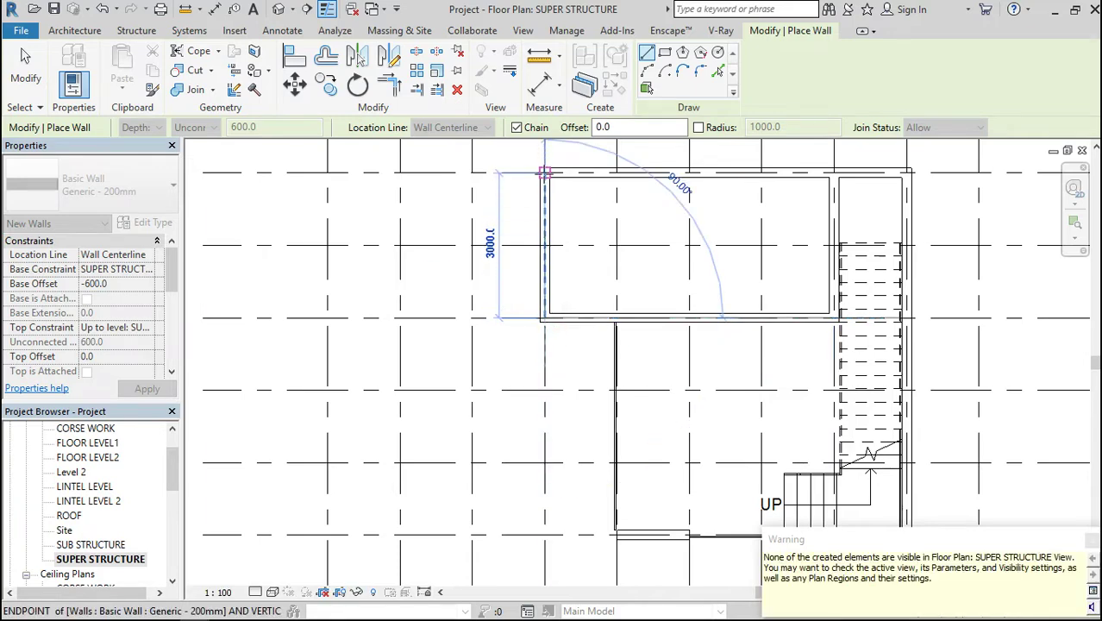
pyautogui.click(543, 172)
pyautogui.scroll(-2, 690, 319)
pyautogui.scroll(-1, 690, 318)
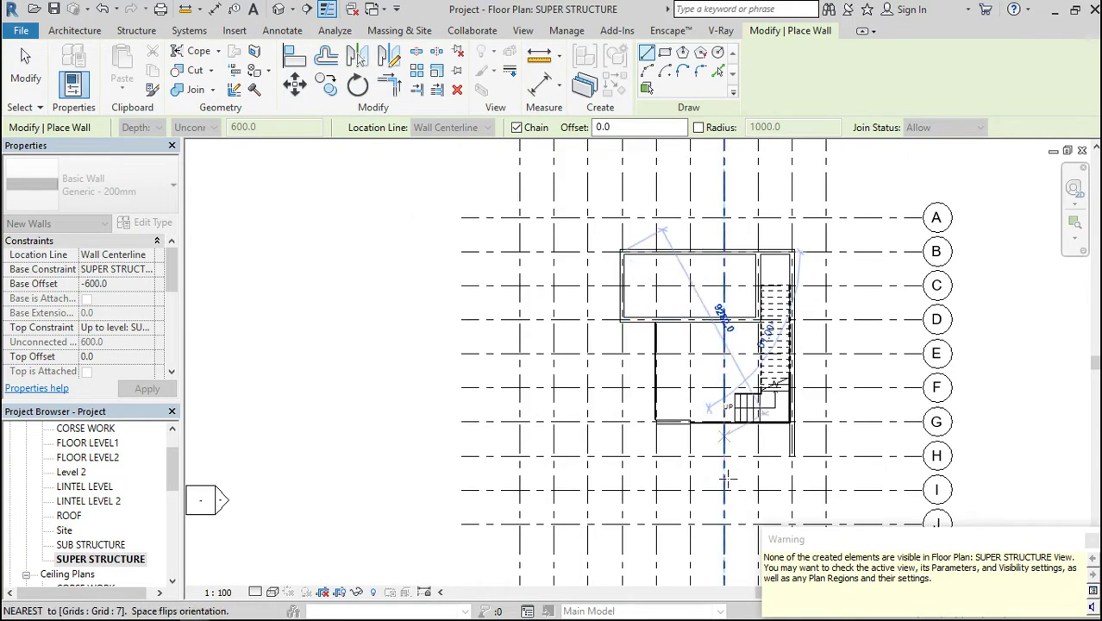
pyautogui.press('Escape')
pyautogui.press('Escape')
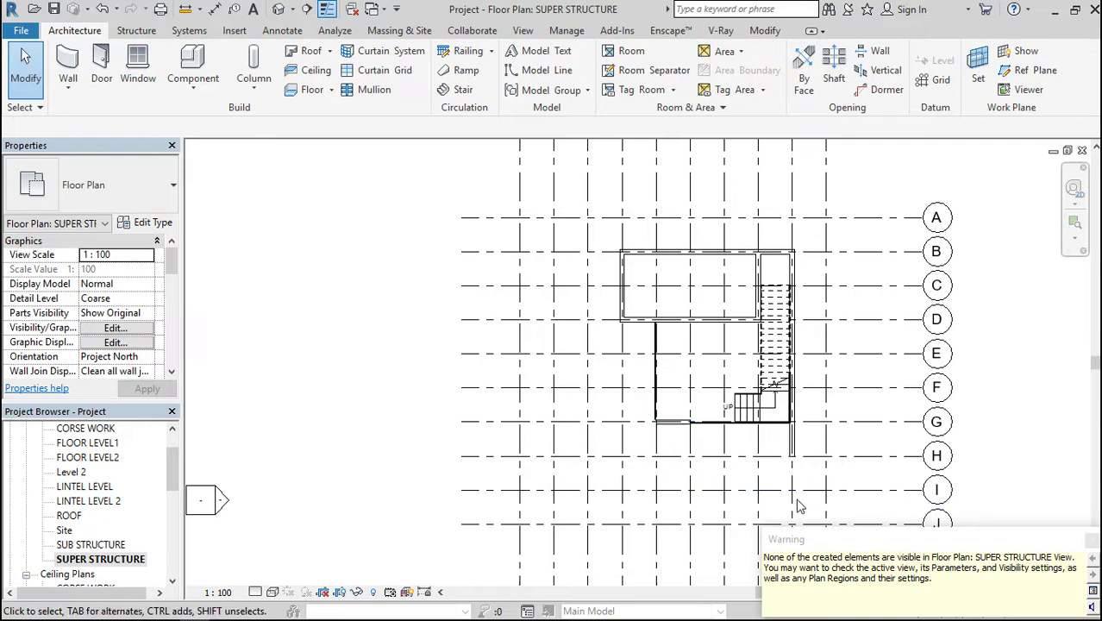
pyautogui.click(1091, 542)
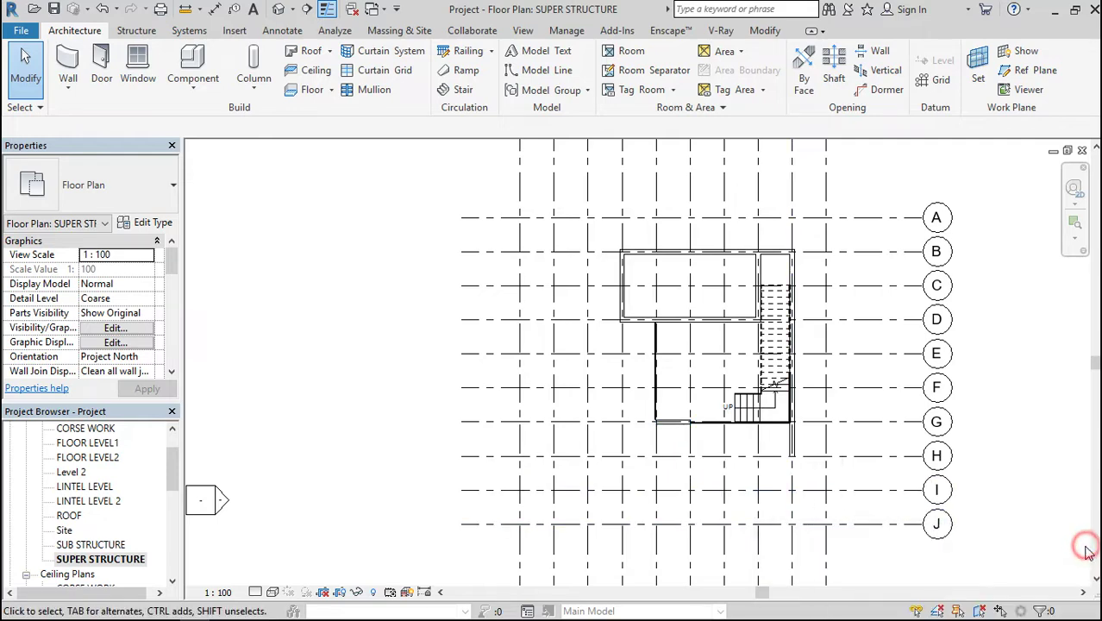
# Examine the walls below the SUPER STRUCTURE level from several sides in the 3D view.
pyautogui.click(276, 8)
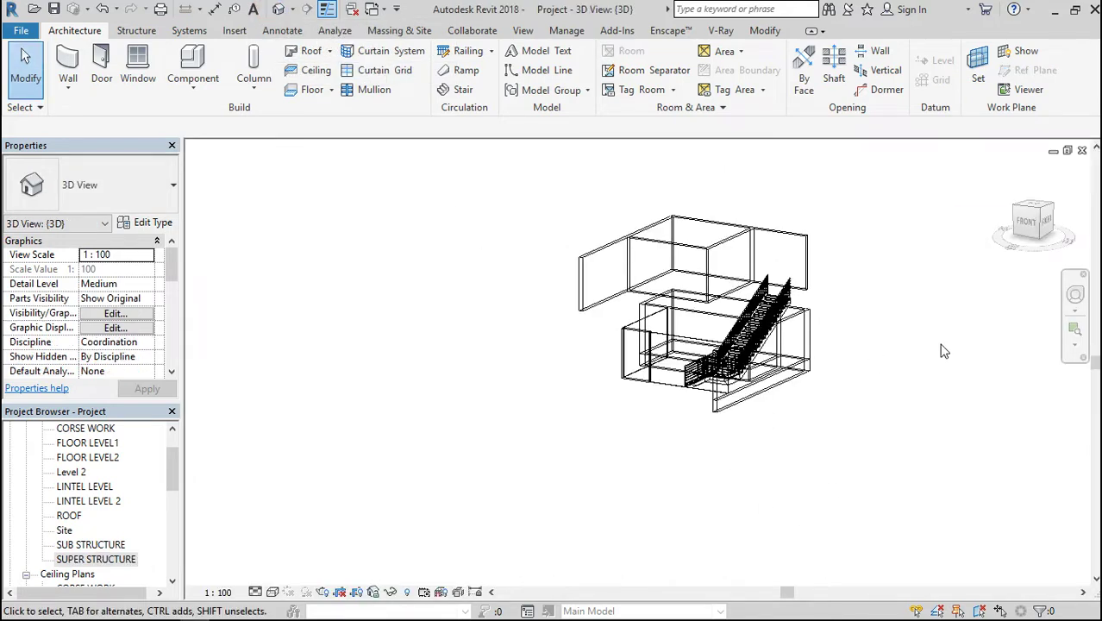
pyautogui.click(1048, 220)
pyautogui.moveTo(1044, 219); pyautogui.dragTo(873, 336)
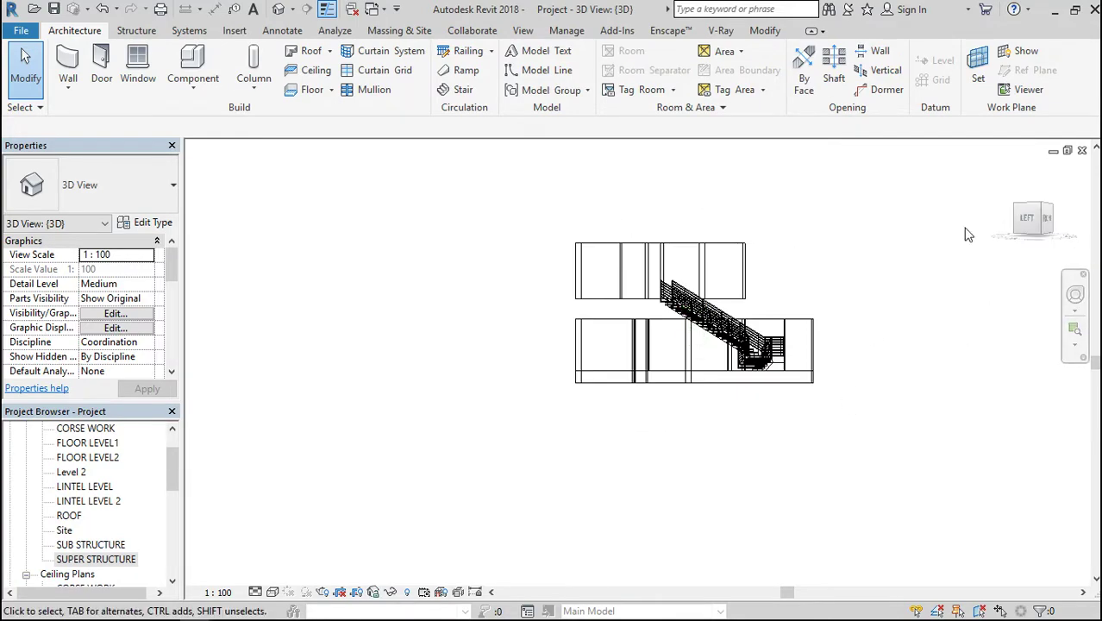
pyautogui.moveTo(1044, 231); pyautogui.dragTo(1024, 254)
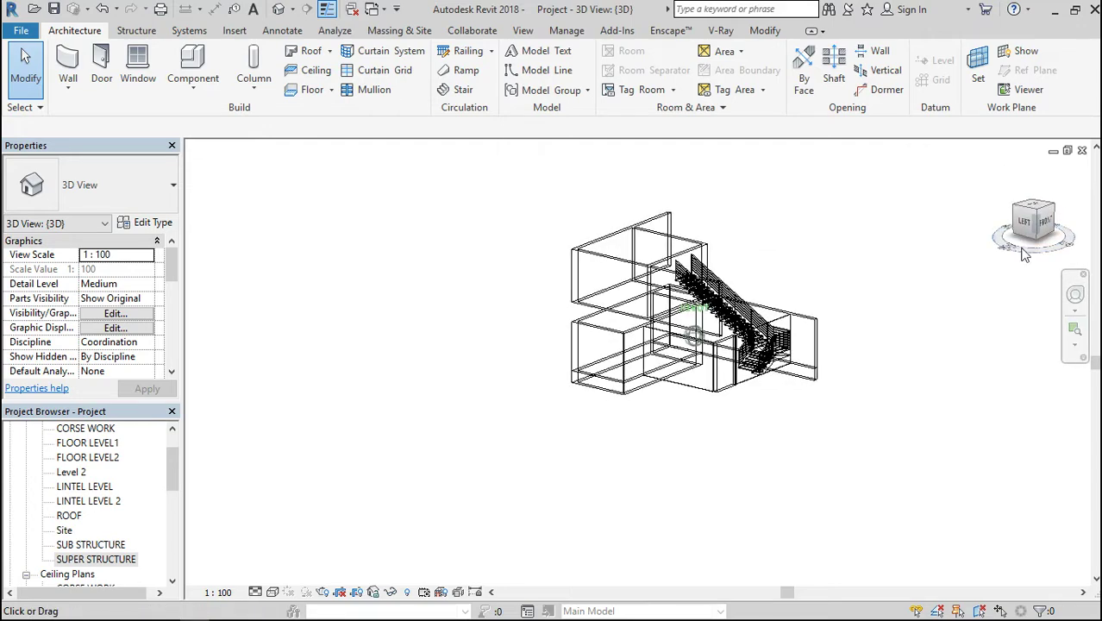
# In the South elevation, extend the short grid G wall between grids 5 and 6 down to the lower walls' base, at base offset -600.
pyautogui.click(725, 389)
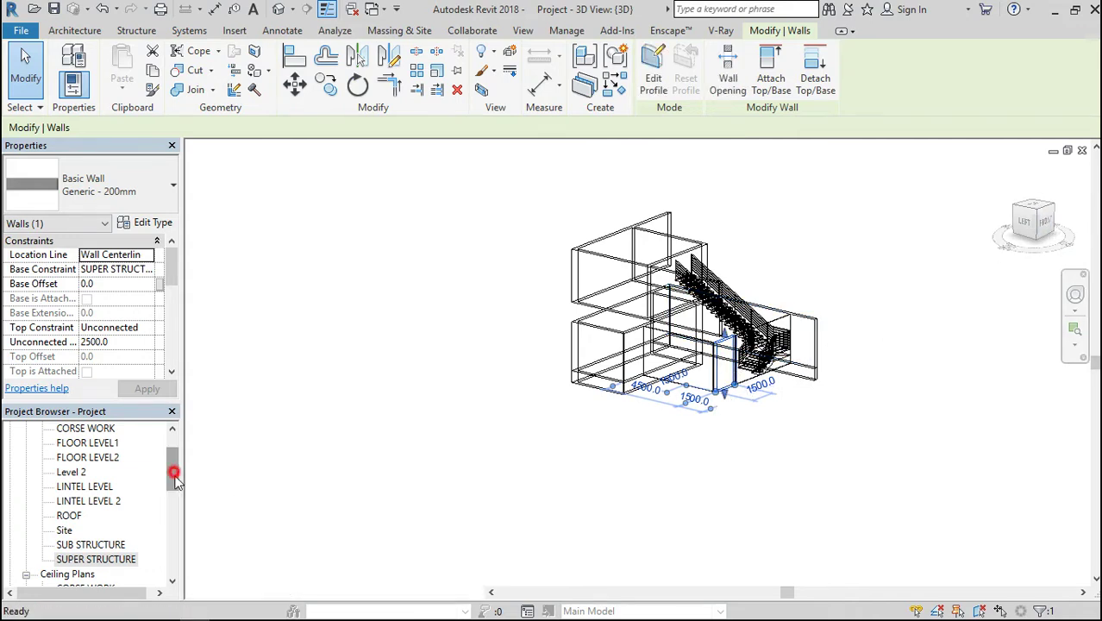
pyautogui.press('Escape')
pyautogui.moveTo(172, 479); pyautogui.dragTo(177, 548)
pyautogui.click(72, 516)
pyautogui.doubleClick(73, 516)
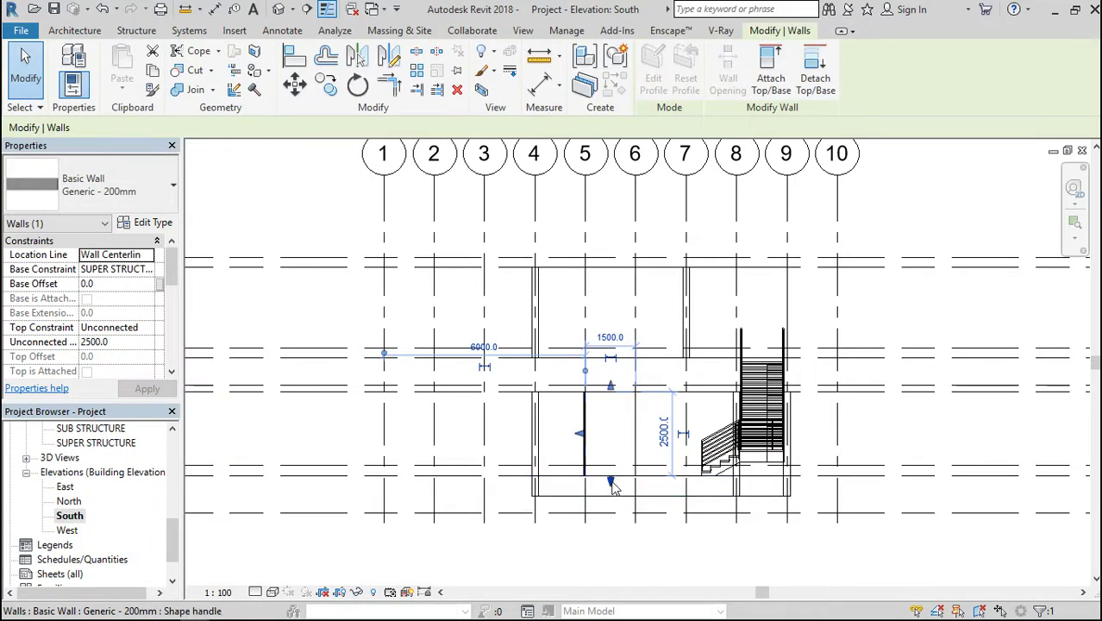
pyautogui.moveTo(611, 486); pyautogui.dragTo(610, 500)
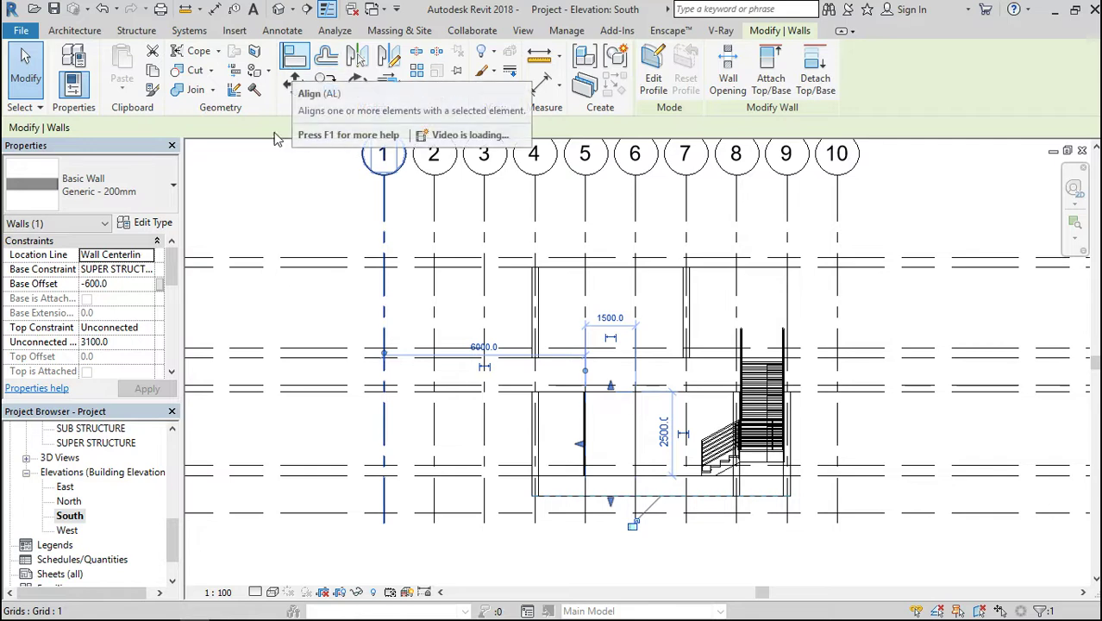
# Reopen the SUPER STRUCTURE floor plan.
pyautogui.moveTo(175, 541); pyautogui.dragTo(170, 483)
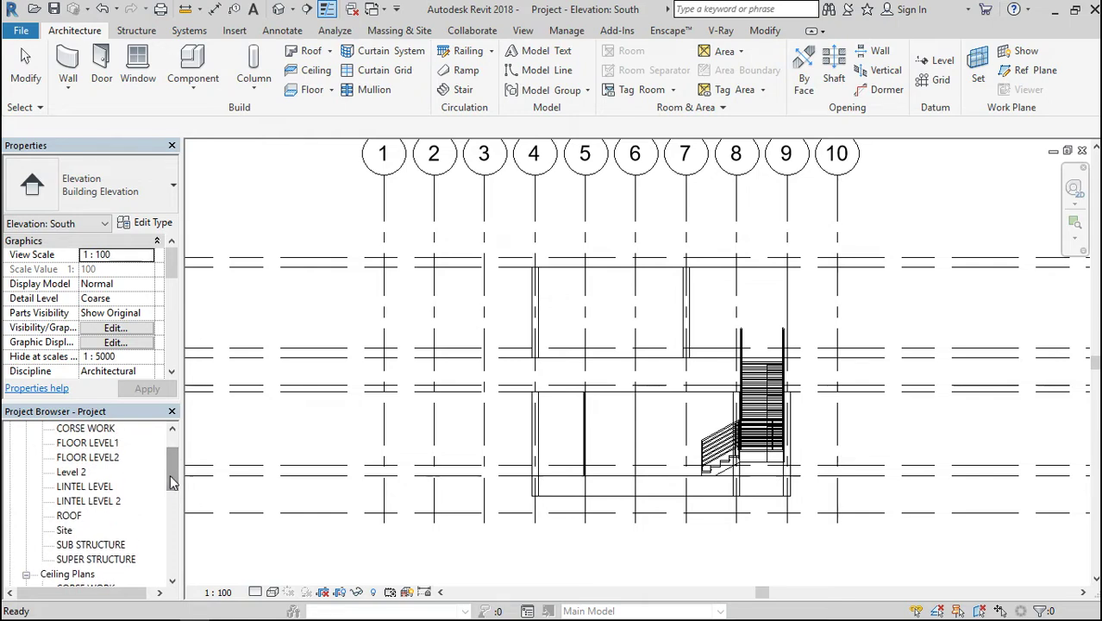
pyautogui.moveTo(171, 483); pyautogui.dragTo(170, 457)
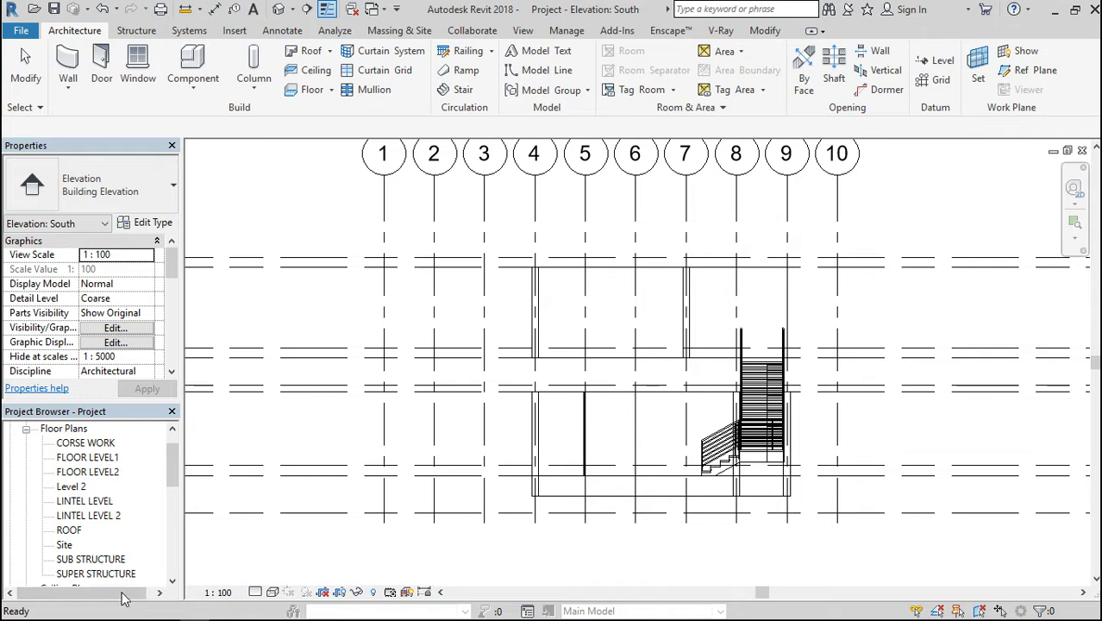
pyautogui.doubleClick(98, 574)
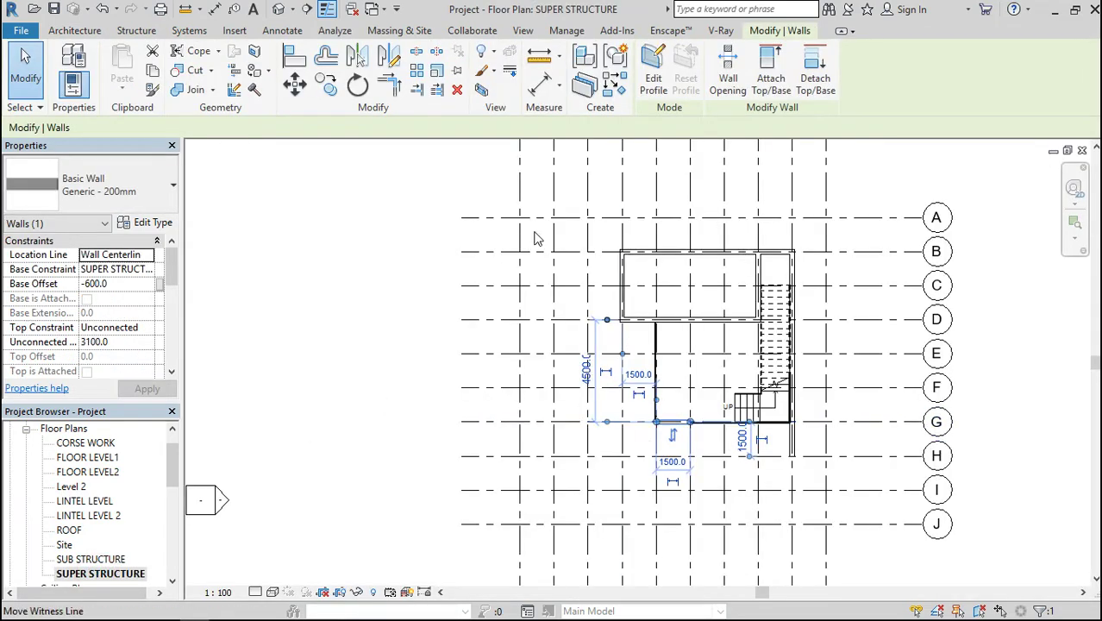
# Start an isolated structural foundation, agree to load a family, and browse to the RVT 2018 Libraries folder.
pyautogui.click(136, 31)
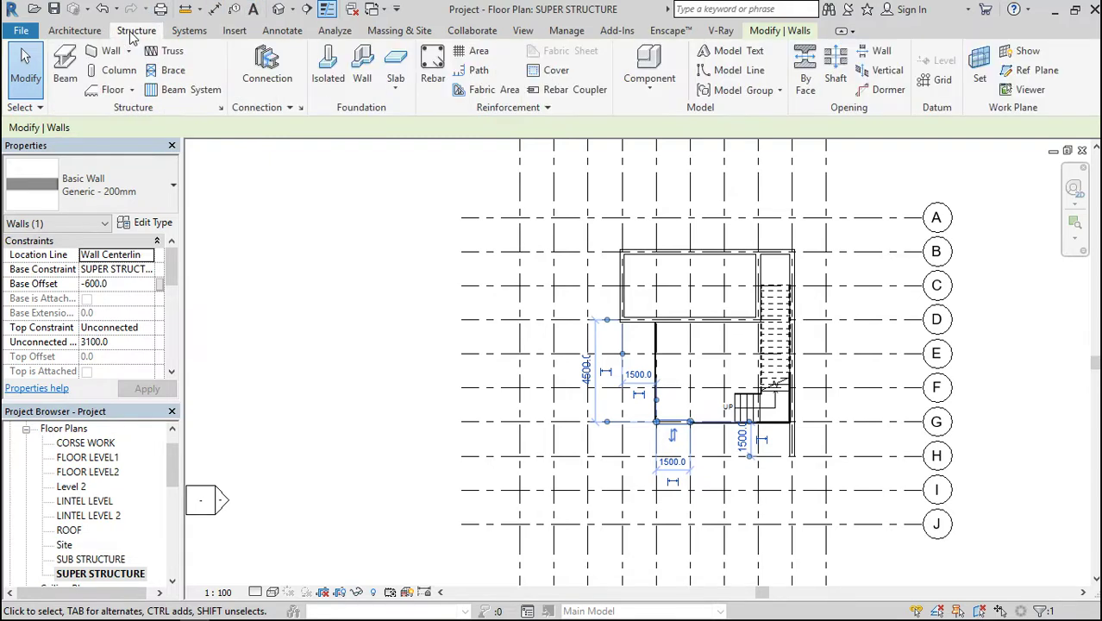
pyautogui.click(328, 78)
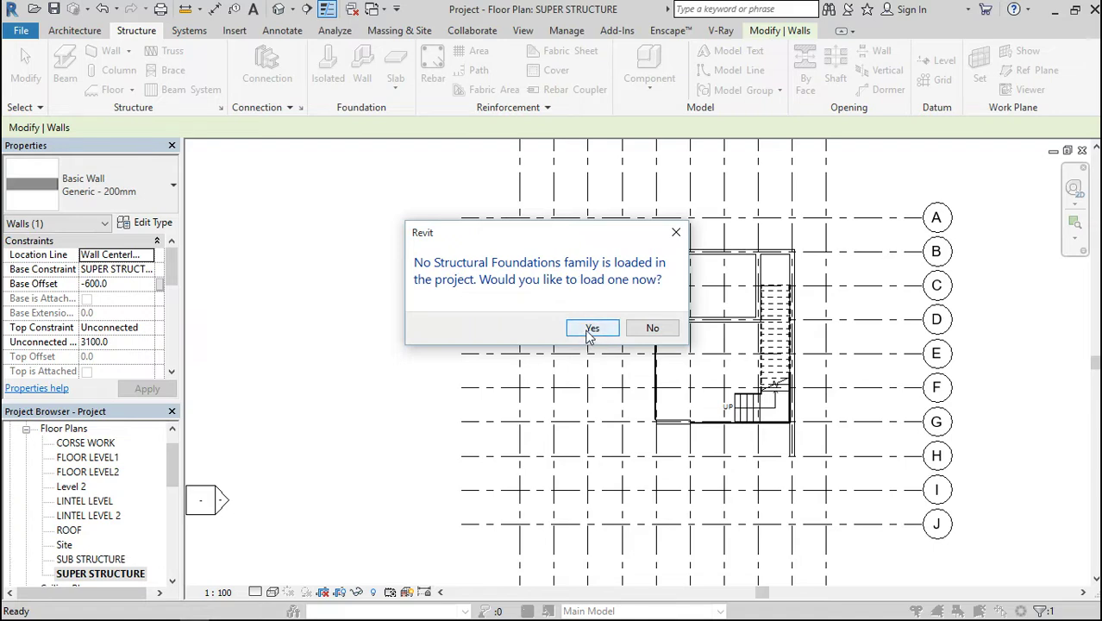
pyautogui.click(590, 331)
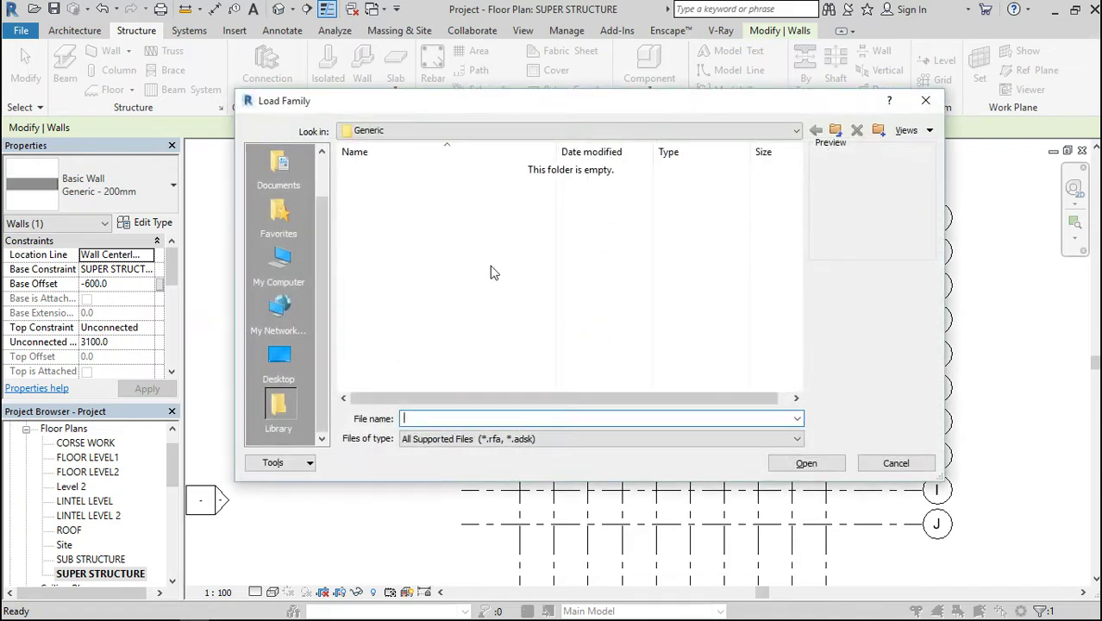
pyautogui.click(411, 132)
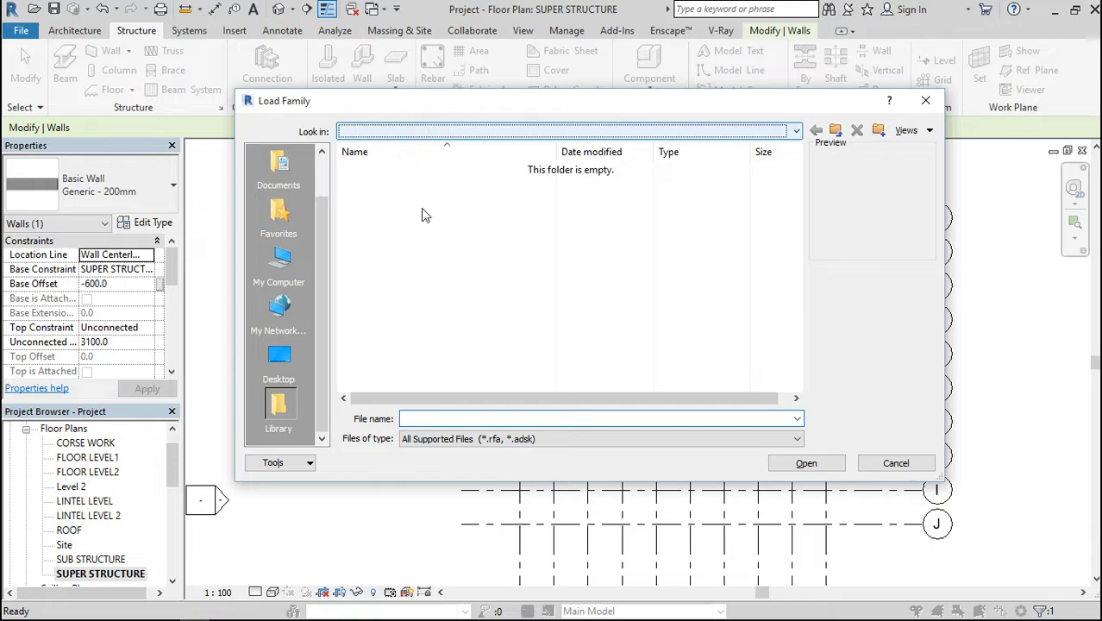
pyautogui.scroll(3, 431, 220)
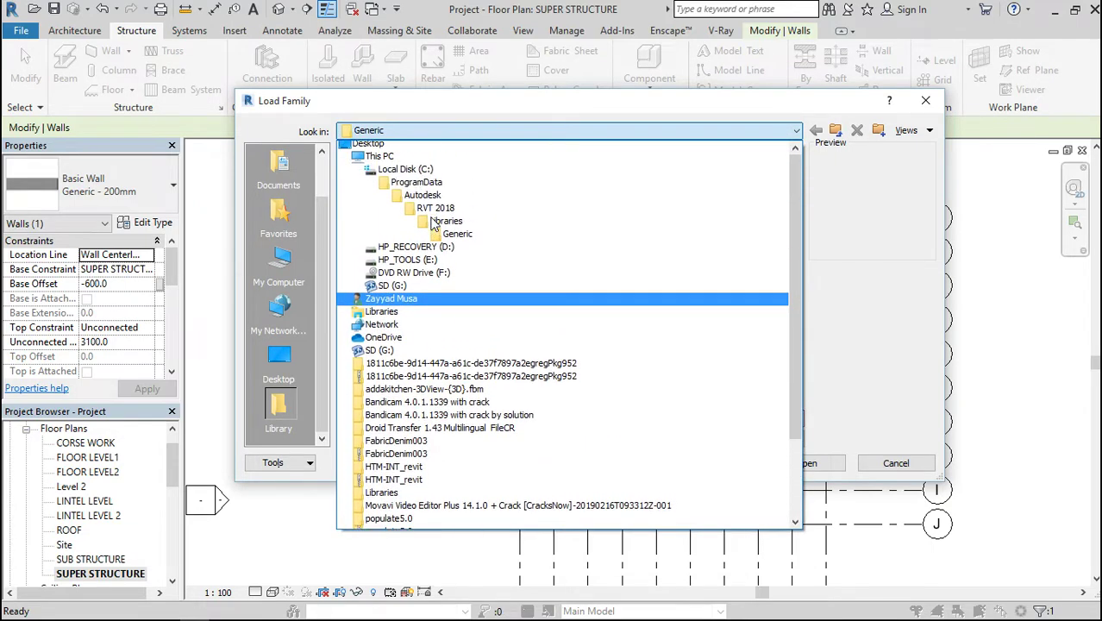
pyautogui.click(435, 223)
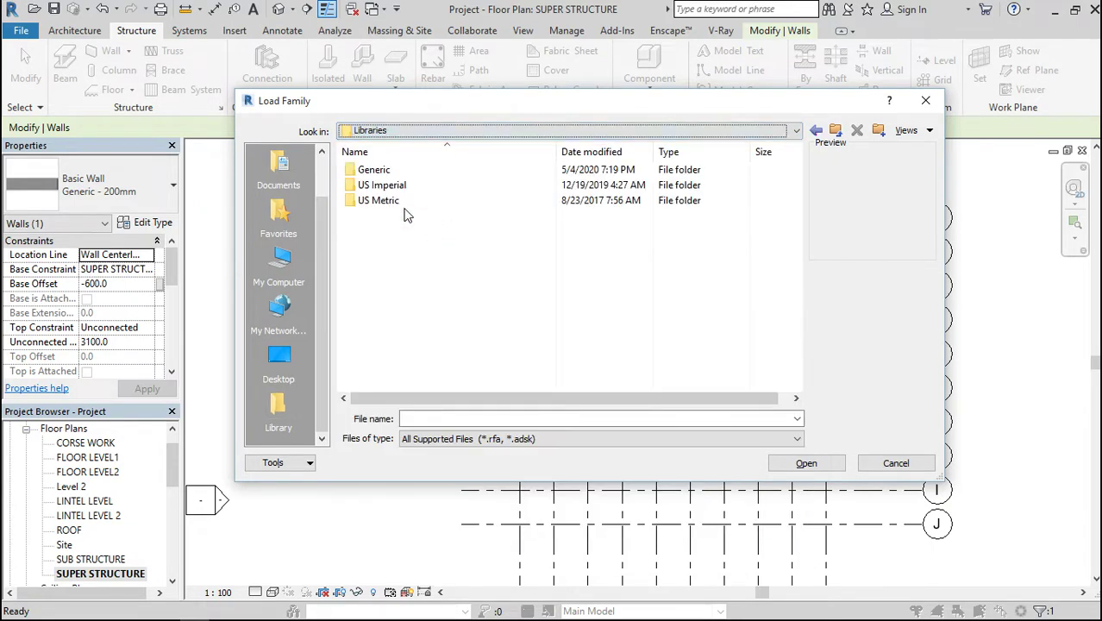
# Load the M_Footing-Rectangular family from the Structural Foundations folder of the US Metric library.
pyautogui.doubleClick(401, 200)
pyautogui.scroll(-4, 427, 269)
pyautogui.scroll(-4, 431, 270)
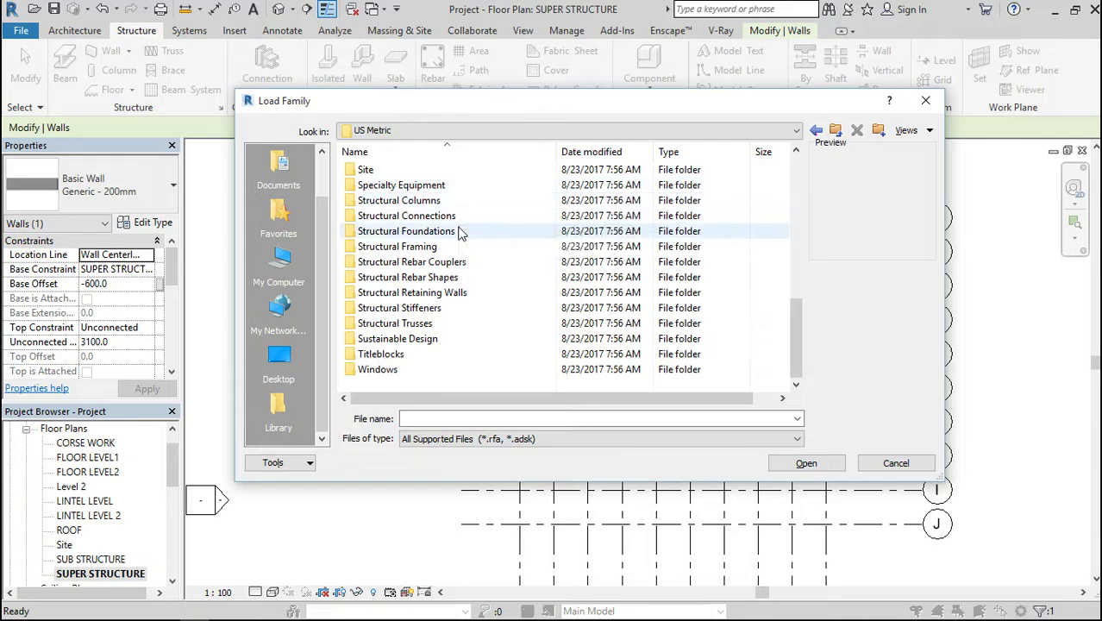
pyautogui.doubleClick(448, 231)
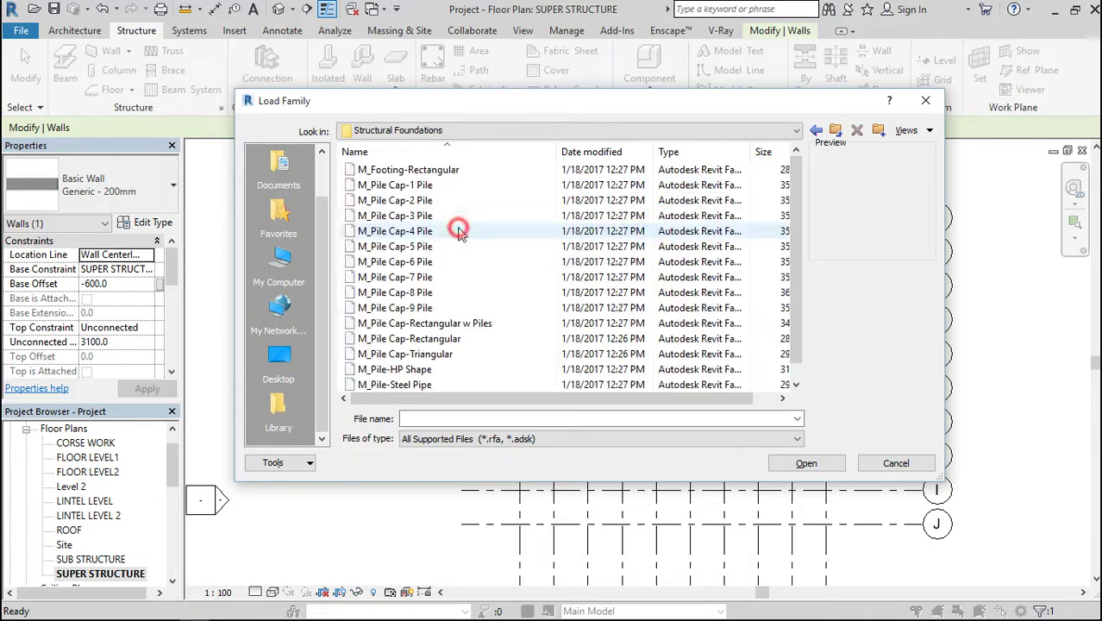
pyautogui.click(442, 170)
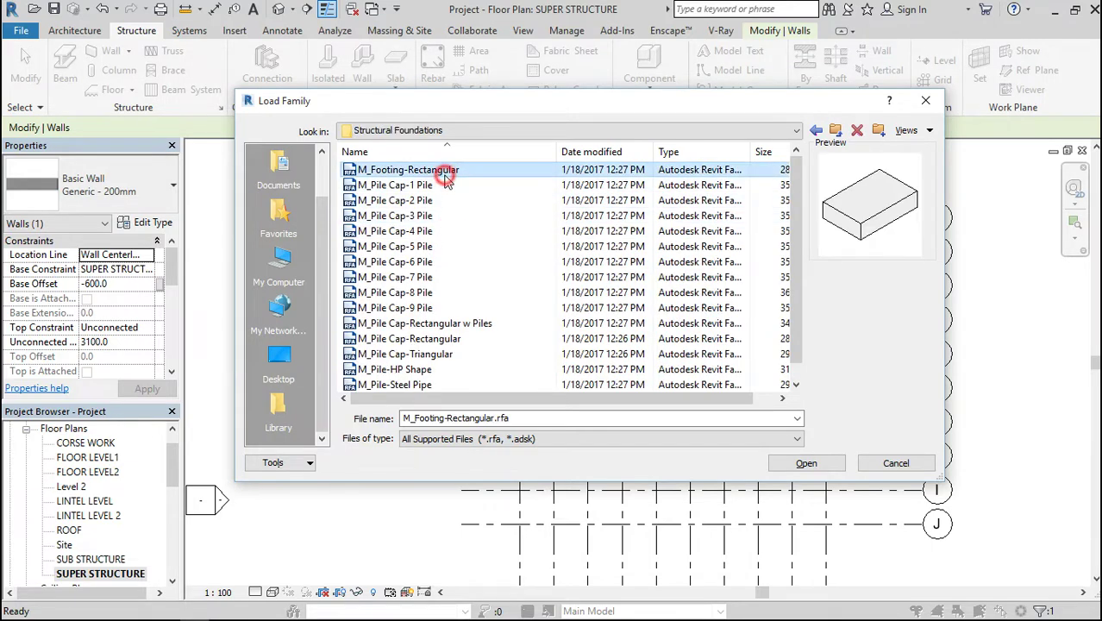
pyautogui.click(805, 463)
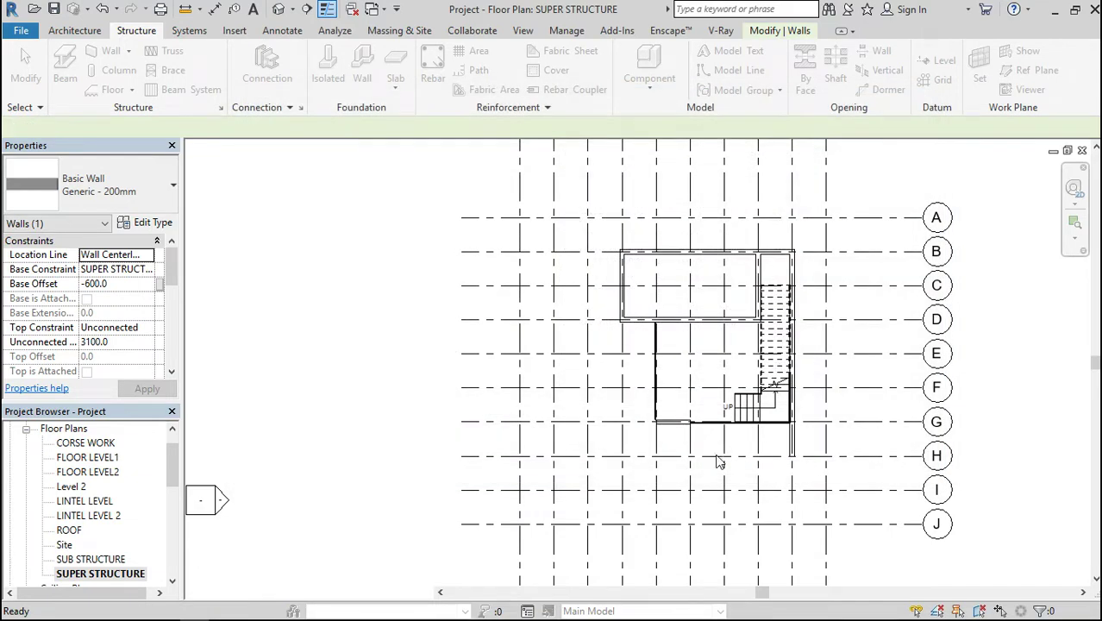
# Set both the bottom and the view depth level of the plan's view range to Unlimited.
pyautogui.scroll(4, 700, 435)
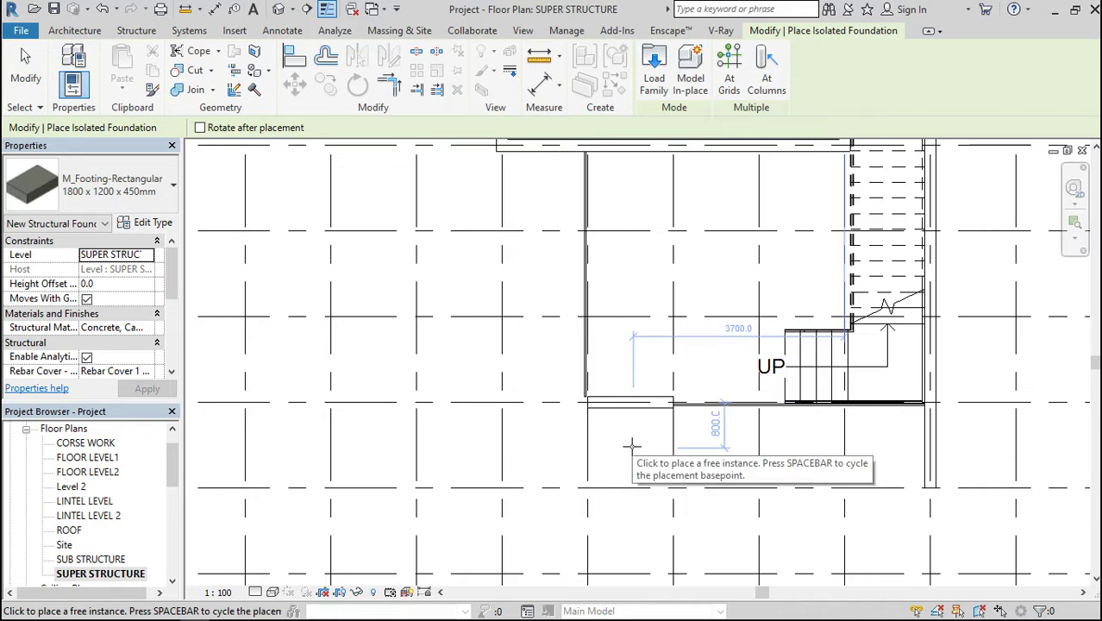
pyautogui.press('v')
pyautogui.press('r')
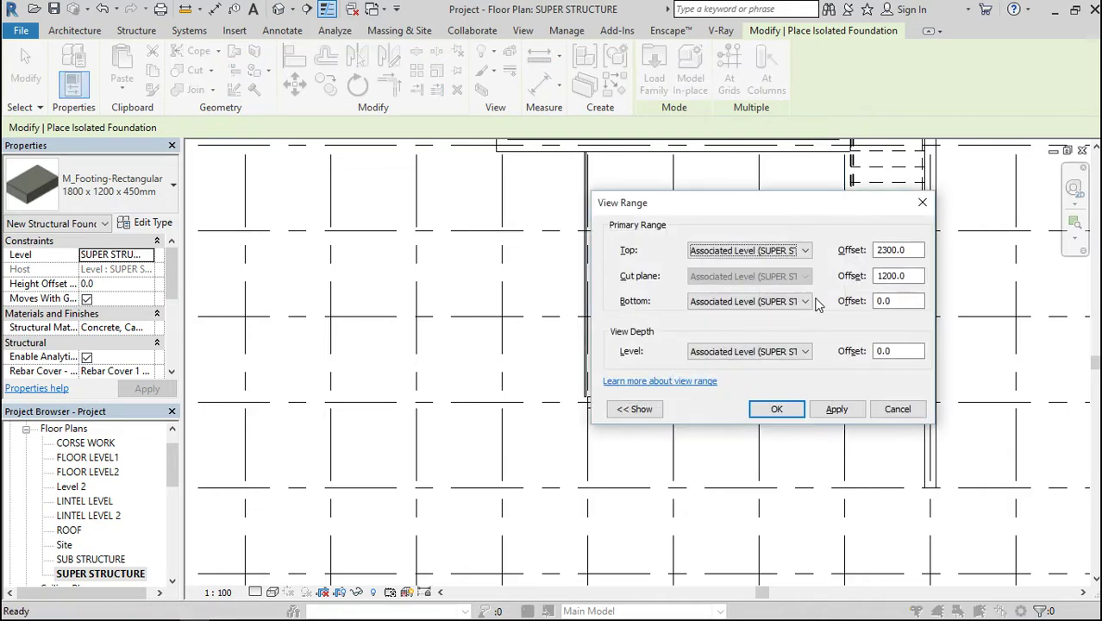
pyautogui.click(805, 301)
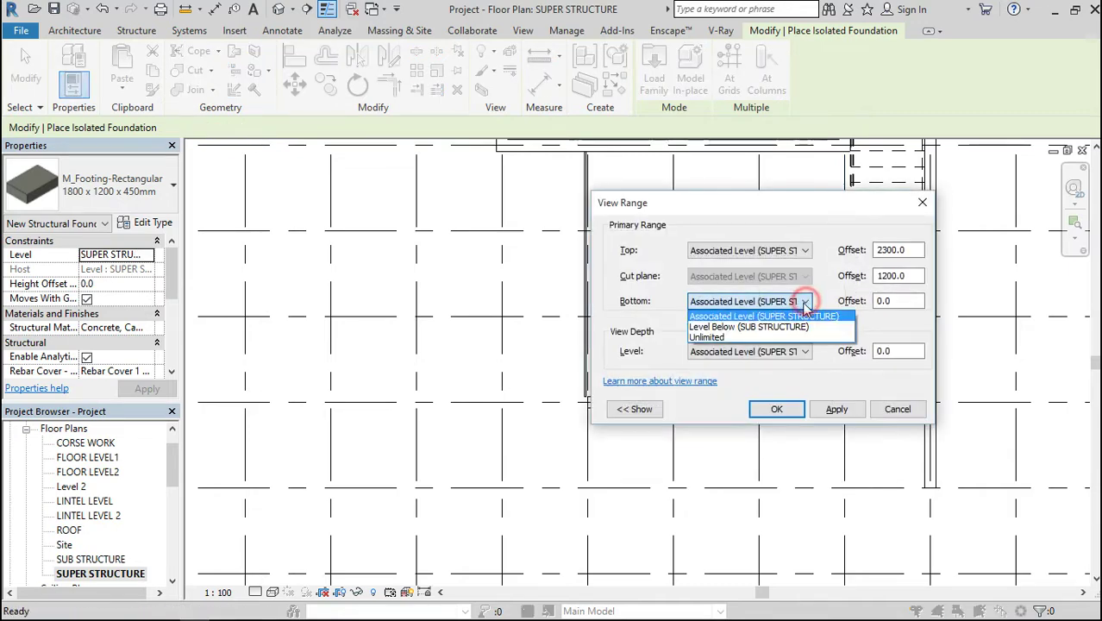
pyautogui.click(755, 338)
pyautogui.click(804, 350)
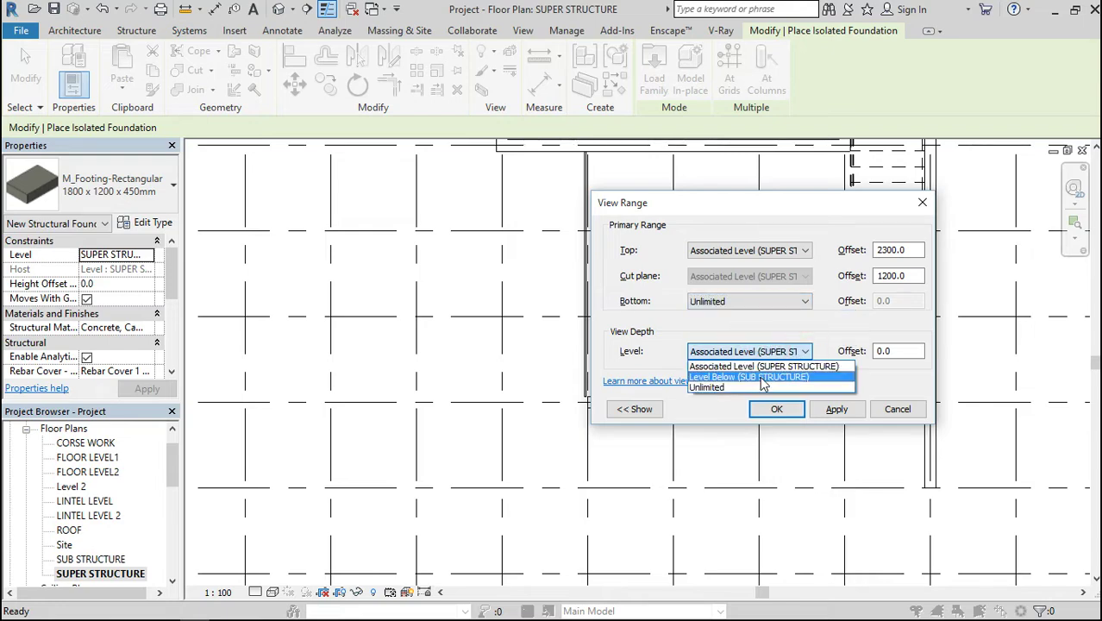
pyautogui.click(709, 387)
pyautogui.click(774, 408)
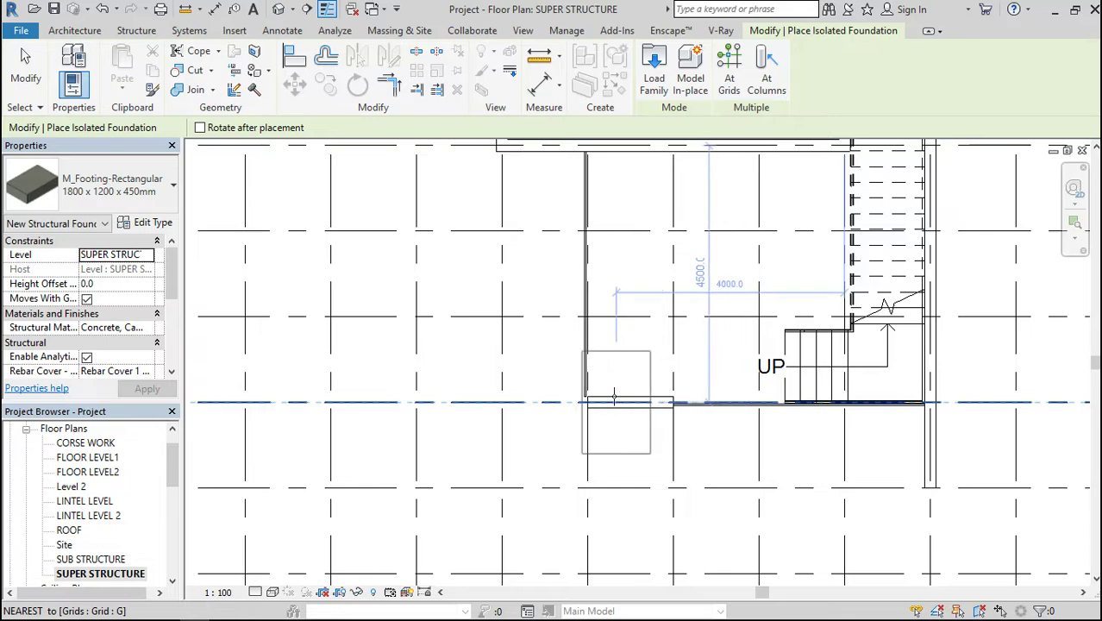
pyautogui.scroll(3, 615, 396)
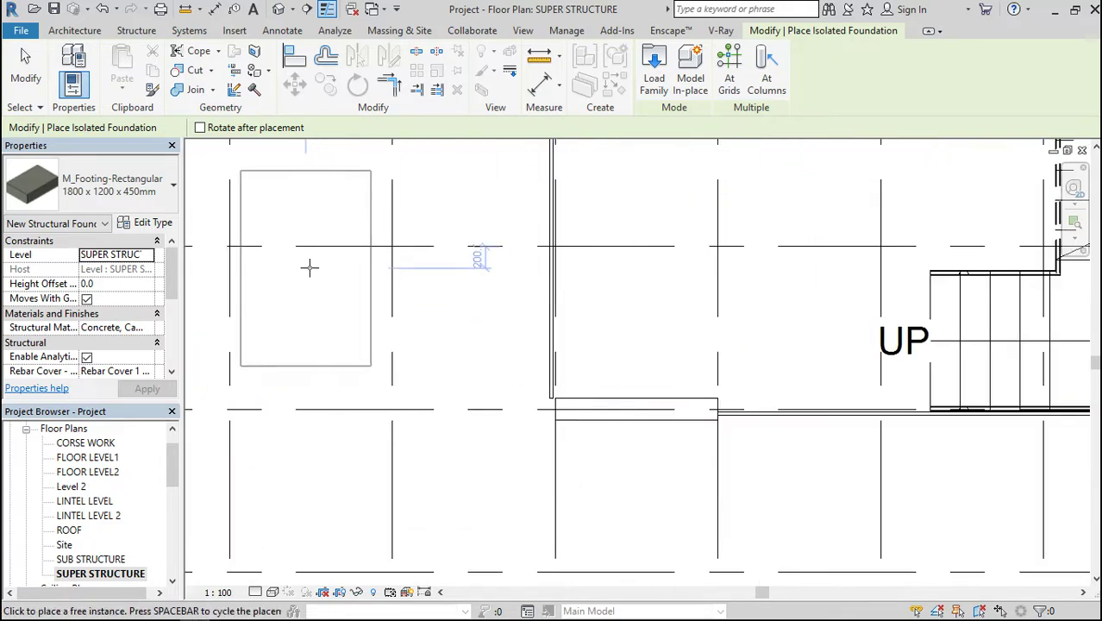
# Set the width of the M_Footing-Rectangular 1800 x 1200 x 450mm type to 750 mm and apply it.
pyautogui.click(149, 224)
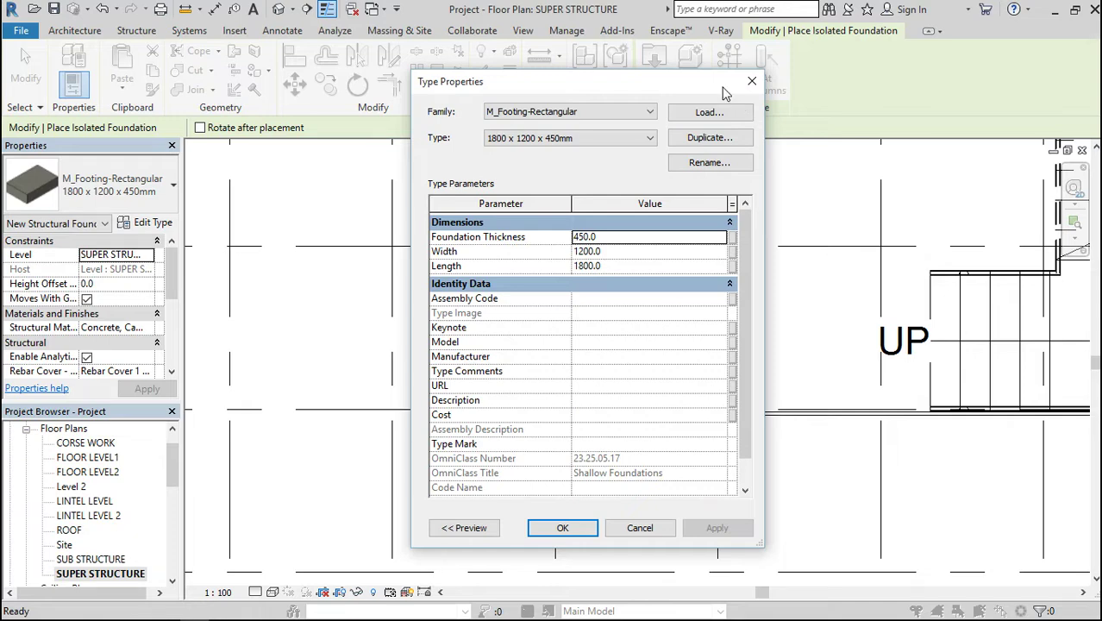
pyautogui.click(751, 81)
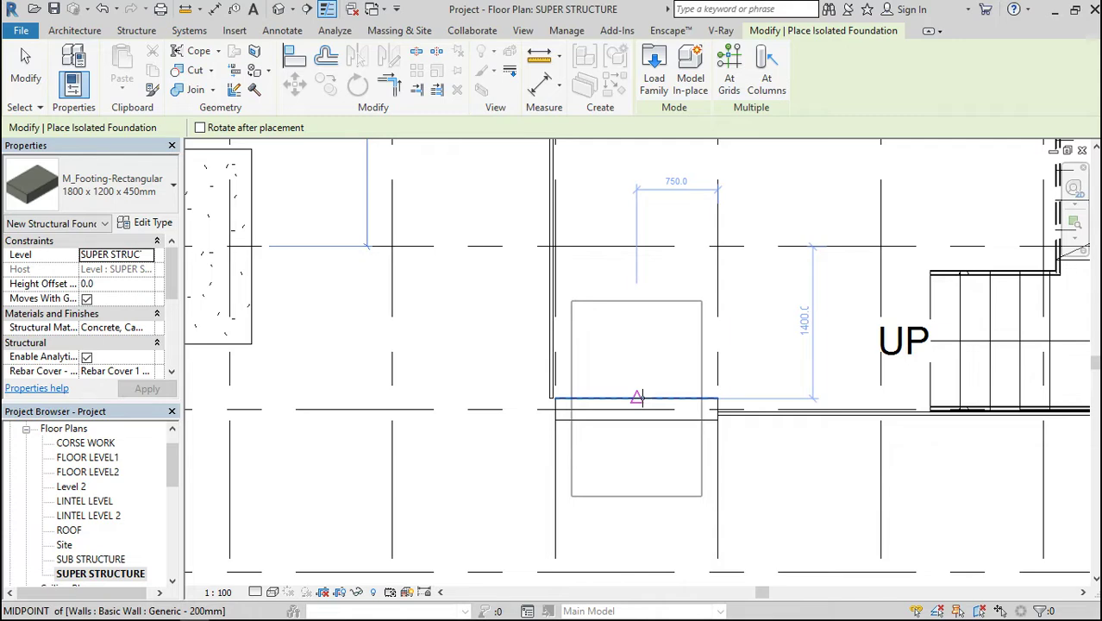
pyautogui.click(148, 223)
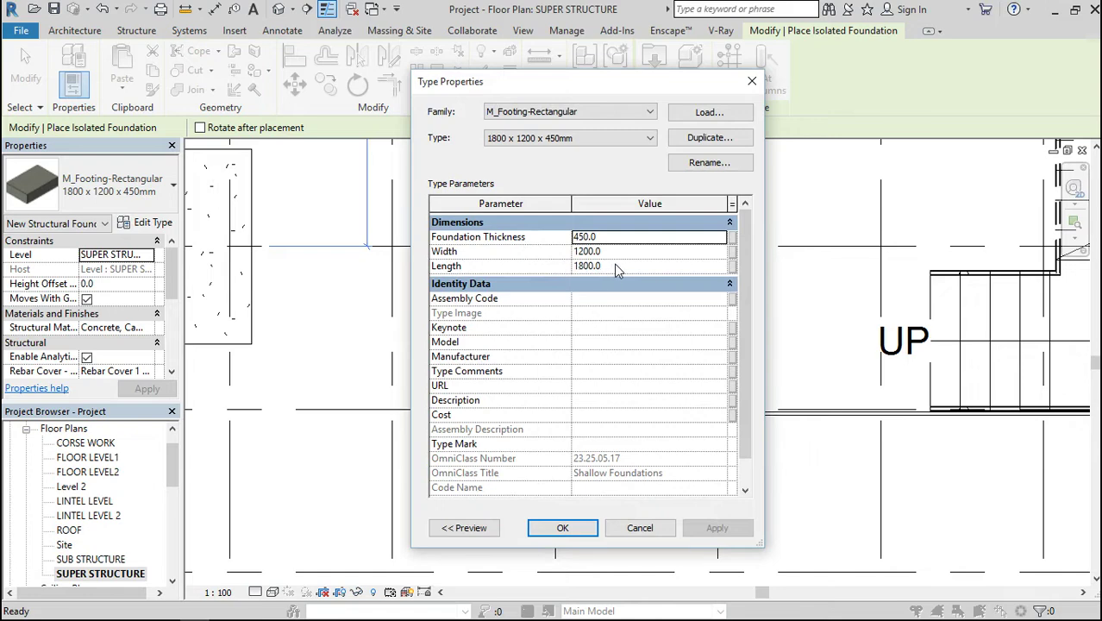
pyautogui.click(616, 250)
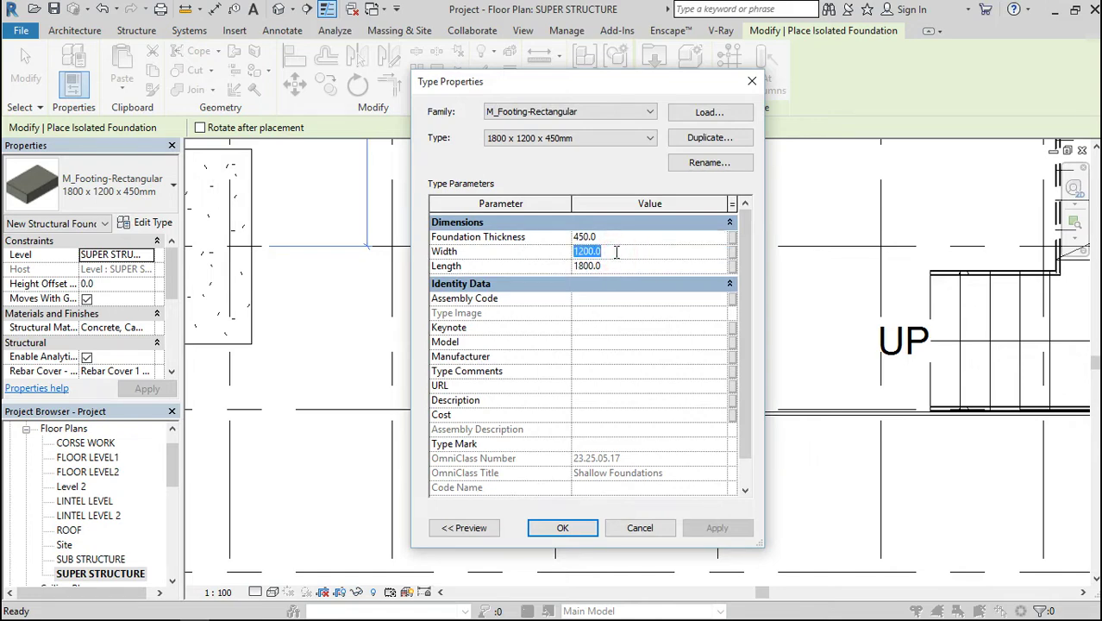
pyautogui.write('7')
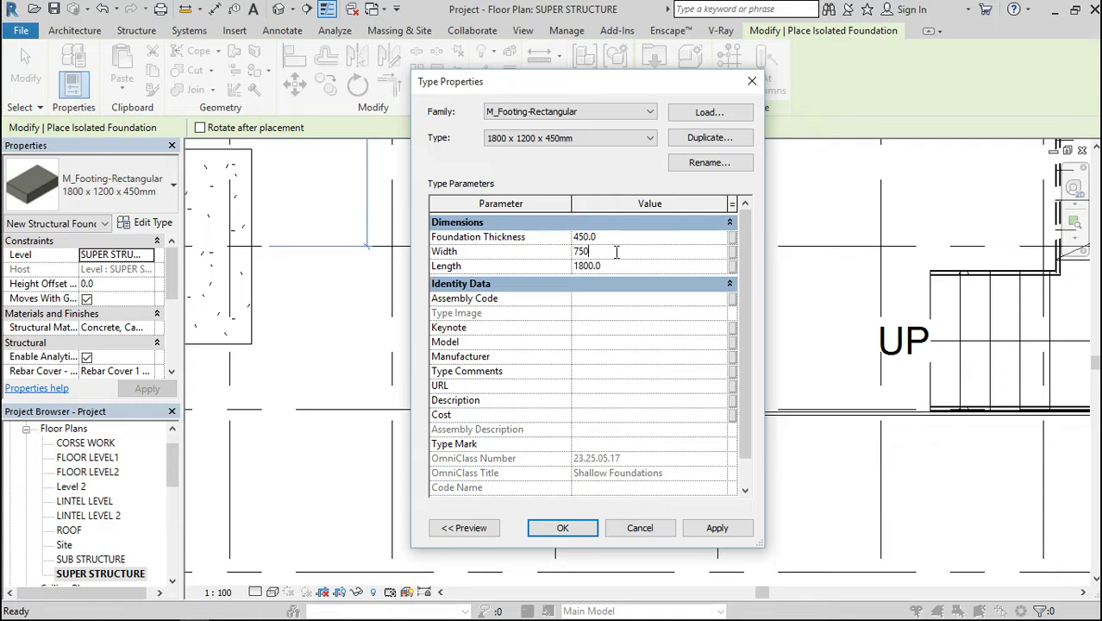
pyautogui.write('50')
pyautogui.click(614, 266)
pyautogui.click(716, 527)
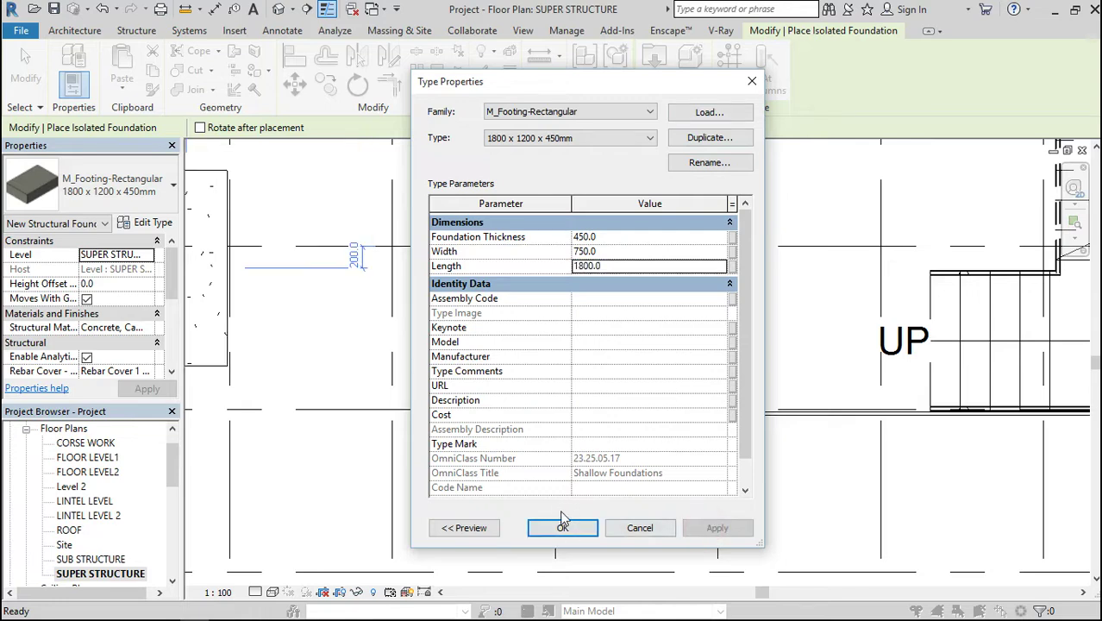
pyautogui.click(556, 528)
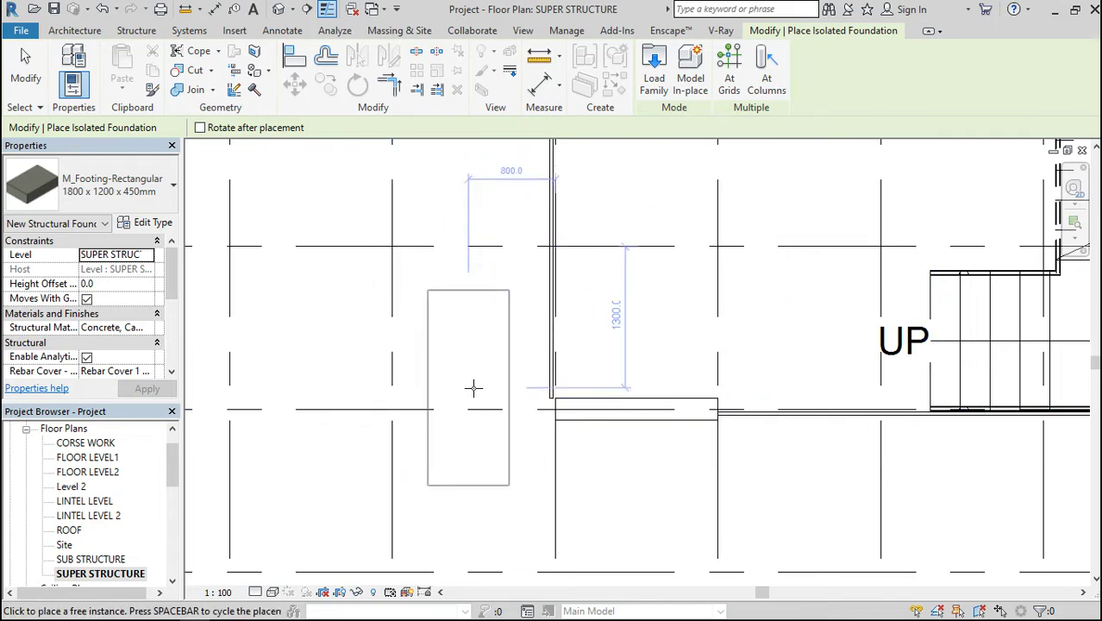
# Measure the distance between grids 5 and 6 just below the short wall on grid G.
pyautogui.click(535, 62)
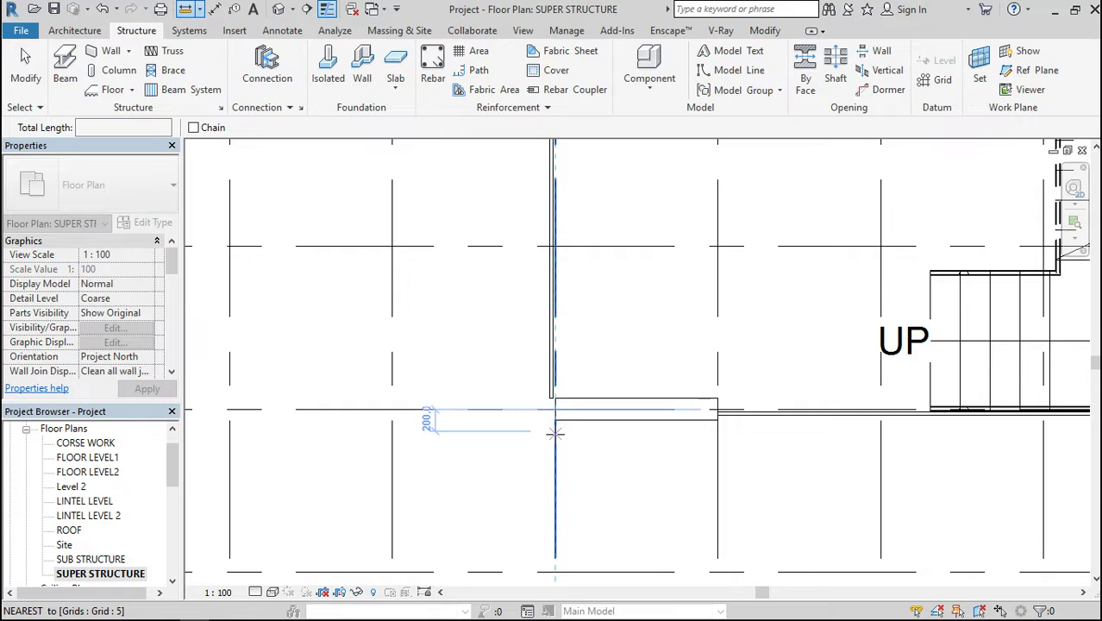
pyautogui.click(555, 433)
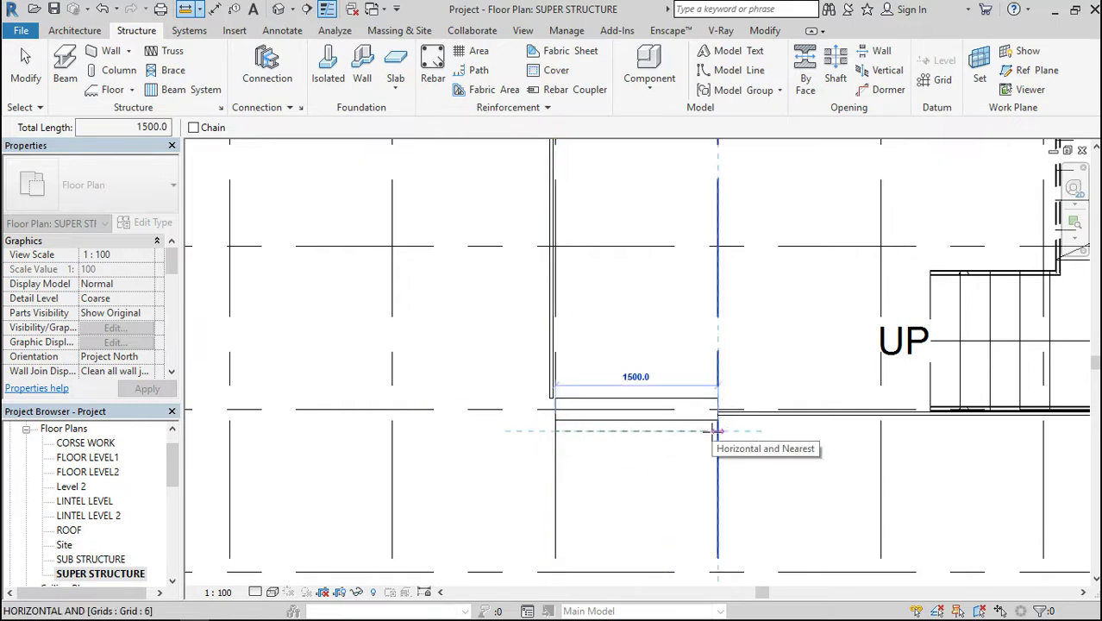
pyautogui.press('Escape')
pyautogui.press('Escape')
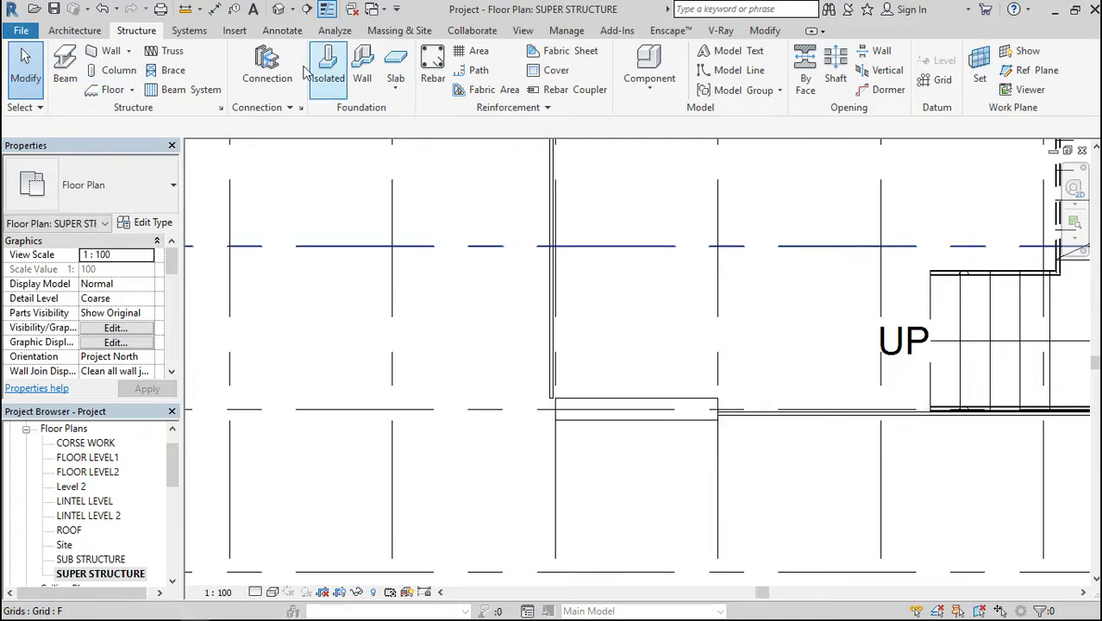
# Duplicate the isolated rectangular footing type under its suggested name and set the copy's foundation thickness to 1800 mm.
pyautogui.click(328, 86)
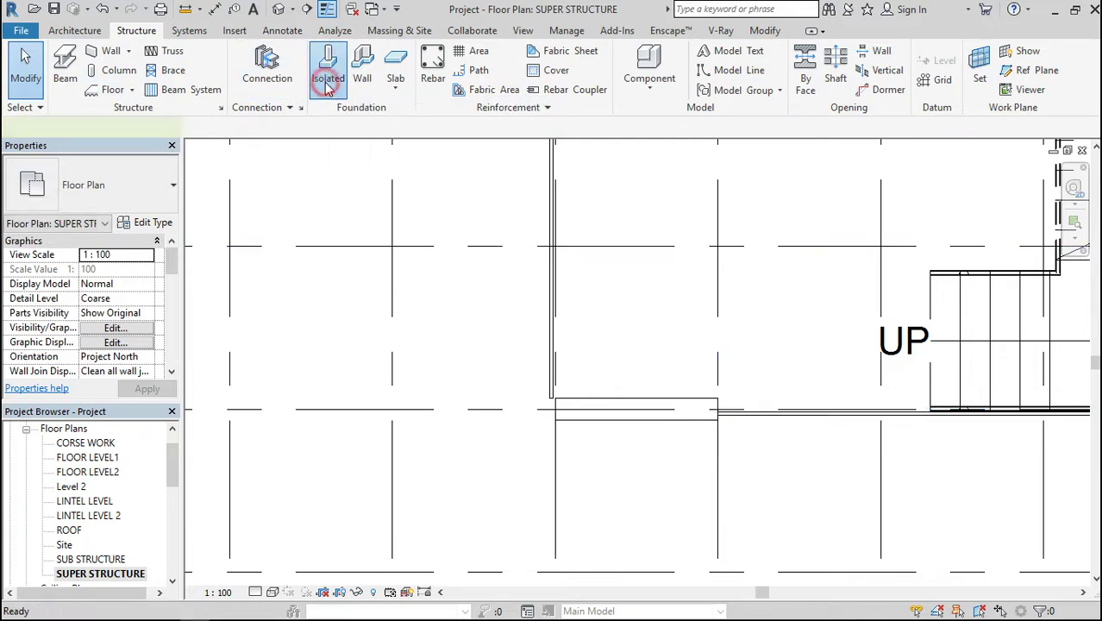
pyautogui.click(145, 224)
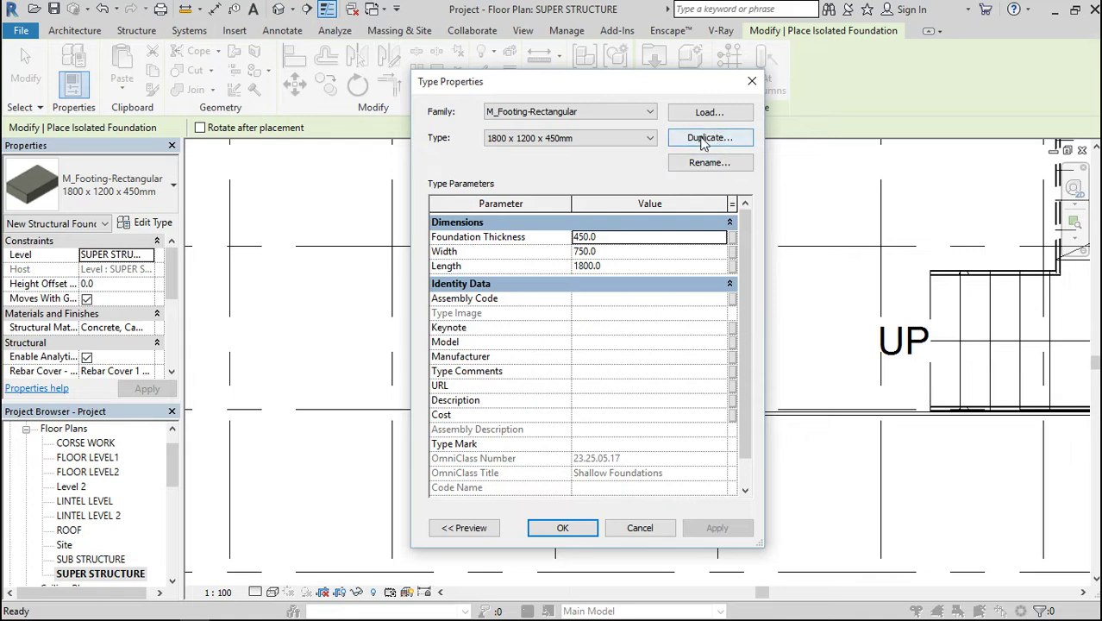
pyautogui.click(704, 140)
pyautogui.click(587, 347)
pyautogui.click(606, 238)
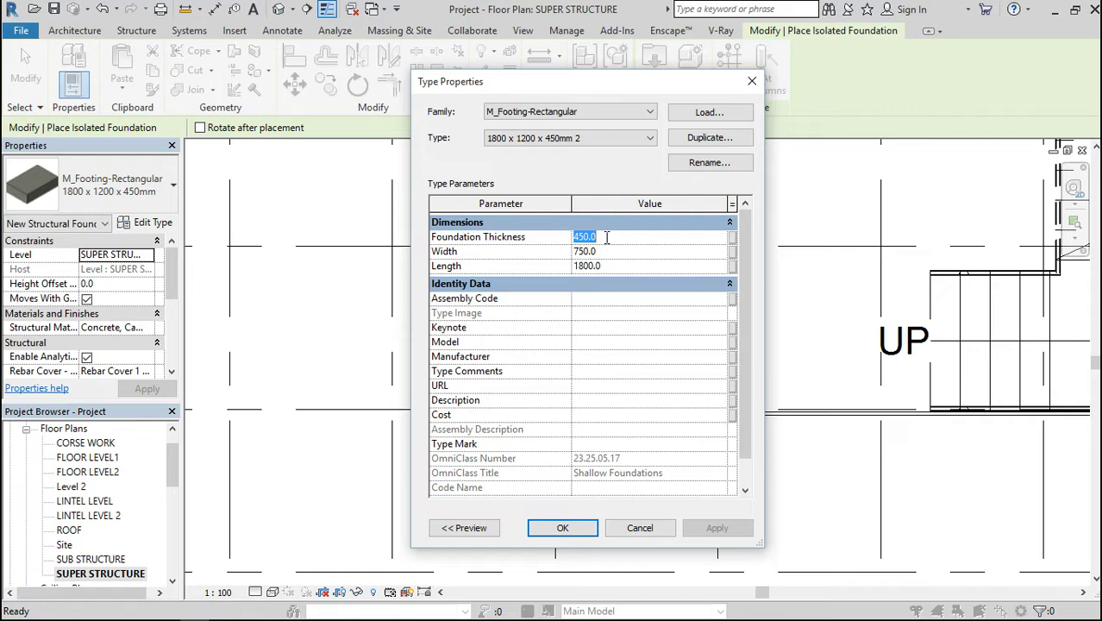
pyautogui.write('1800')
pyautogui.click(614, 254)
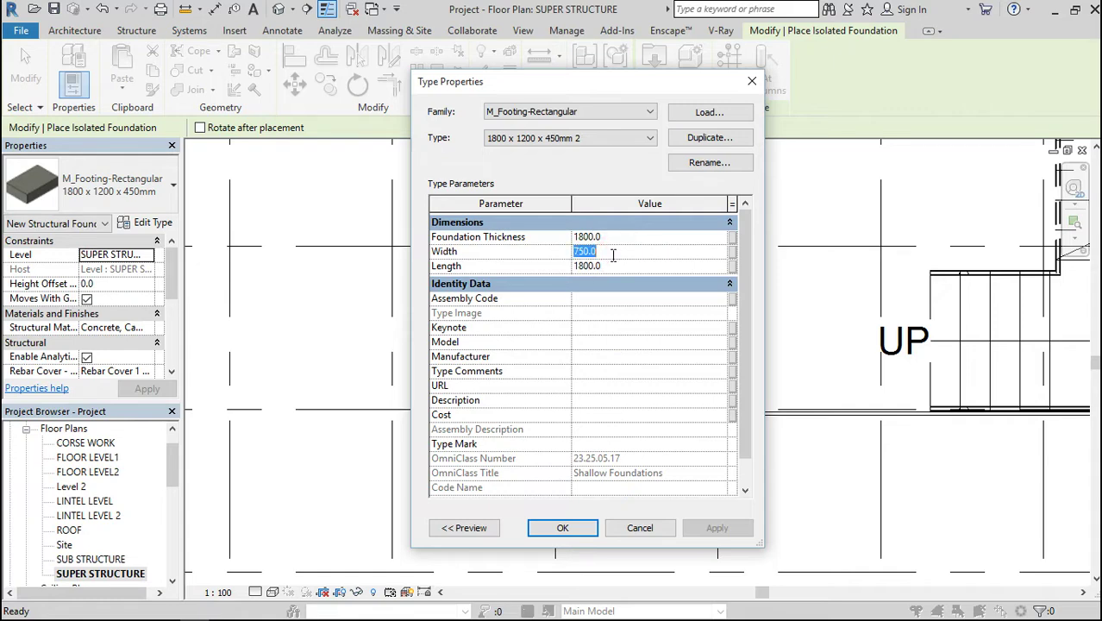
pyautogui.click(562, 526)
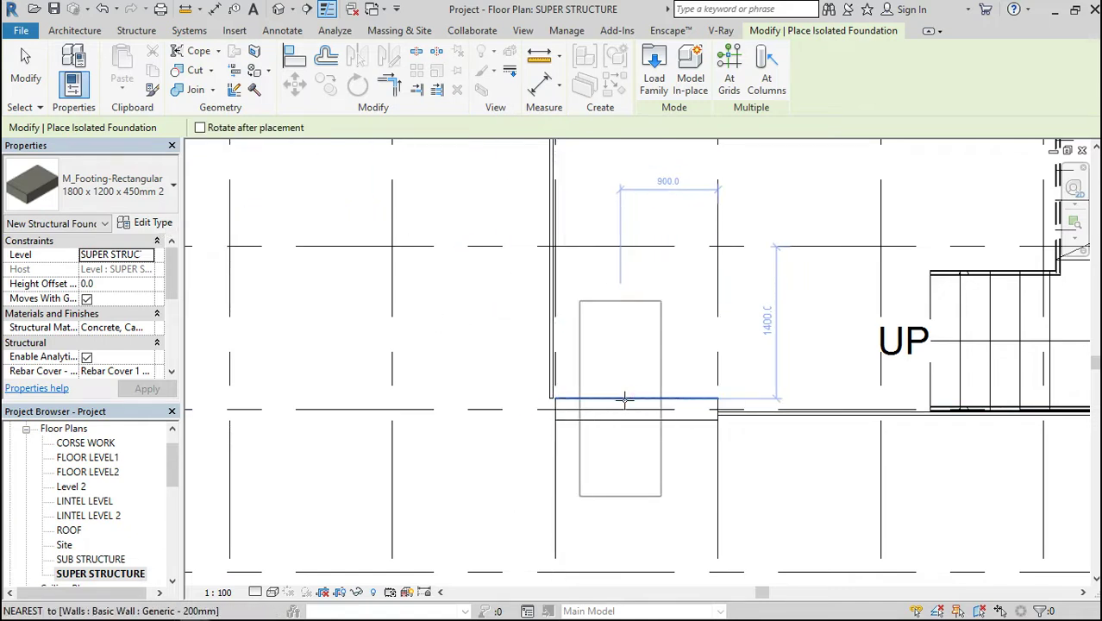
pyautogui.press('Escape')
pyautogui.press('Escape')
pyautogui.click(164, 221)
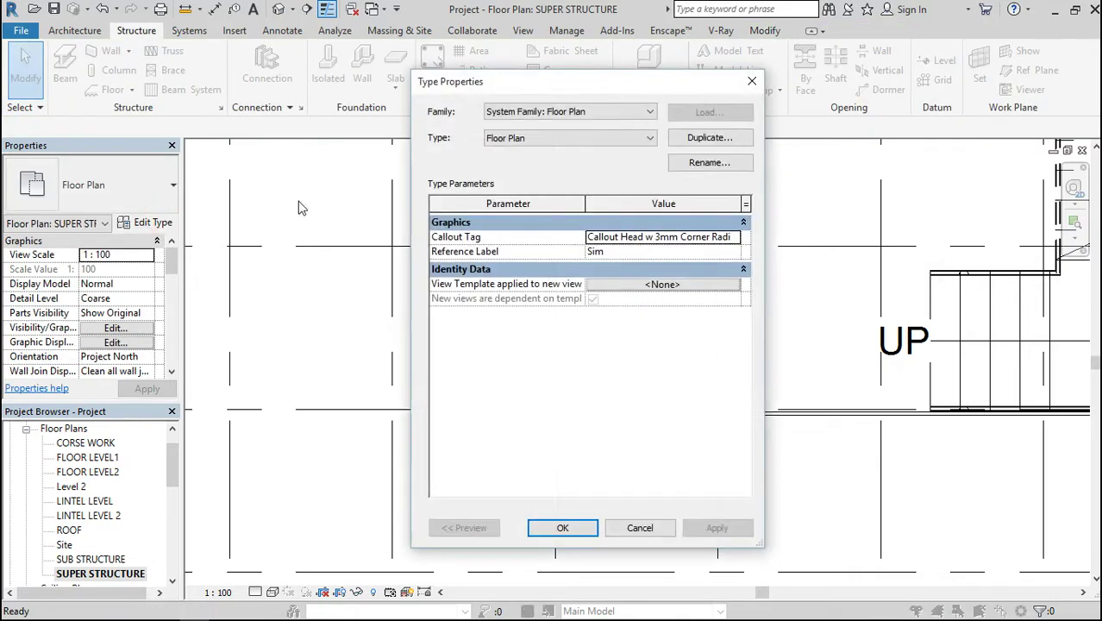
pyautogui.click(753, 85)
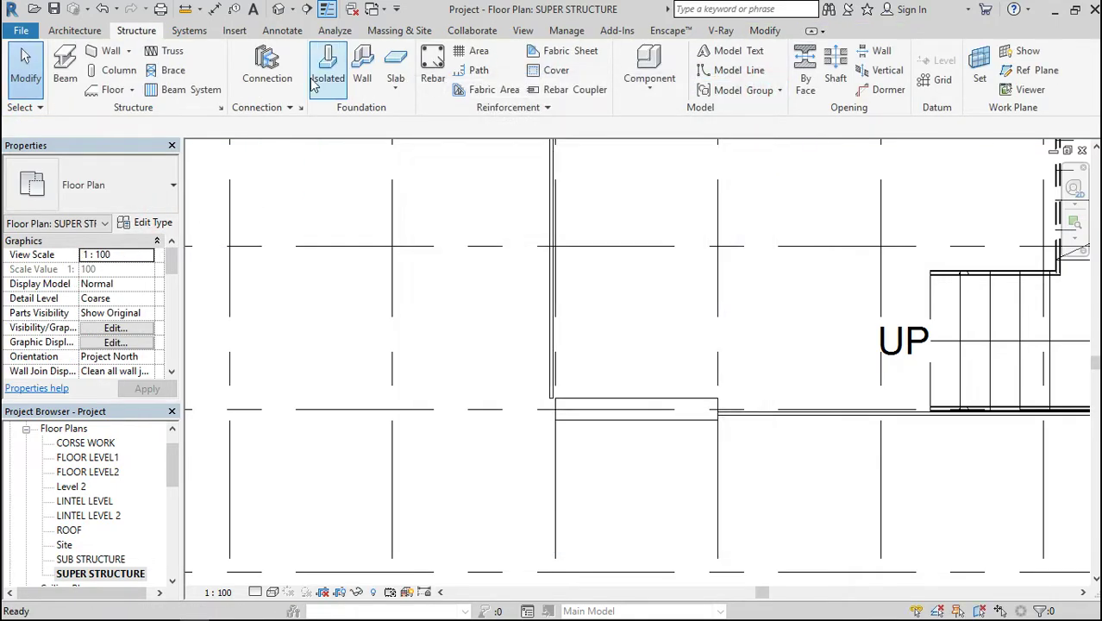
# Set the duplicated rectangular footing type's width to 1800 mm and its length to 750 mm.
pyautogui.click(341, 67)
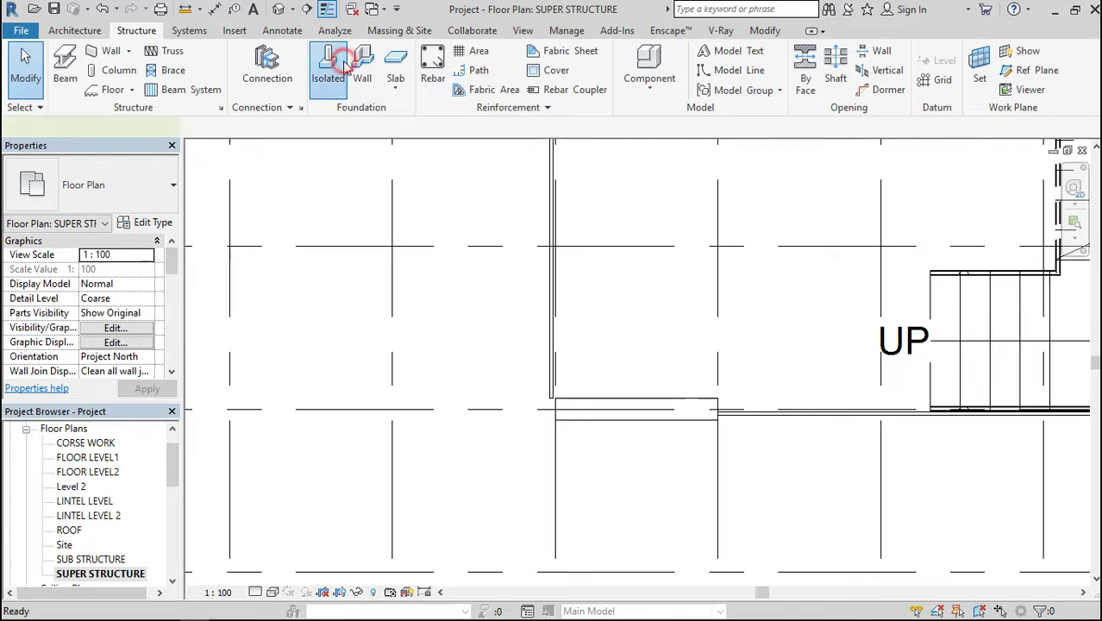
pyautogui.click(162, 224)
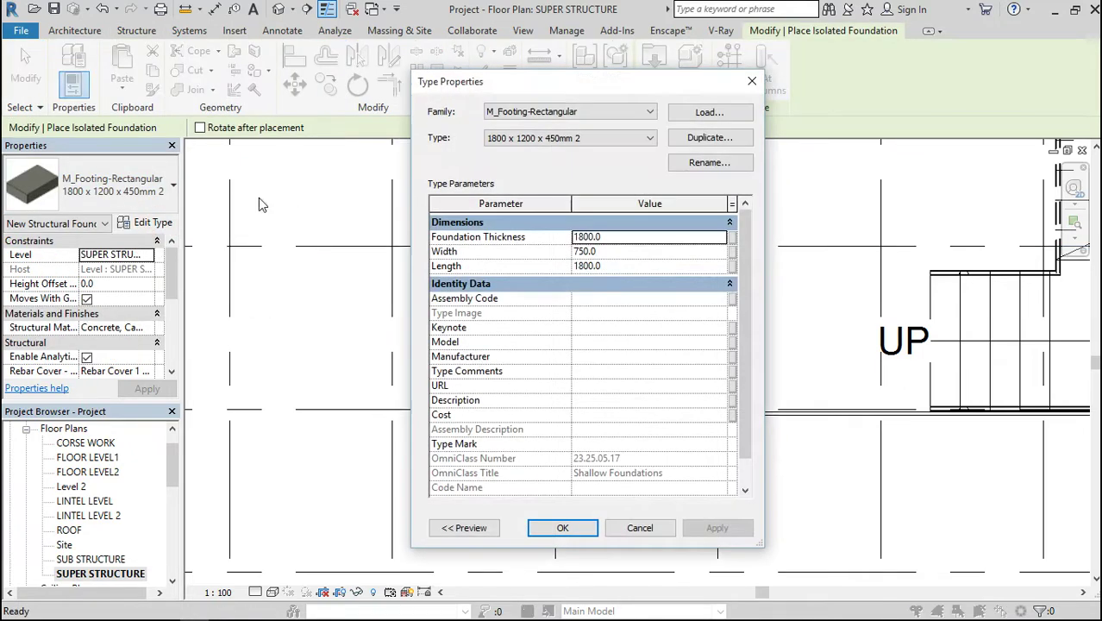
pyautogui.click(611, 238)
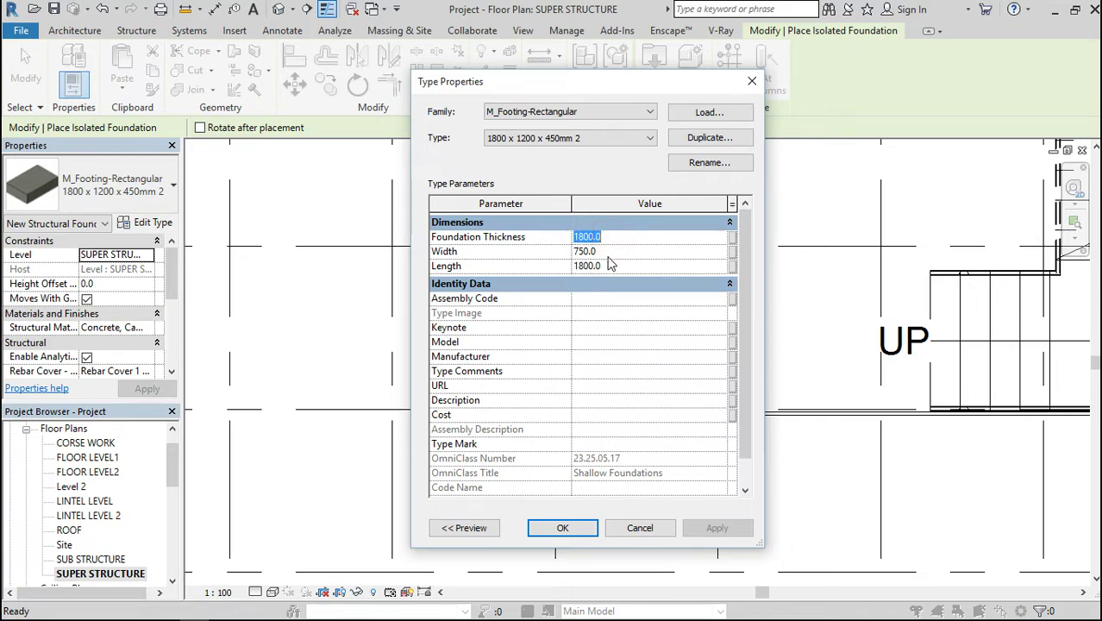
pyautogui.click(608, 251)
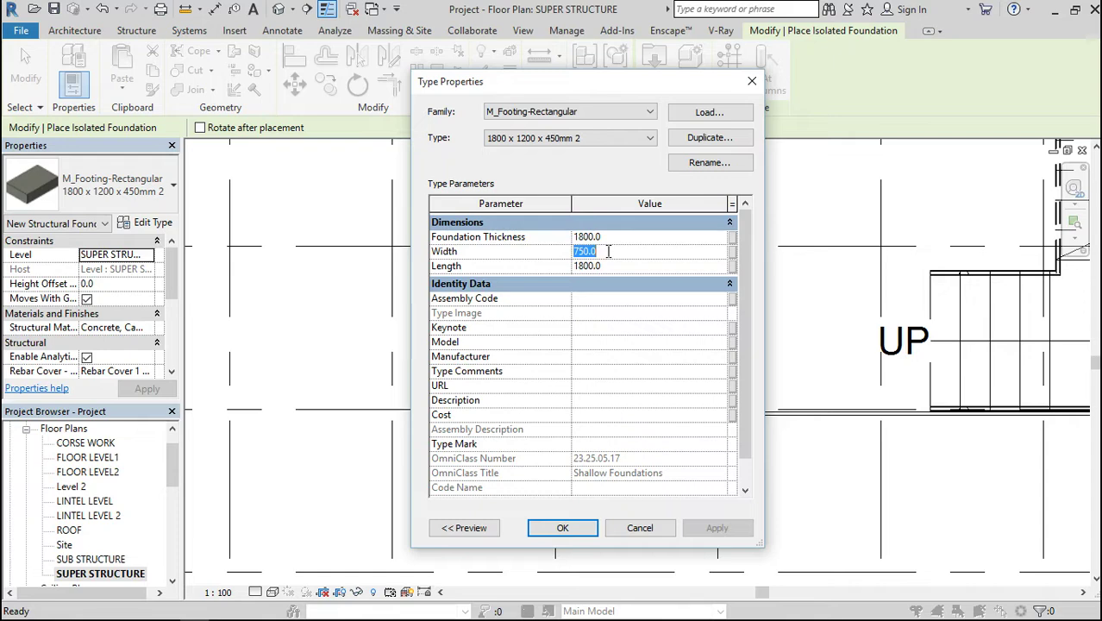
pyautogui.write('1800')
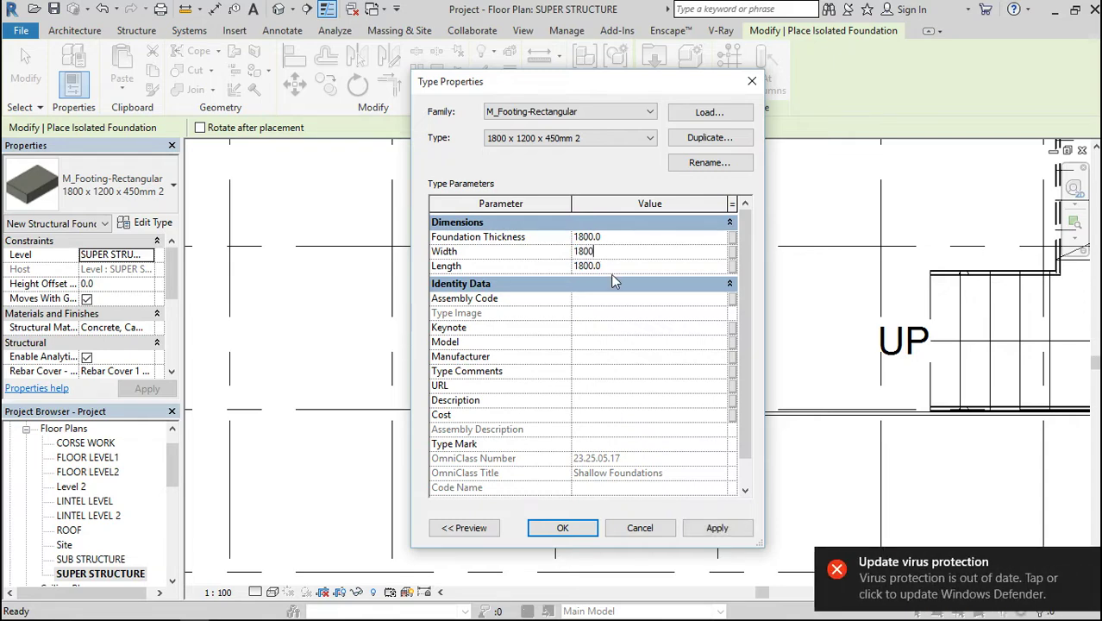
pyautogui.click(610, 269)
pyautogui.write('750')
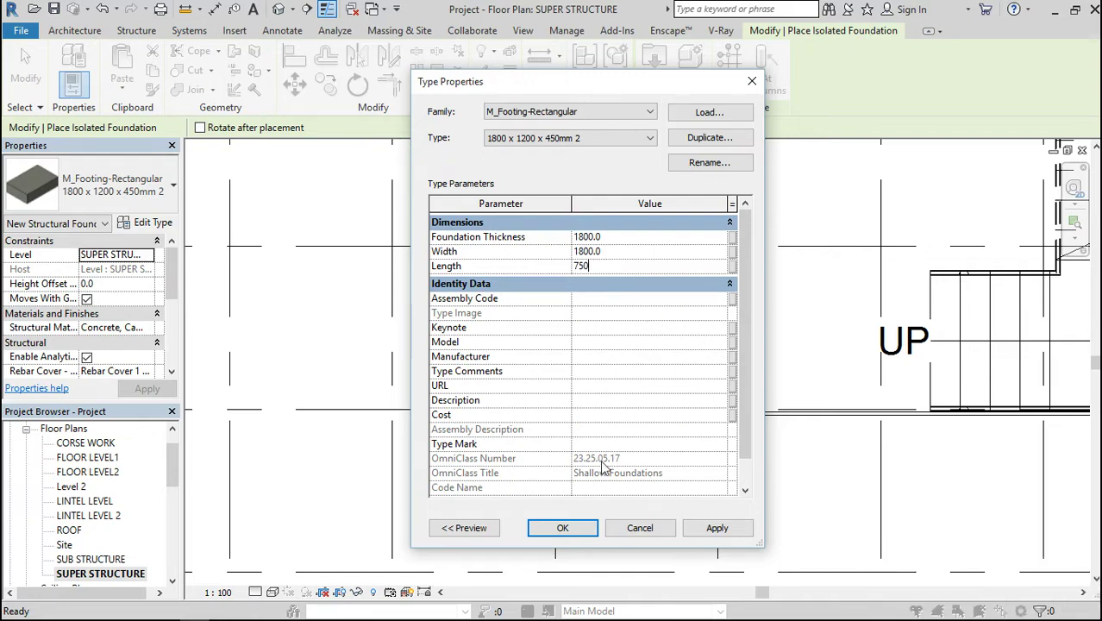
pyautogui.click(561, 530)
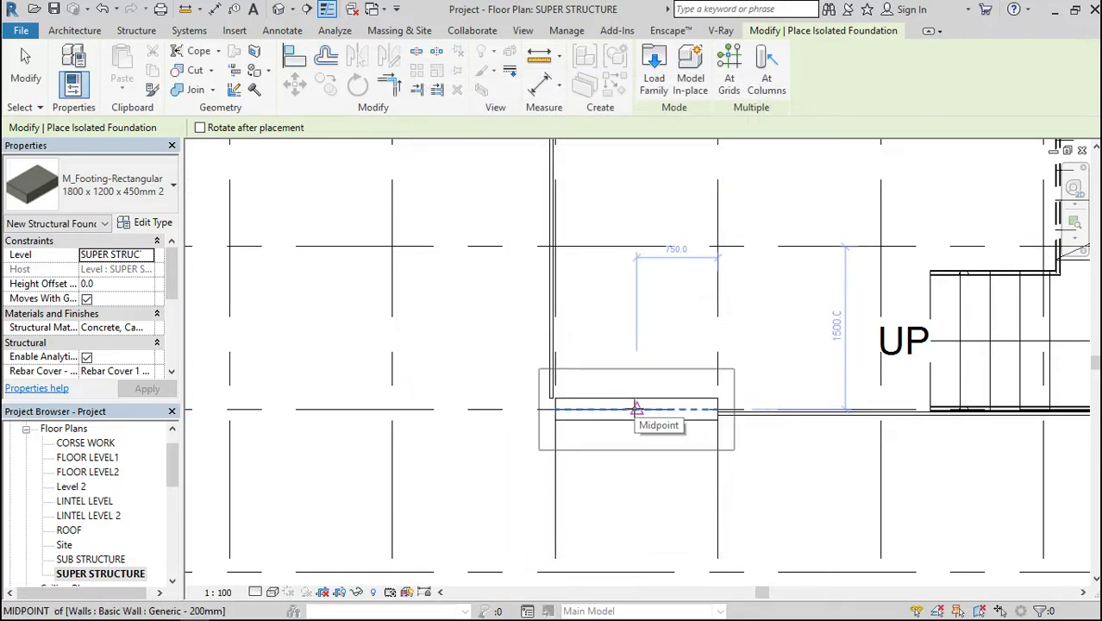
# Place one isolated footing at the midpoint of the short wall on grid G between grids 5 and 6.
pyautogui.click(636, 408)
pyautogui.scroll(-3, 634, 367)
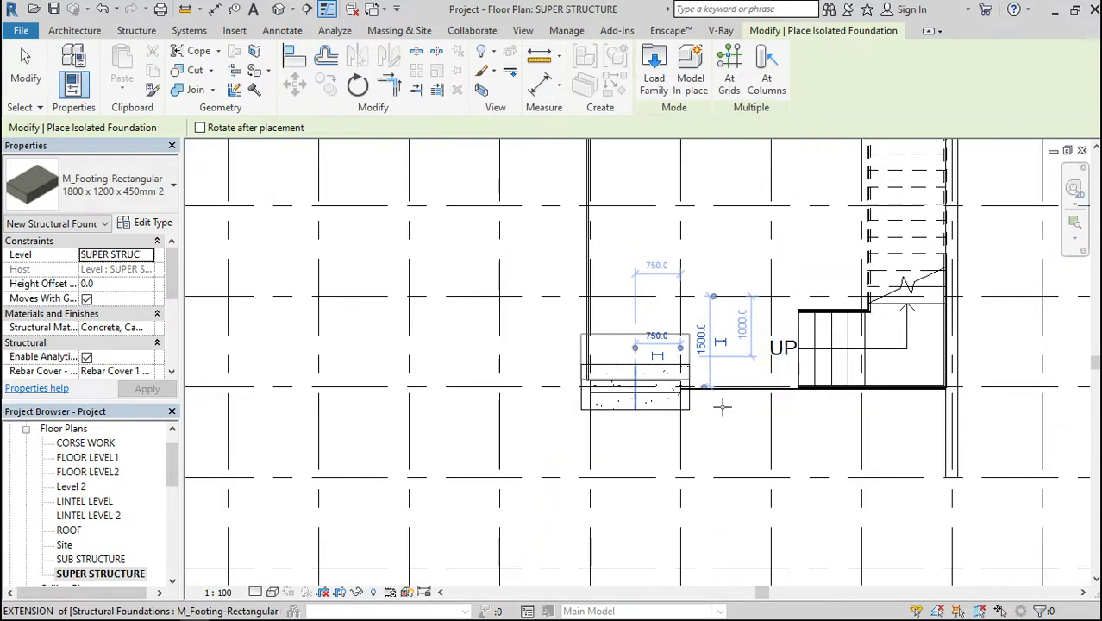
pyautogui.press('Escape')
pyautogui.press('Escape')
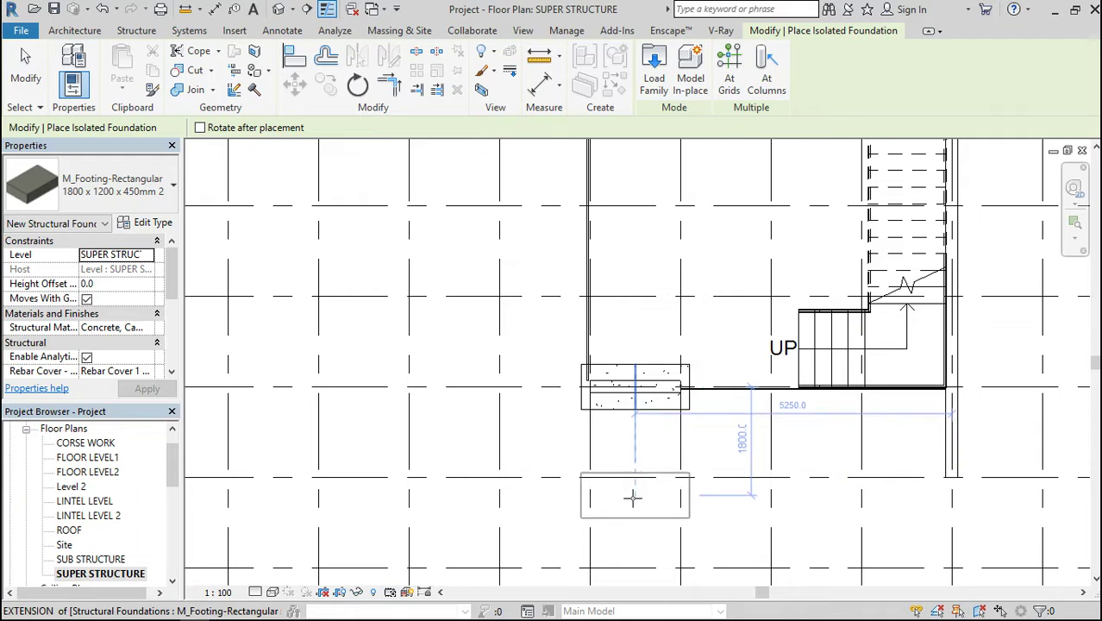
pyautogui.scroll(-5, 634, 461)
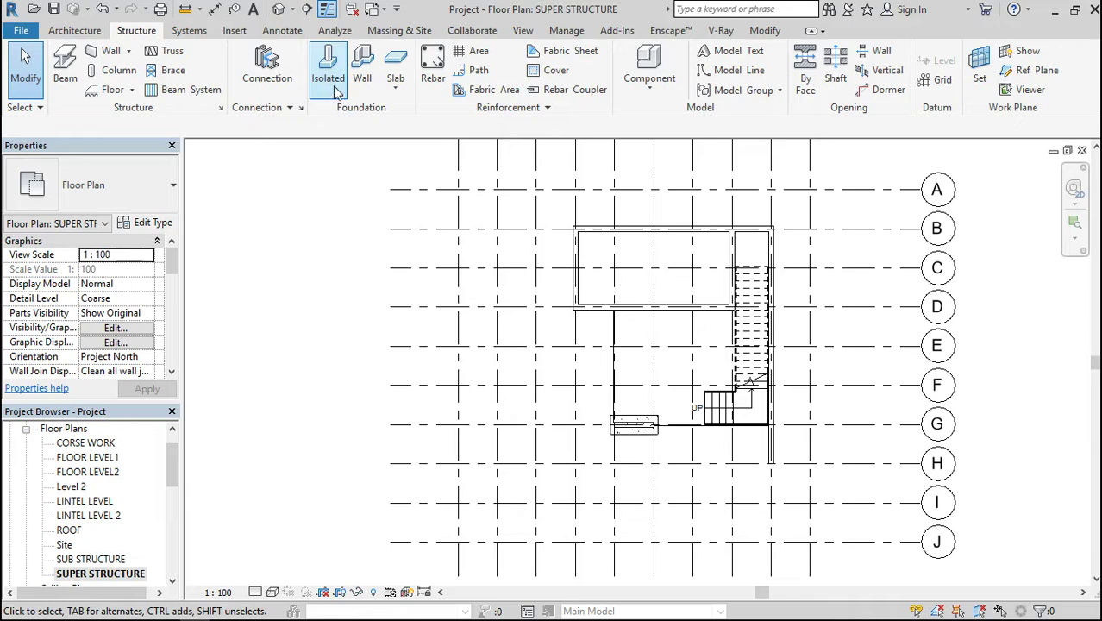
# Start a wall foundation and set the width of the Bearing Footing - 900 x 300 type to 750 mm.
pyautogui.click(362, 69)
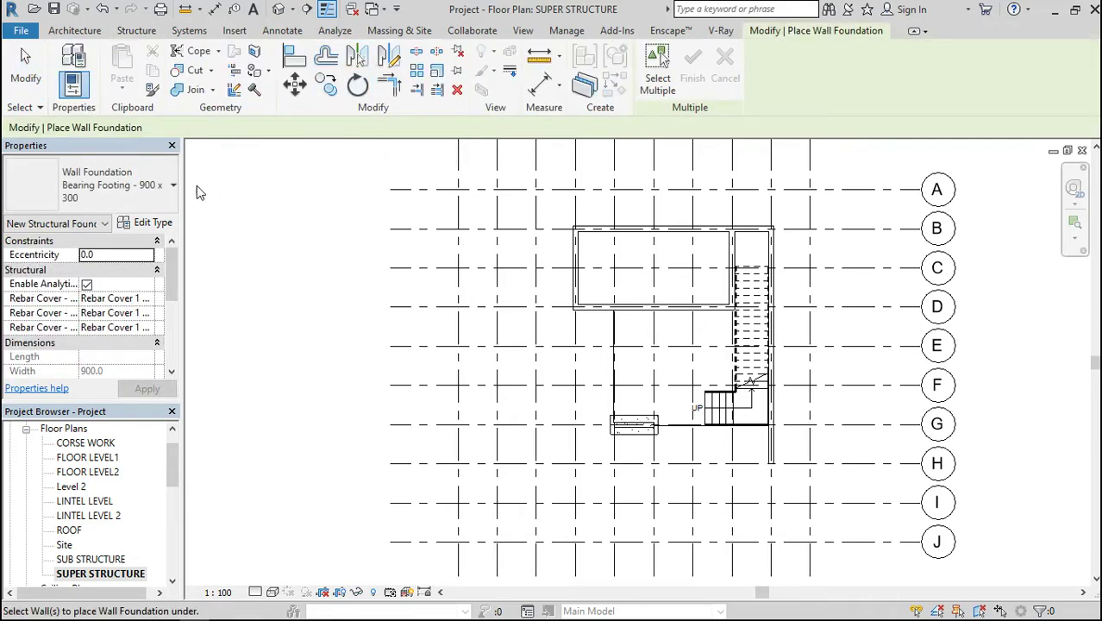
pyautogui.click(152, 222)
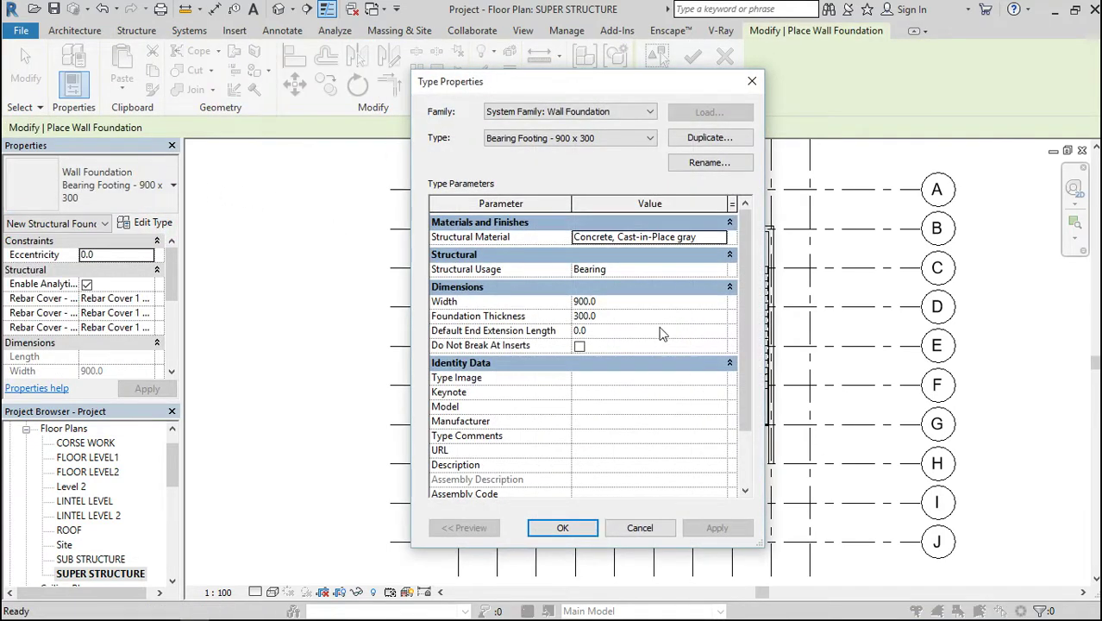
pyautogui.click(622, 301)
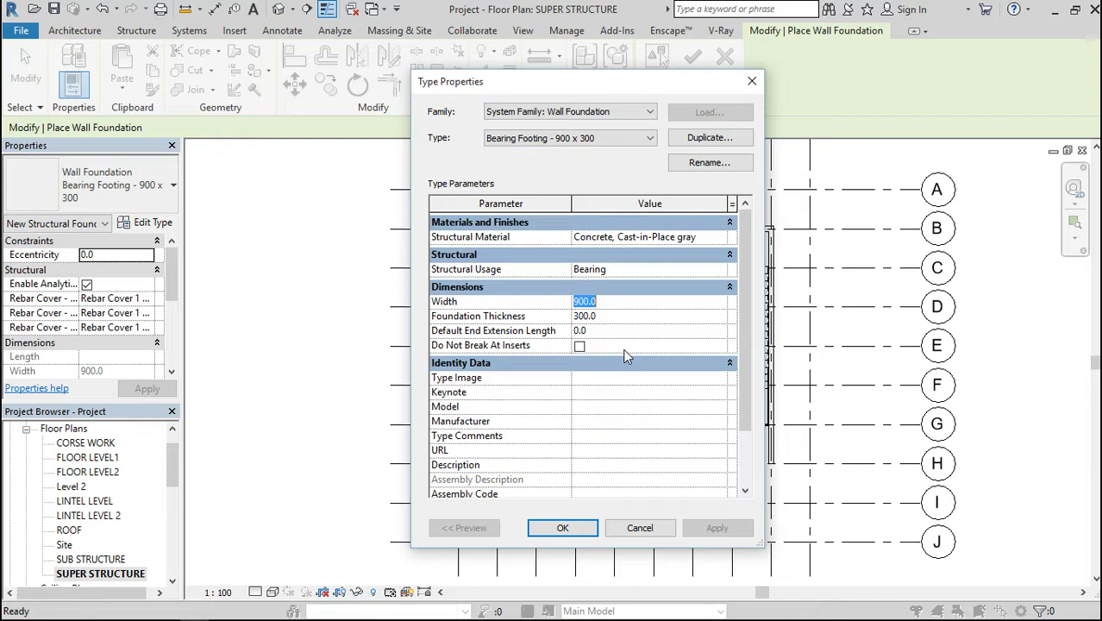
pyautogui.write('7')
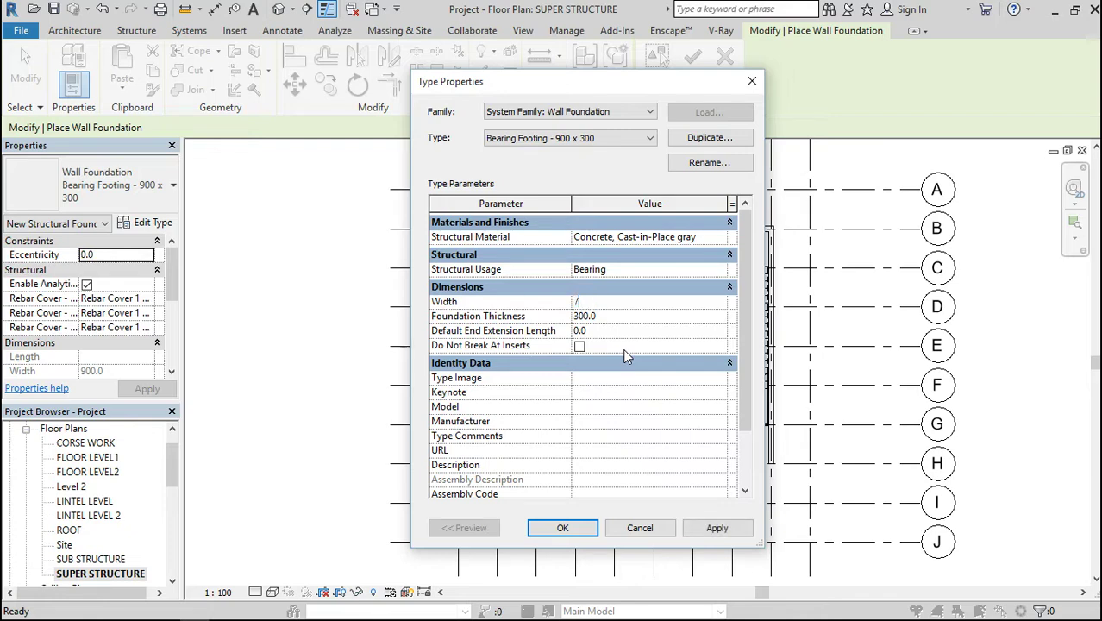
pyautogui.write('50')
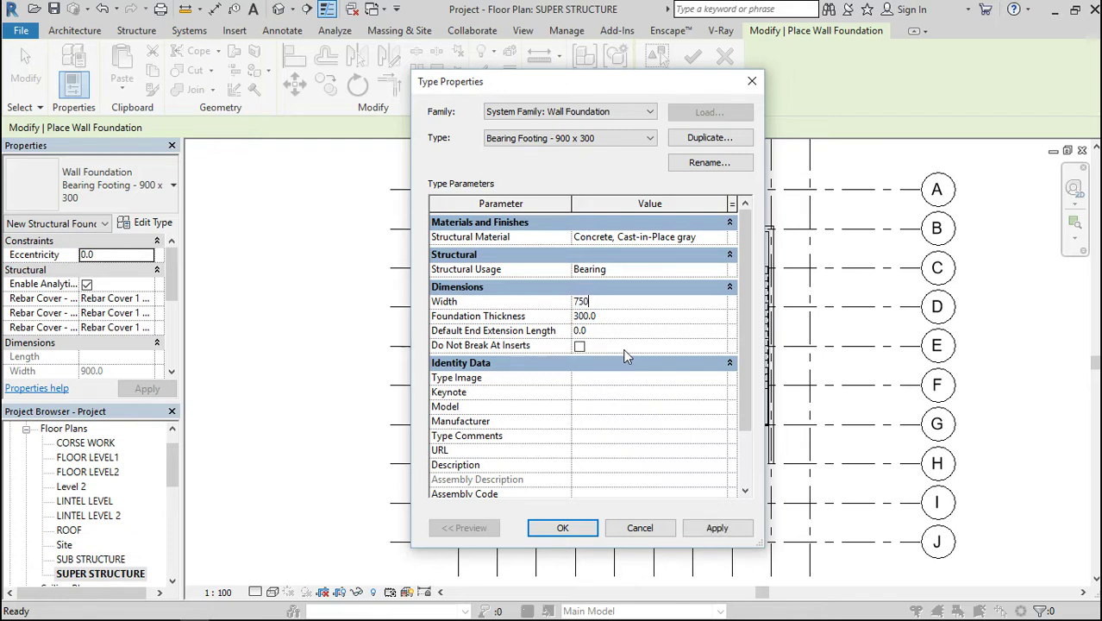
pyautogui.click(561, 527)
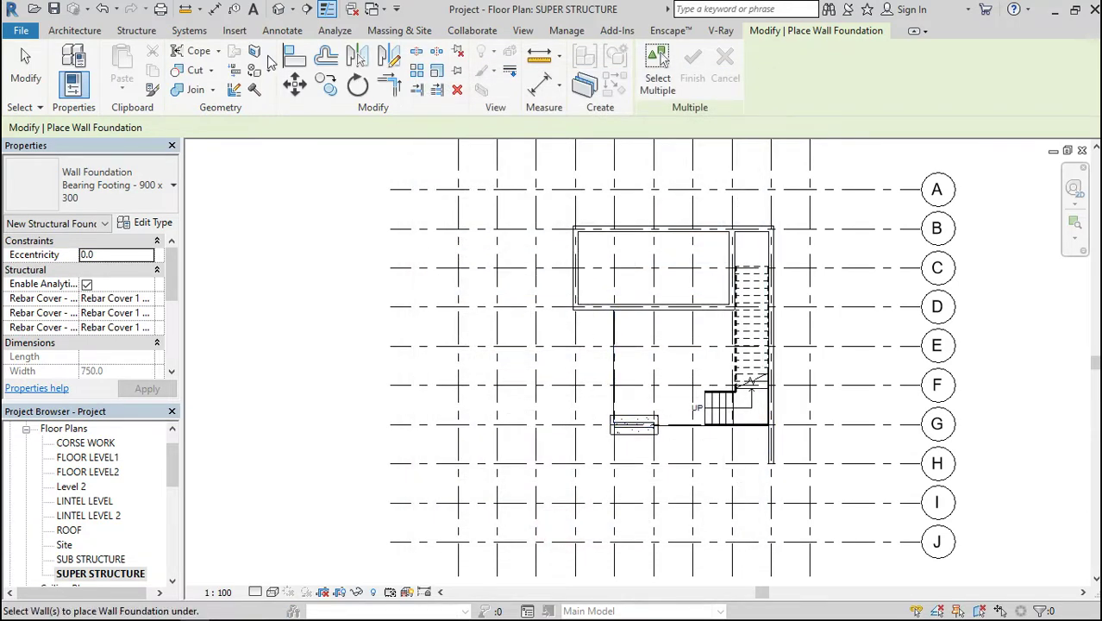
# In the 3D view, place wall foundations under the ground-floor walls on grid 4 and grid D.
pyautogui.click(275, 11)
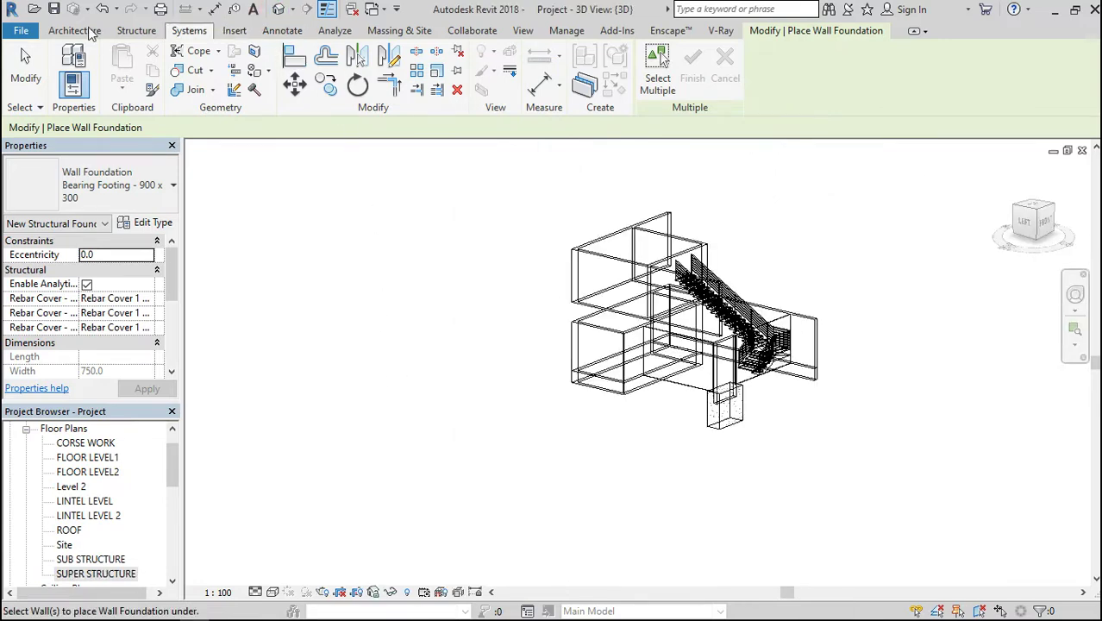
pyautogui.click(136, 31)
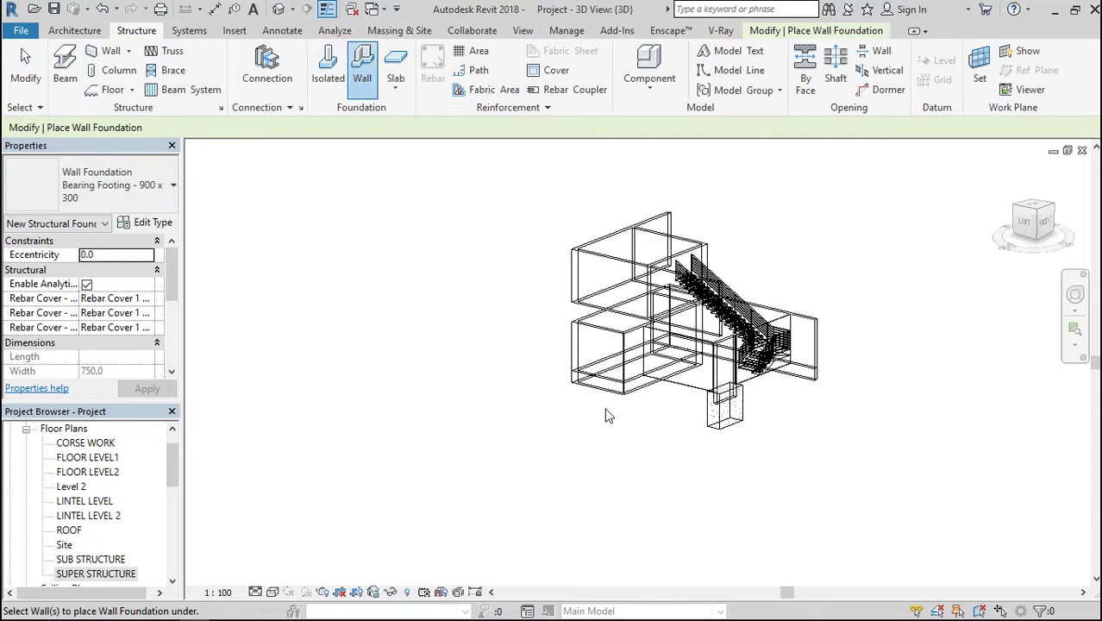
pyautogui.scroll(2, 600, 395)
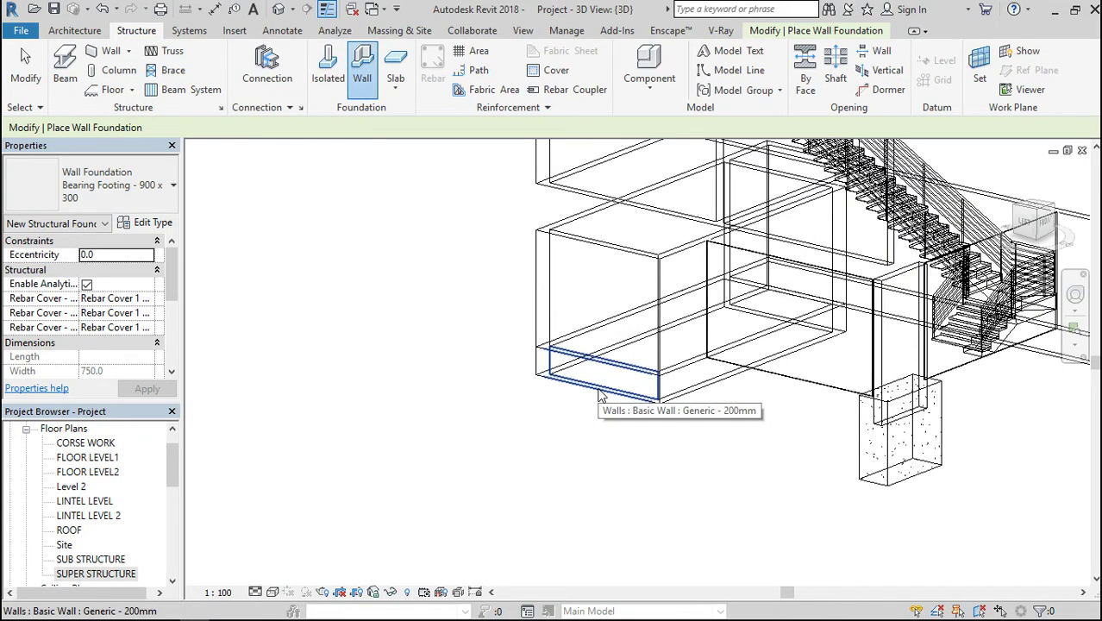
pyautogui.click(599, 390)
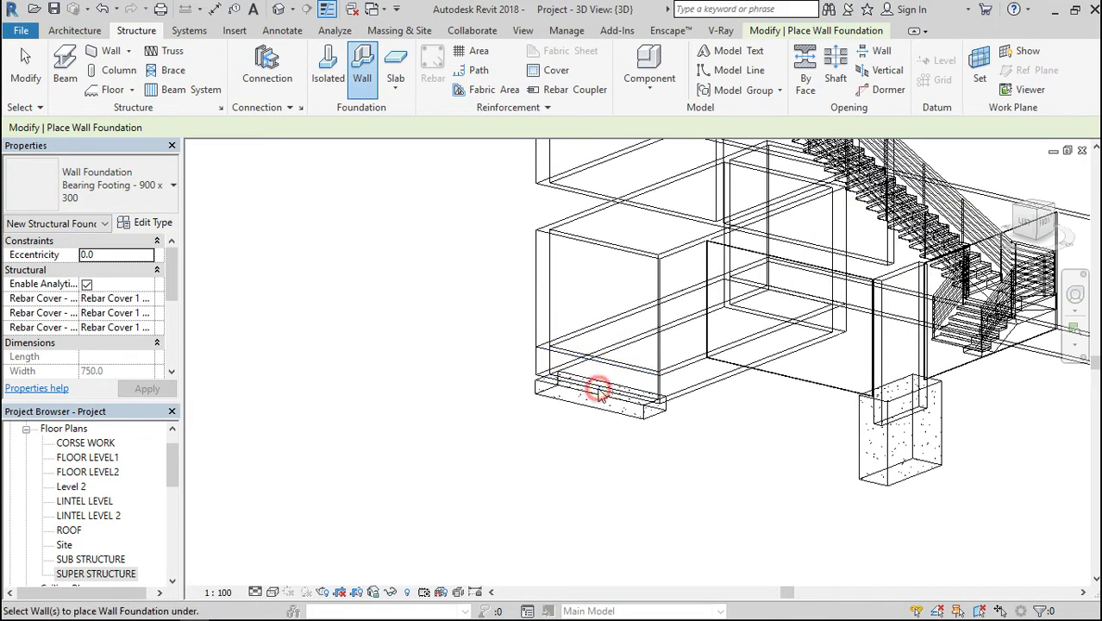
pyautogui.click(696, 394)
pyautogui.scroll(-1, 787, 433)
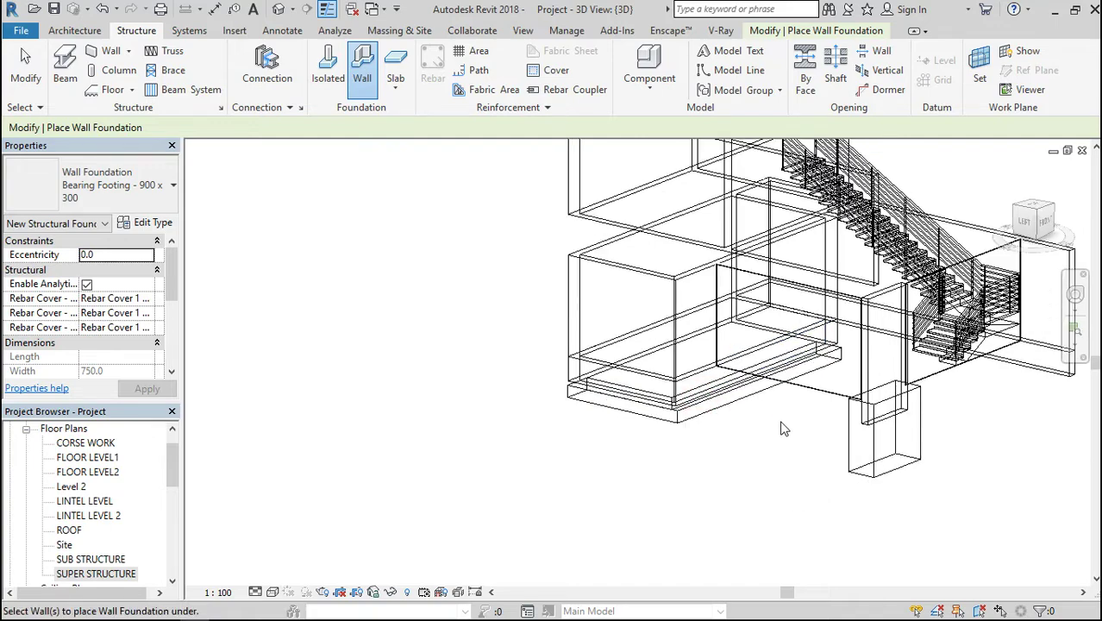
# Place wall foundations under the cross wall on grid 8, the rear wall on grid B and the long wall on grid 9.
pyautogui.moveTo(1046, 224)
pyautogui.mouseDown()
pyautogui.moveTo(905, 224)
pyautogui.moveTo(905, 259)
pyautogui.mouseUp()
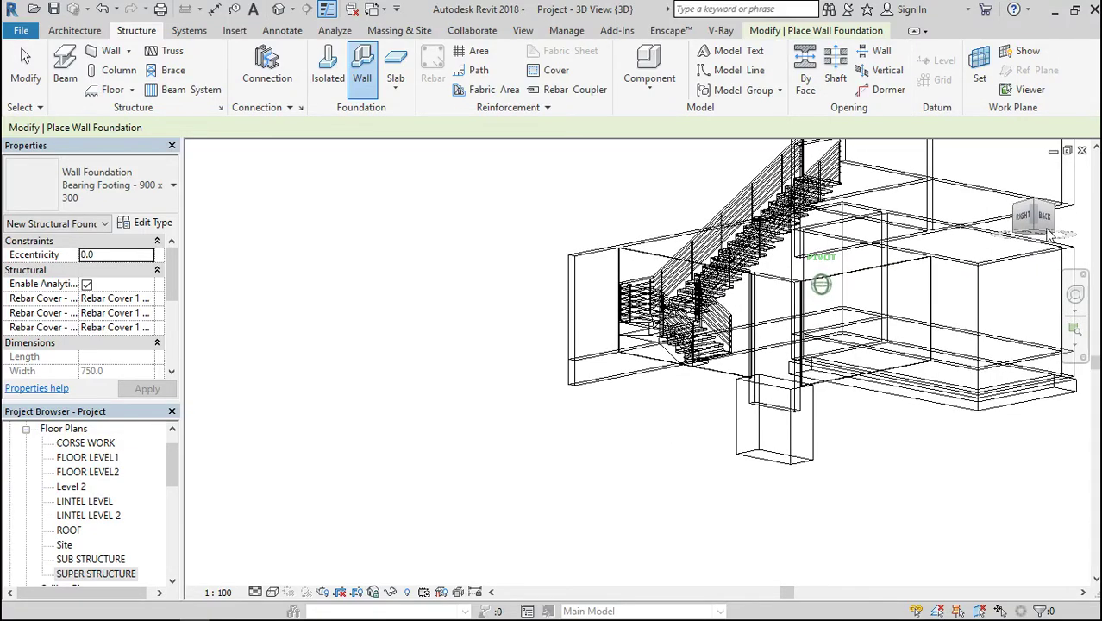
pyautogui.click(853, 347)
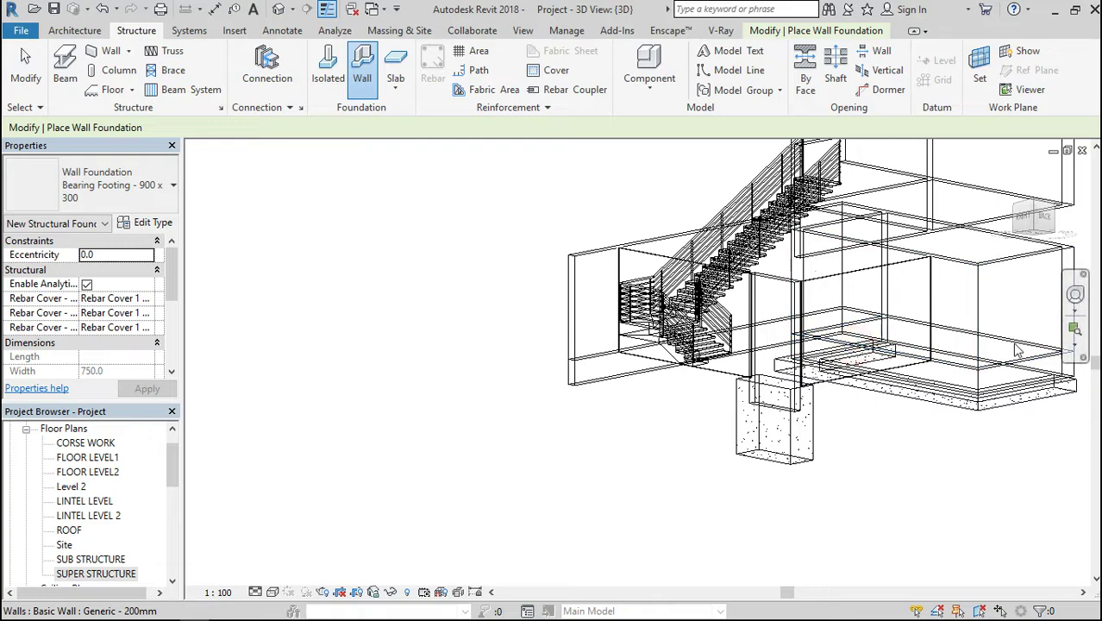
pyautogui.click(967, 360)
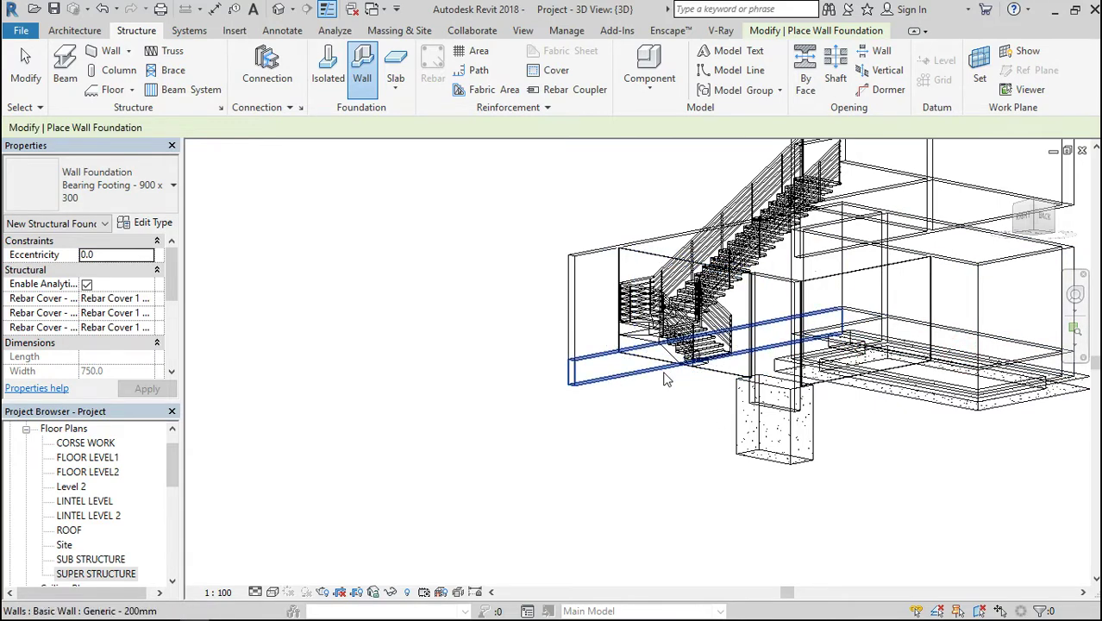
pyautogui.click(664, 377)
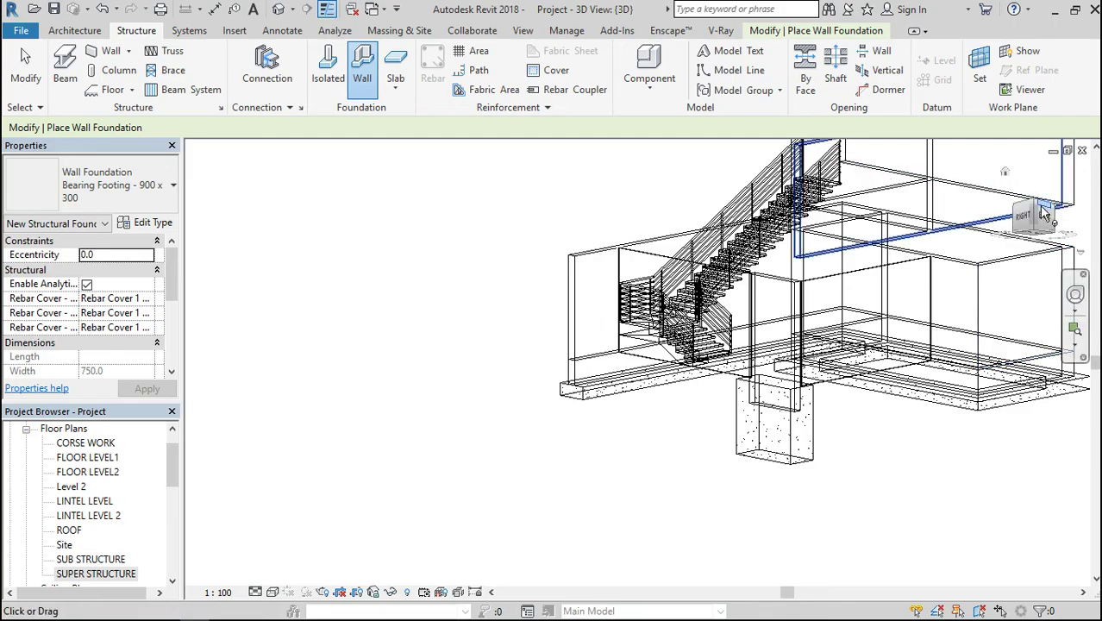
pyautogui.moveTo(1039, 217)
pyautogui.mouseDown()
pyautogui.moveTo(1021, 211)
pyautogui.moveTo(1034, 241)
pyautogui.moveTo(1030, 207)
pyautogui.moveTo(1048, 220)
pyautogui.mouseUp()
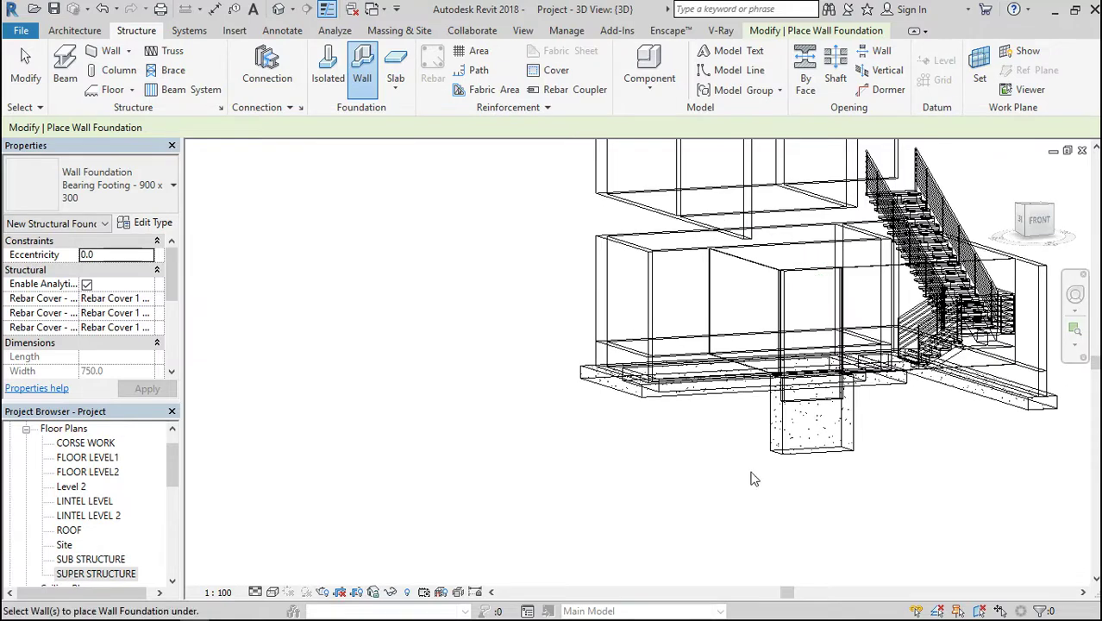
# Open the South elevation and measure the vertical distance from the top of the wall foundation to the SUB STRUCTURE level.
pyautogui.moveTo(175, 474); pyautogui.dragTo(179, 539)
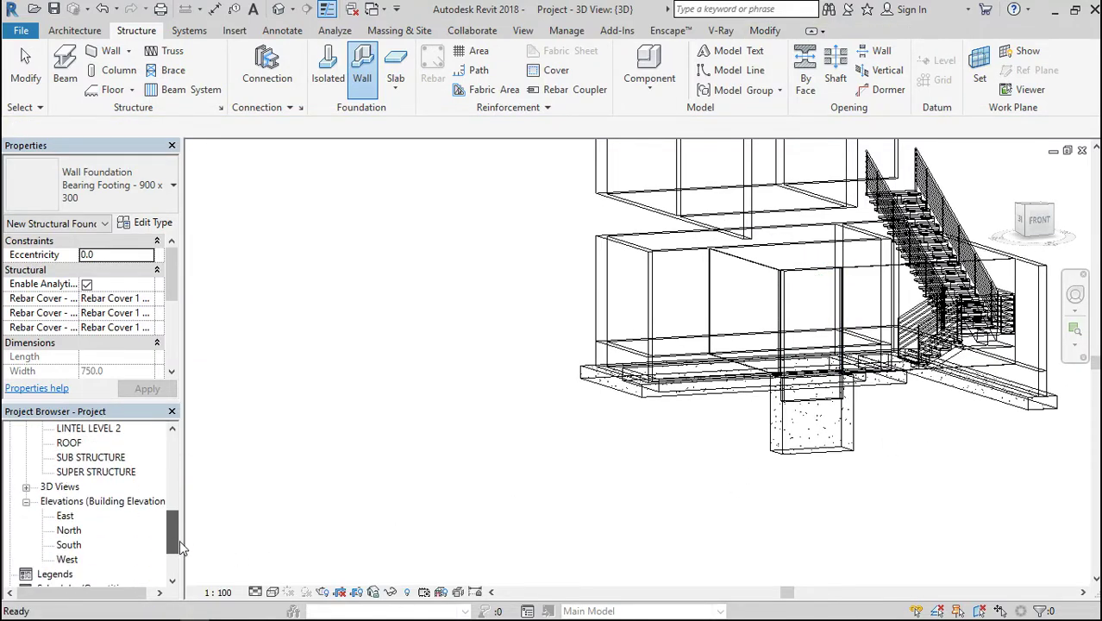
pyautogui.doubleClick(69, 545)
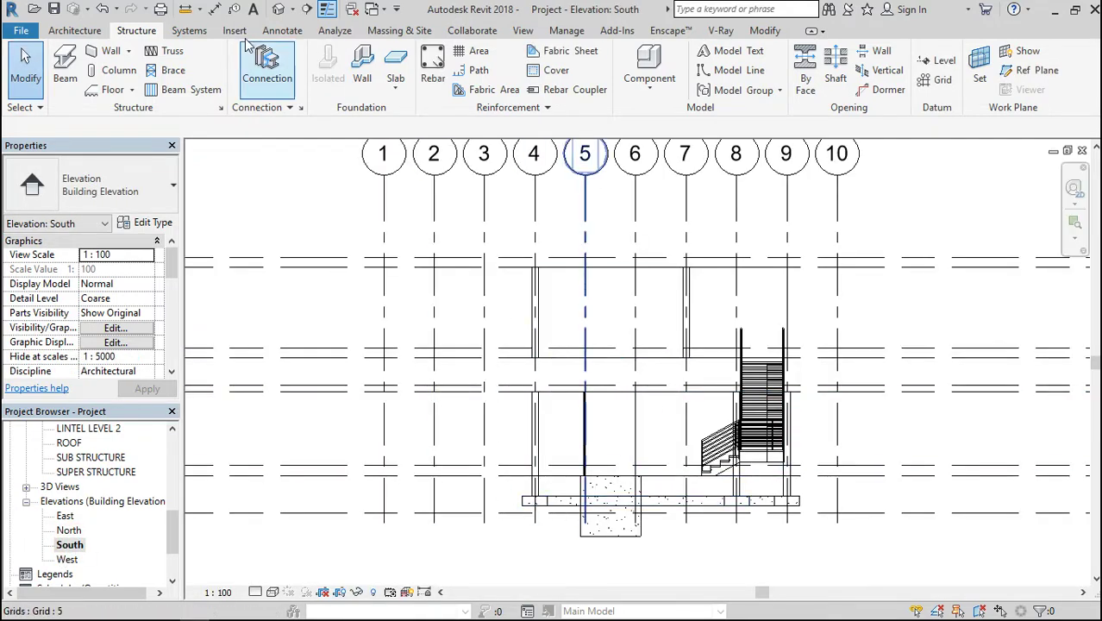
pyautogui.click(766, 30)
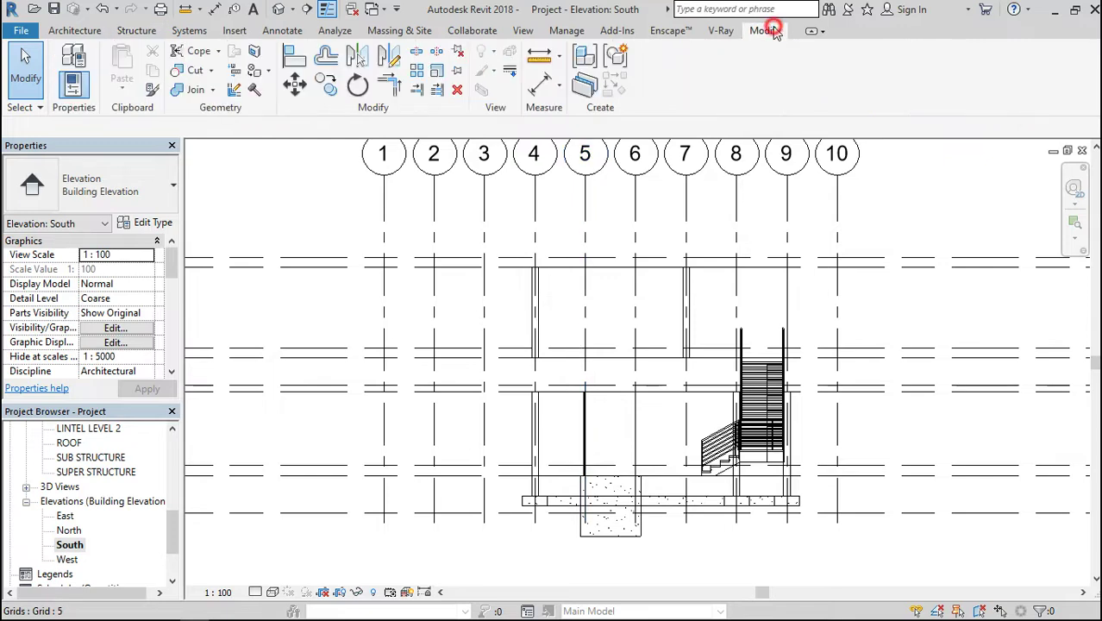
pyautogui.click(539, 57)
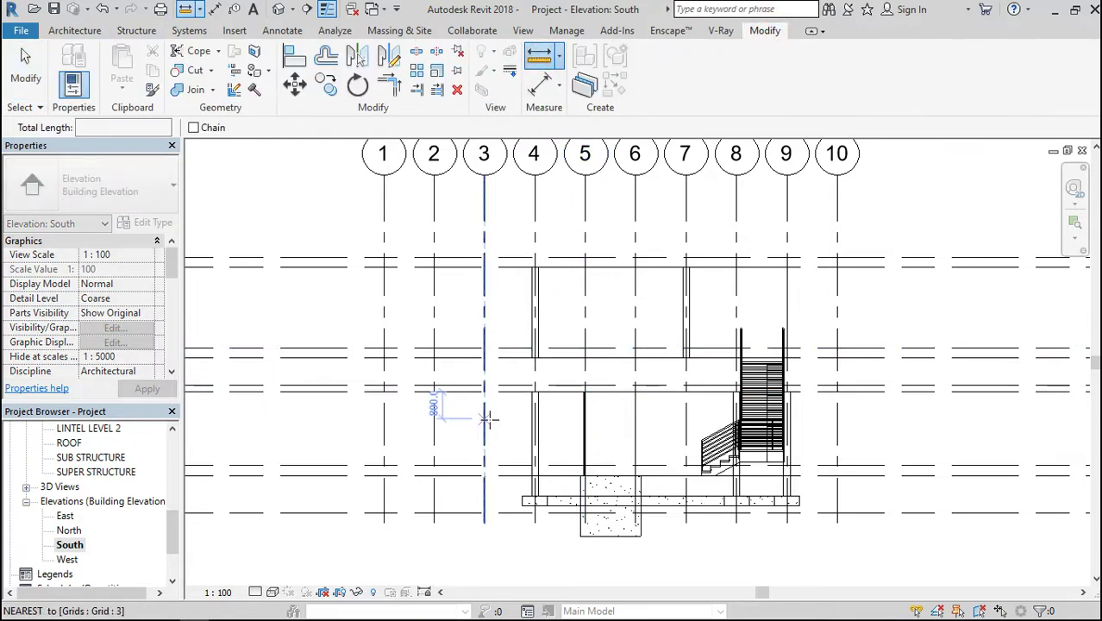
pyautogui.scroll(-1, 610, 525)
pyautogui.scroll(2, 610, 525)
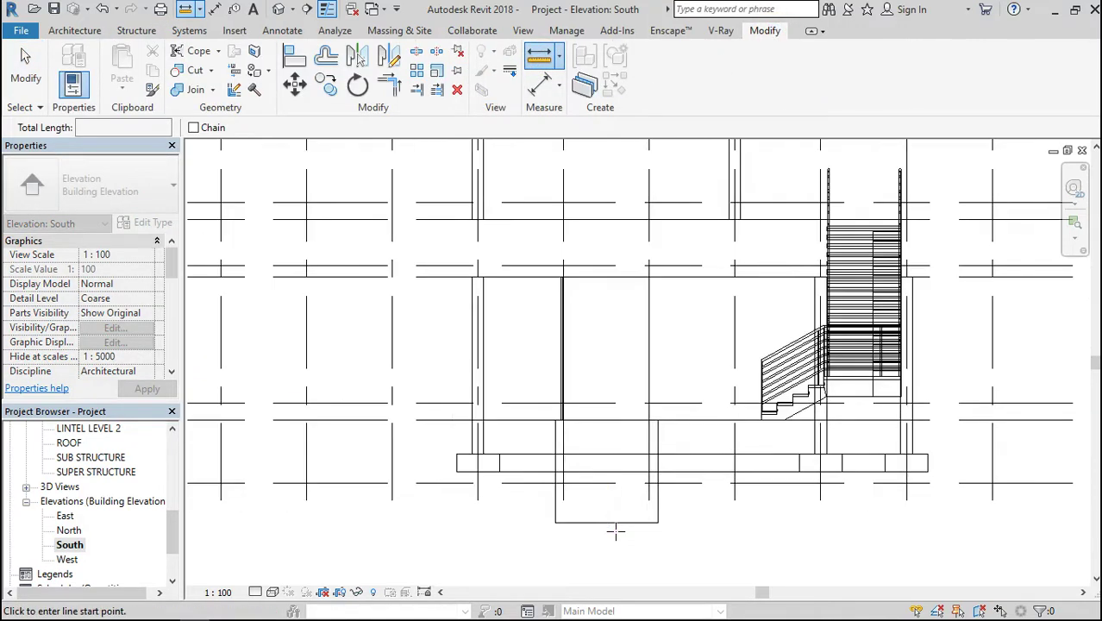
pyautogui.scroll(2, 551, 500)
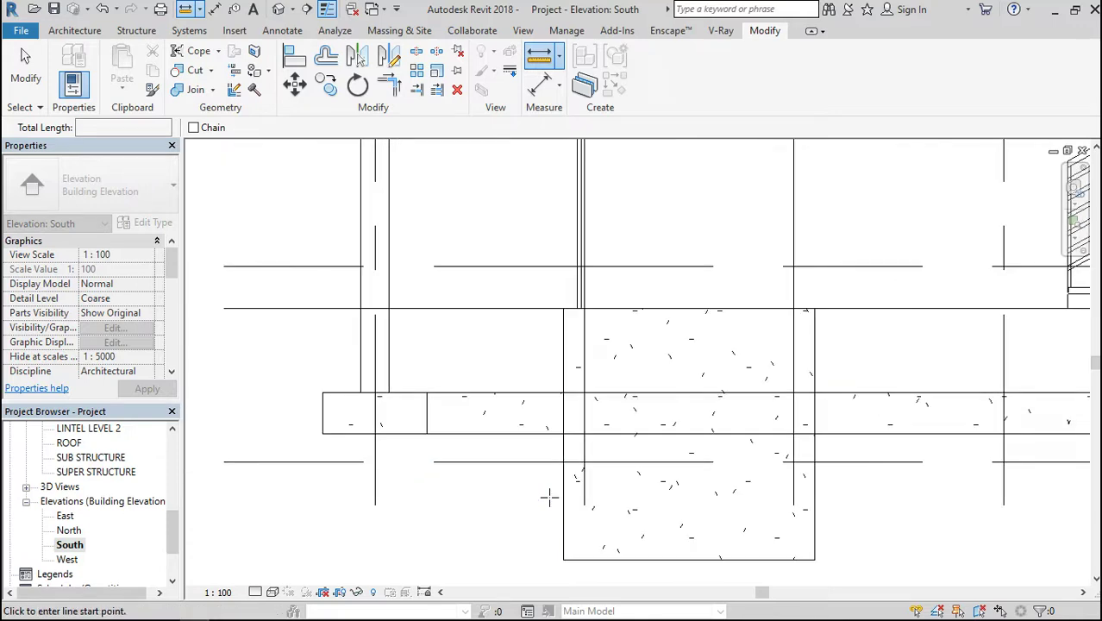
pyautogui.click(484, 392)
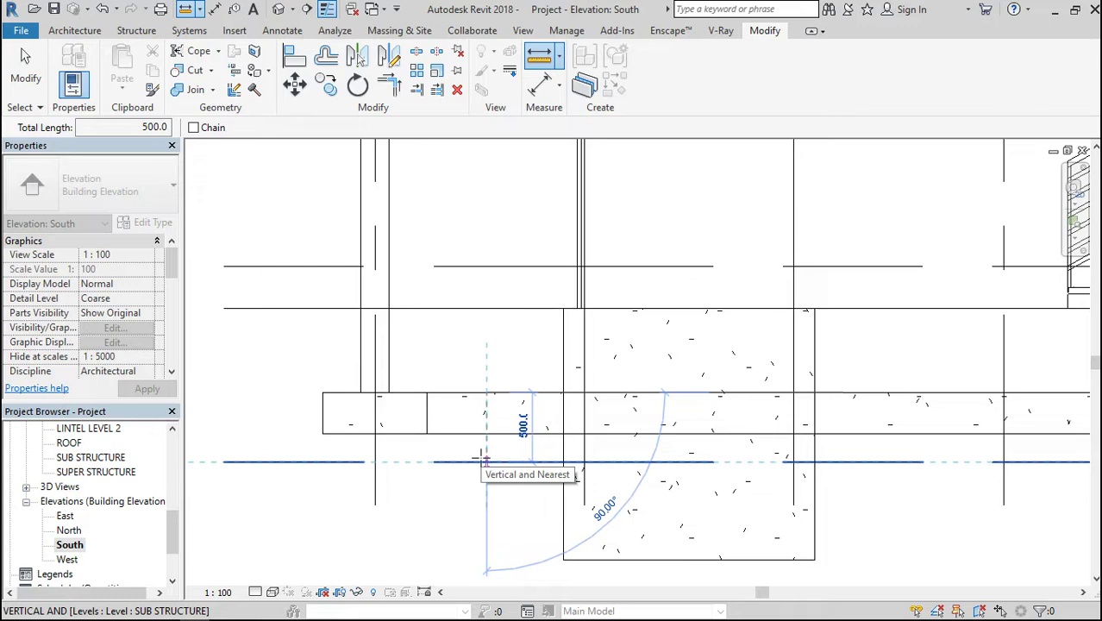
pyautogui.press('Escape')
pyautogui.press('Escape')
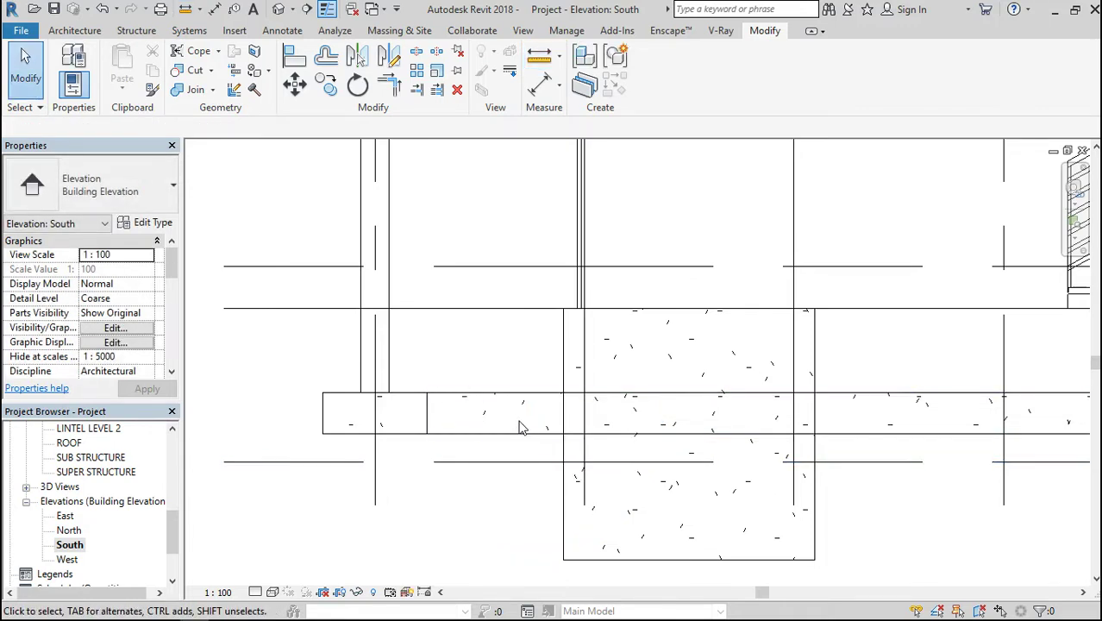
# Measure down the side of the isolated footing from its top corner to the underside of the wall foundation.
pyautogui.scroll(-2, 491, 386)
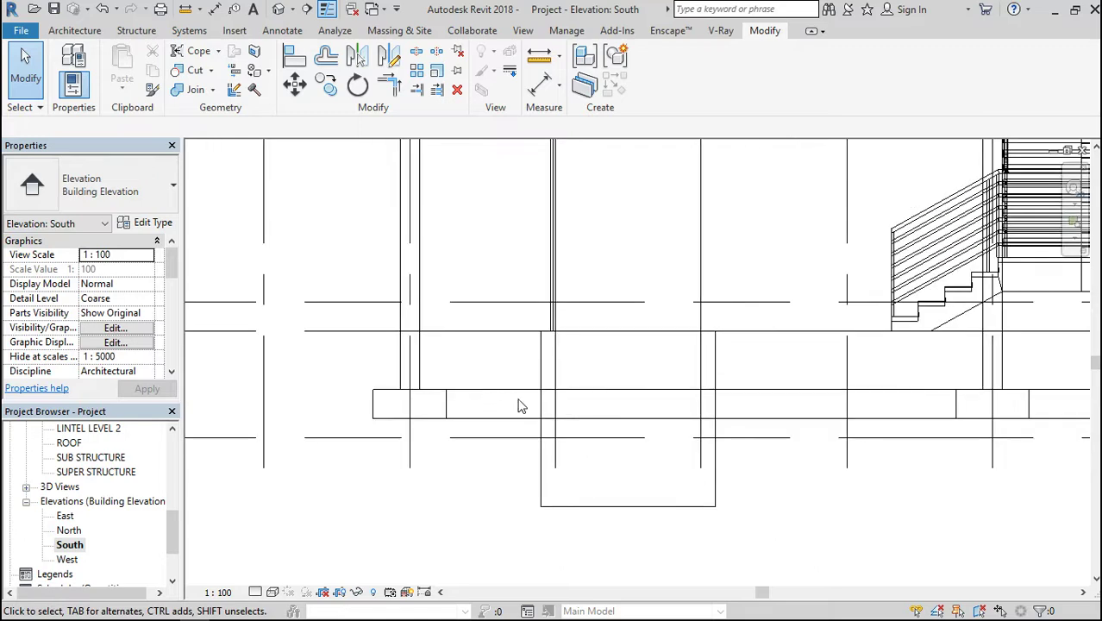
pyautogui.click(600, 514)
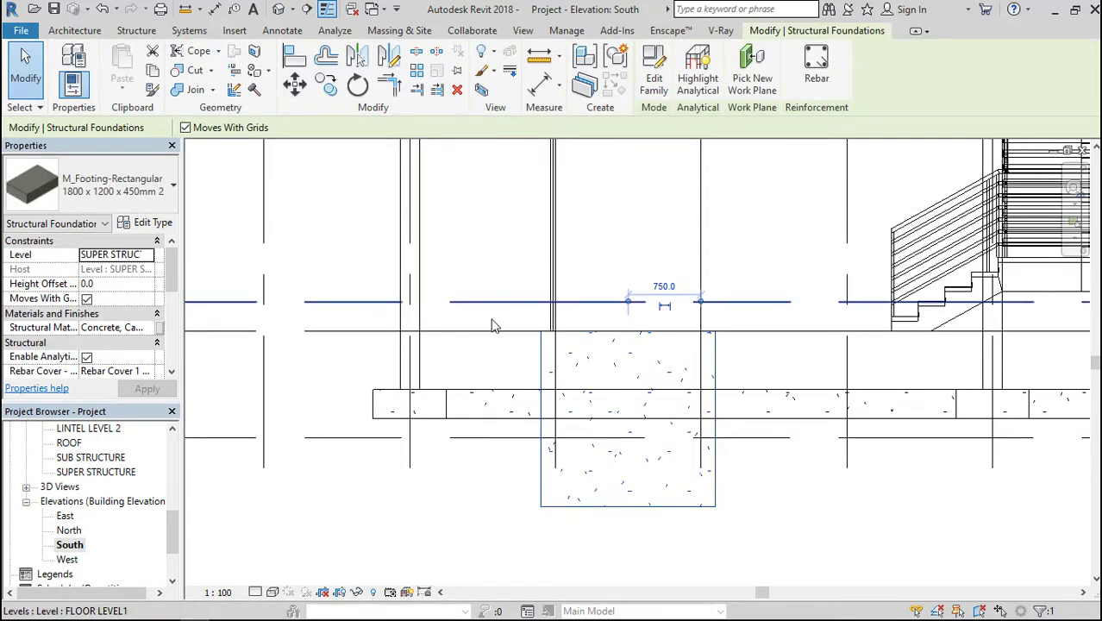
pyautogui.click(539, 59)
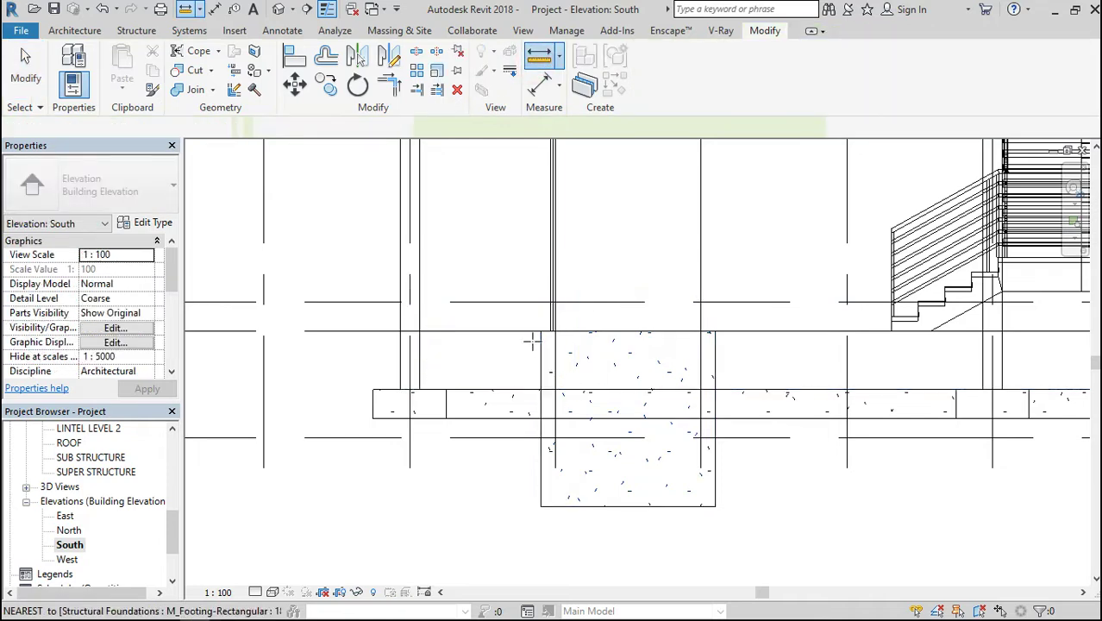
pyautogui.click(540, 332)
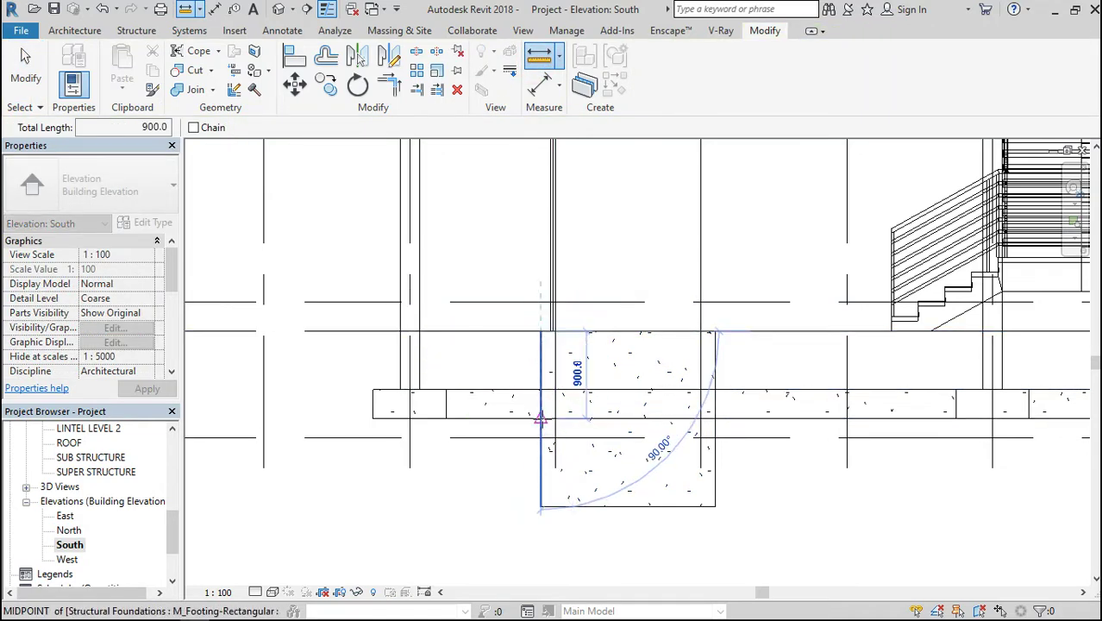
pyautogui.press('Escape')
pyautogui.press('Escape')
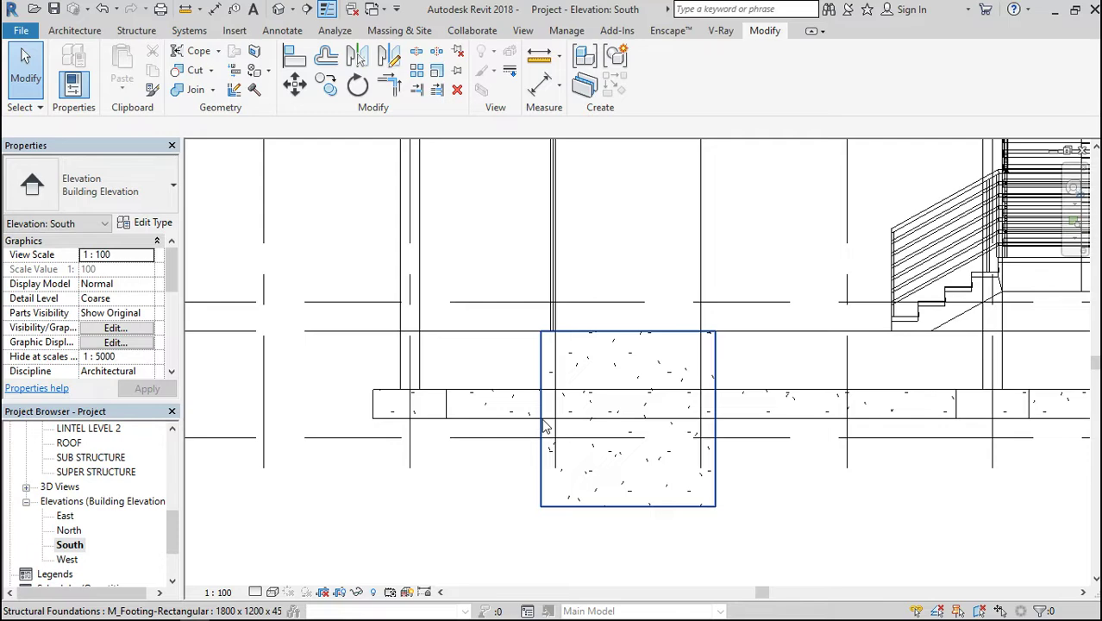
# Set the isolated rectangular footing type's foundation thickness to 900 mm.
pyautogui.click(148, 222)
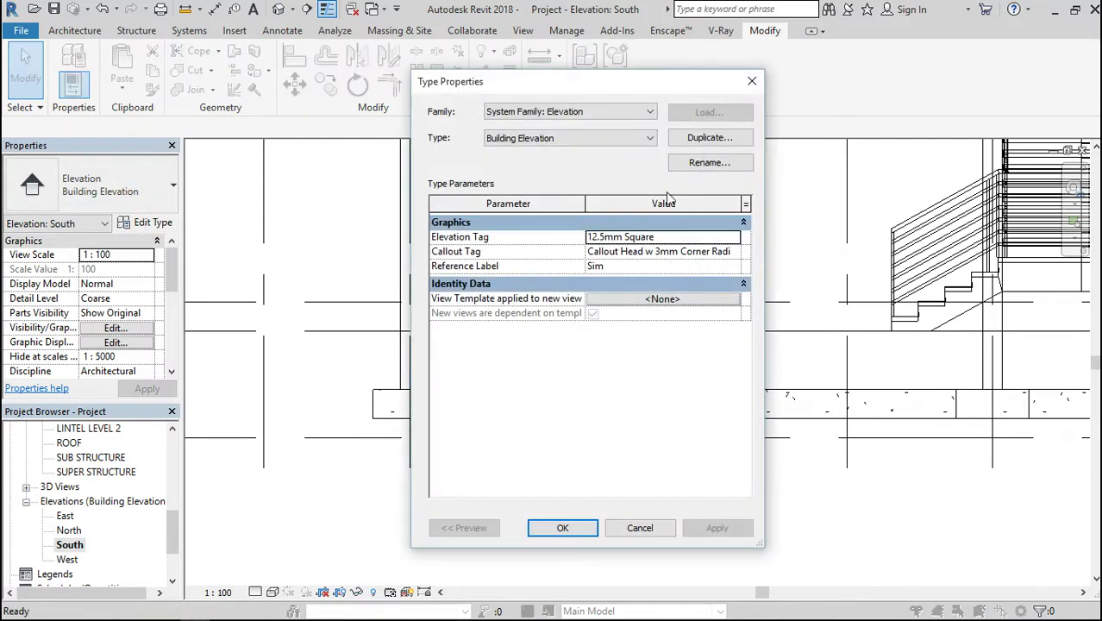
pyautogui.click(751, 81)
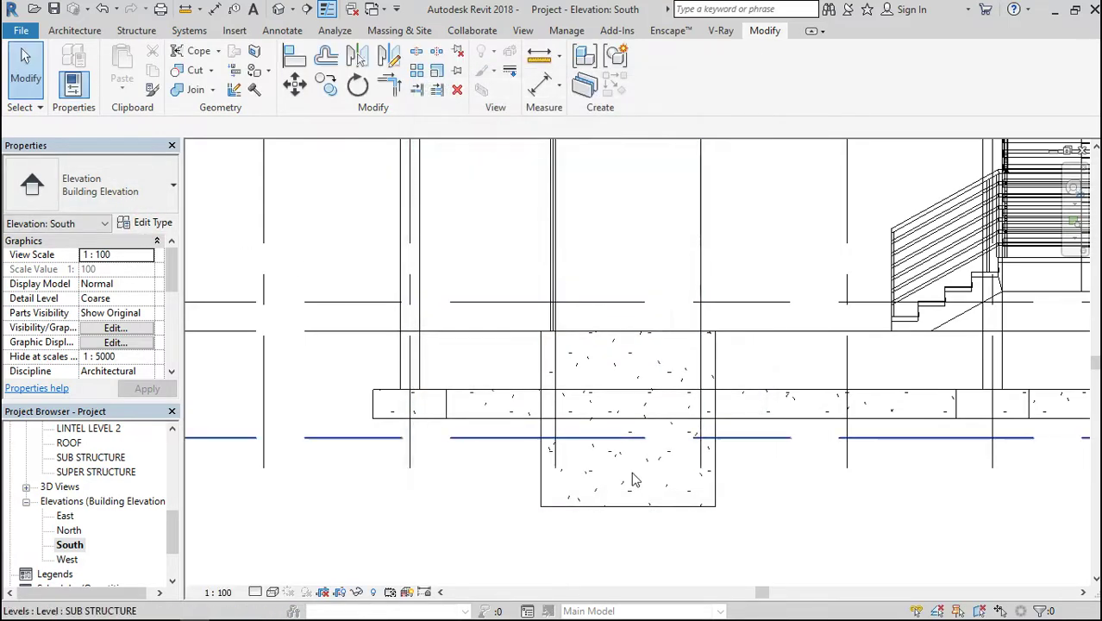
pyautogui.click(583, 505)
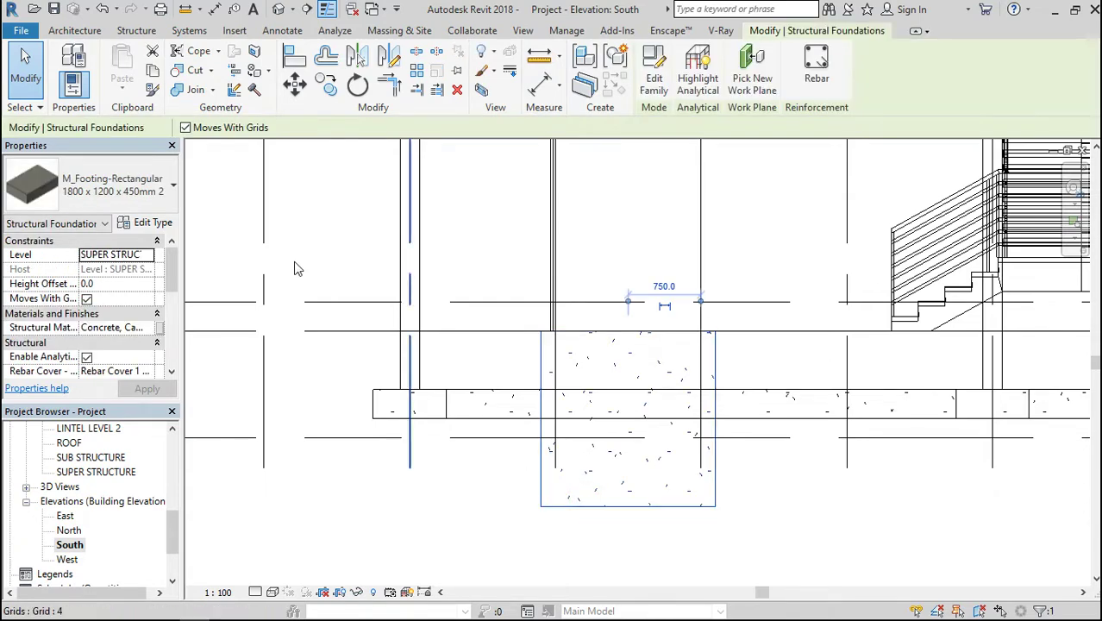
pyautogui.click(147, 223)
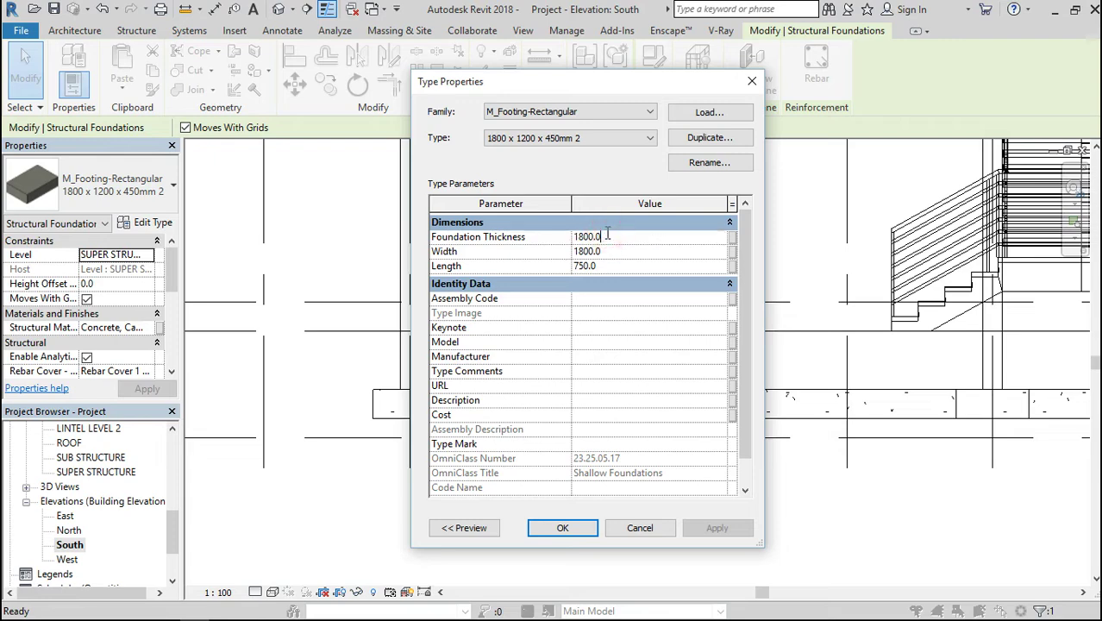
pyautogui.press('BackSpace')
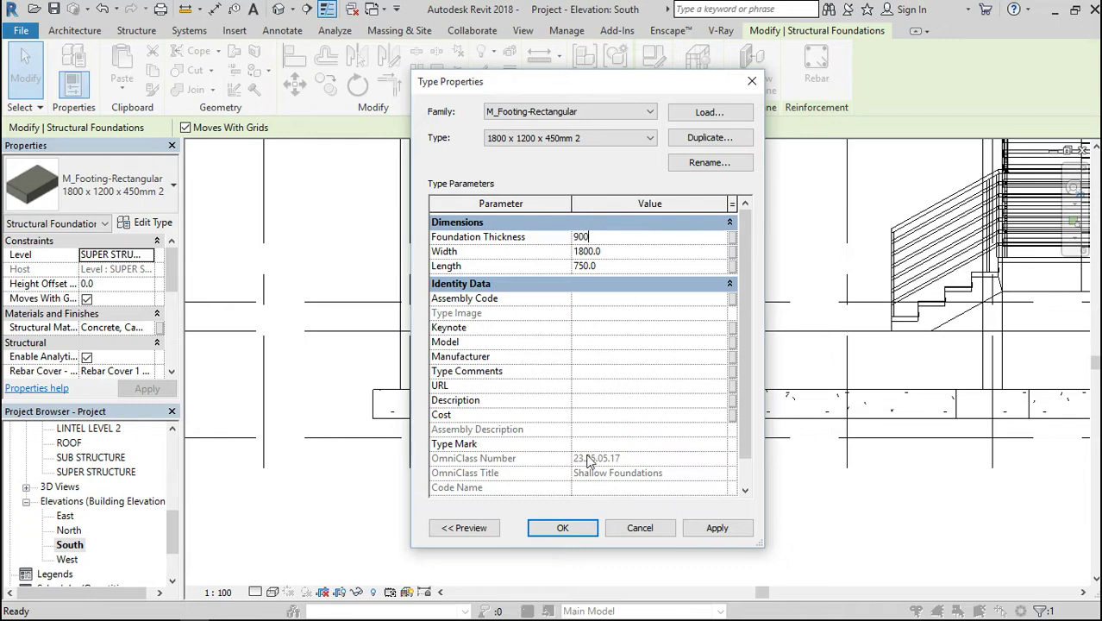
pyautogui.click(559, 526)
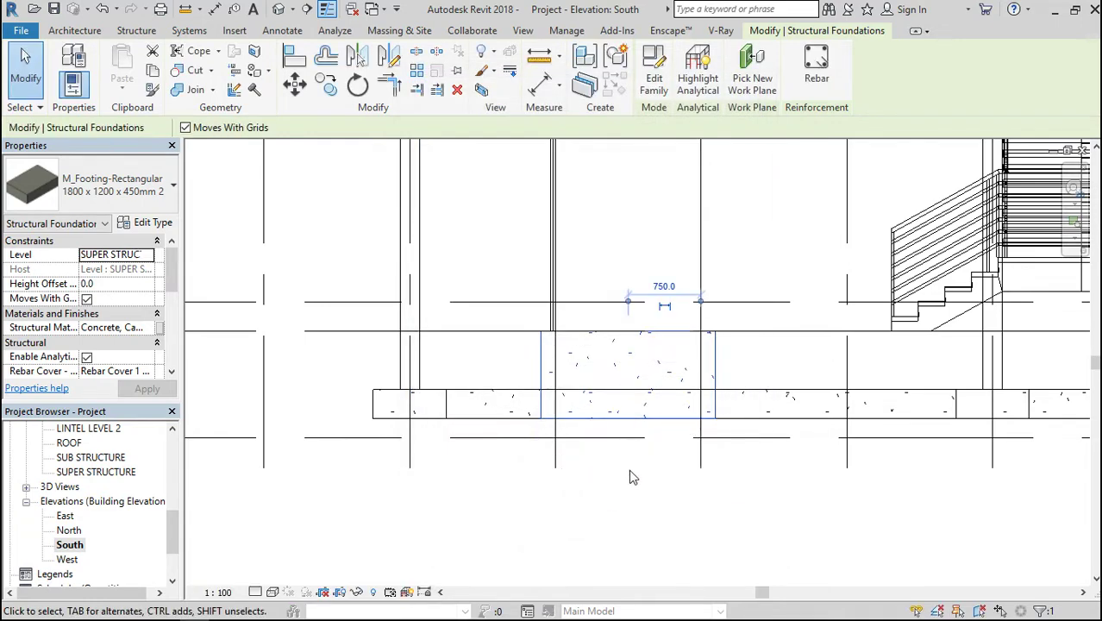
# Move the SUB STRUCTURE level up to the underside of the foundations, at elevation -900 mm.
pyautogui.click(488, 438)
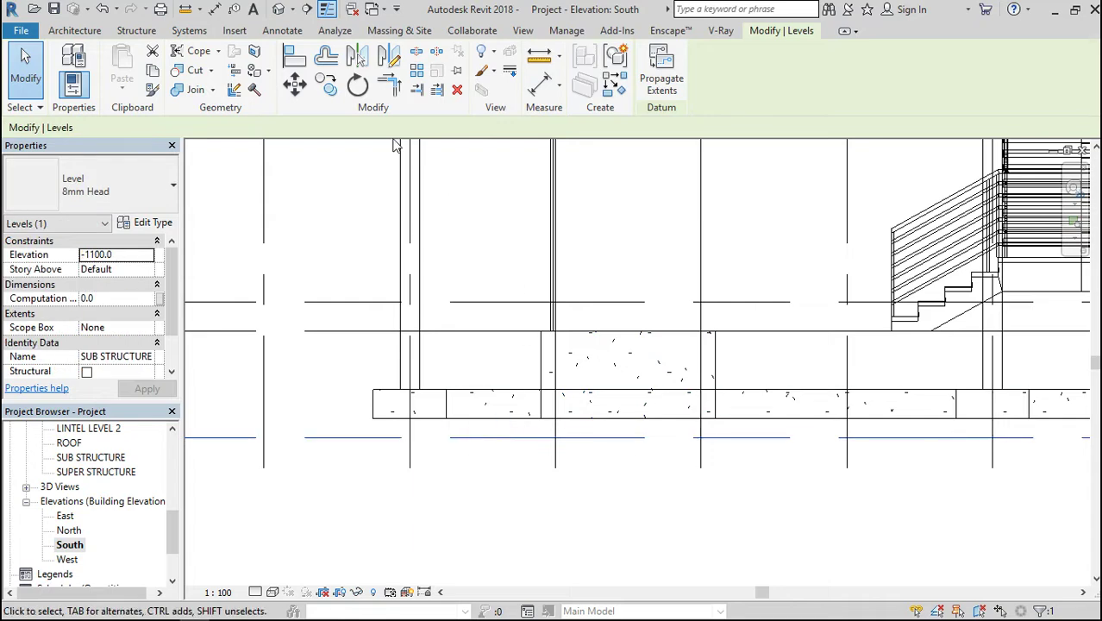
pyautogui.click(294, 84)
pyautogui.click(505, 437)
pyautogui.click(506, 425)
pyautogui.scroll(-4, 644, 409)
pyautogui.scroll(-4, 645, 409)
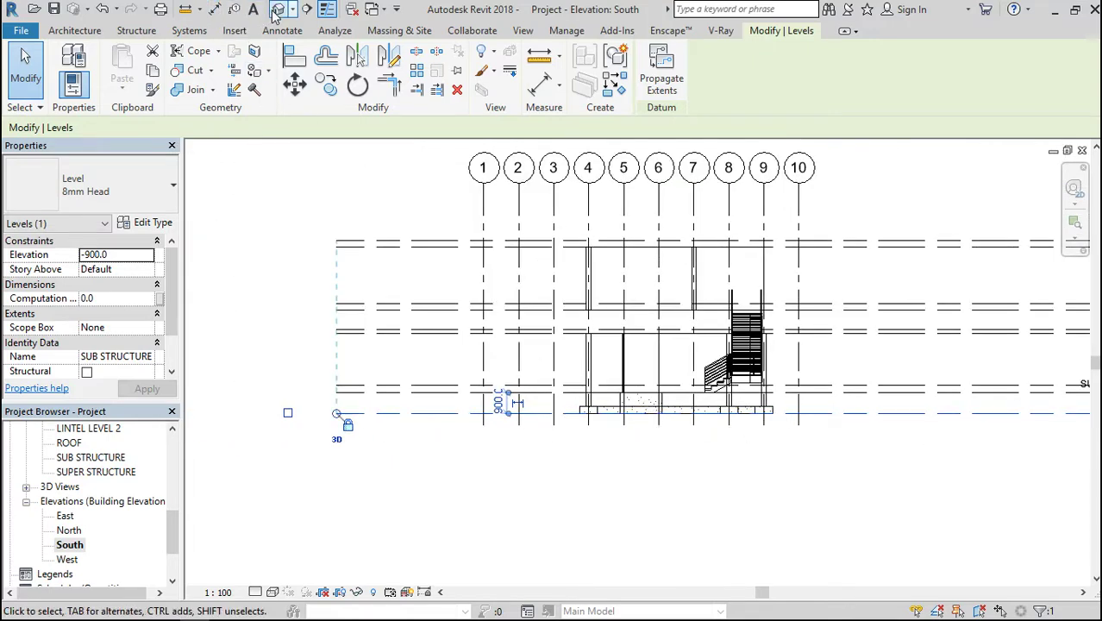
# Examine the isolated footing and wall foundations from the front in the 3D view.
pyautogui.click(278, 8)
pyautogui.keyDown('shift'); pyautogui.moveTo(787, 426); pyautogui.dragTo(991, 225, button='middle'); pyautogui.keyUp('shift')
pyautogui.moveTo(1036, 222)
pyautogui.mouseDown()
pyautogui.moveTo(935, 258)
pyautogui.moveTo(905, 250)
pyautogui.moveTo(853, 198)
pyautogui.mouseUp()
pyautogui.moveTo(853, 198)
pyautogui.keyDown('shift'); pyautogui.mouseDown(button='middle')
pyautogui.moveTo(776, 267)
pyautogui.moveTo(716, 345)
pyautogui.moveTo(685, 224)
pyautogui.moveTo(913, 233)
pyautogui.moveTo(940, 293)
pyautogui.moveTo(944, 278)
pyautogui.mouseUp(button='middle'); pyautogui.keyUp('shift')
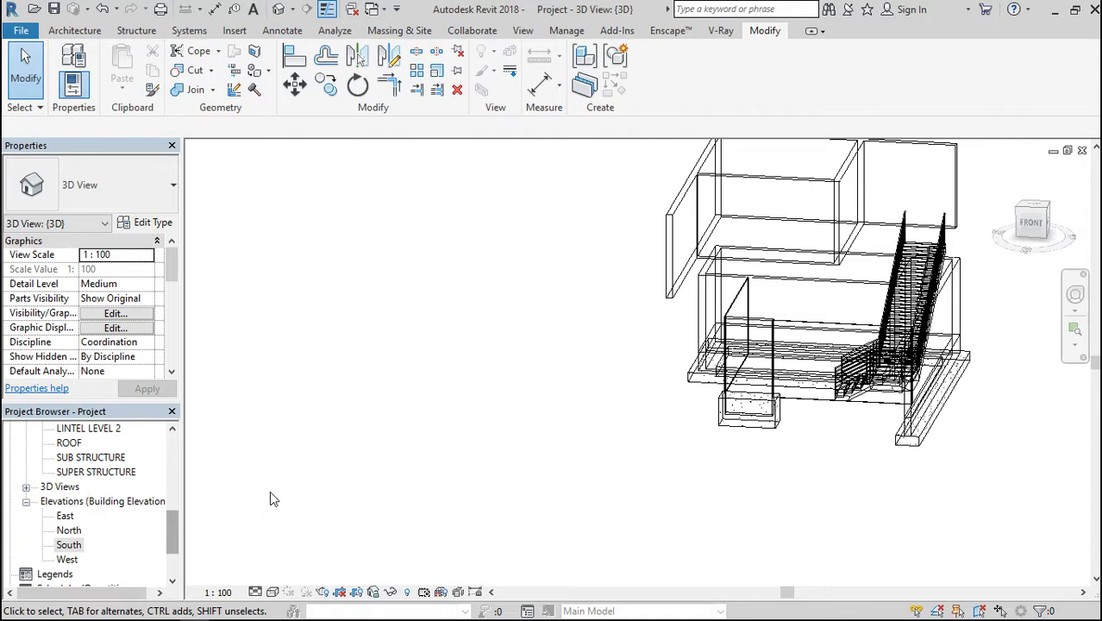
pyautogui.scroll(-1, 579, 403)
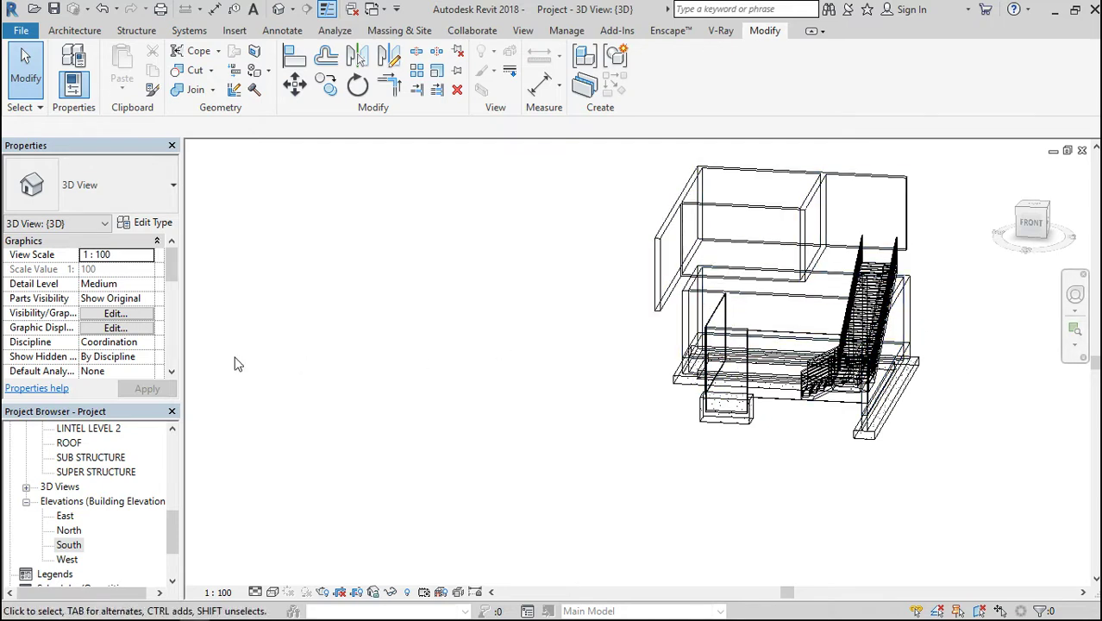
# In the South elevation, measure the vertical distance from the top of the lower-storey wall to the CORSE WORK level.
pyautogui.moveTo(174, 539); pyautogui.dragTo(168, 578)
pyautogui.doubleClick(68, 472)
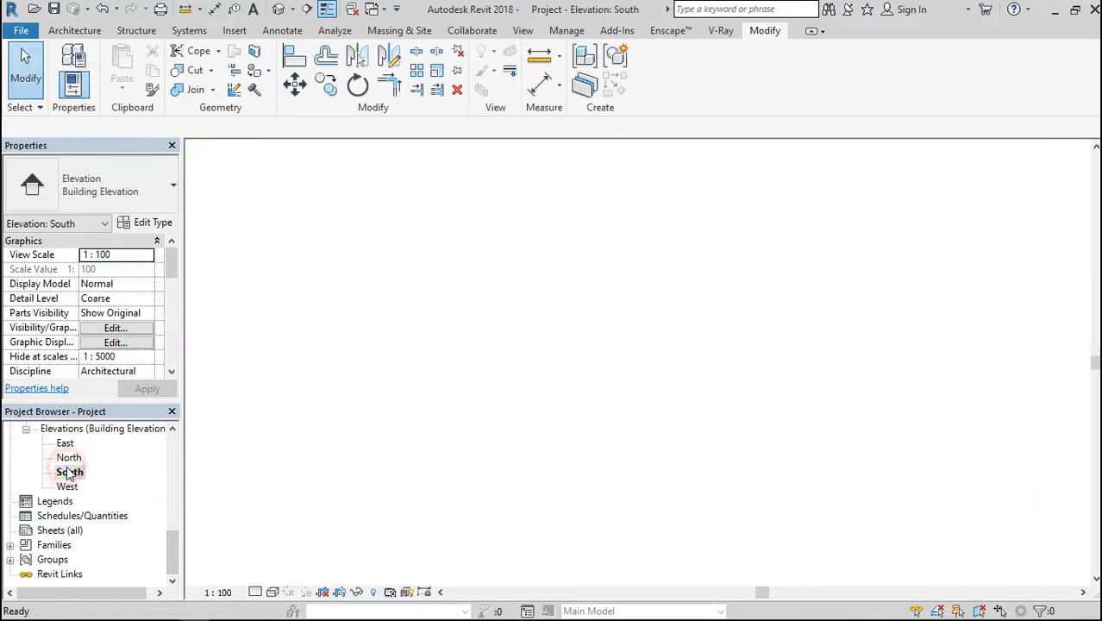
pyautogui.scroll(3, 640, 336)
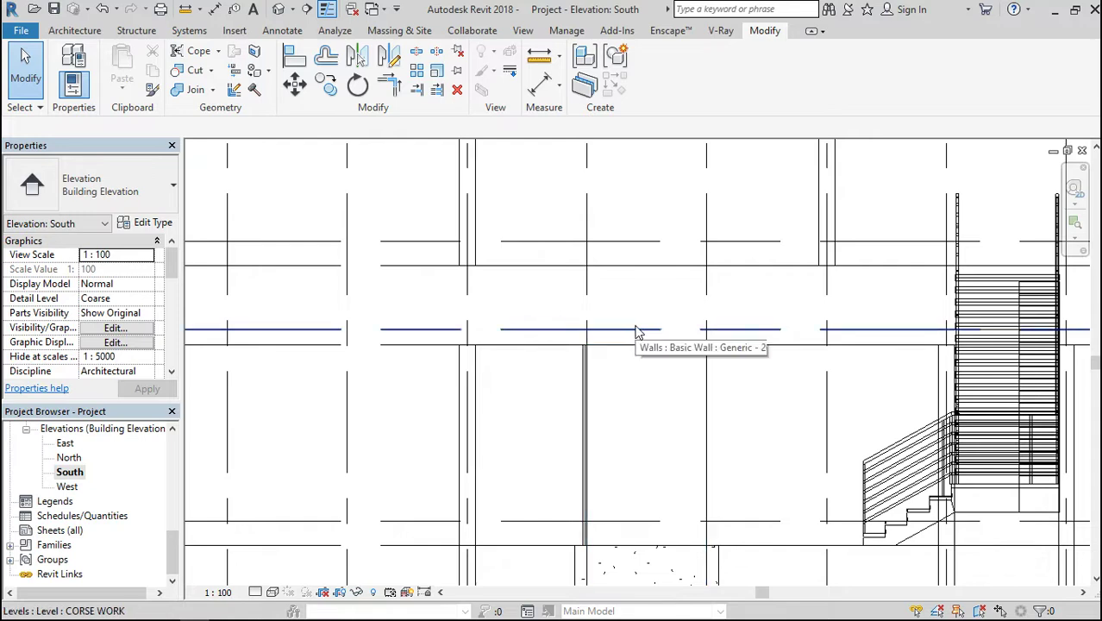
pyautogui.click(543, 56)
pyautogui.click(648, 348)
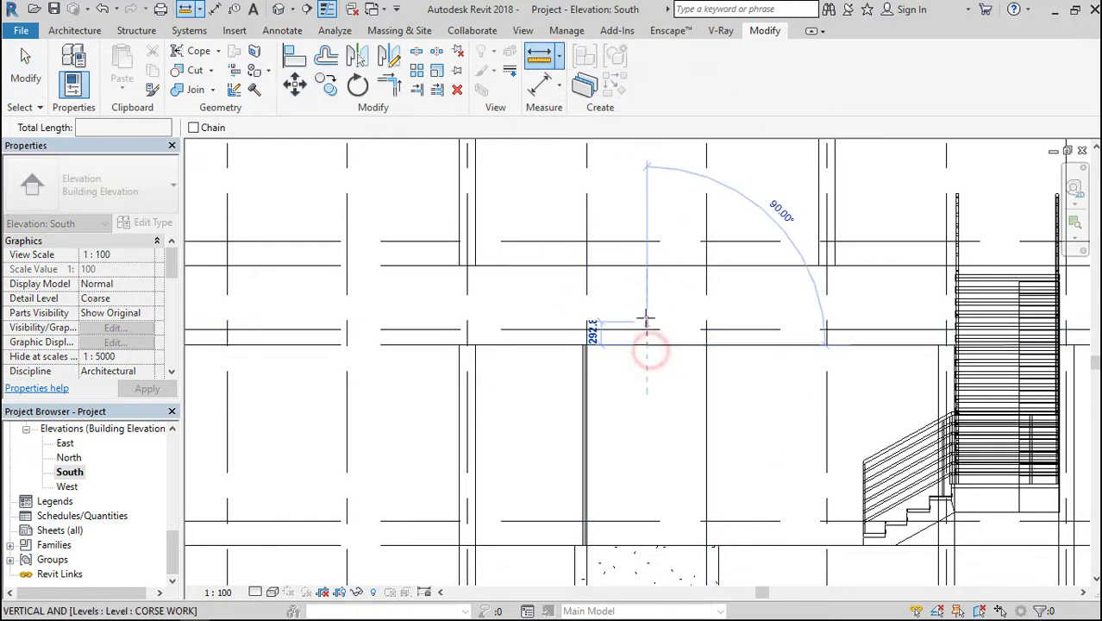
pyautogui.scroll(-2, 645, 317)
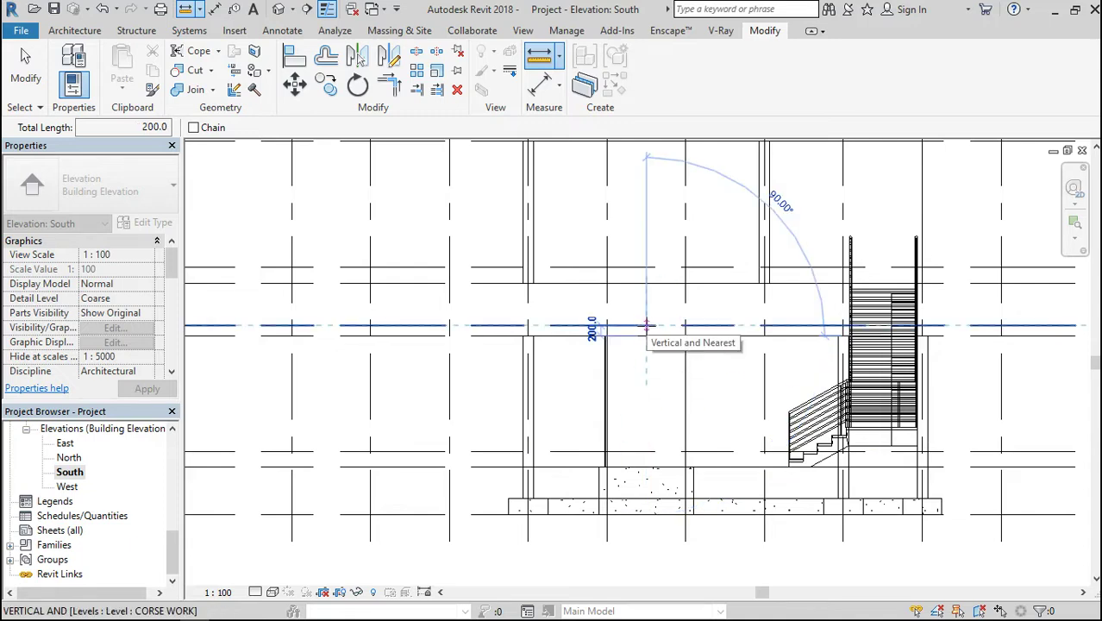
pyautogui.scroll(3, 647, 325)
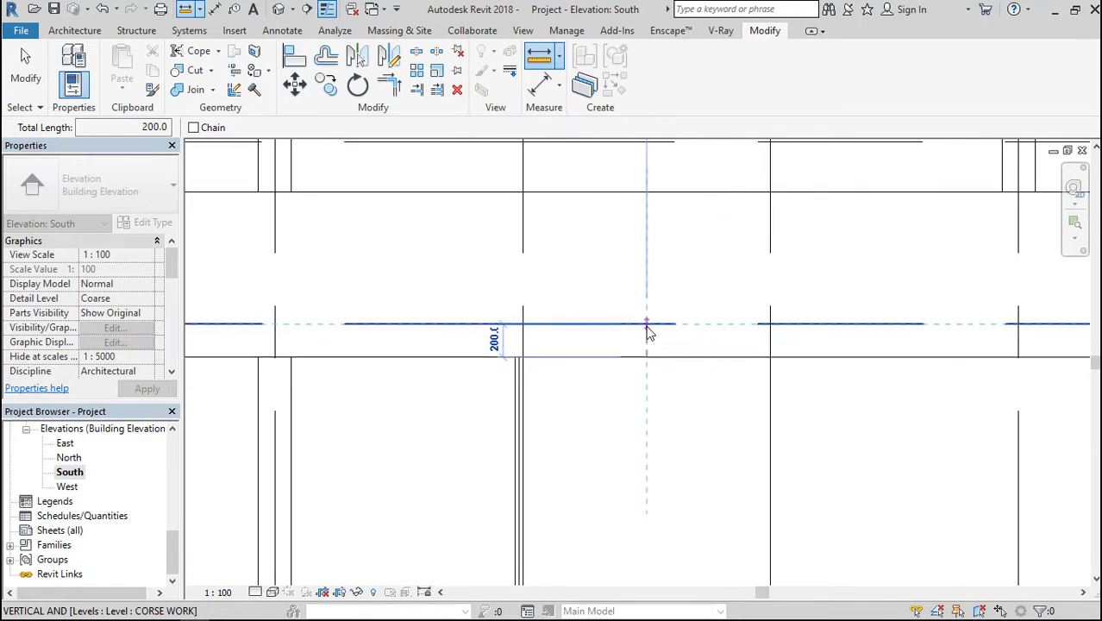
pyautogui.press('Escape')
pyautogui.press('Escape')
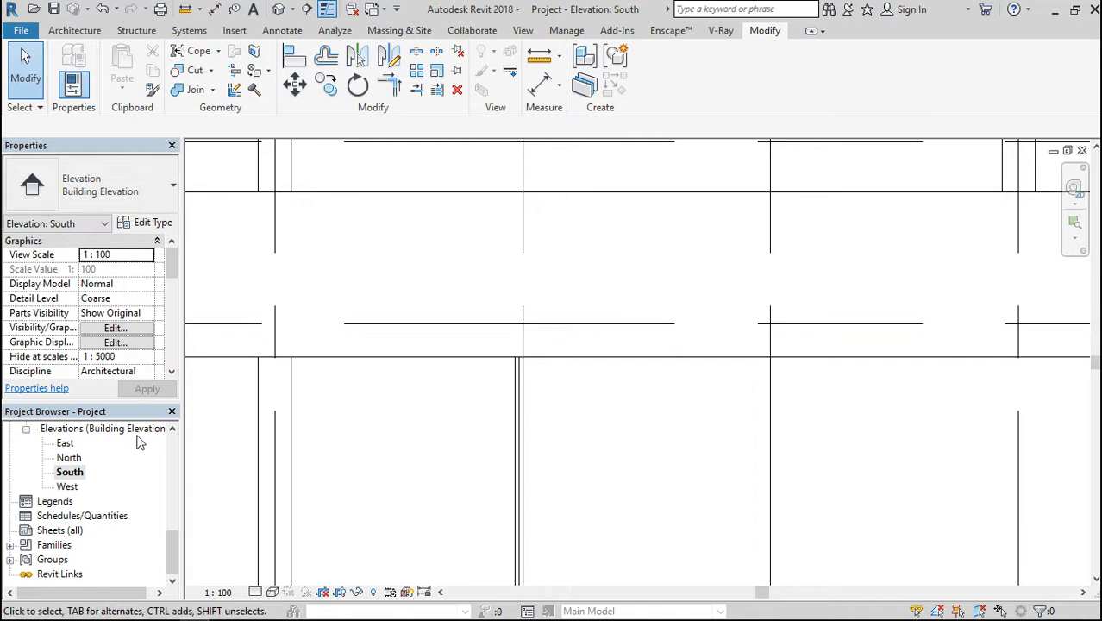
# Open the SUPER STRUCTURE floor plan, start the Beam command and check which beam types are available.
pyautogui.moveTo(174, 558); pyautogui.dragTo(174, 448)
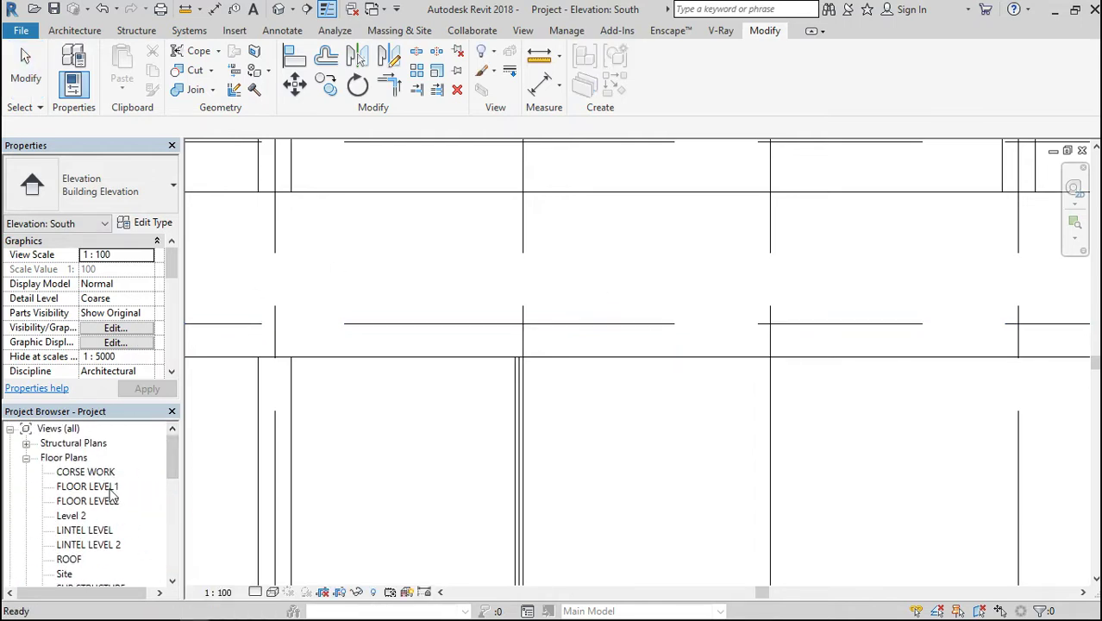
pyautogui.moveTo(174, 457); pyautogui.dragTo(175, 478)
pyautogui.doubleClick(102, 530)
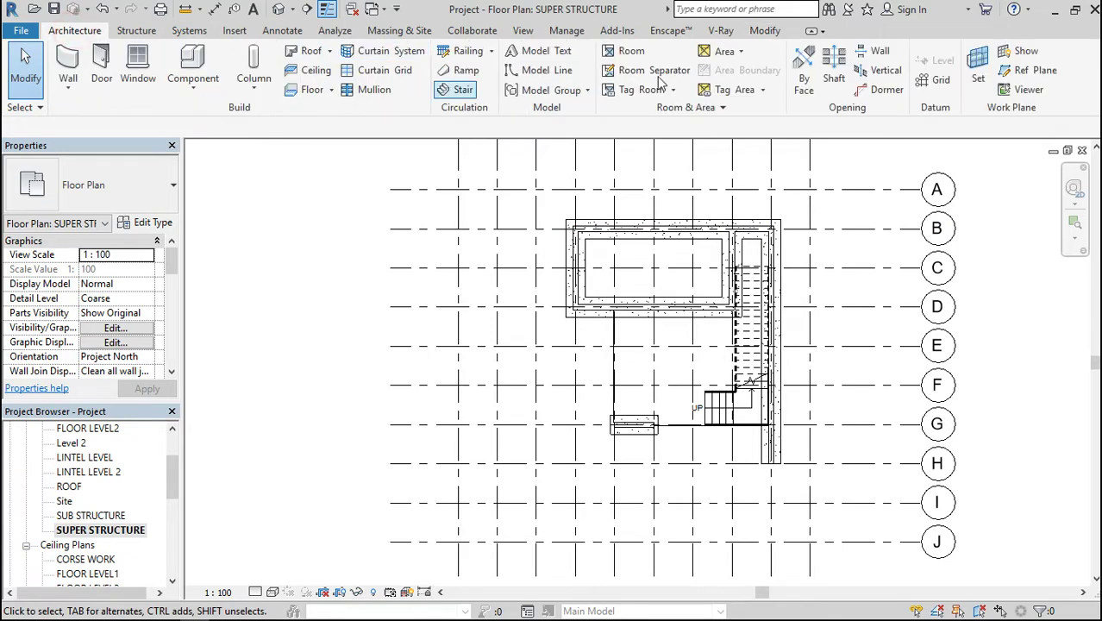
pyautogui.click(130, 30)
pyautogui.click(62, 69)
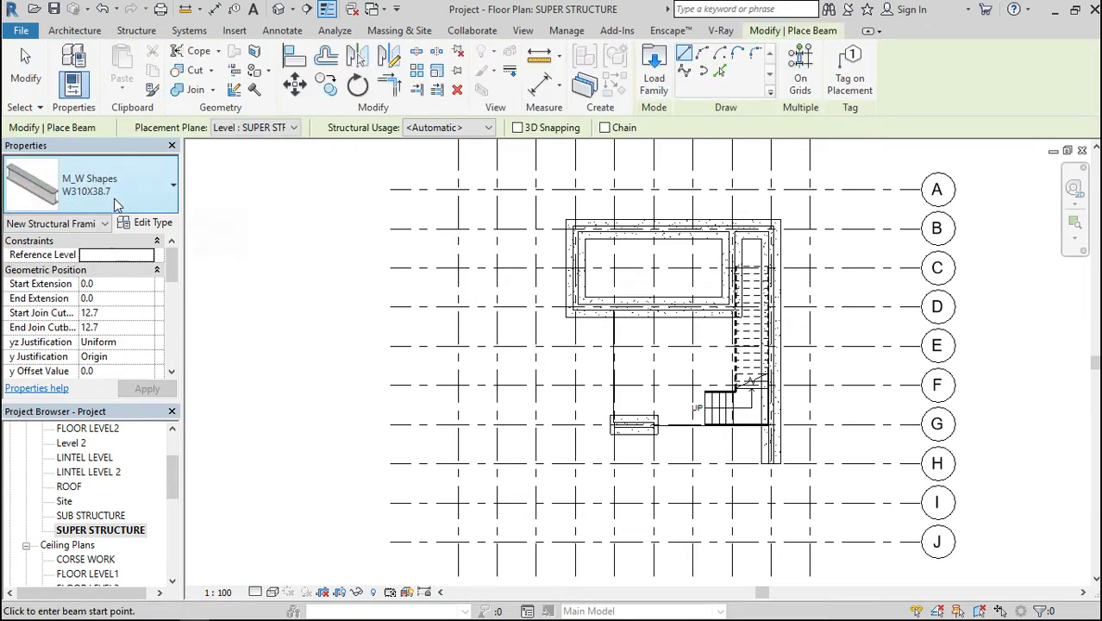
pyautogui.click(114, 199)
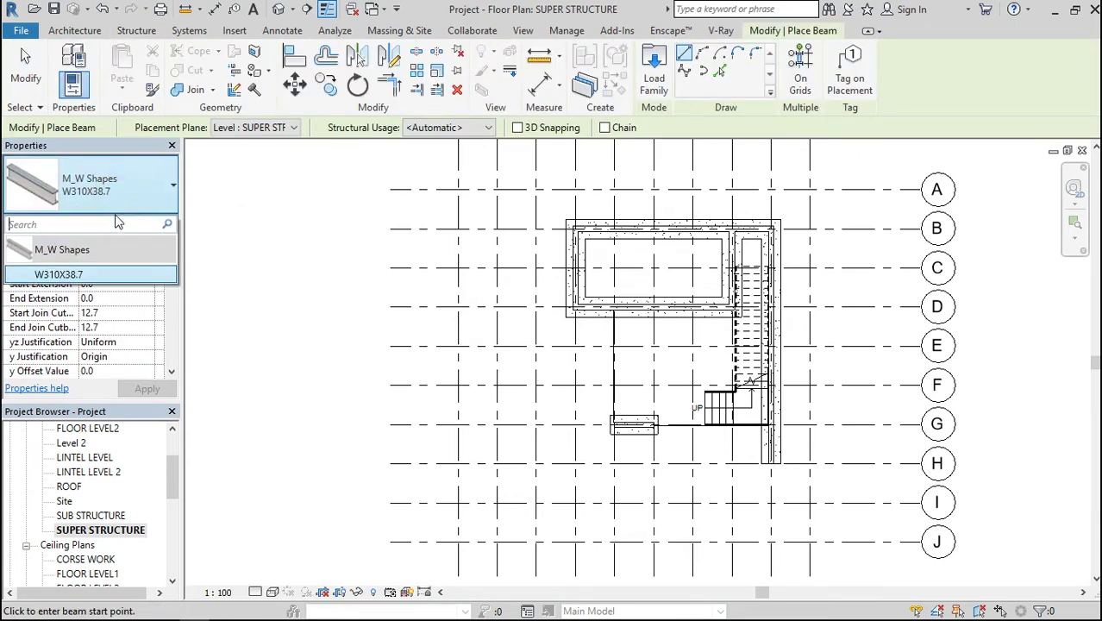
pyautogui.click(172, 198)
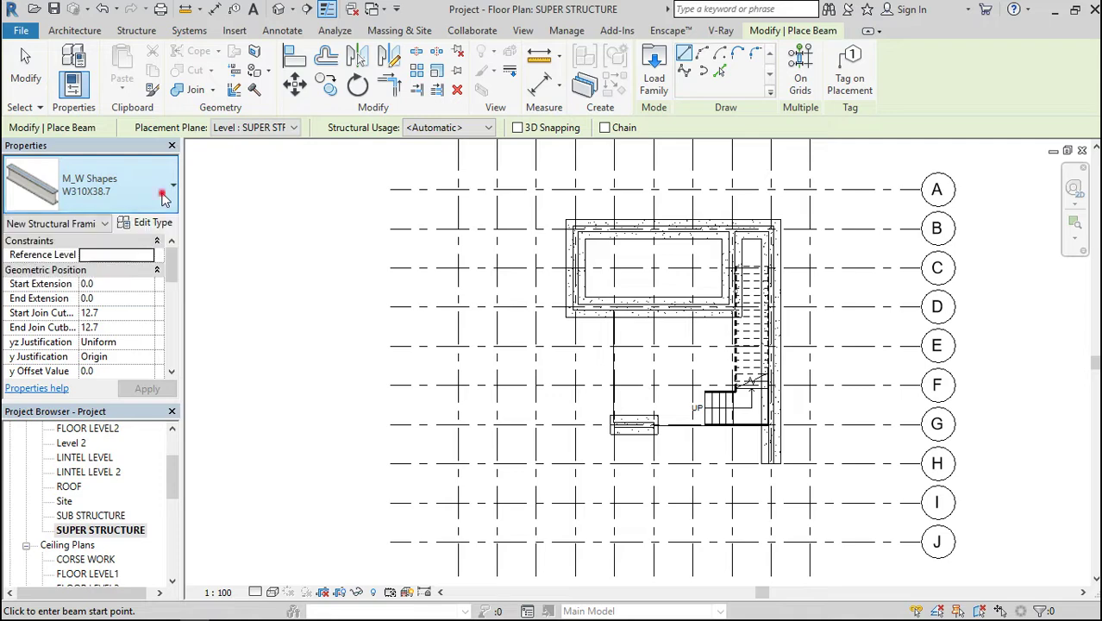
# Browse the family library to the US Metric > Structural Framing > Concrete folder for a beam family to load.
pyautogui.click(656, 84)
pyautogui.click(439, 131)
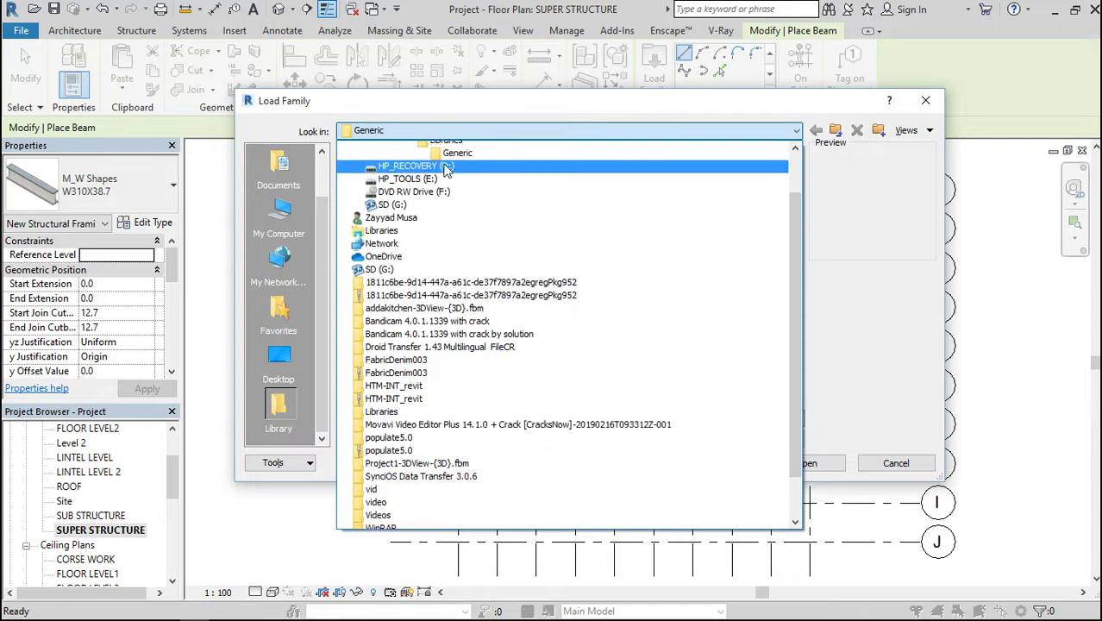
pyautogui.scroll(3, 444, 198)
pyautogui.click(441, 226)
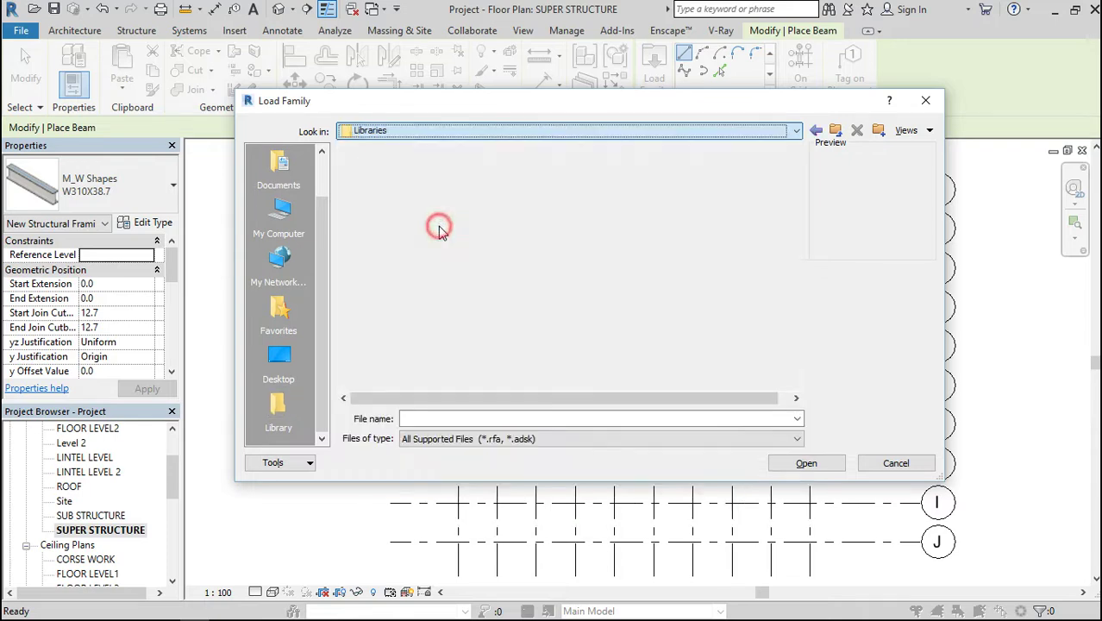
pyautogui.click(379, 202)
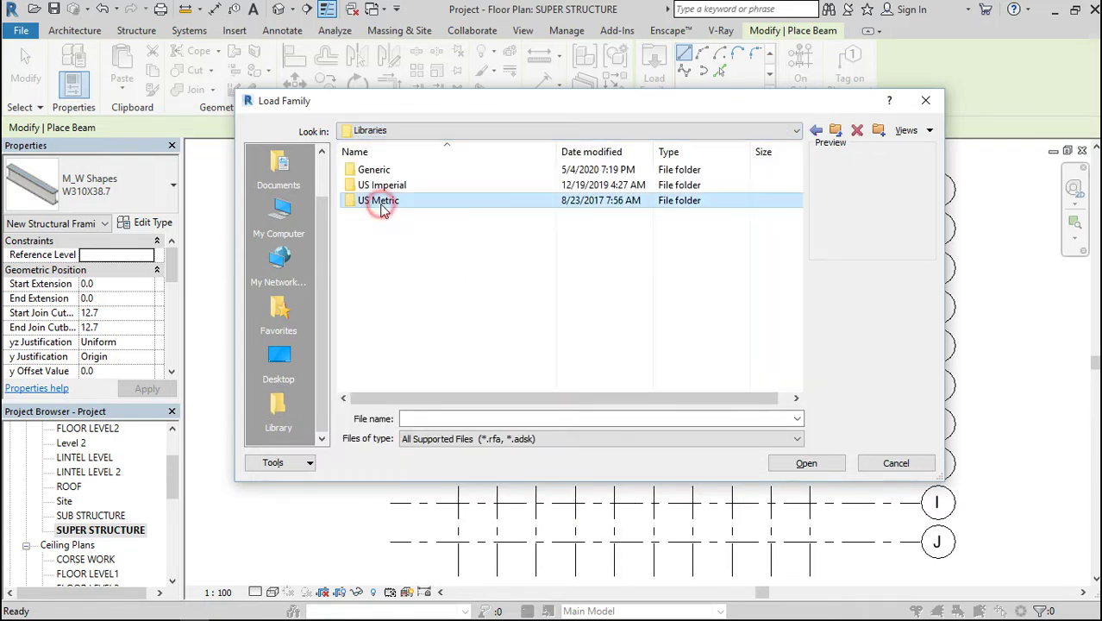
pyautogui.doubleClick(379, 202)
pyautogui.scroll(-2, 395, 271)
pyautogui.scroll(-6, 395, 271)
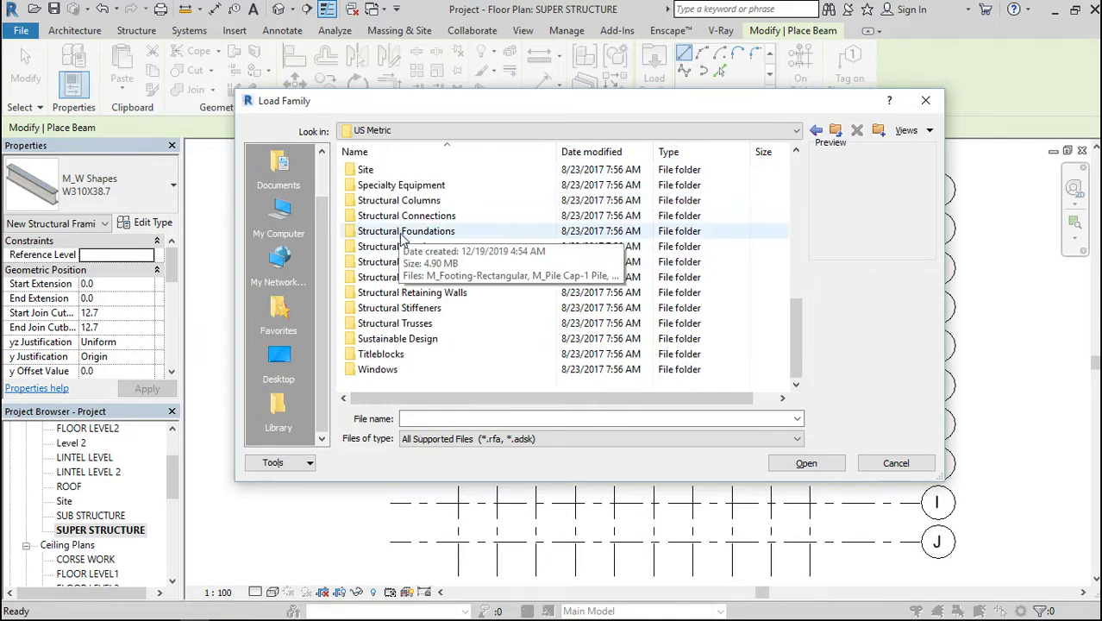
pyautogui.doubleClick(401, 247)
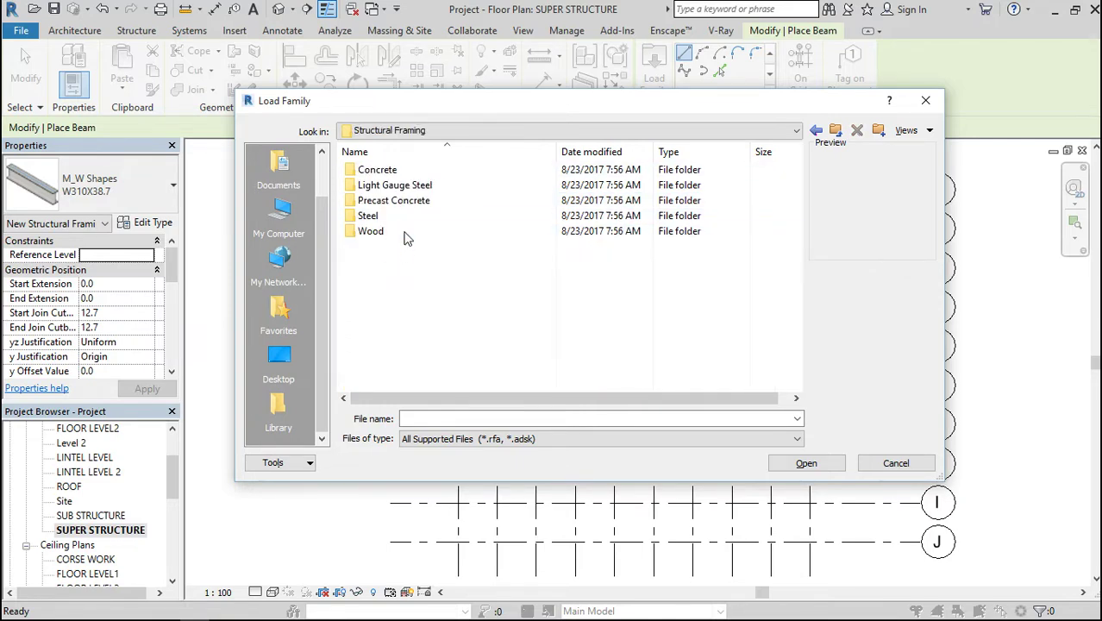
pyautogui.doubleClick(390, 172)
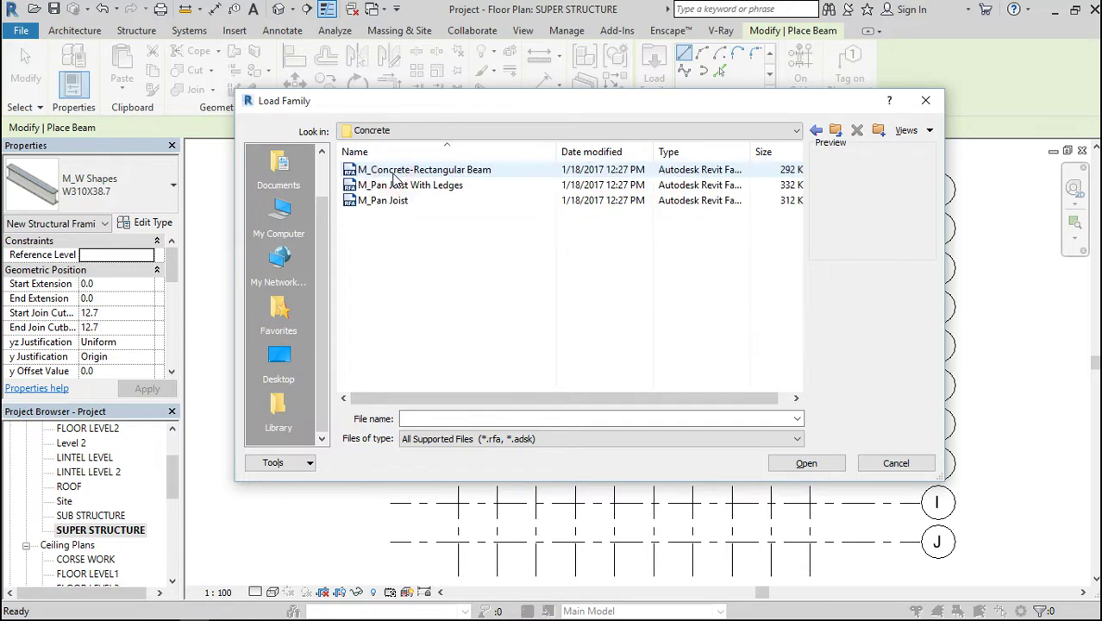
# Preview the concrete framing families, load M_Concrete-Rectangular Beam and leave the Beam command without placing one.
pyautogui.press('Down')
pyautogui.press('Down')
pyautogui.press('Down')
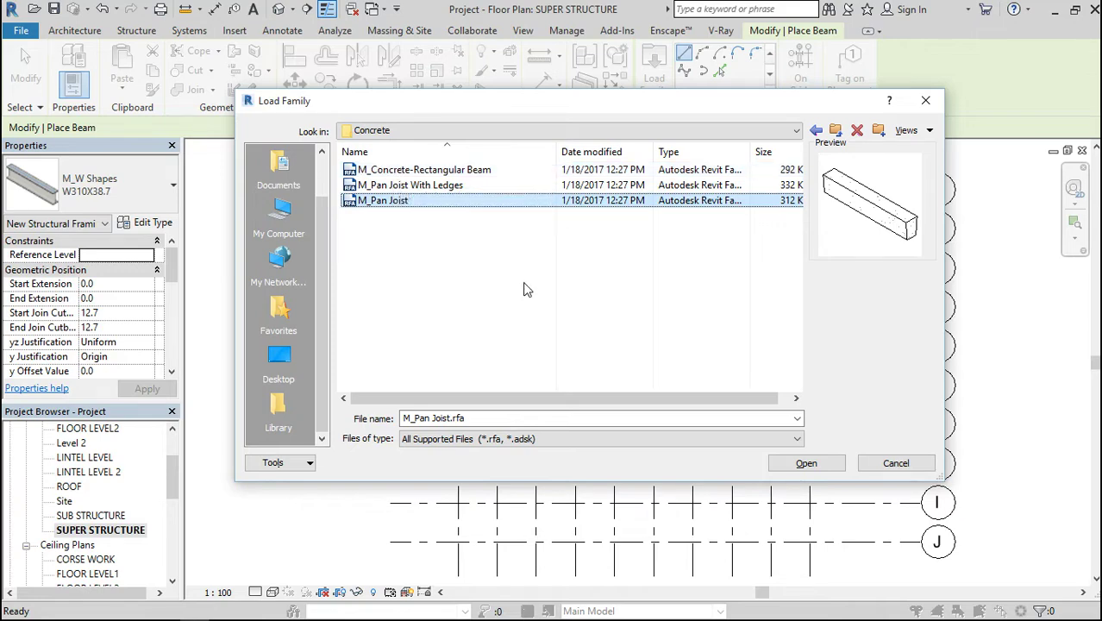
pyautogui.press('Up')
pyautogui.press('Up')
pyautogui.press('Return')
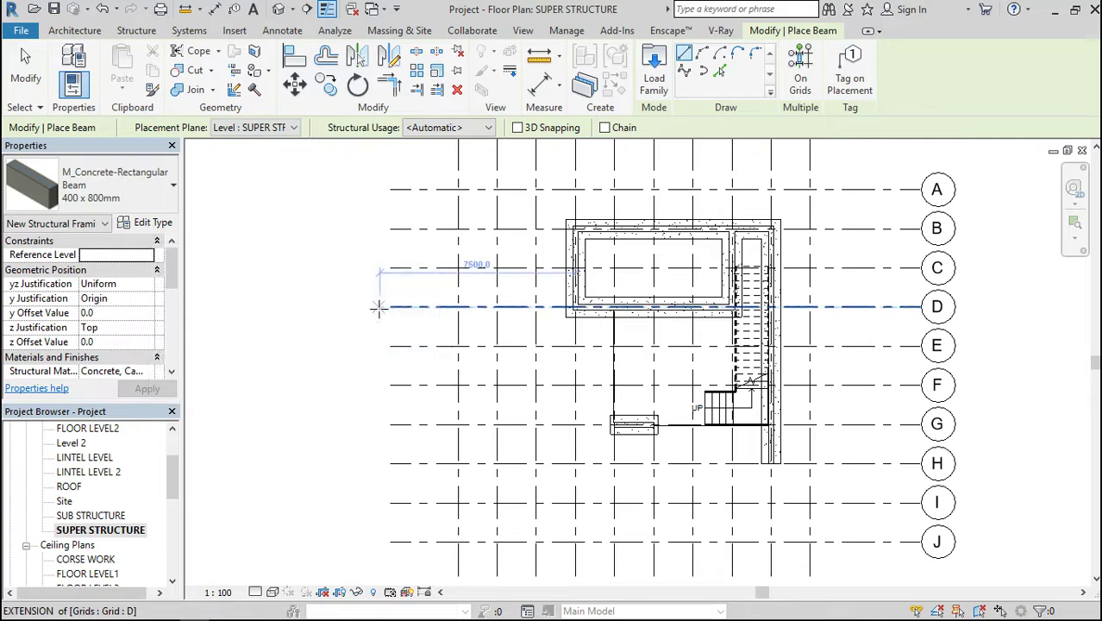
pyautogui.press('Escape')
pyautogui.press('Escape')
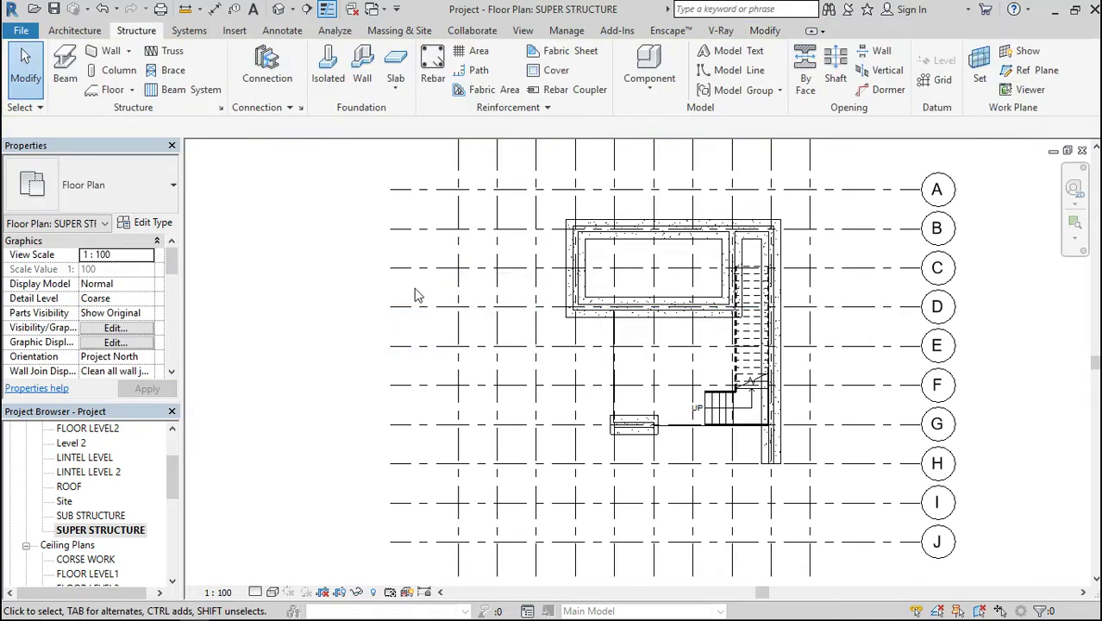
# Select all instances of the Generic - 200mm wall in the entire project and change their type to Generic - 250mm.
pyautogui.scroll(3, 593, 234)
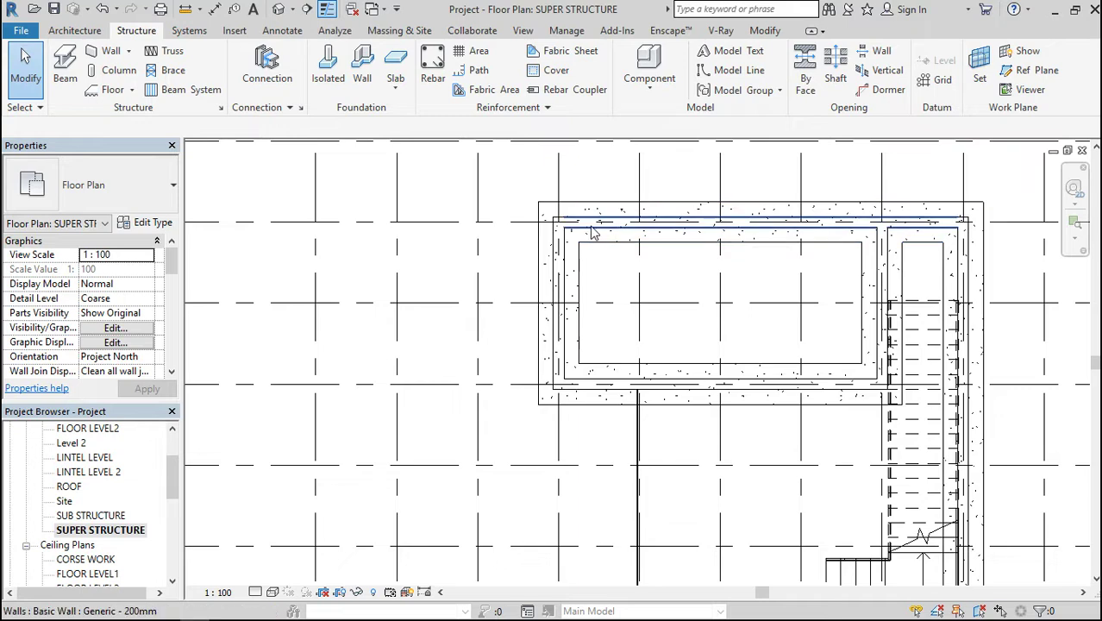
pyautogui.rightClick(593, 233)
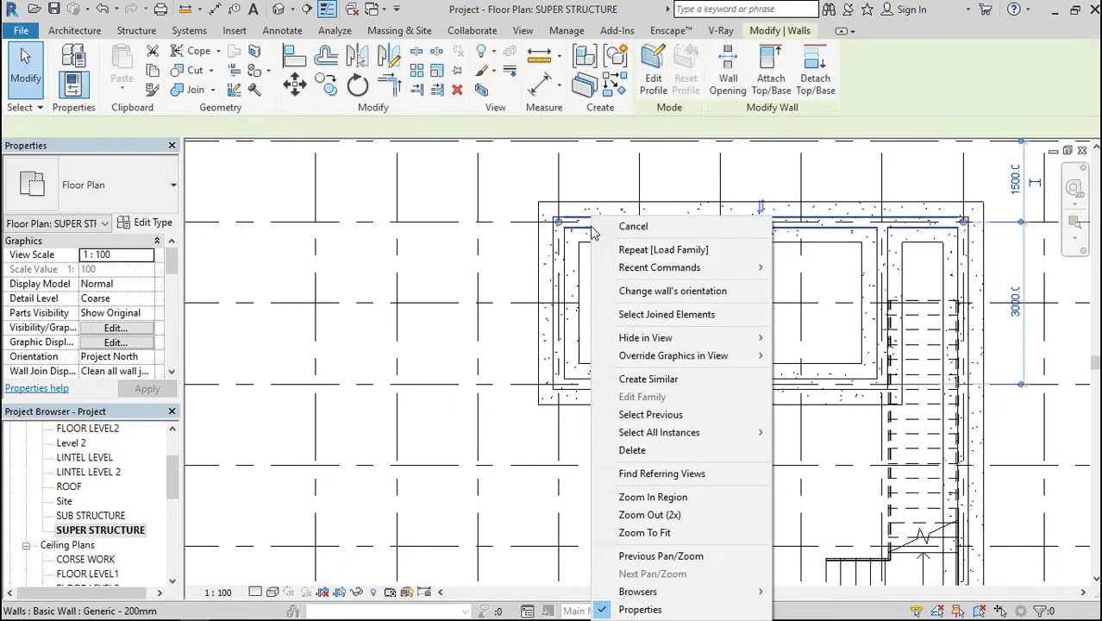
pyautogui.click(393, 214)
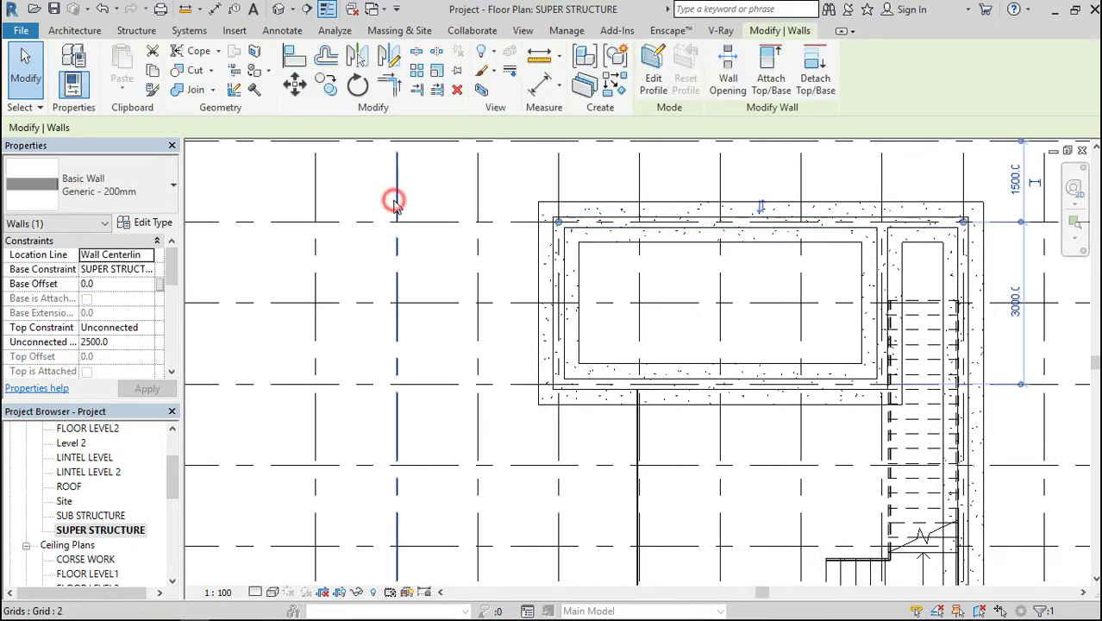
pyautogui.rightClick(590, 227)
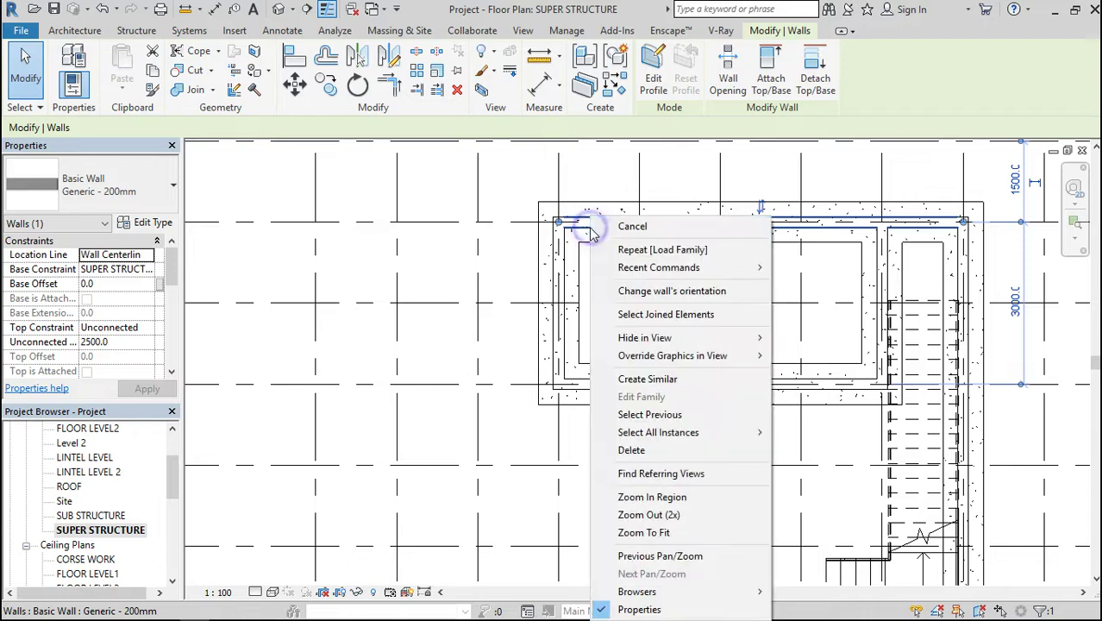
pyautogui.moveTo(720, 438)
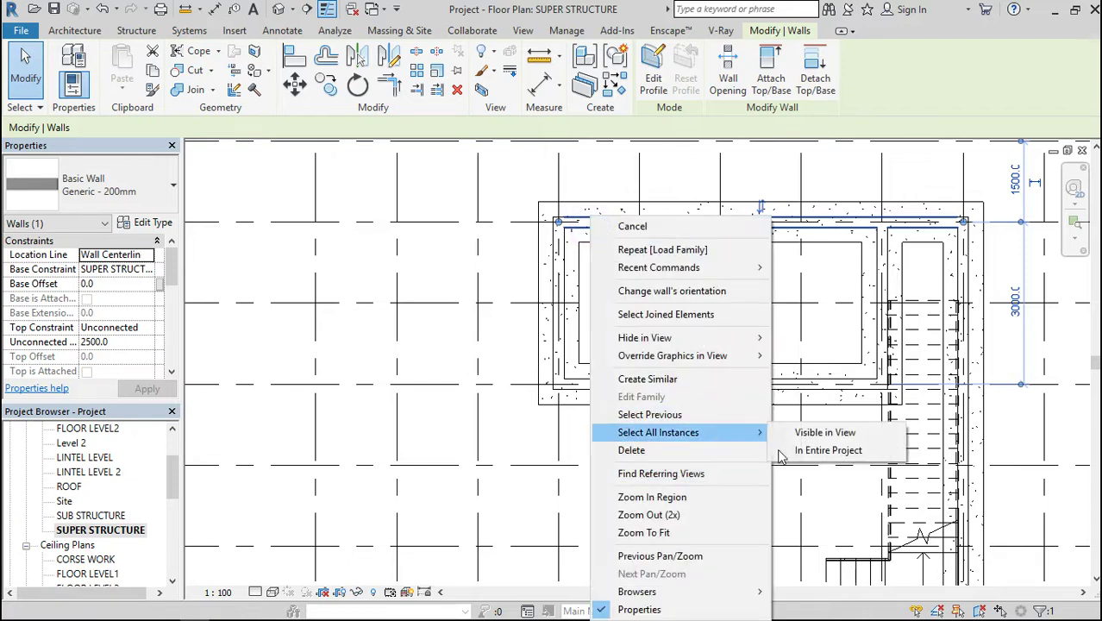
pyautogui.click(806, 448)
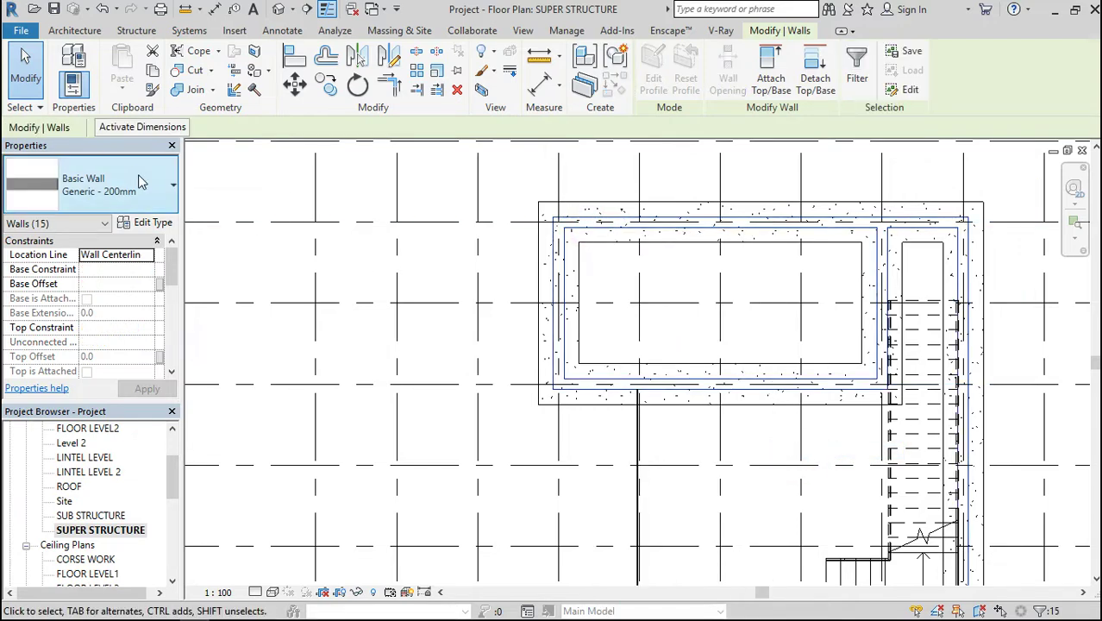
pyautogui.click(175, 187)
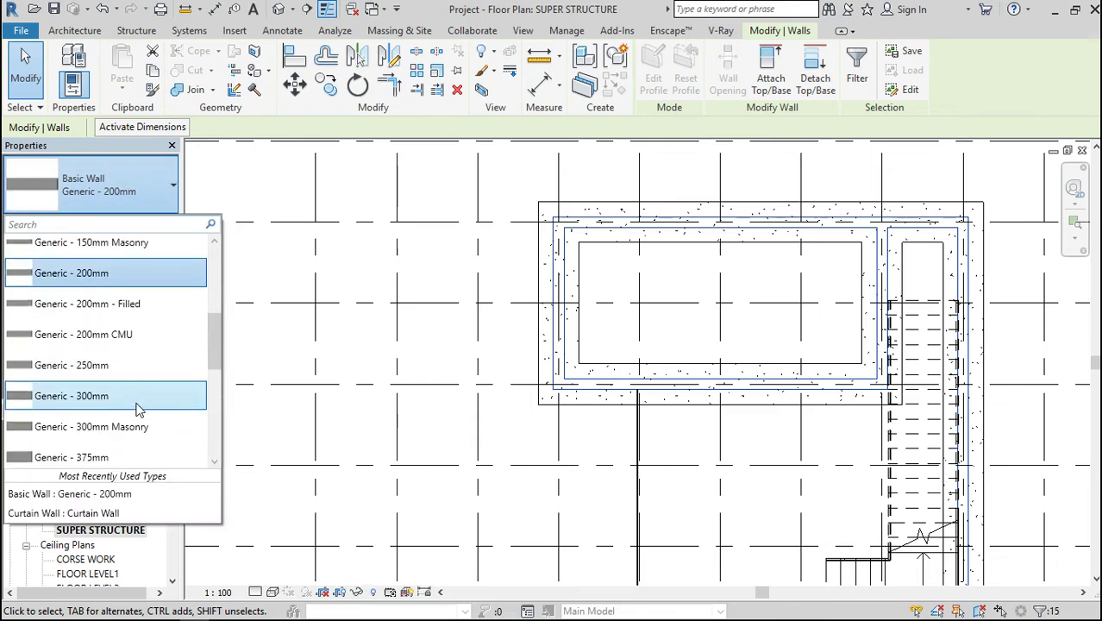
pyautogui.click(126, 365)
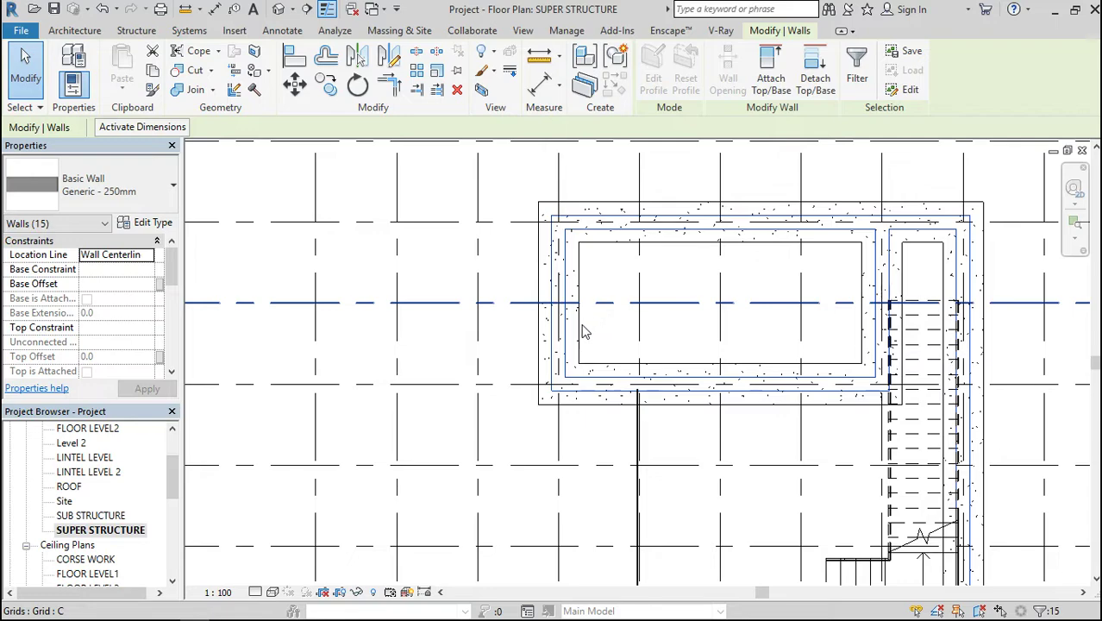
# Change the long wall along grid 9, beside the stair, to the Generic - 300mm type.
pyautogui.scroll(-4, 700, 374)
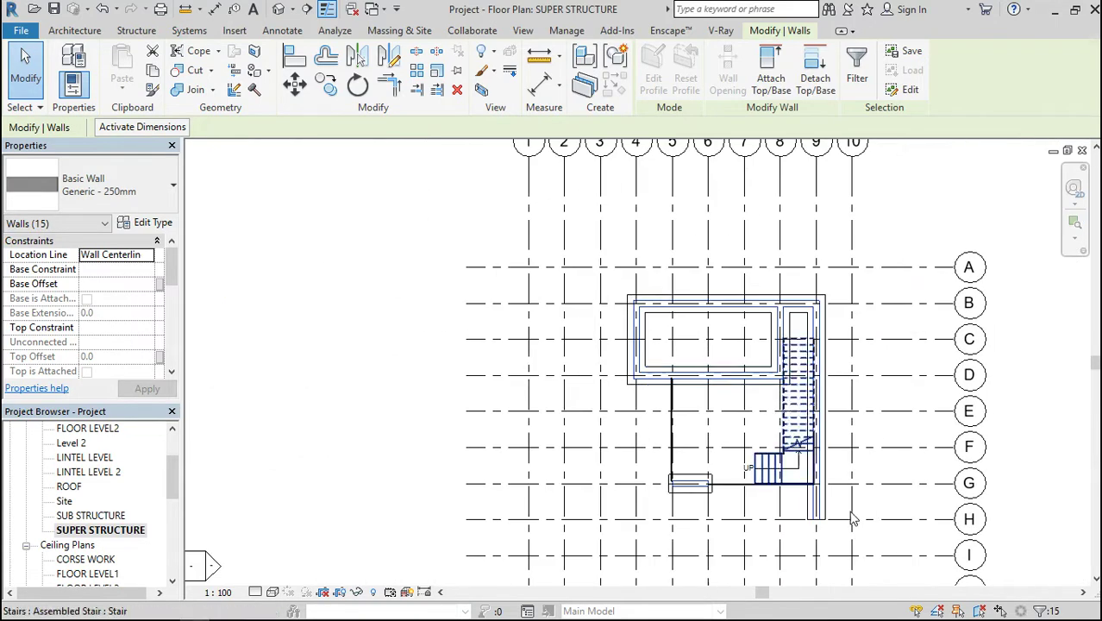
pyautogui.scroll(5, 815, 519)
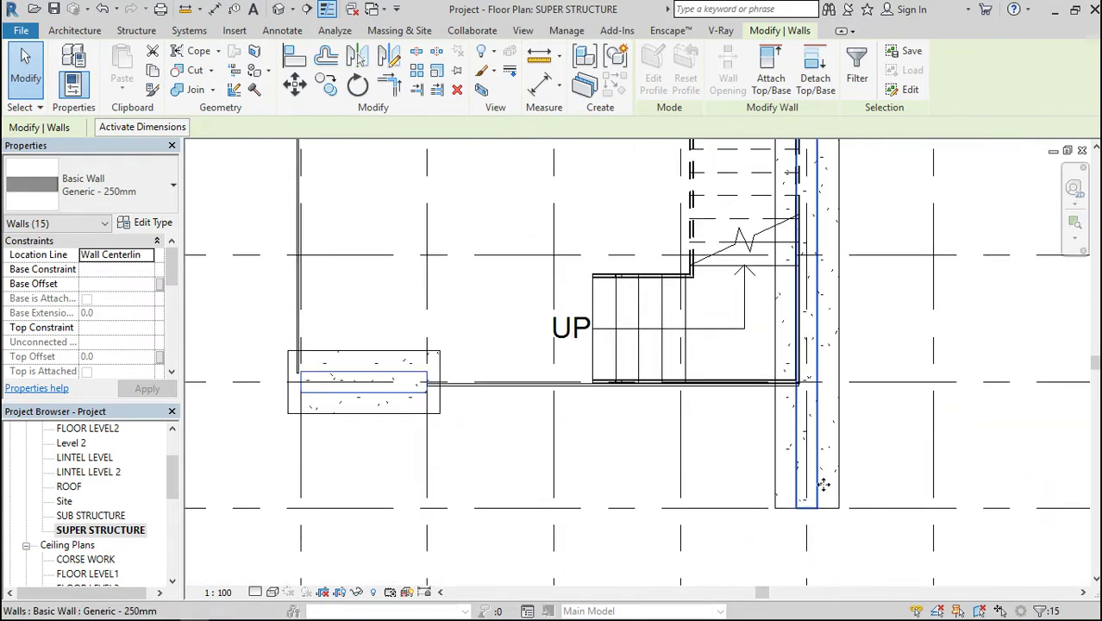
pyautogui.press('Escape')
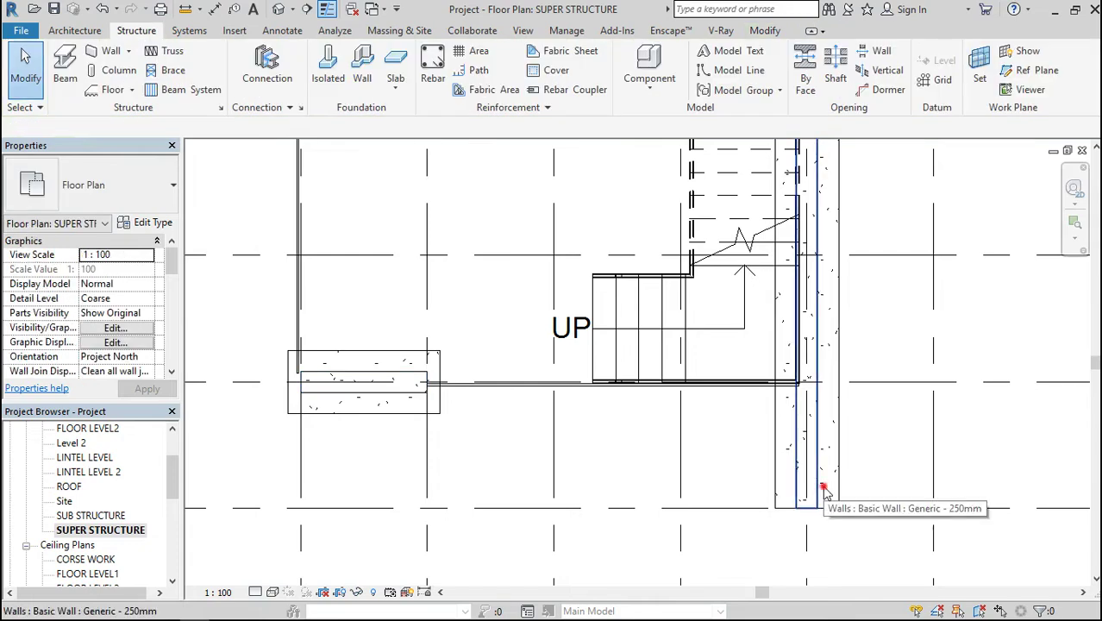
pyautogui.click(823, 493)
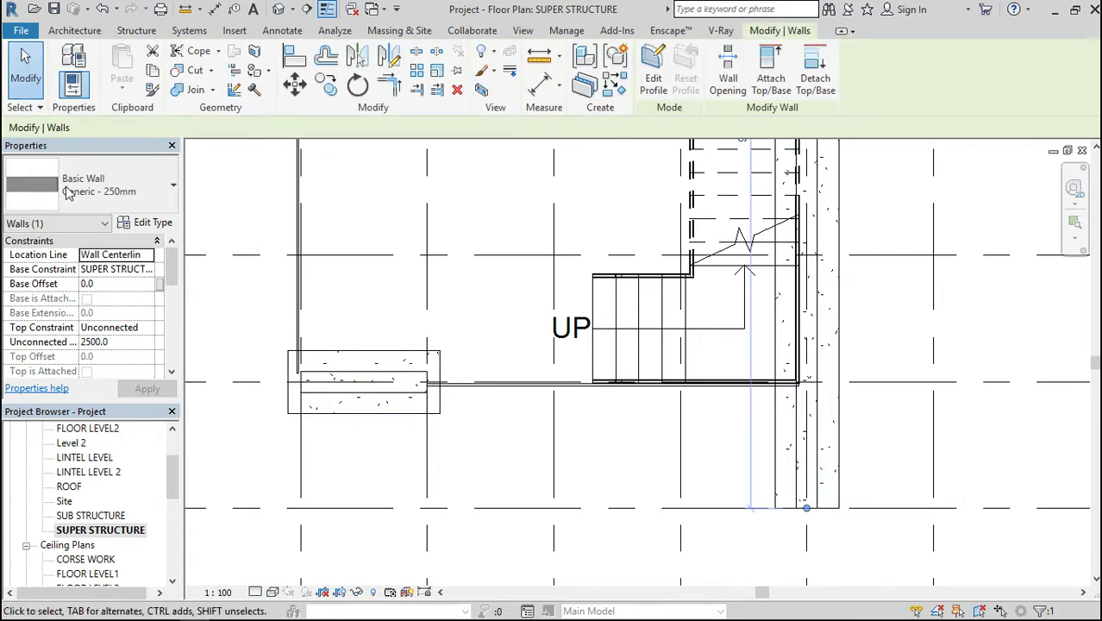
pyautogui.click(136, 176)
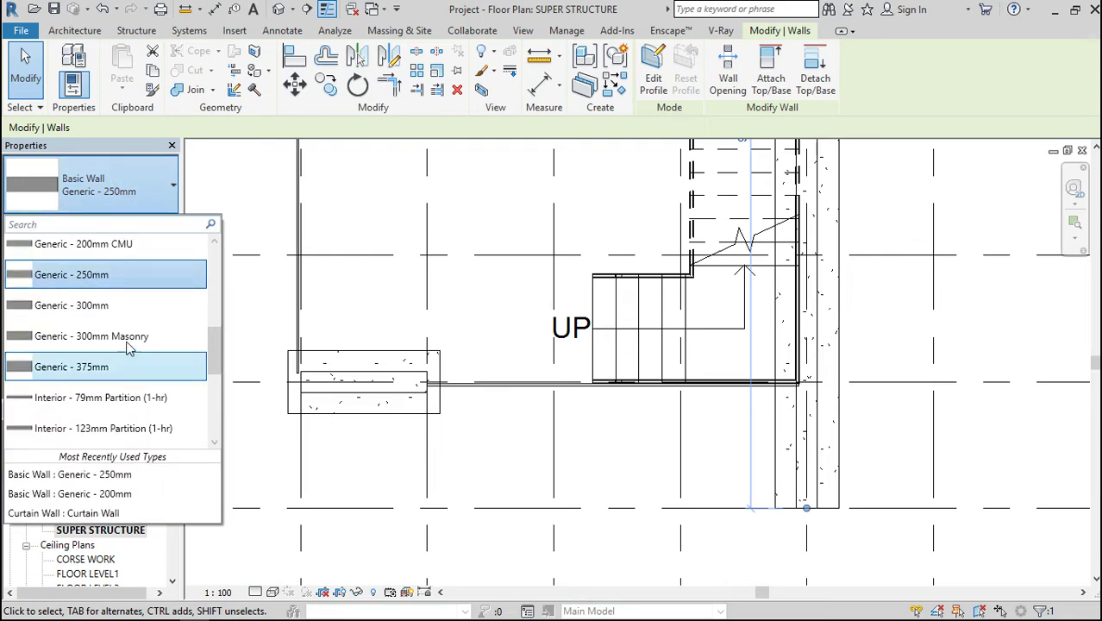
pyautogui.click(115, 307)
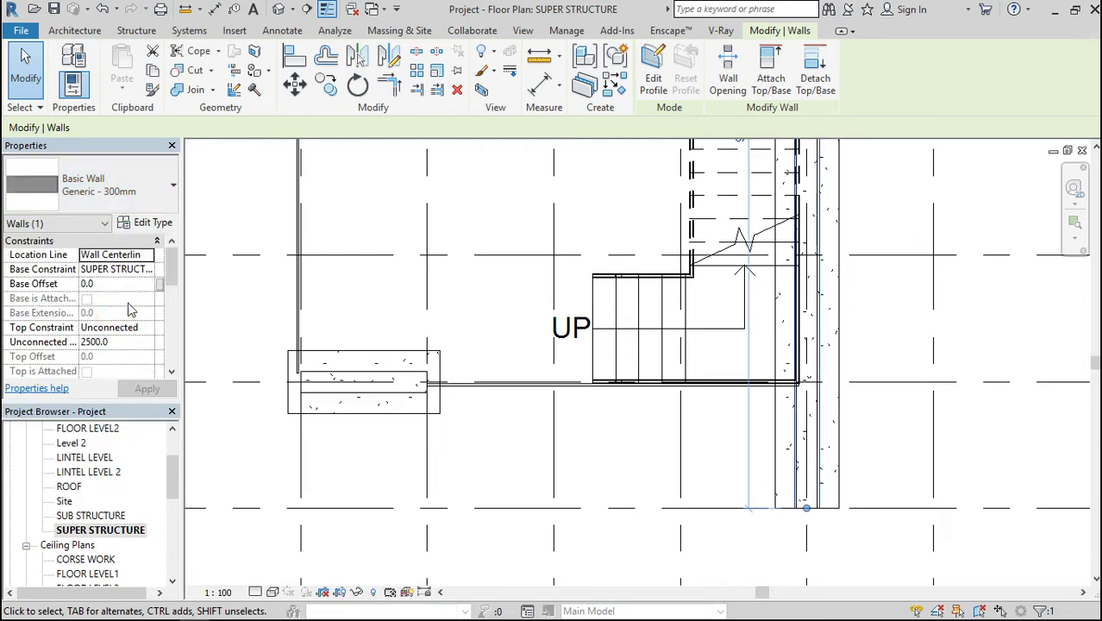
pyautogui.scroll(-5, 593, 232)
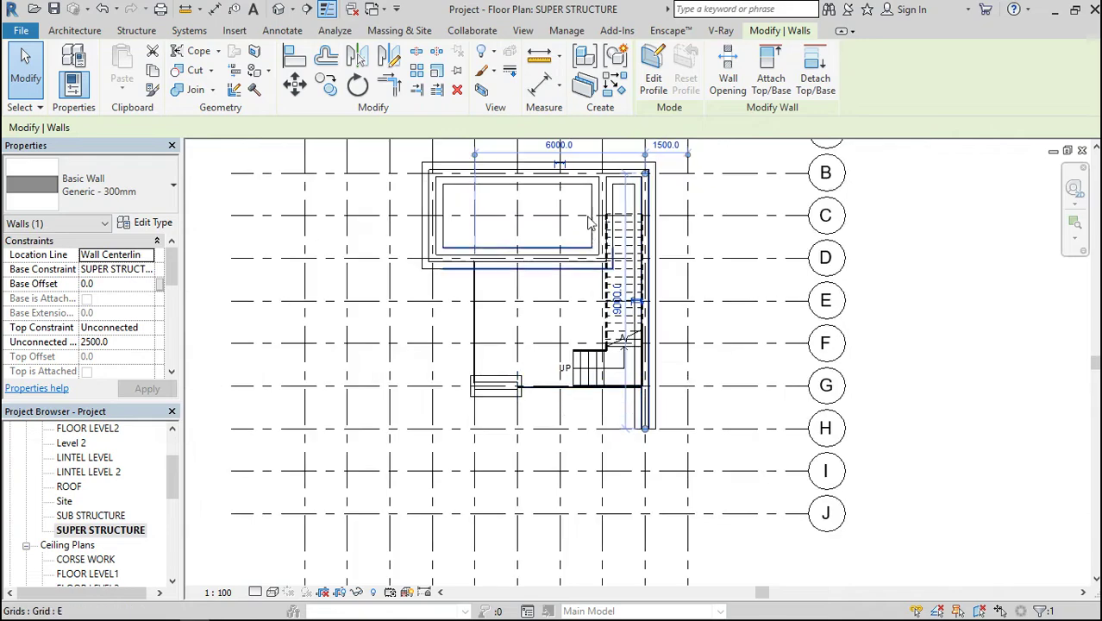
# Start the Beam command and set the M_Concrete-Rectangular Beam 400 x 800mm type's dimensions to b 250 and h 200.
pyautogui.scroll(5, 532, 345)
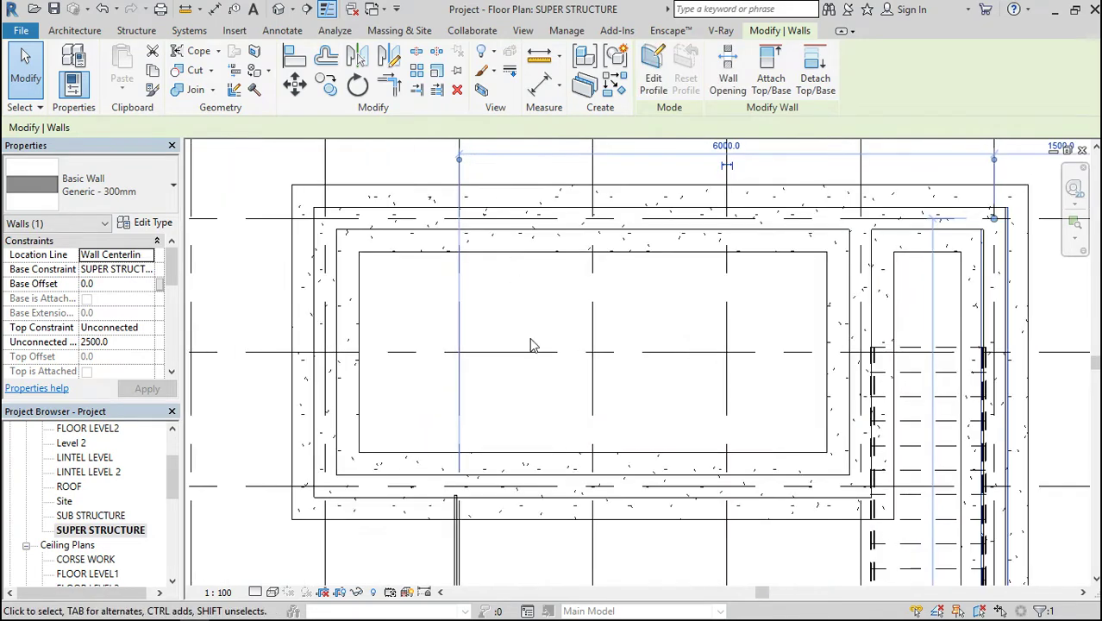
pyautogui.press('Escape')
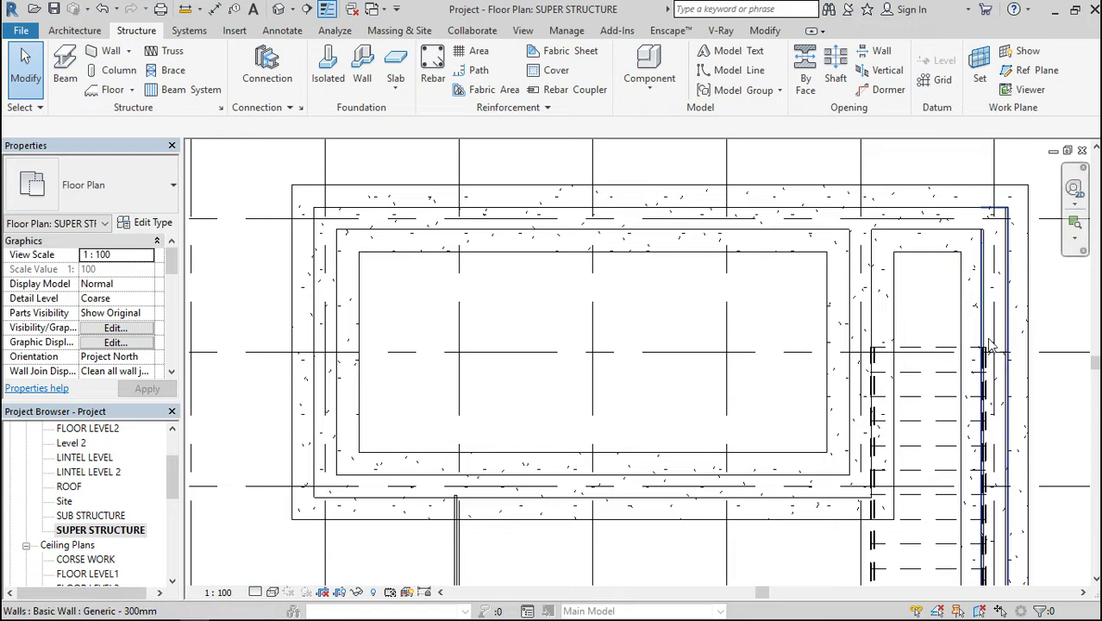
pyautogui.scroll(-1, 714, 275)
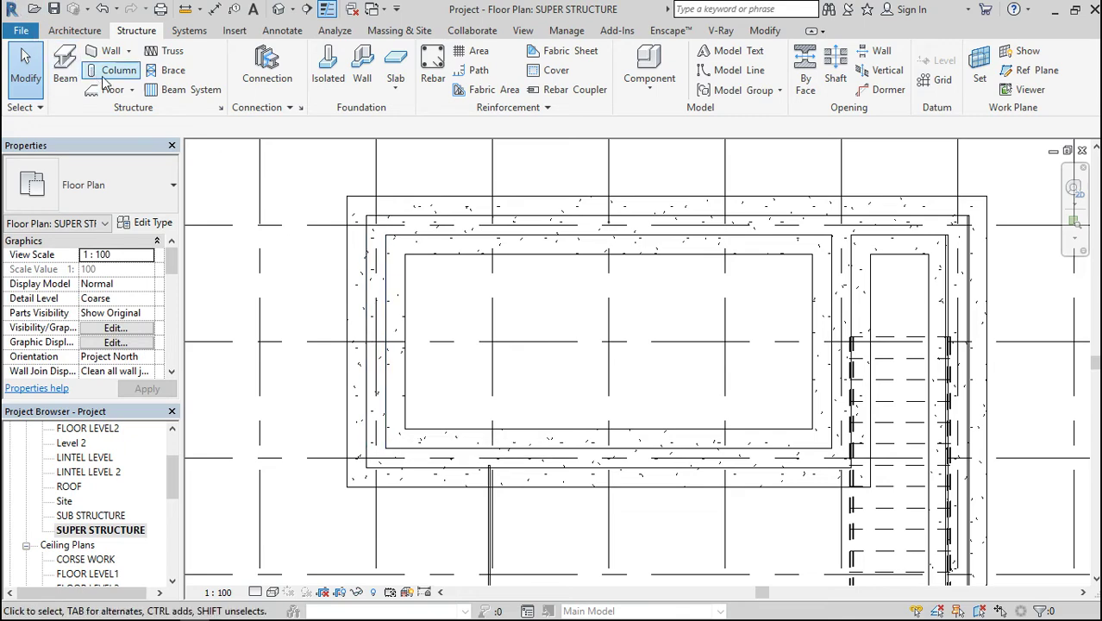
pyautogui.click(63, 74)
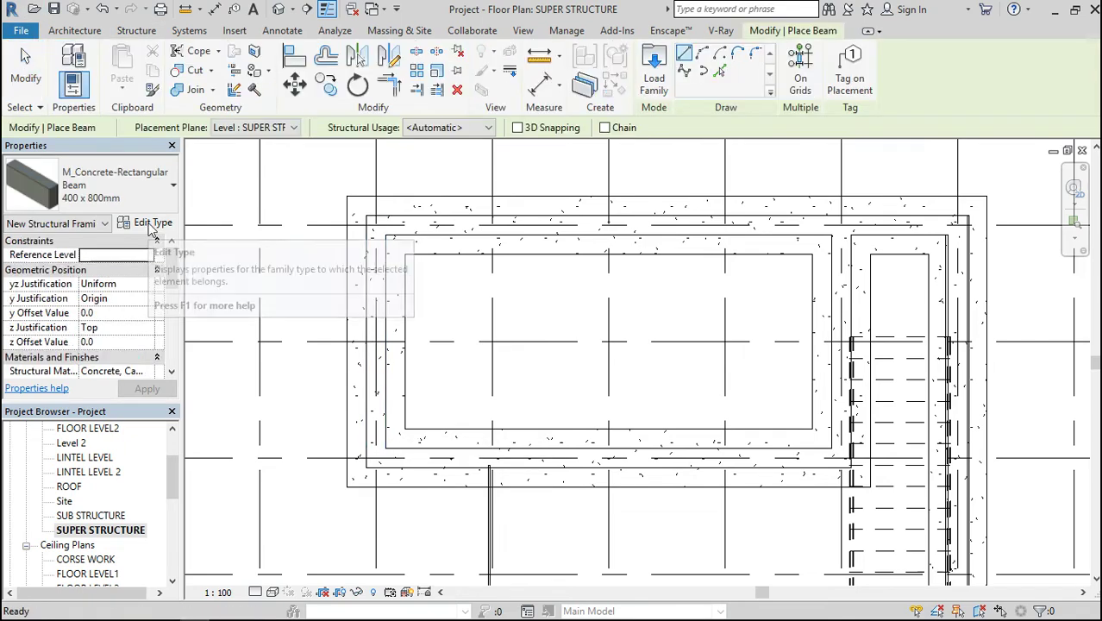
pyautogui.click(147, 223)
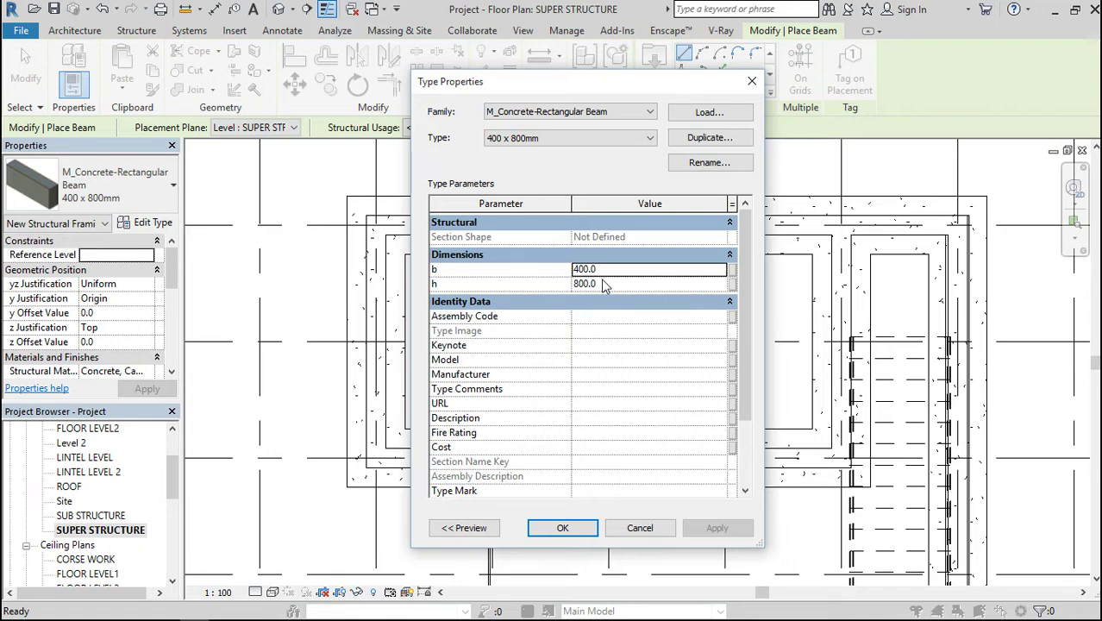
pyautogui.click(601, 272)
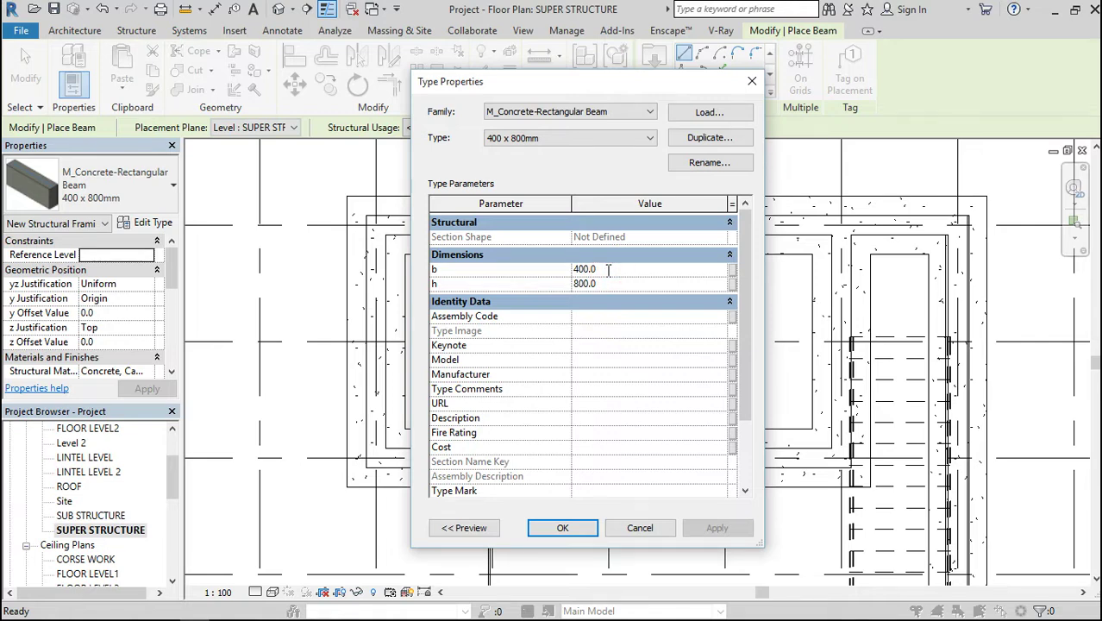
pyautogui.press('BackSpace')
pyautogui.press('BackSpace')
pyautogui.press('BackSpace')
pyautogui.press('BackSpace')
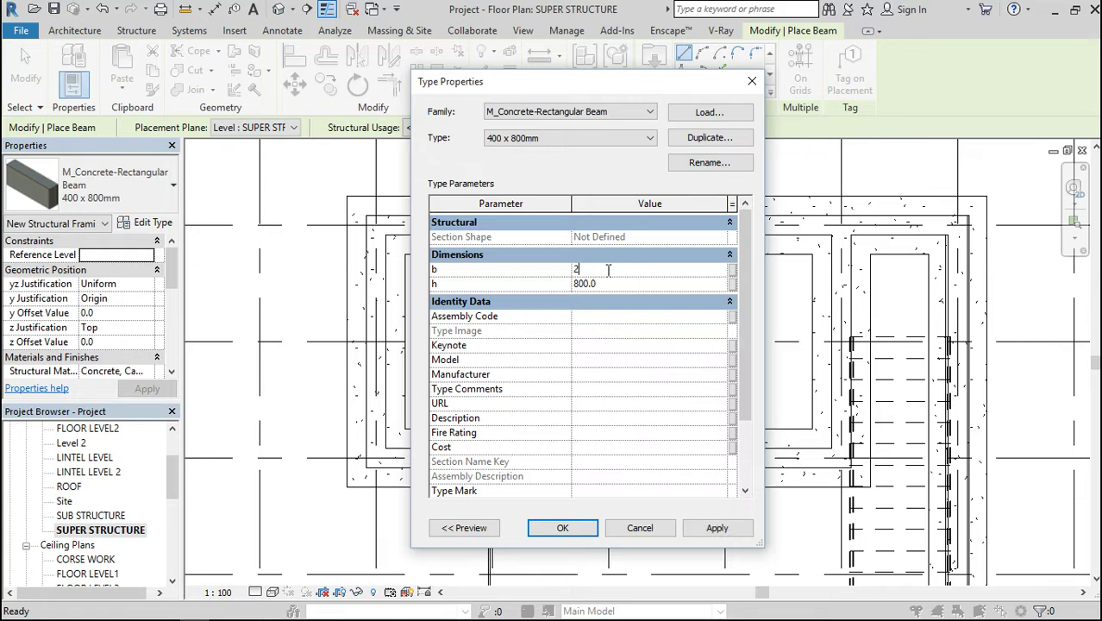
pyautogui.click(610, 283)
pyautogui.click(563, 525)
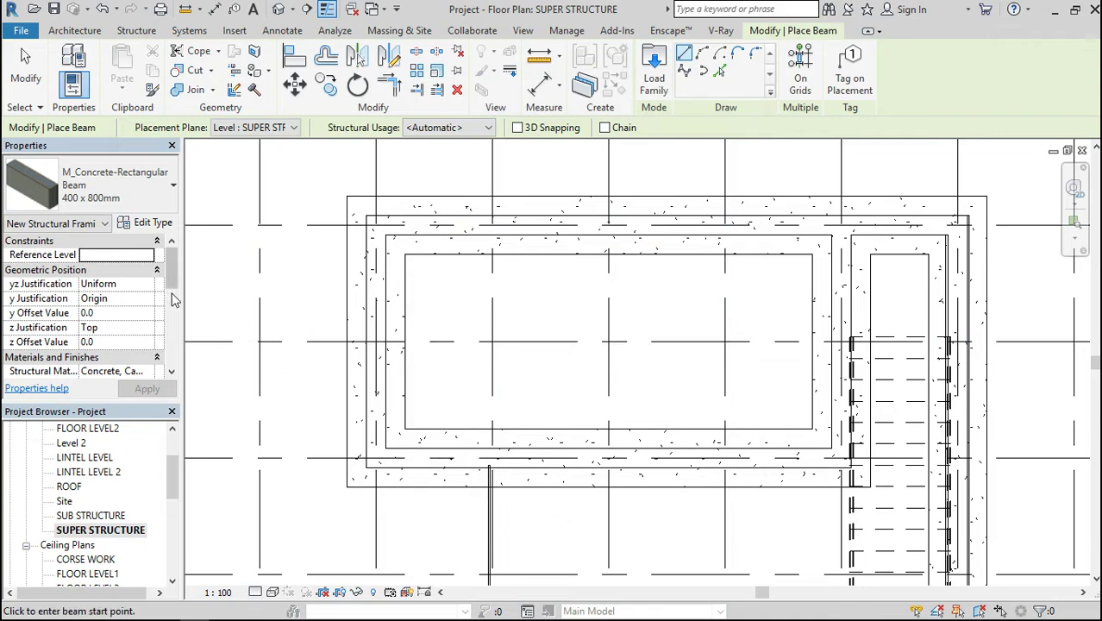
# Set the beam placement plane to LINTEL LEVEL and place a 7500 mm beam along grid B from grid 4 to grid 9.
pyautogui.click(292, 129)
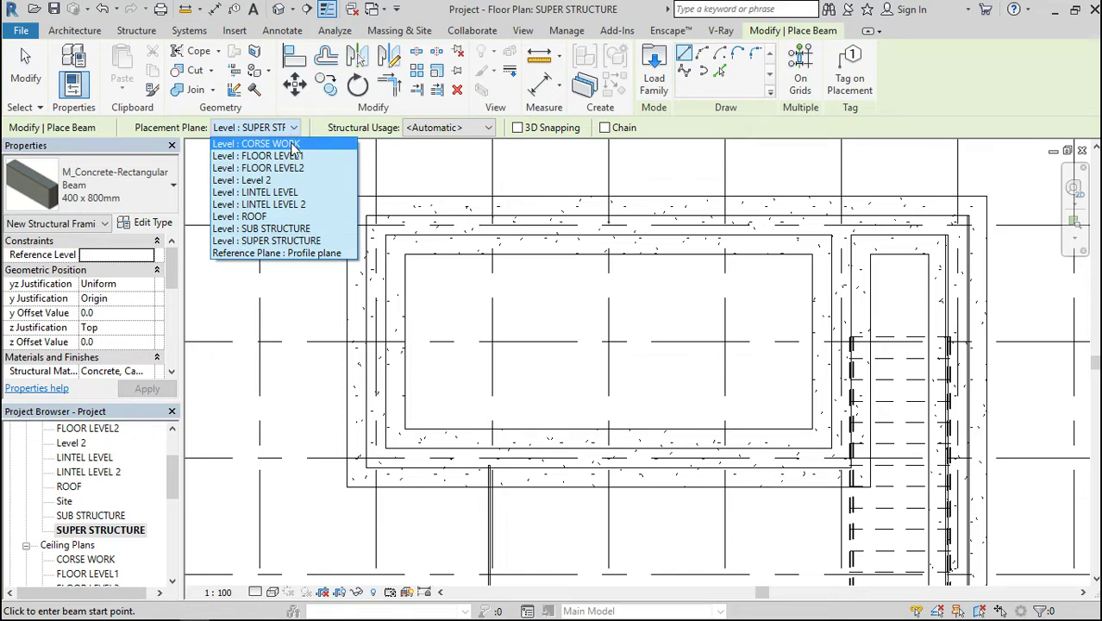
pyautogui.click(291, 193)
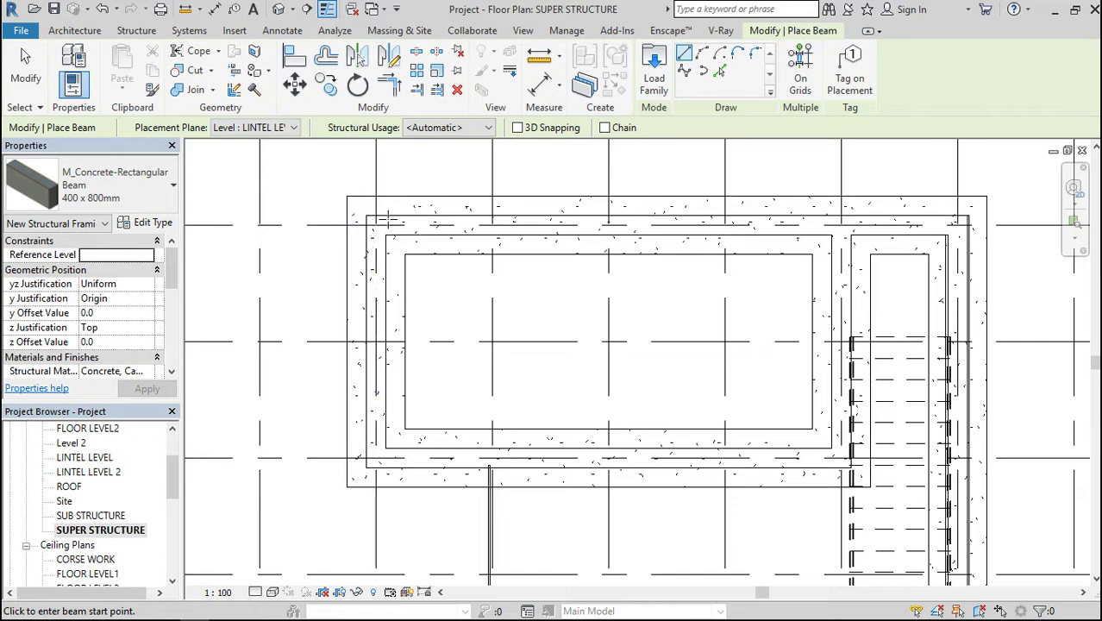
pyautogui.scroll(-4, 491, 233)
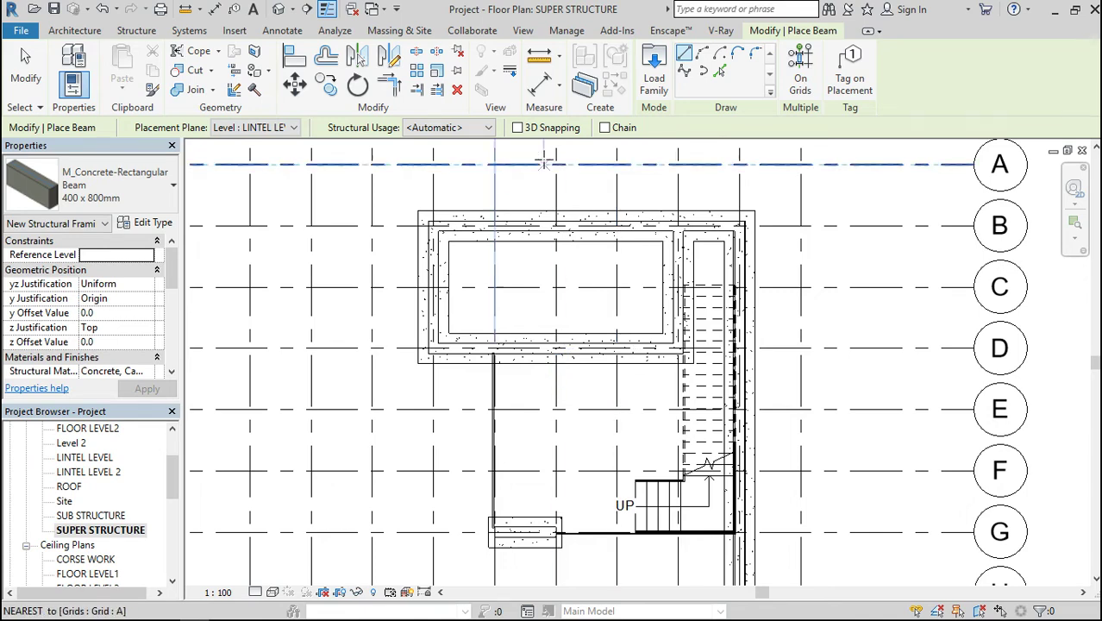
pyautogui.scroll(2, 499, 173)
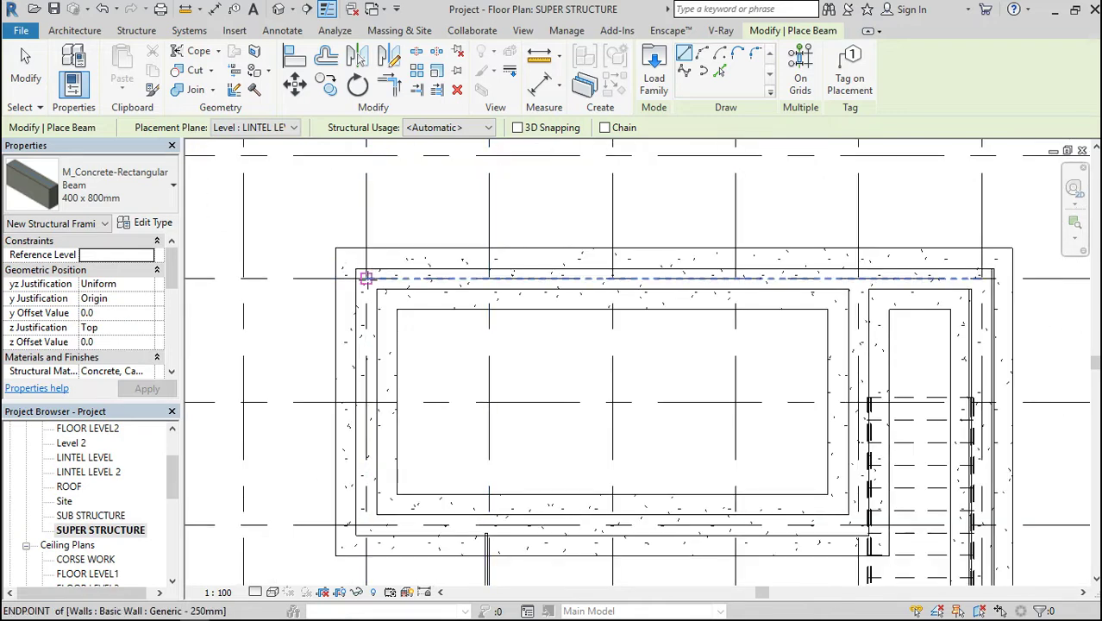
pyautogui.click(366, 274)
pyautogui.scroll(-1, 506, 251)
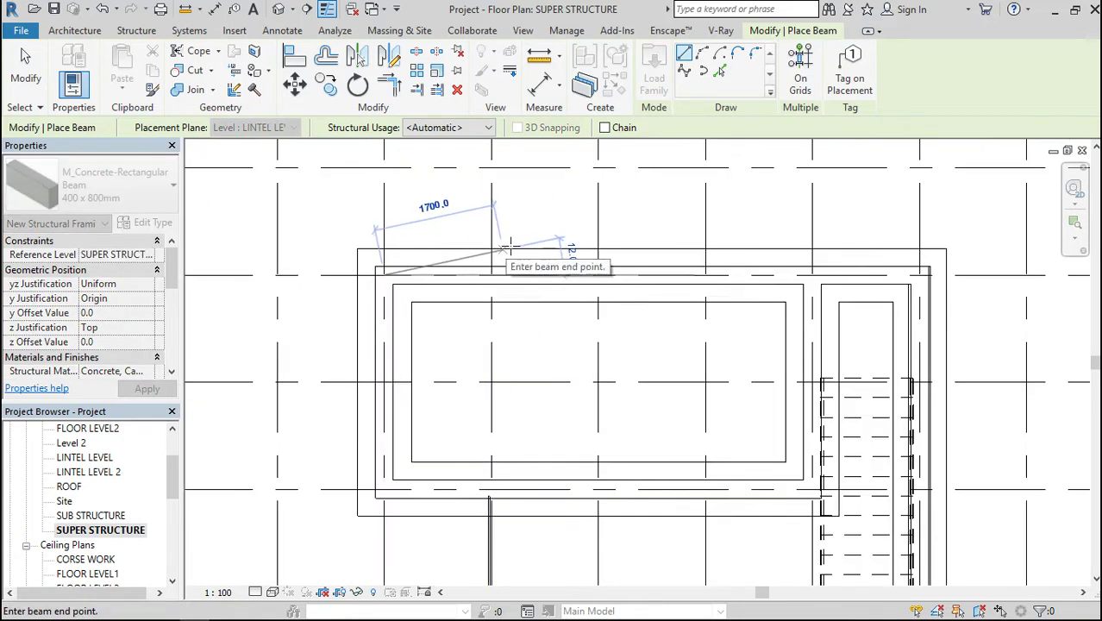
pyautogui.click(920, 274)
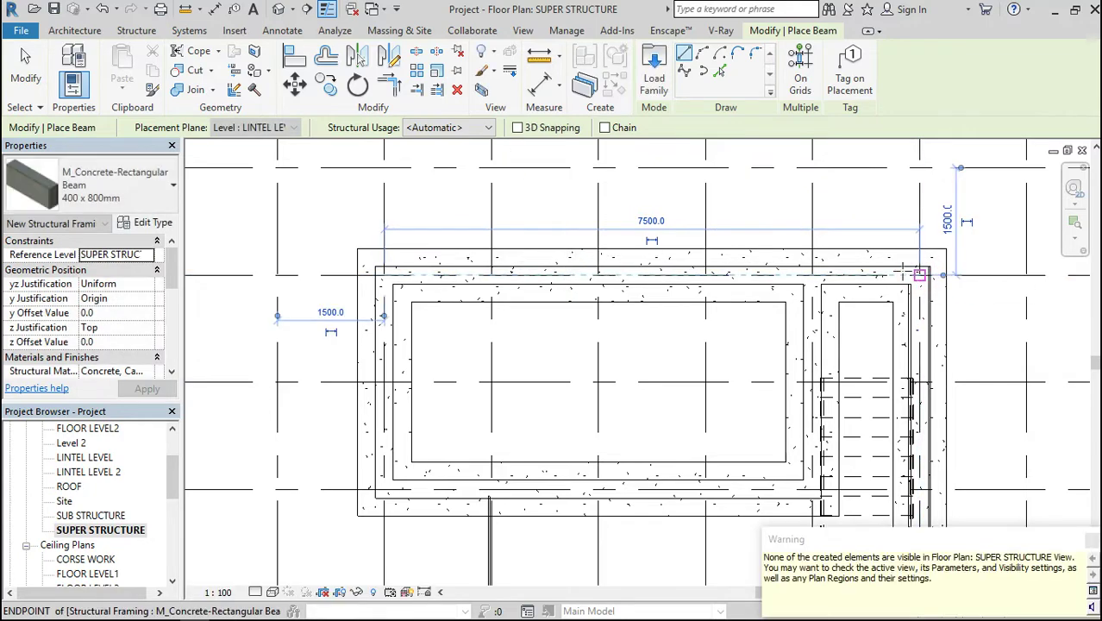
pyautogui.scroll(-2, 824, 202)
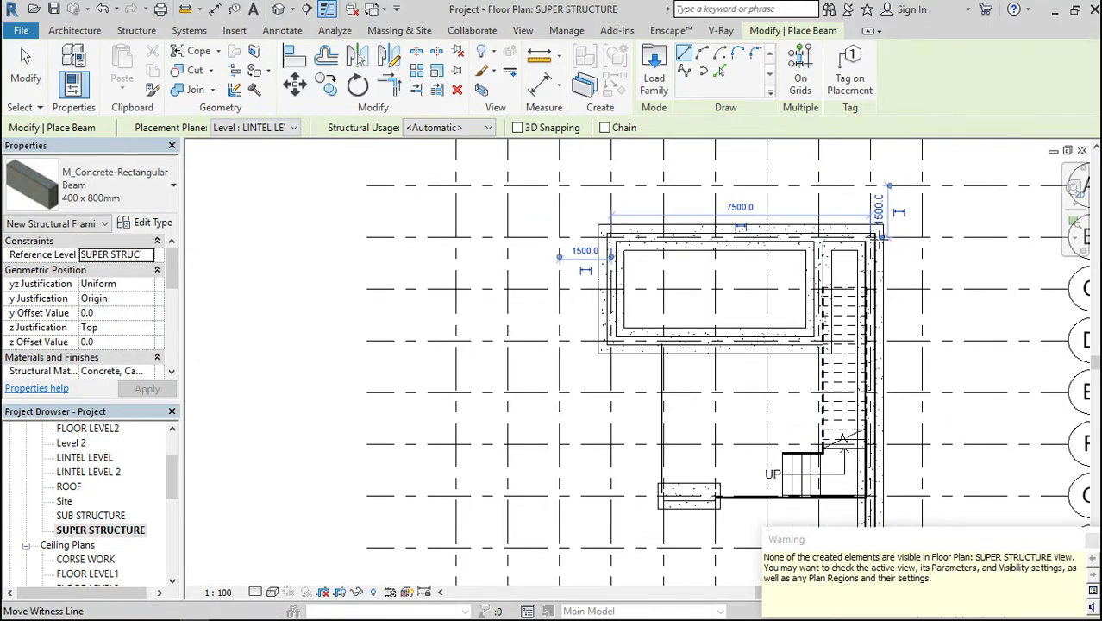
pyautogui.scroll(4, 888, 229)
pyautogui.click(853, 233)
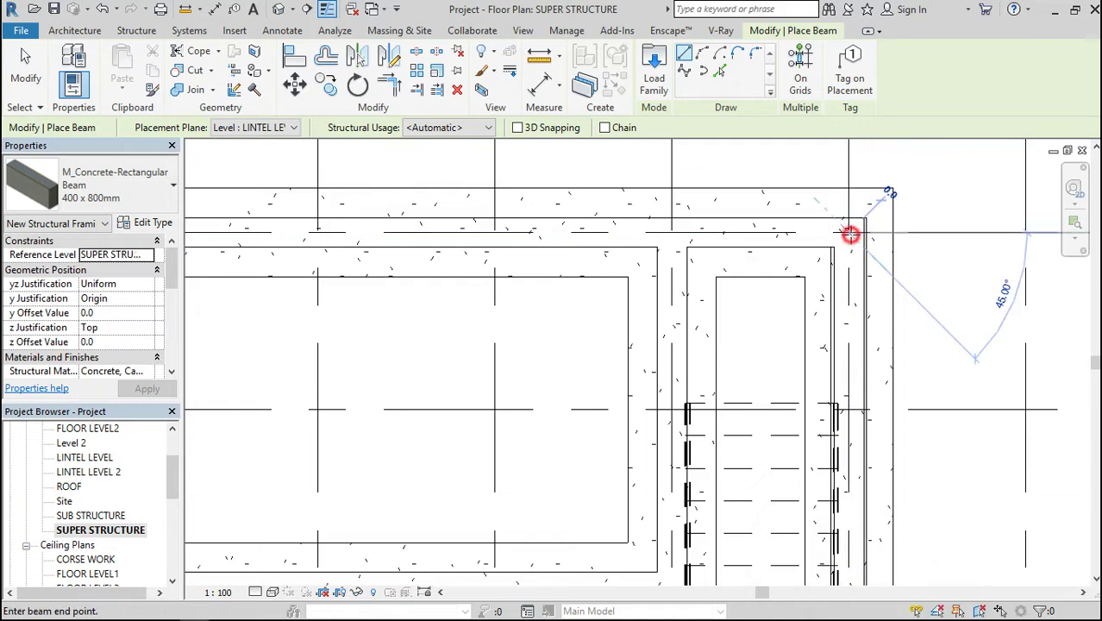
pyautogui.scroll(-4, 852, 231)
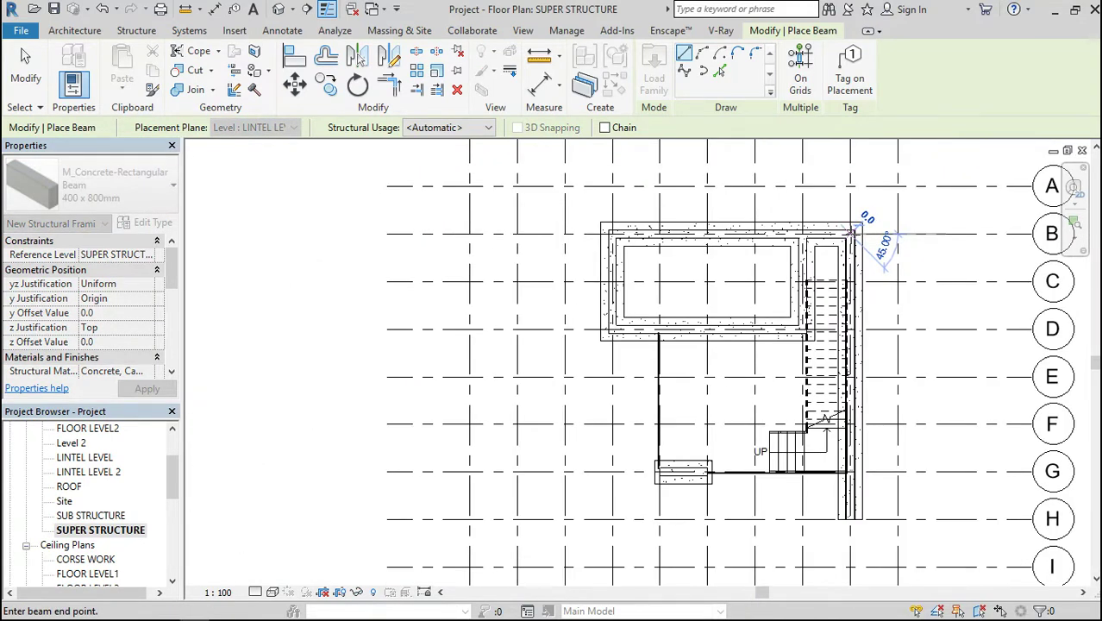
pyautogui.press('Escape')
# Place a lintel-level beam along grid 8, on the wall beside the stair, from grid B to grid D.
pyautogui.scroll(4, 786, 246)
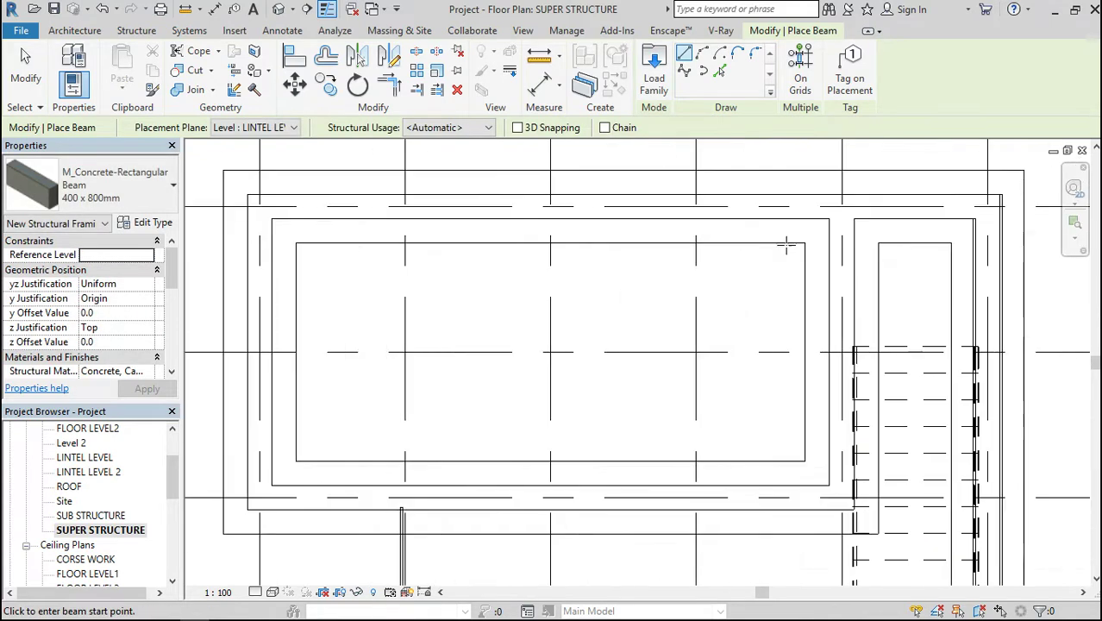
pyautogui.click(845, 205)
pyautogui.scroll(-3, 896, 258)
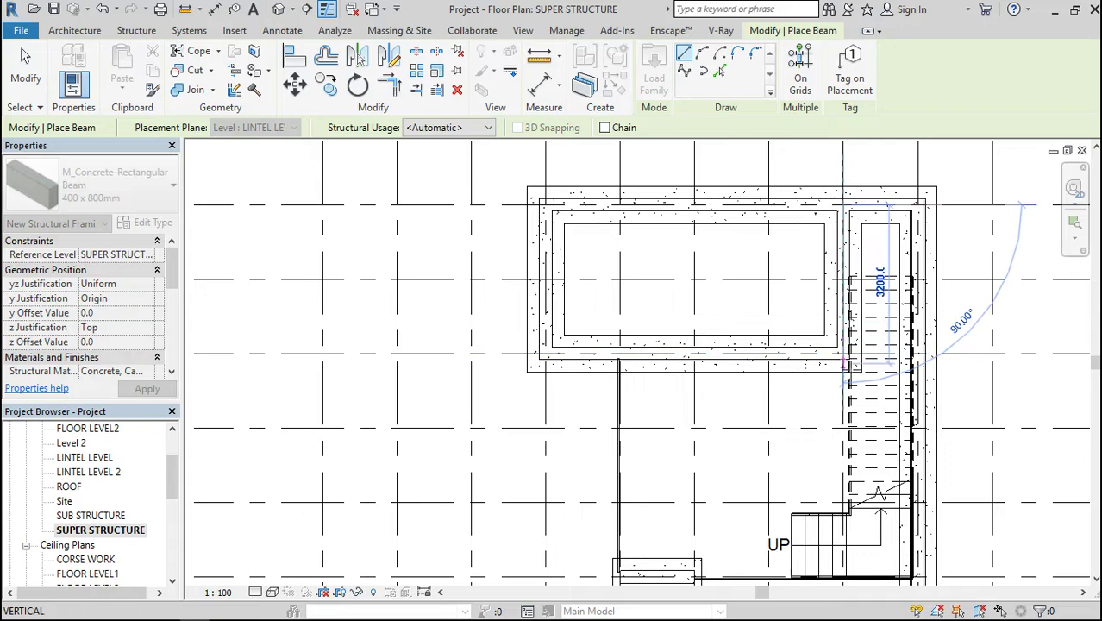
pyautogui.scroll(2, 849, 381)
pyautogui.click(848, 336)
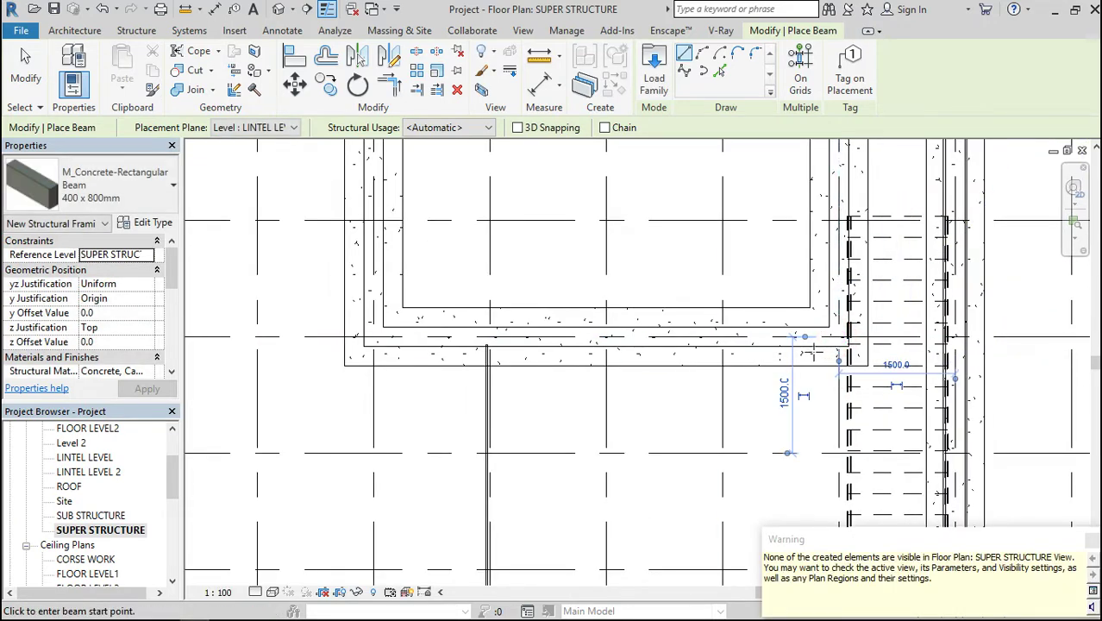
# Place lintel-level beams along grid D from grid 8 to grid 4 and along grid 4 from grid B to grid D.
pyautogui.click(838, 336)
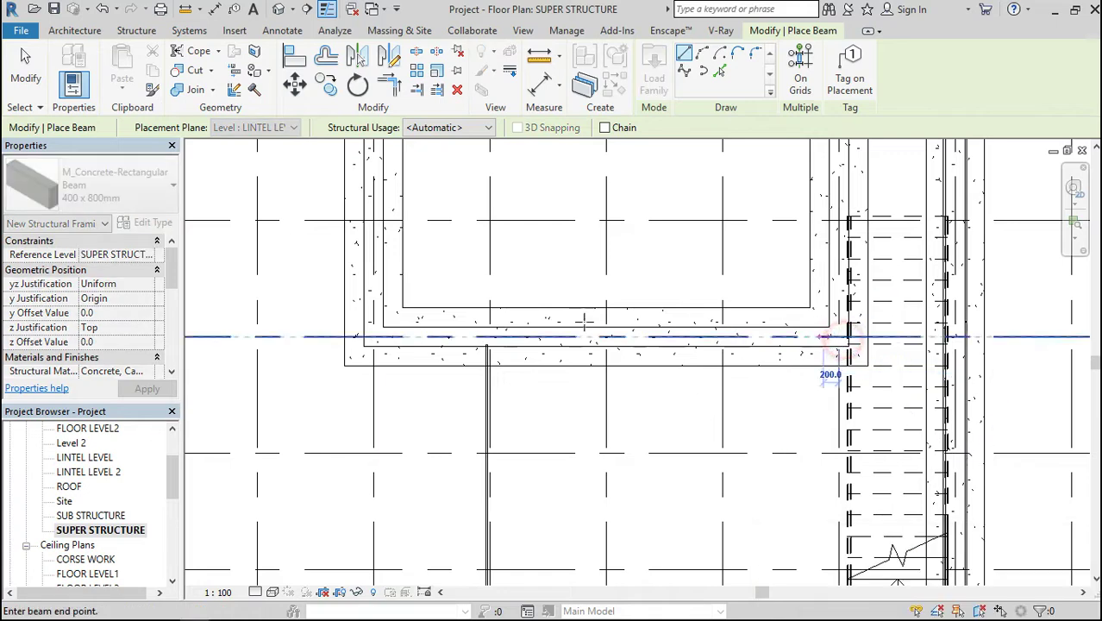
pyautogui.click(373, 336)
pyautogui.scroll(-3, 576, 416)
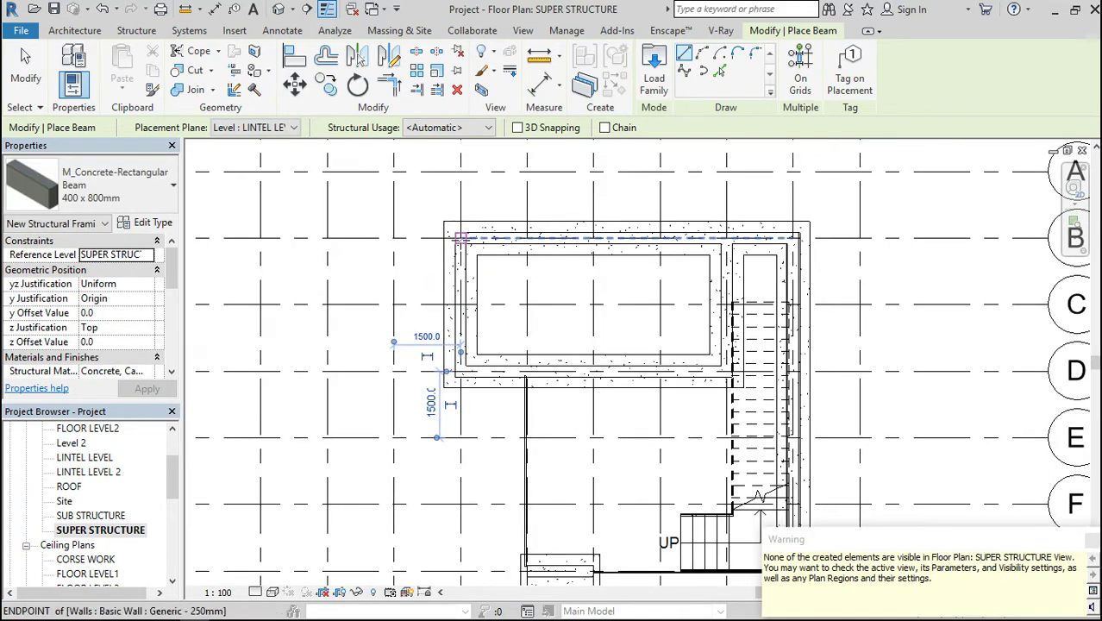
pyautogui.click(459, 238)
pyautogui.click(460, 393)
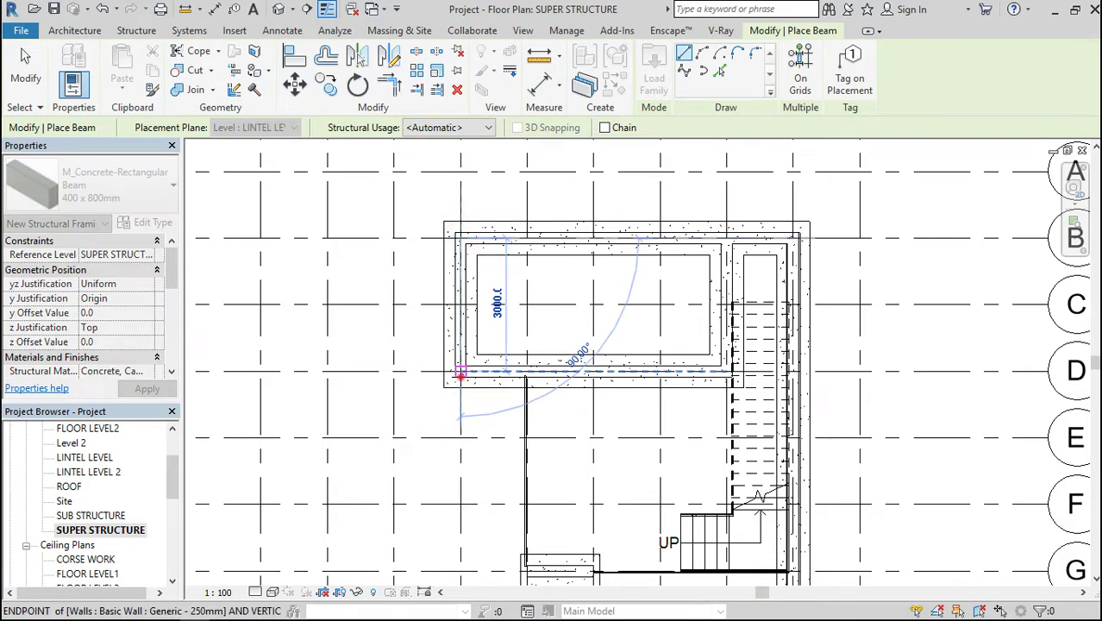
# Duplicate the 400 x 800mm beam type as 400 x 800mm 2 and change the copy's width b.
pyautogui.scroll(-2, 614, 288)
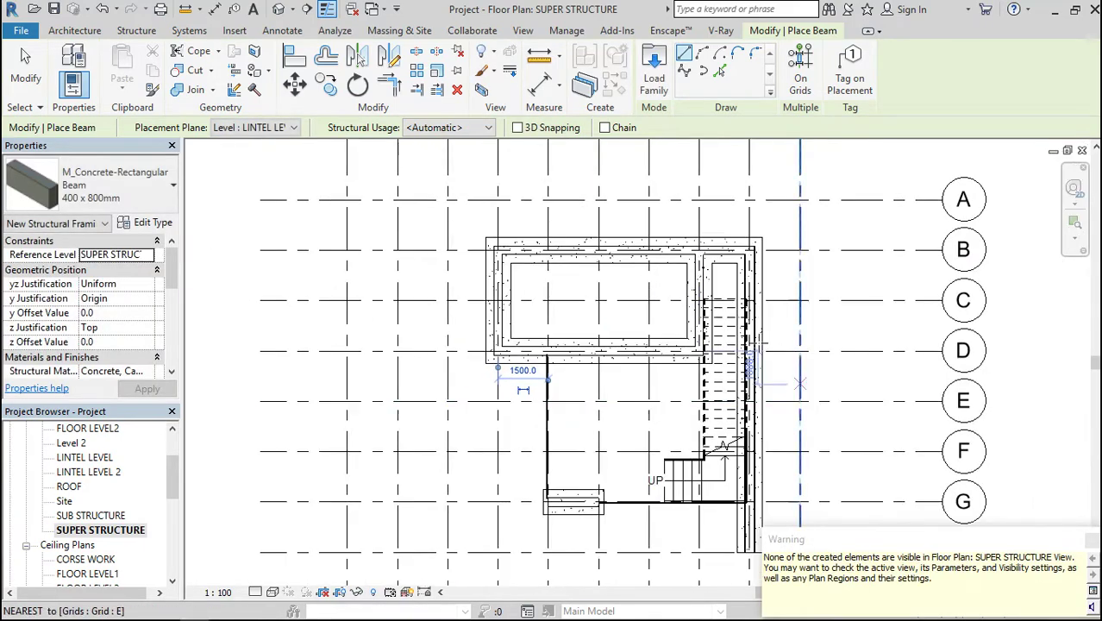
pyautogui.scroll(-3, 741, 334)
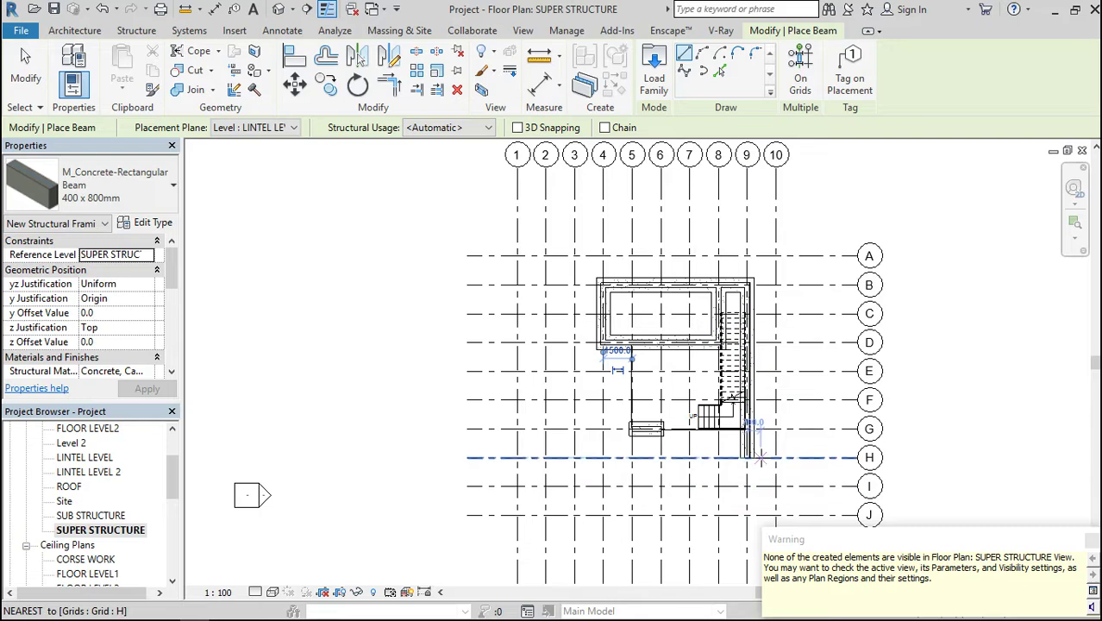
pyautogui.scroll(1, 749, 458)
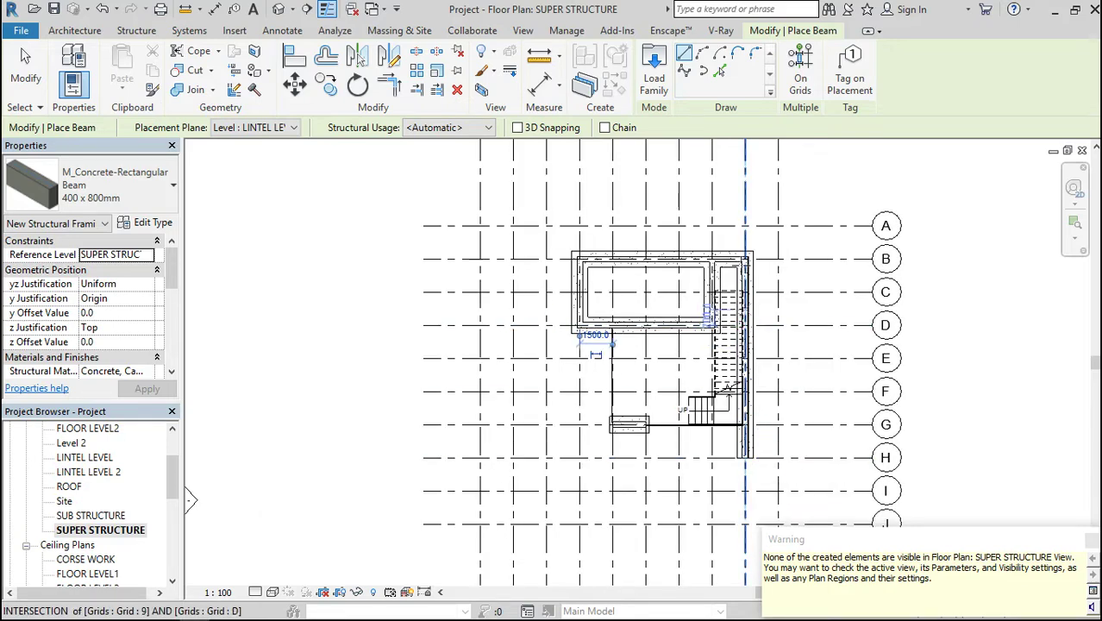
pyautogui.click(150, 226)
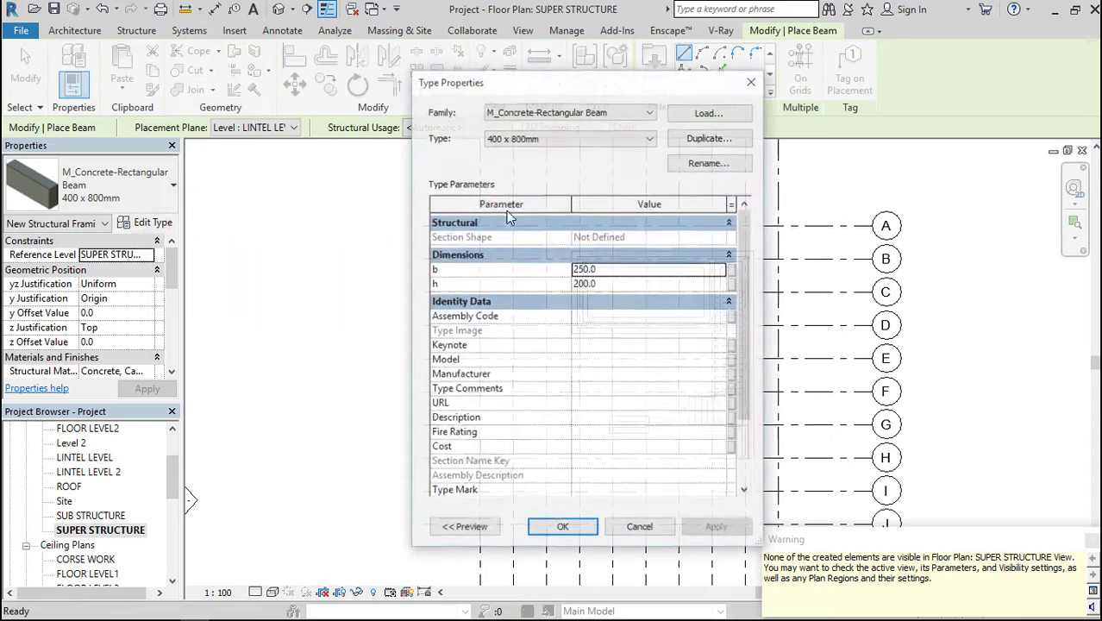
pyautogui.click(710, 138)
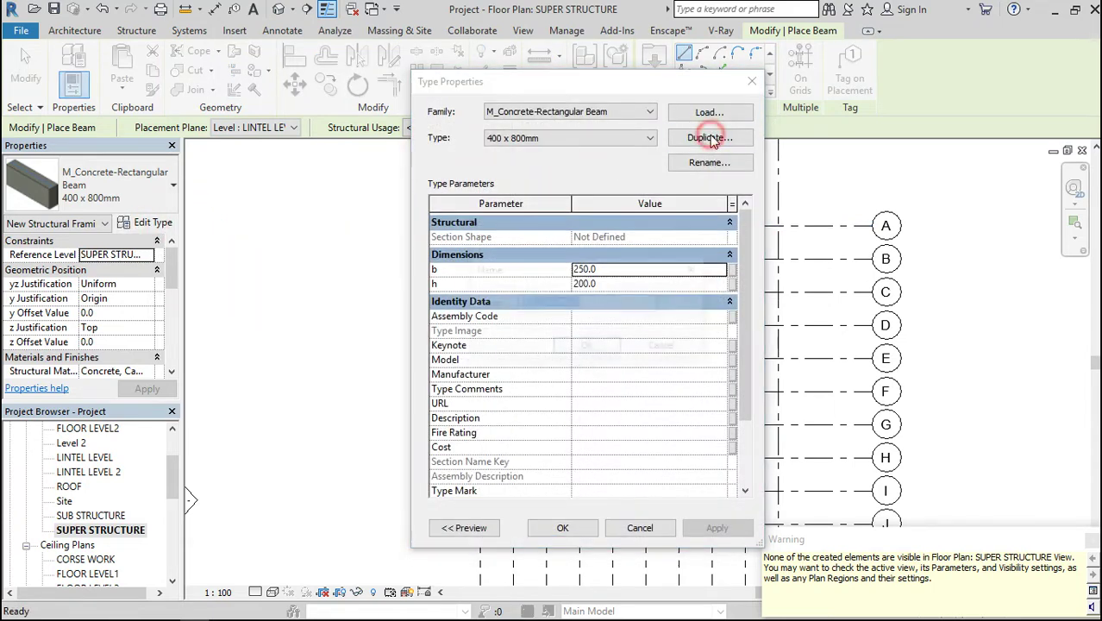
pyautogui.click(585, 346)
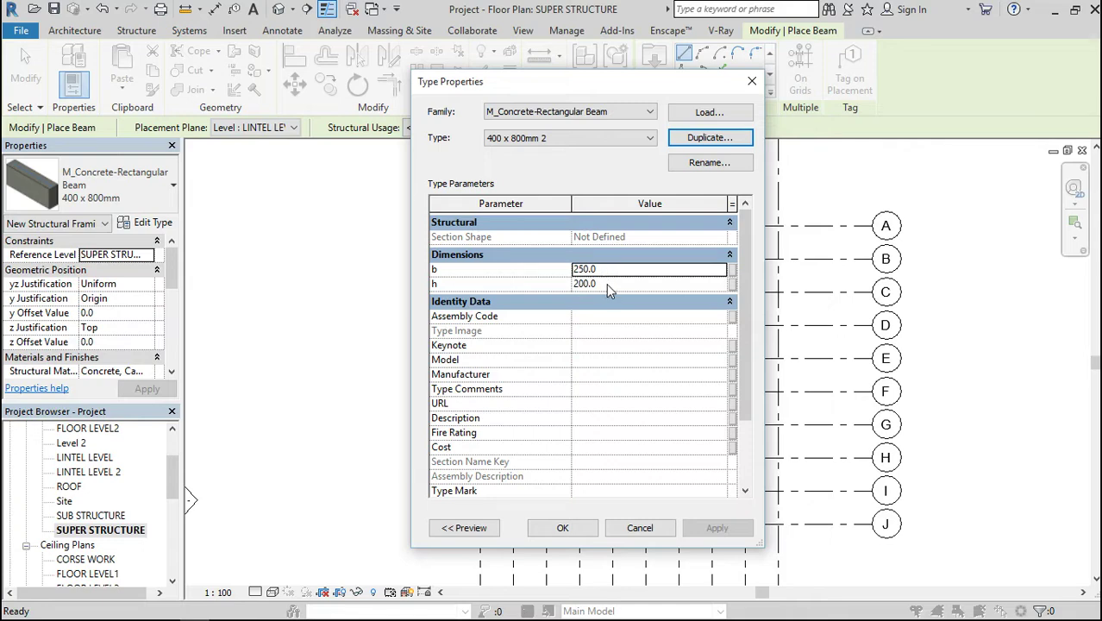
pyautogui.click(607, 285)
pyautogui.click(603, 270)
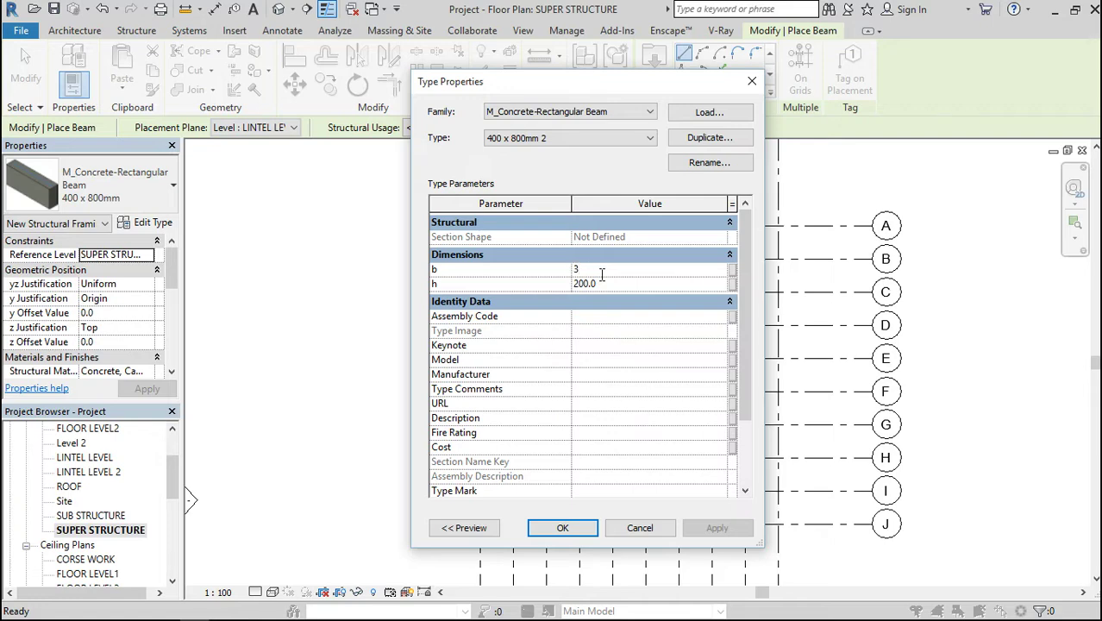
pyautogui.click(561, 528)
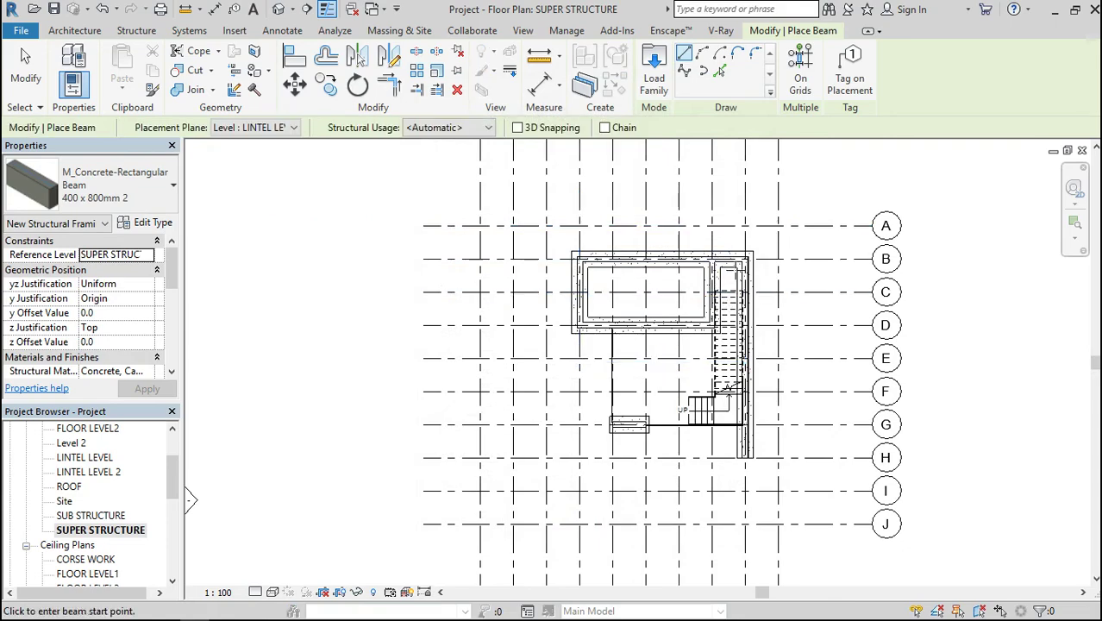
# Place a 9000 mm beam of the duplicated type along grid 9 from grid B to grid H, and leave the Beam command.
pyautogui.scroll(3, 737, 271)
pyautogui.click(755, 248)
pyautogui.scroll(-3, 753, 255)
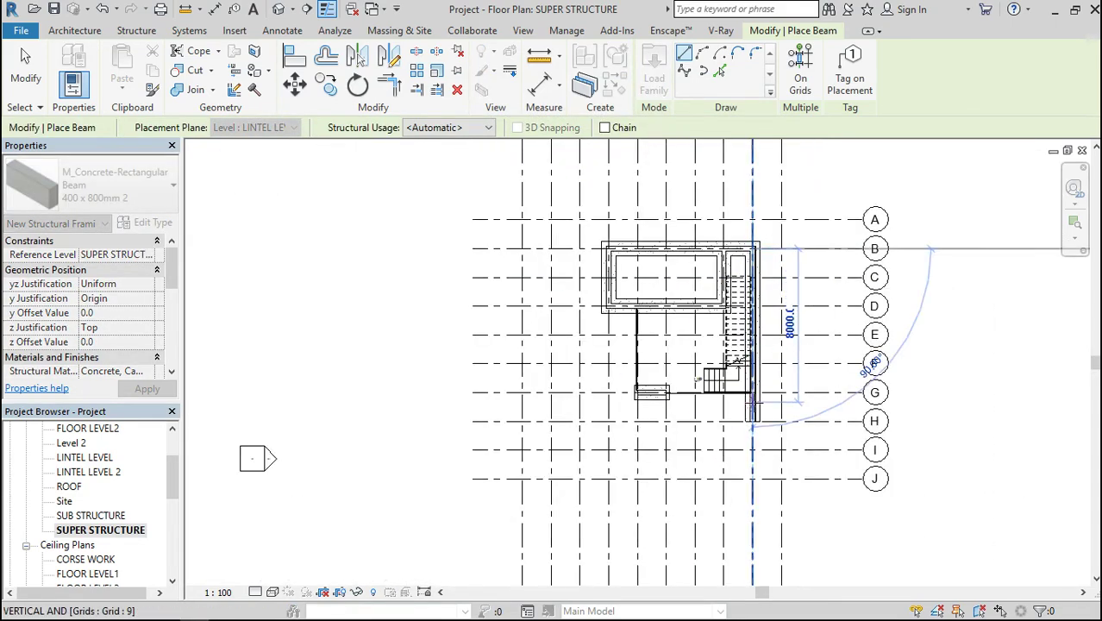
pyautogui.scroll(4, 753, 401)
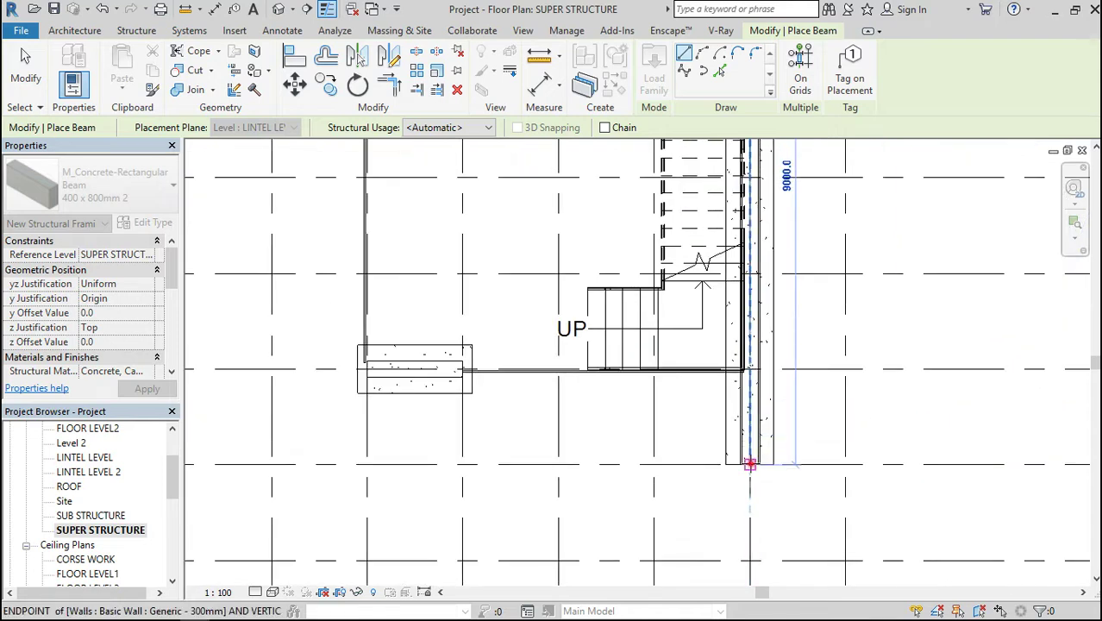
pyautogui.click(749, 463)
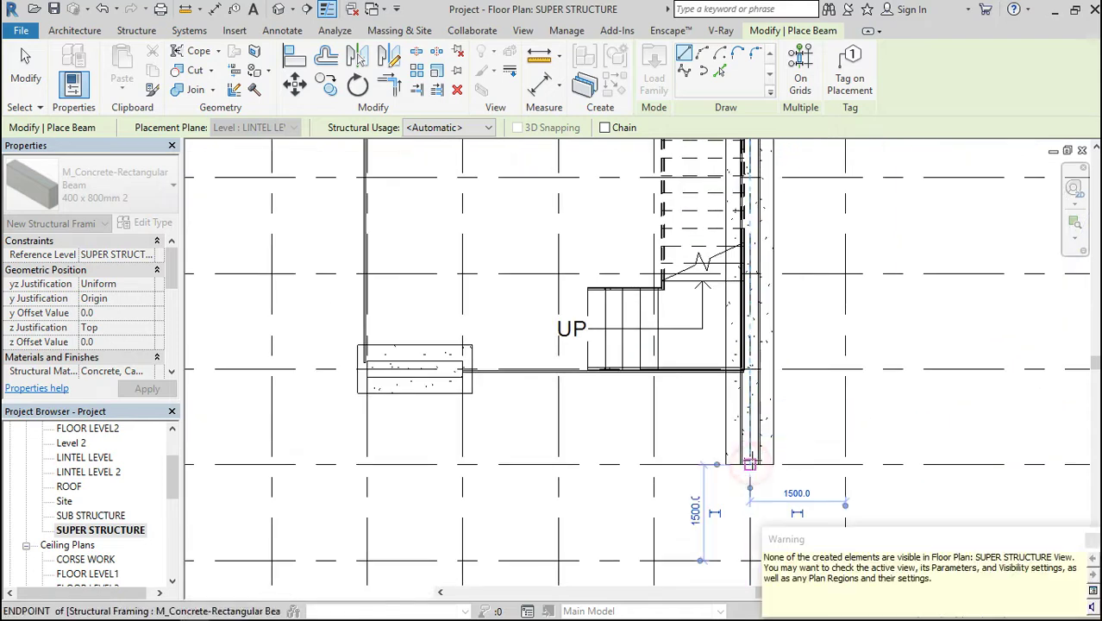
pyautogui.press('Escape')
pyautogui.press('Escape')
pyautogui.click(1093, 542)
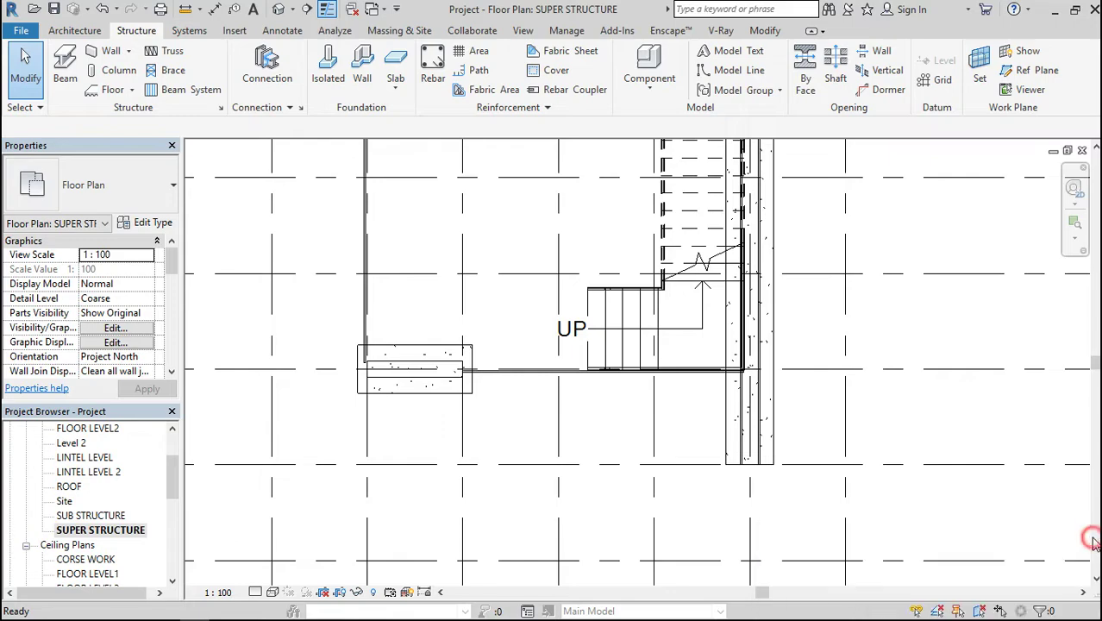
# Examine in the 3D view how the lintel-level beams sit on the walls, at the grid 4 corner and around the stair.
pyautogui.click(281, 9)
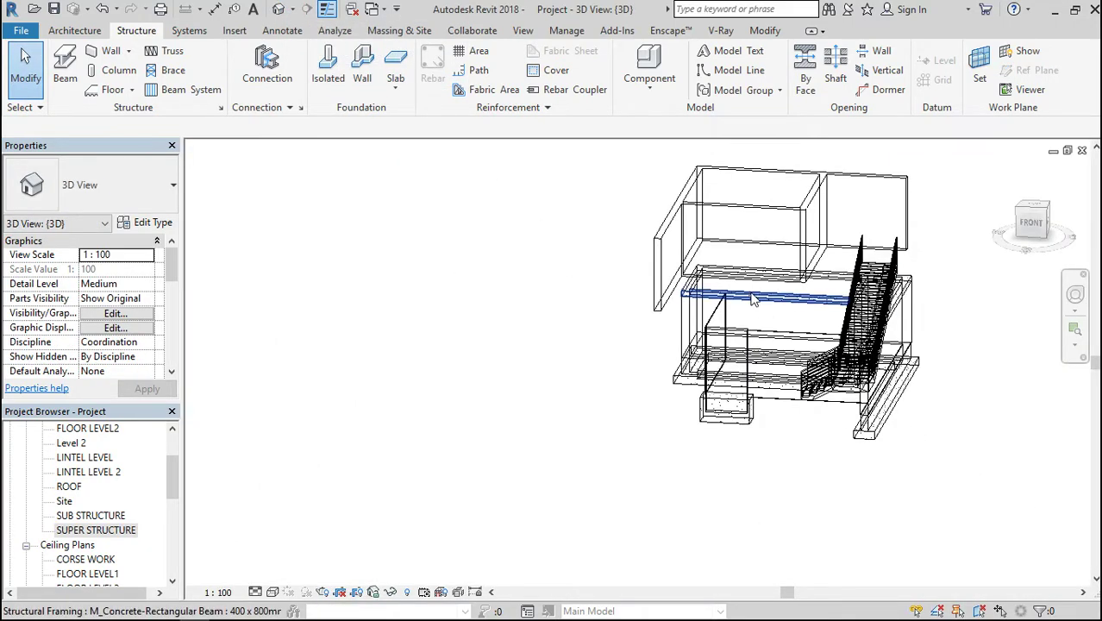
pyautogui.scroll(5, 759, 303)
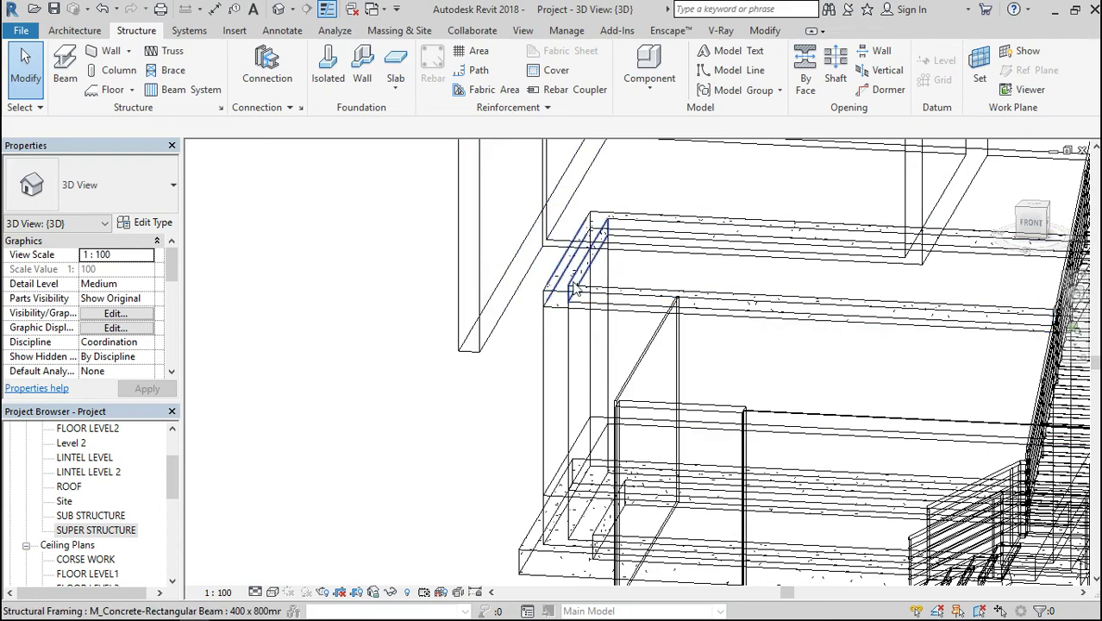
pyautogui.scroll(2, 573, 289)
pyautogui.scroll(-6, 636, 315)
pyautogui.moveTo(1019, 233); pyautogui.dragTo(896, 242)
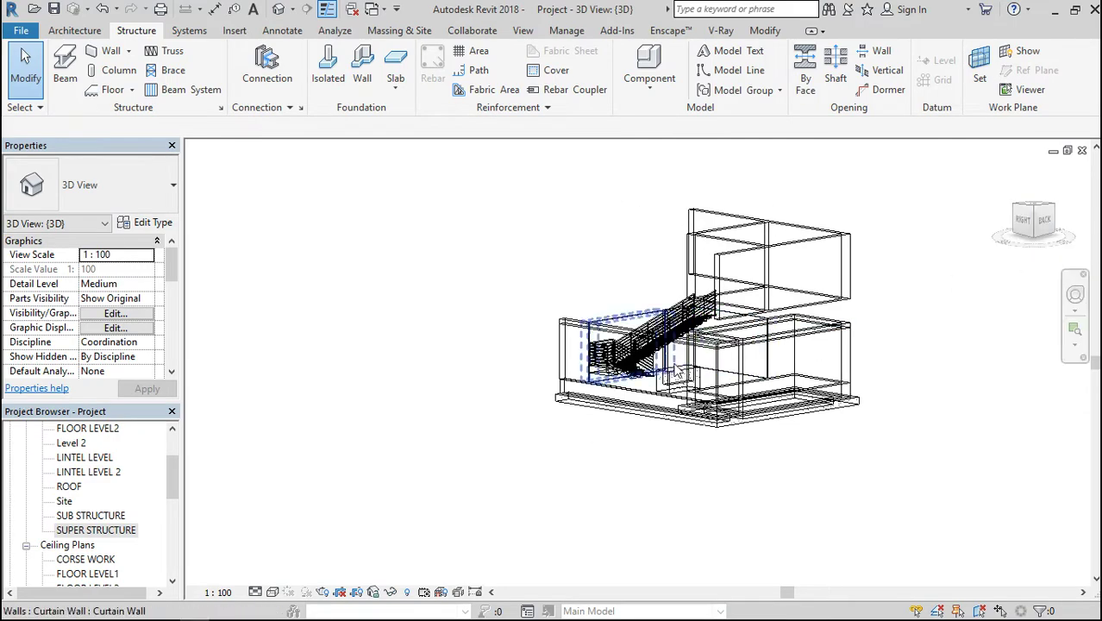
pyautogui.scroll(2, 731, 343)
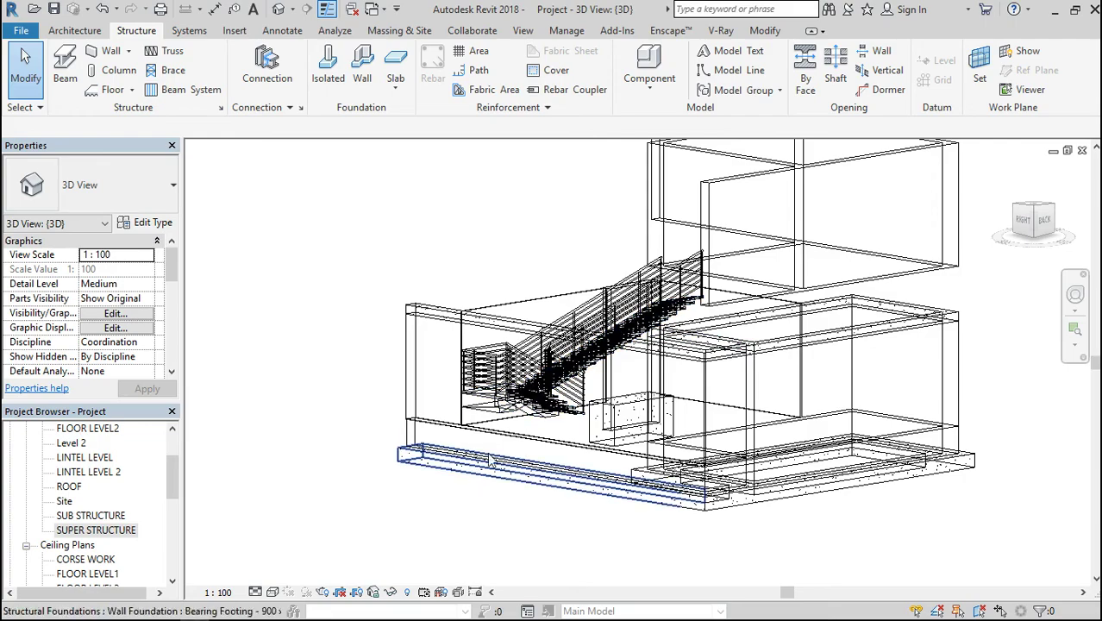
pyautogui.scroll(2, 500, 444)
pyautogui.scroll(2, 500, 445)
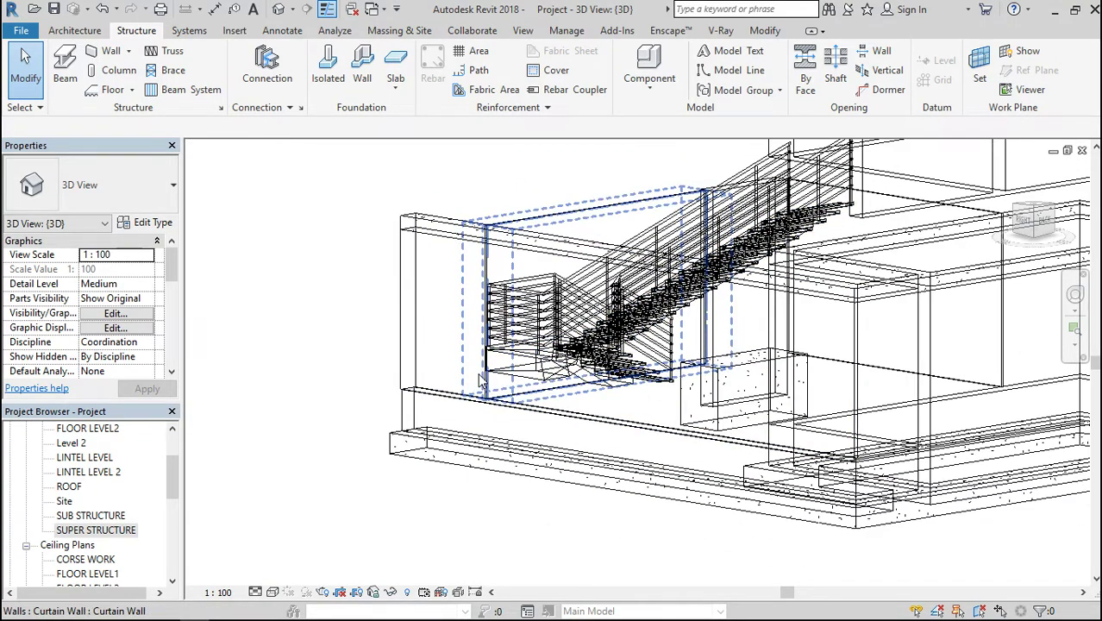
pyautogui.scroll(3, 479, 379)
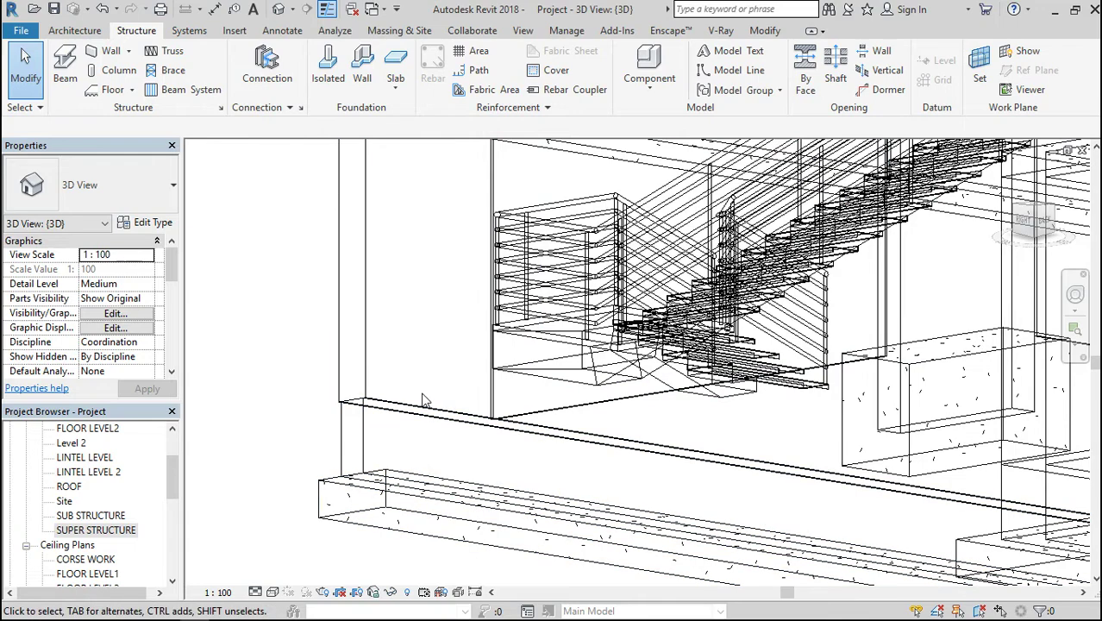
pyautogui.scroll(-2, 423, 400)
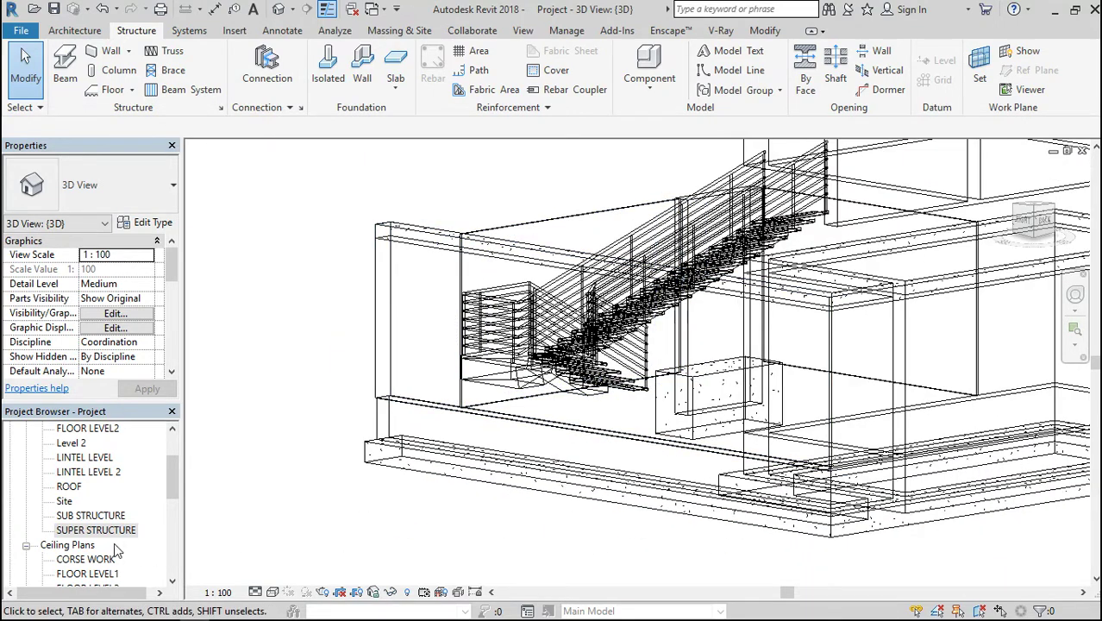
# Open the South elevation and check the lintel beam between grids 4 and 8 against the level lines.
pyautogui.moveTo(170, 485); pyautogui.dragTo(172, 550)
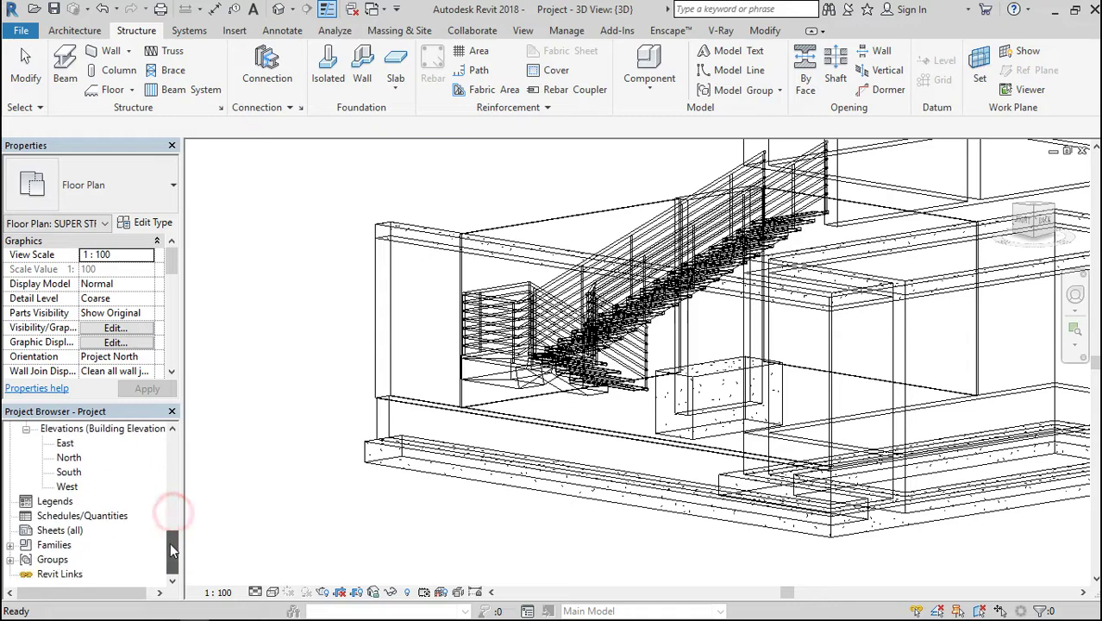
pyautogui.doubleClick(68, 474)
pyautogui.scroll(-3, 689, 353)
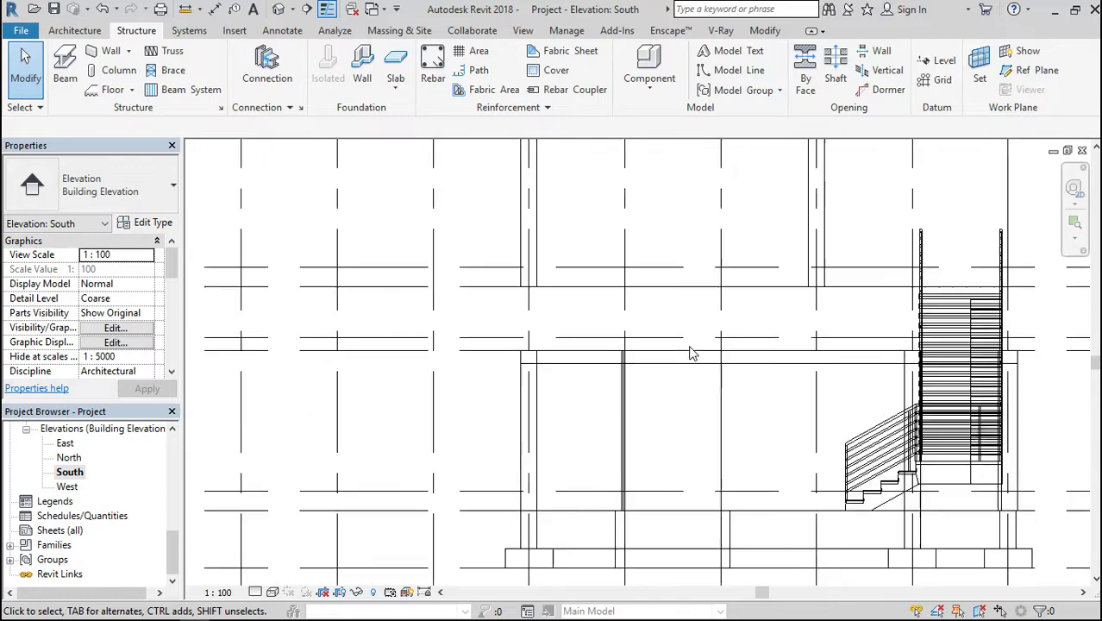
pyautogui.click(599, 353)
pyautogui.scroll(-2, 599, 355)
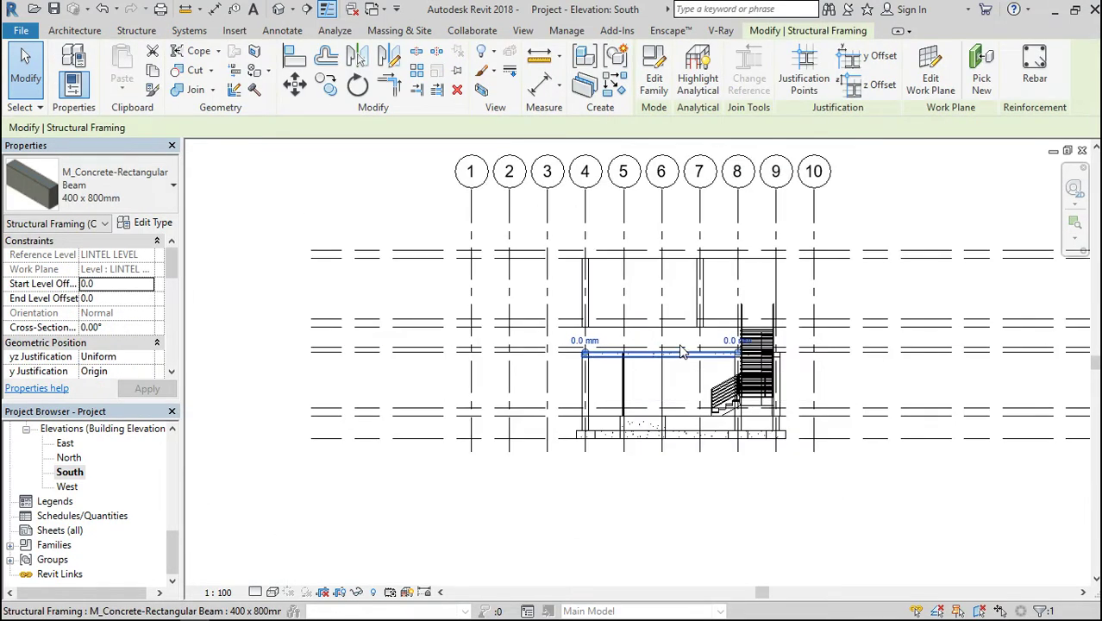
pyautogui.scroll(-3, 676, 344)
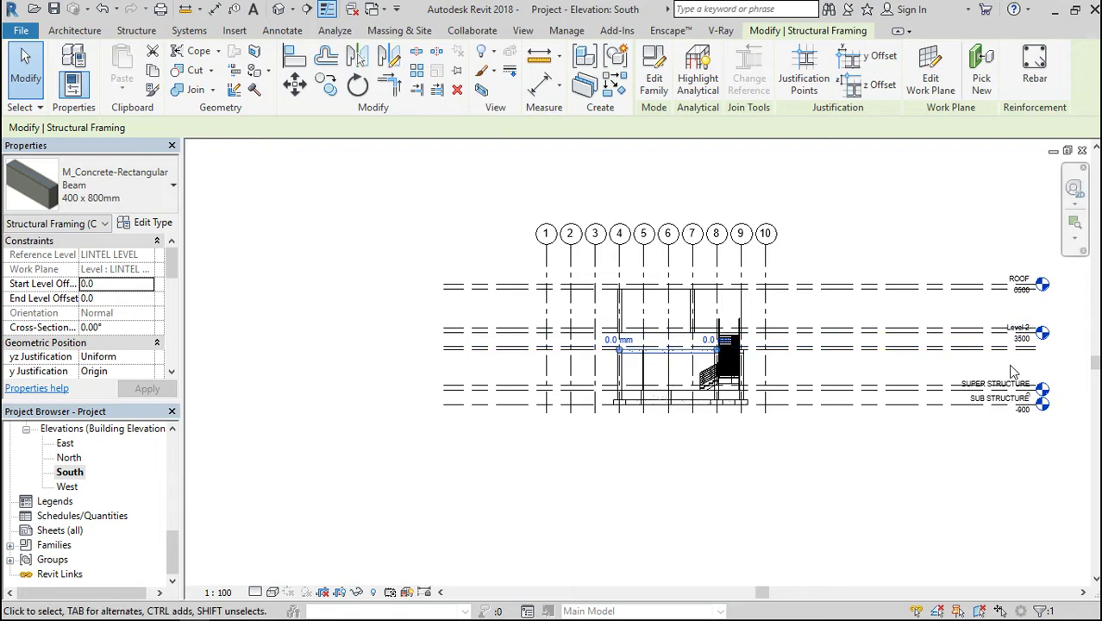
pyautogui.scroll(3, 1004, 371)
pyautogui.scroll(2, 1012, 371)
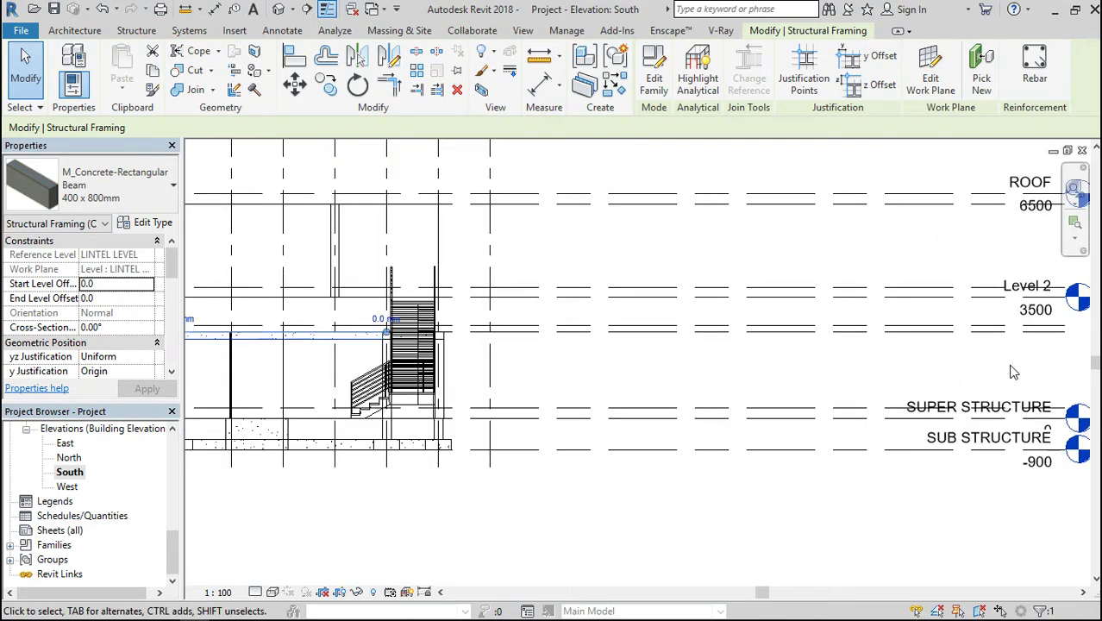
# Show the head bubble of the level line at the beam's top edge to identify it, and hide the bubble again.
pyautogui.click(987, 333)
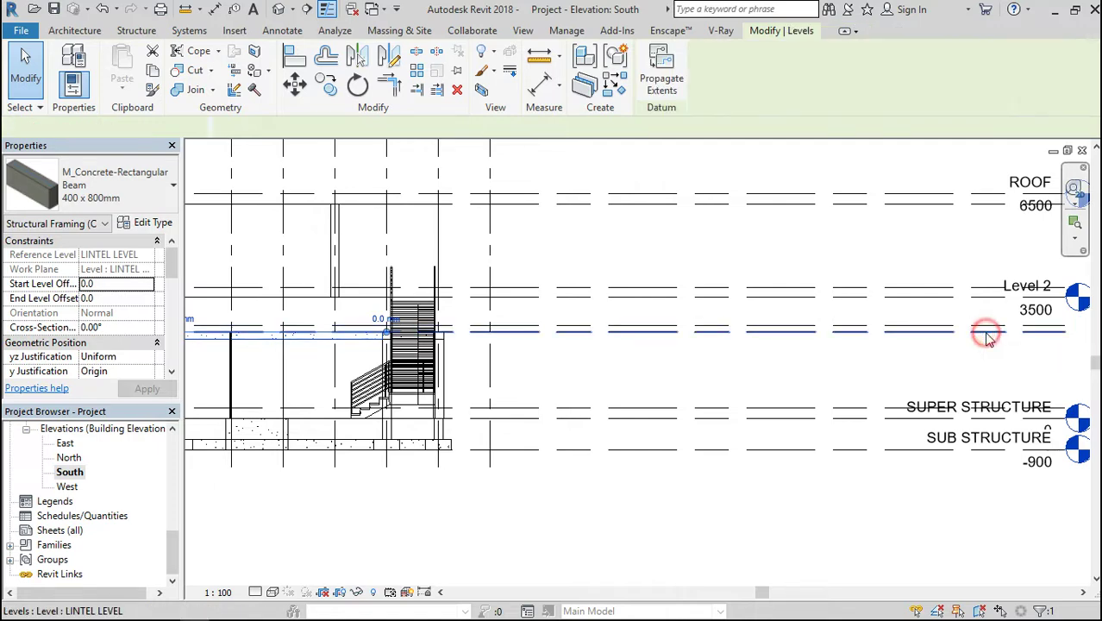
pyautogui.scroll(-3, 1078, 342)
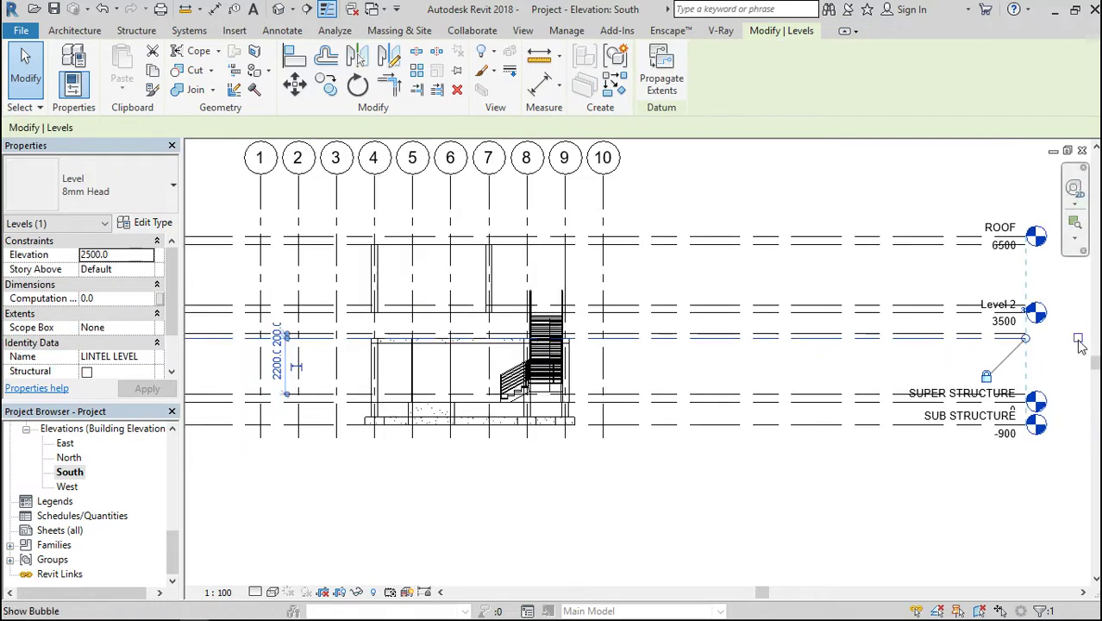
pyautogui.click(1077, 339)
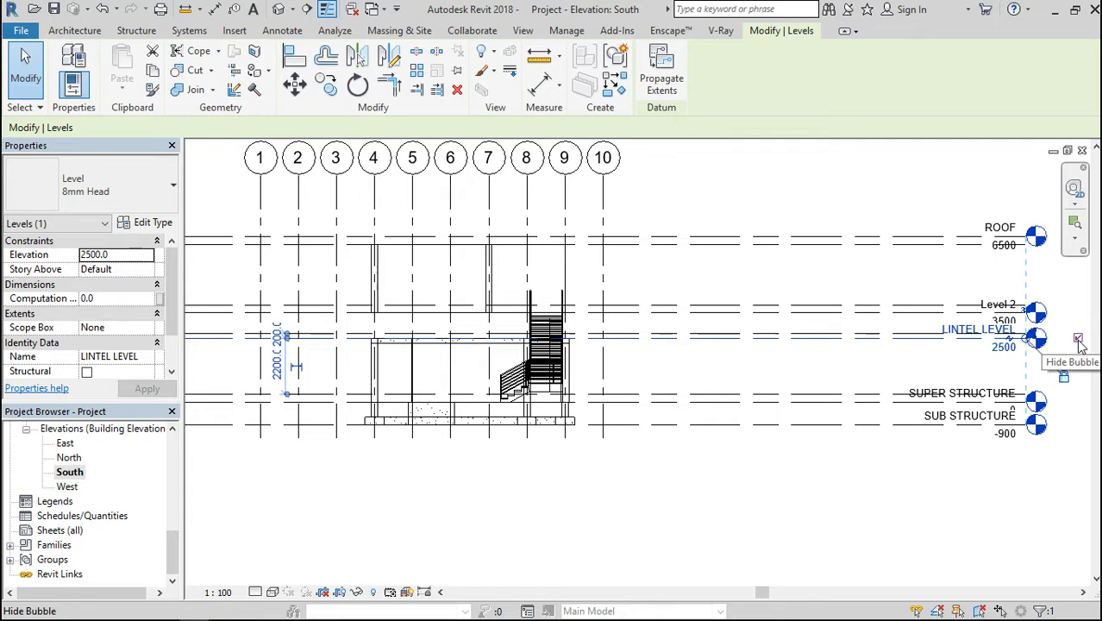
pyautogui.click(1077, 340)
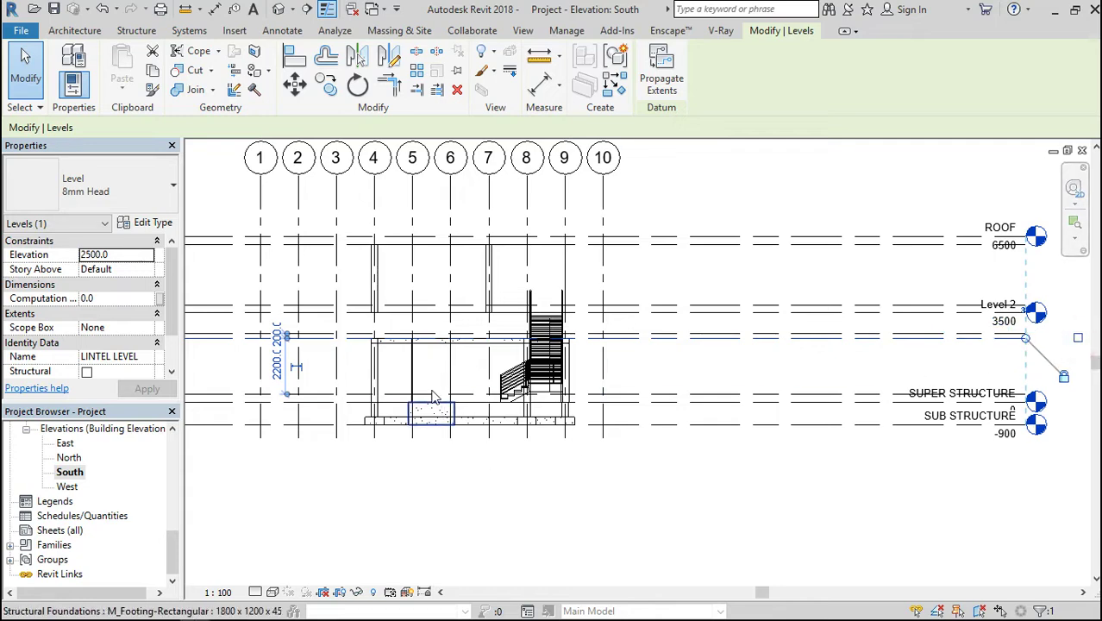
# Select all instances of the 400 x 800mm beam type and add the 400 x 800mm 2 beam on grid 9 to the selection.
pyautogui.scroll(5, 418, 353)
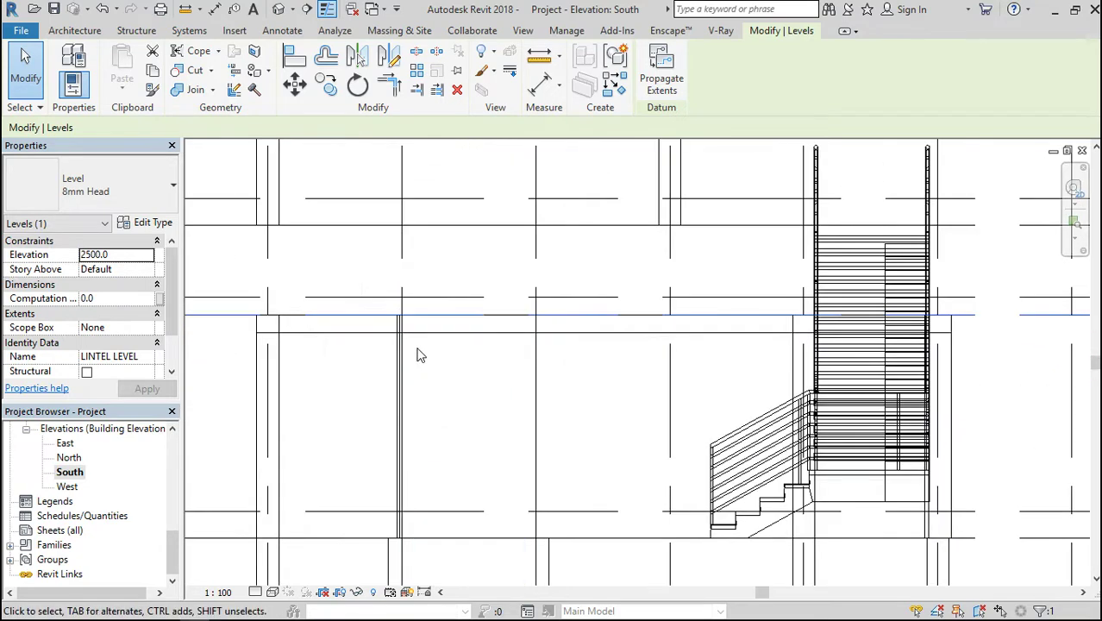
pyautogui.click(351, 341)
pyautogui.rightClick(352, 342)
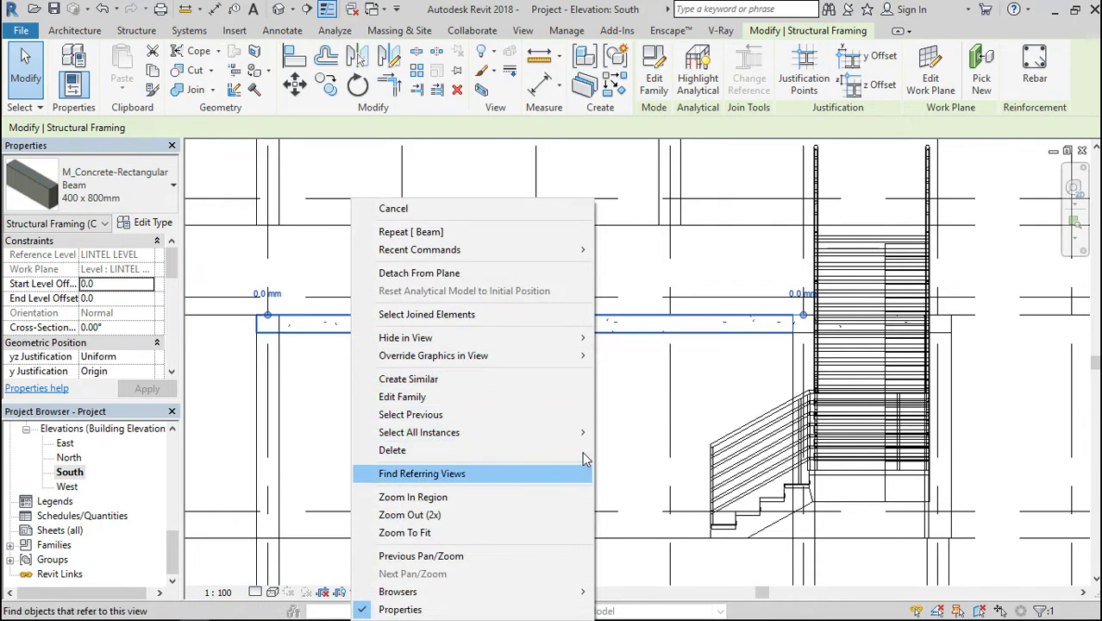
pyautogui.moveTo(582, 432)
pyautogui.click(638, 450)
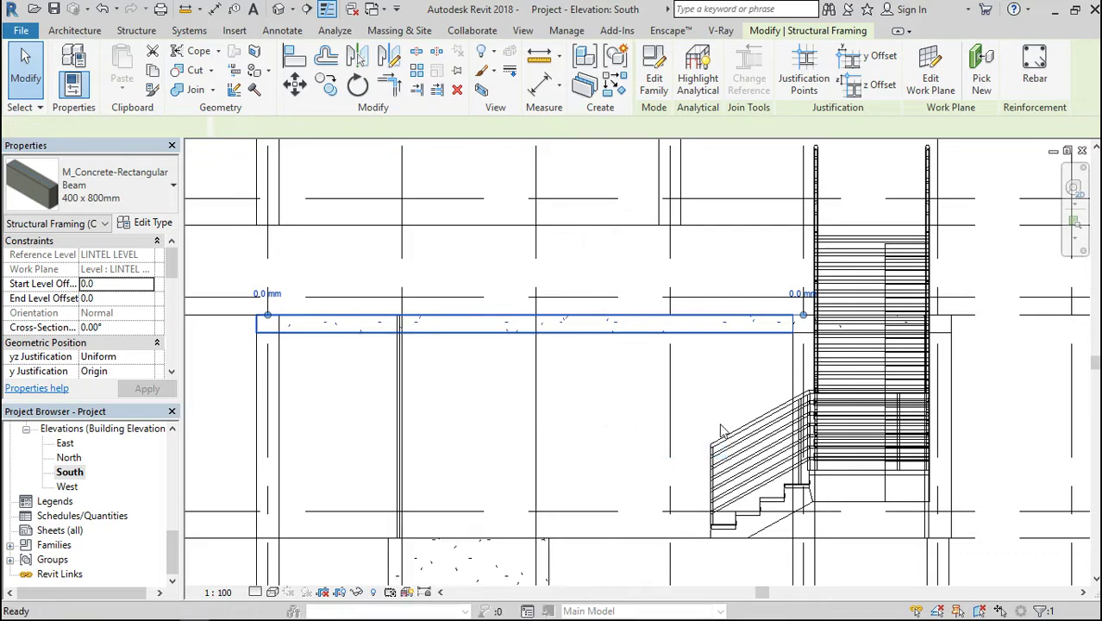
pyautogui.scroll(-2, 628, 392)
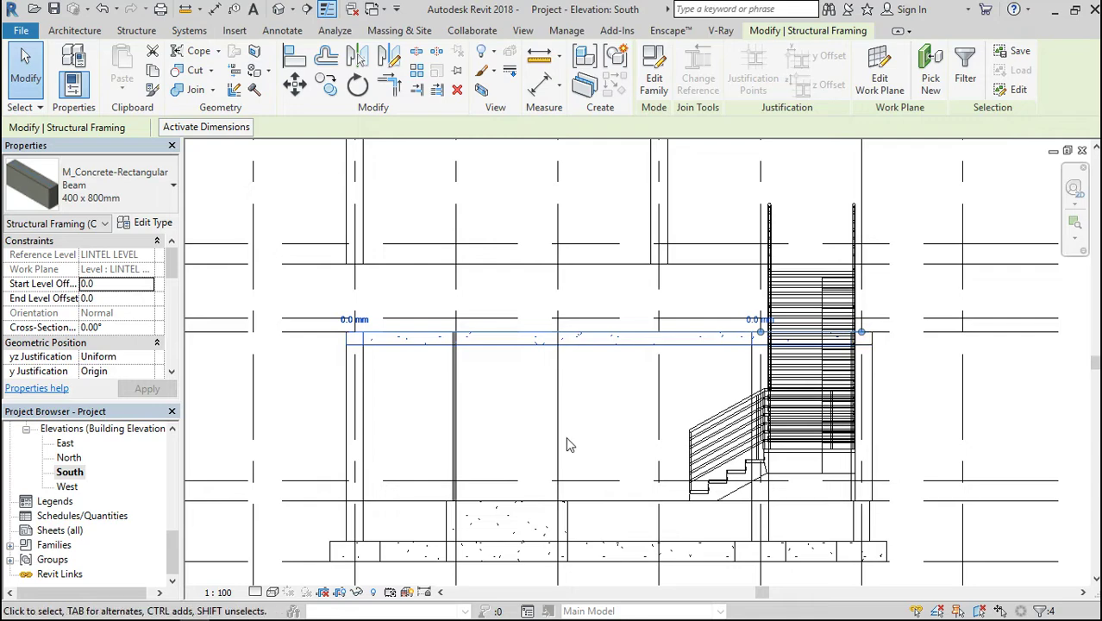
pyautogui.scroll(4, 808, 356)
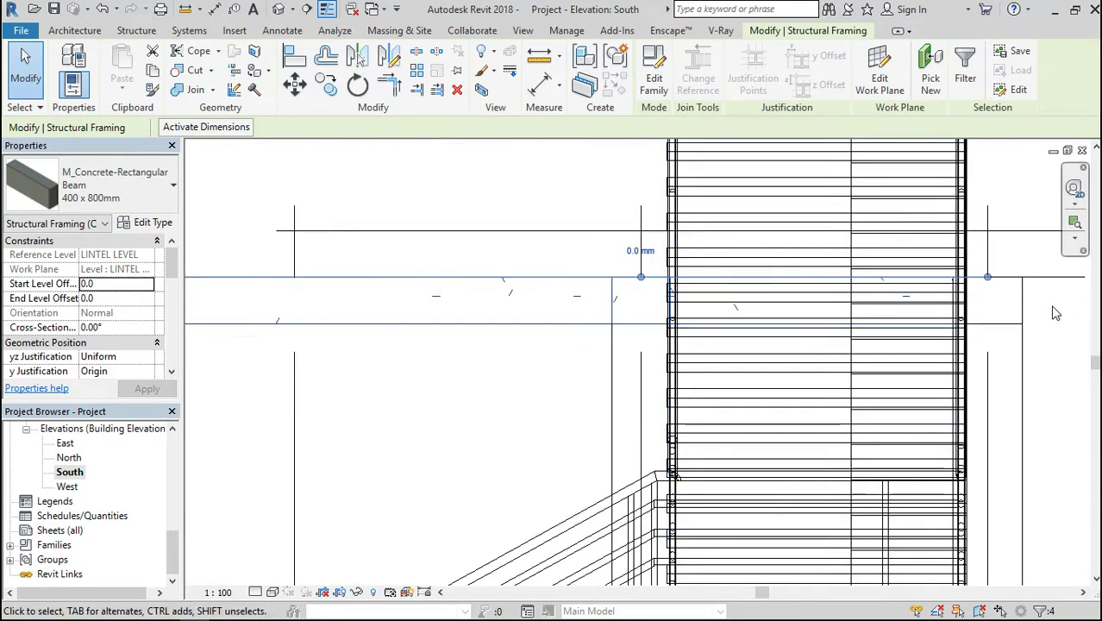
pyautogui.keyDown('ctrl'); pyautogui.click(1020, 300); pyautogui.keyUp('ctrl')
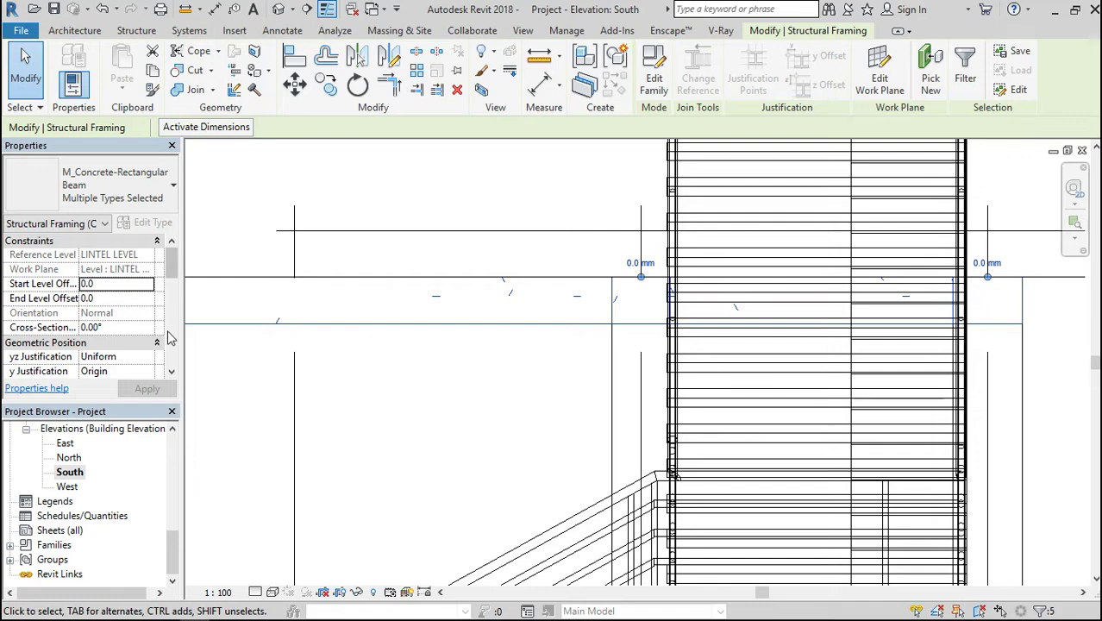
# Try to move the selected beams up from their bottom edge towards the LINTEL LEVEL line.
pyautogui.moveTo(171, 274); pyautogui.dragTo(175, 356)
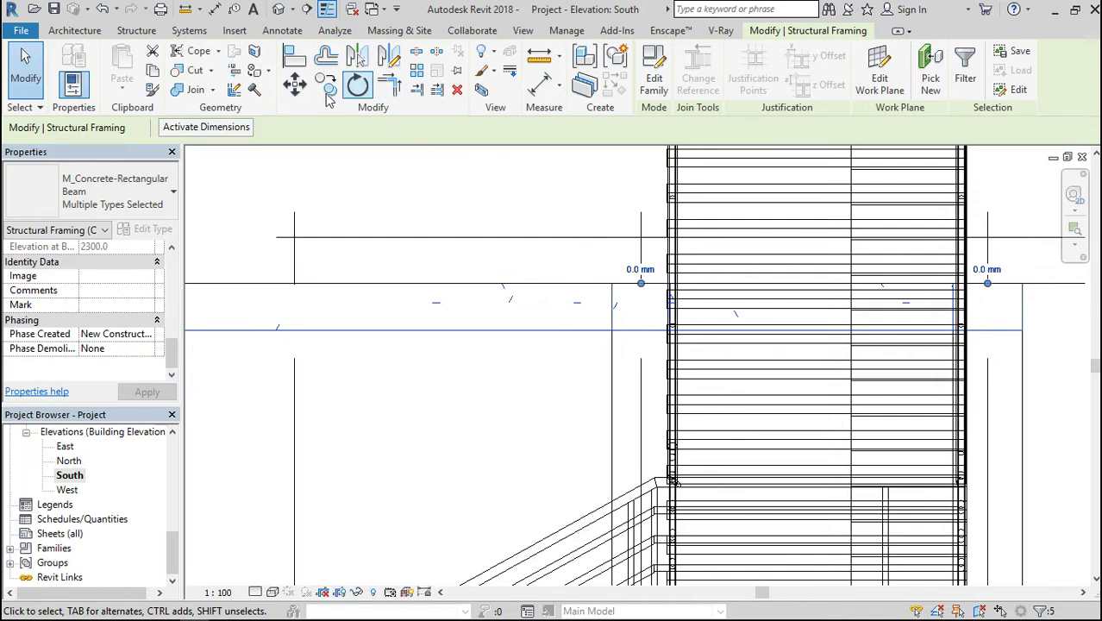
pyautogui.click(294, 84)
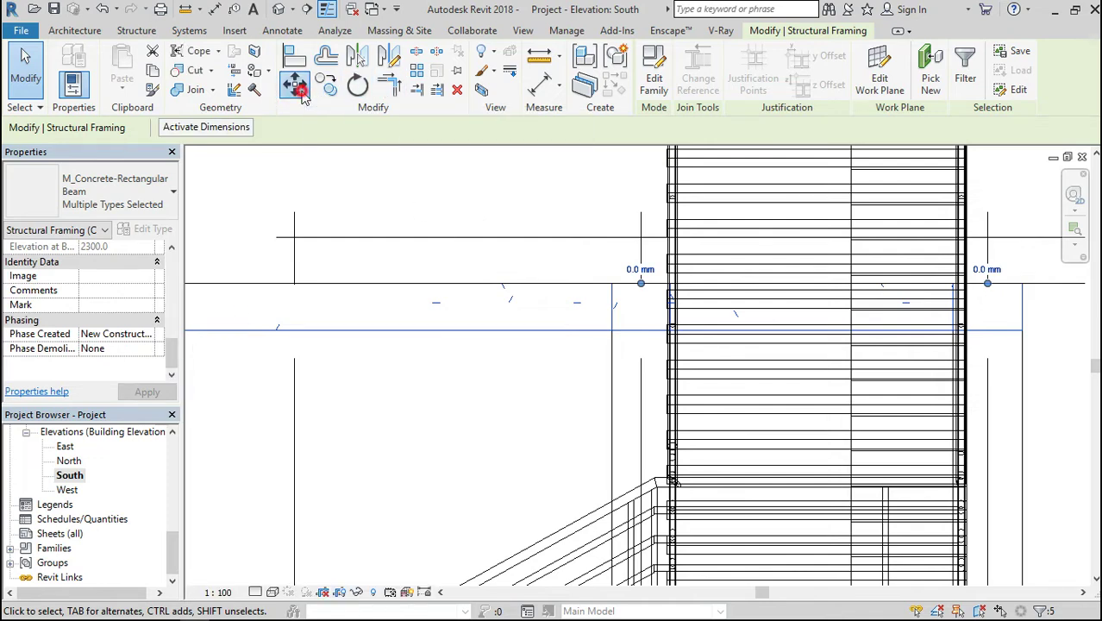
pyautogui.click(437, 330)
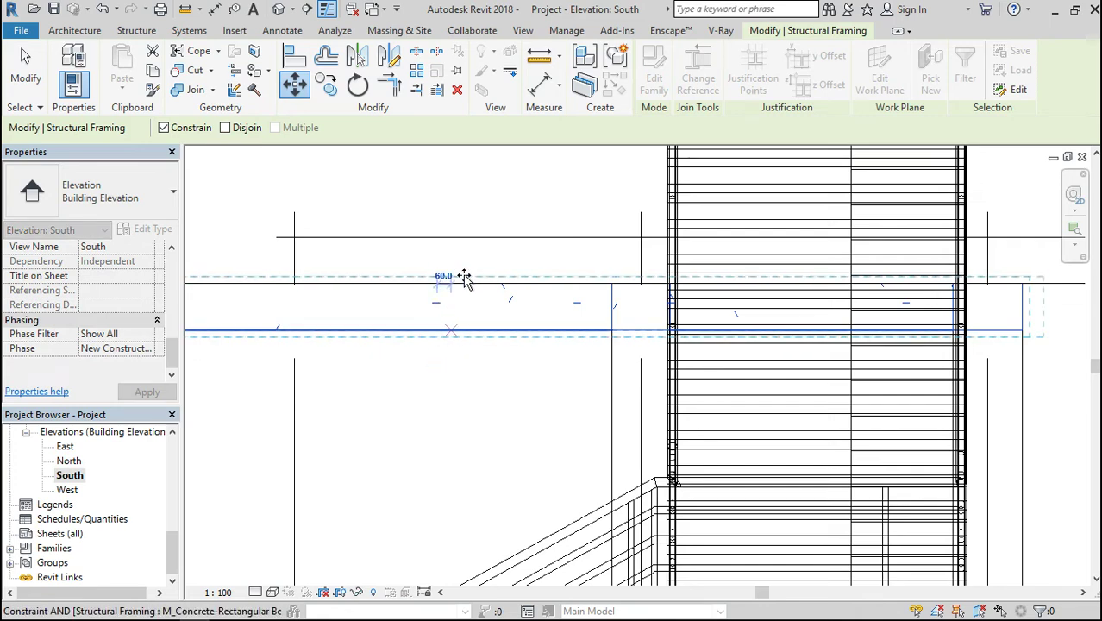
pyautogui.click(463, 278)
pyautogui.press('Escape')
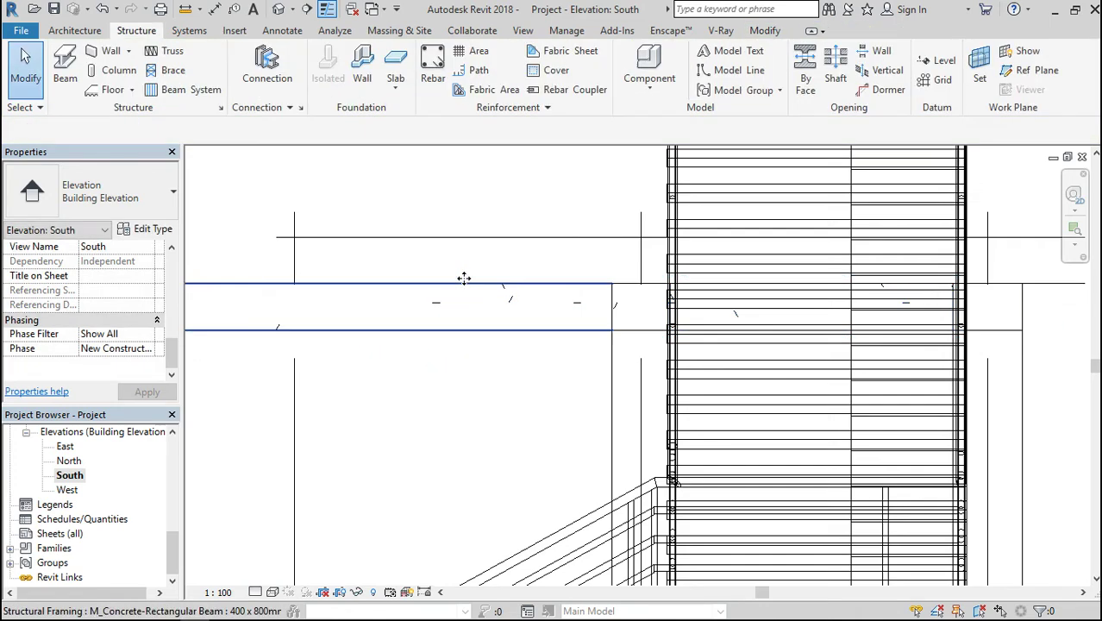
# Check the level offsets and geometric position properties of the beam between grids 4 and 8, and clear the selection.
pyautogui.click(468, 332)
pyautogui.moveTo(170, 349); pyautogui.dragTo(173, 294)
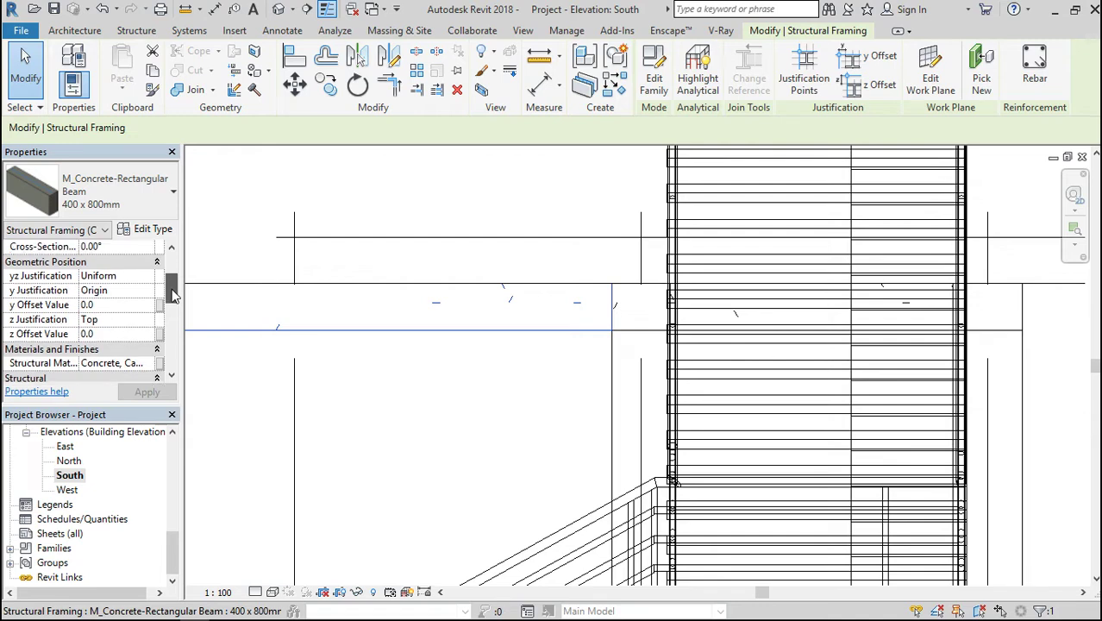
pyautogui.moveTo(173, 293); pyautogui.dragTo(172, 276)
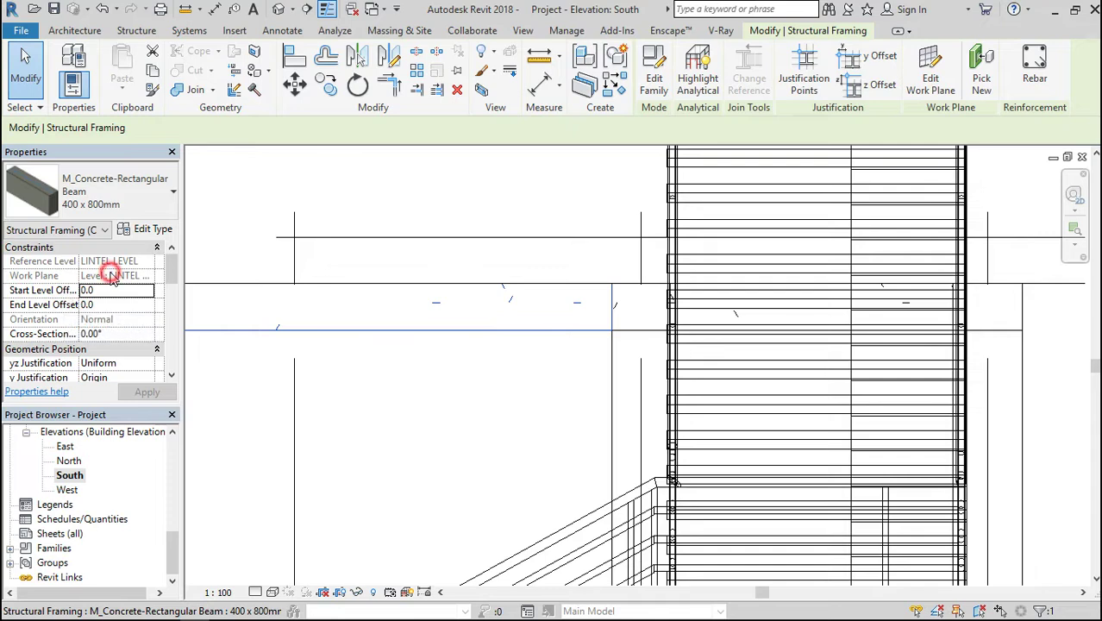
pyautogui.click(399, 183)
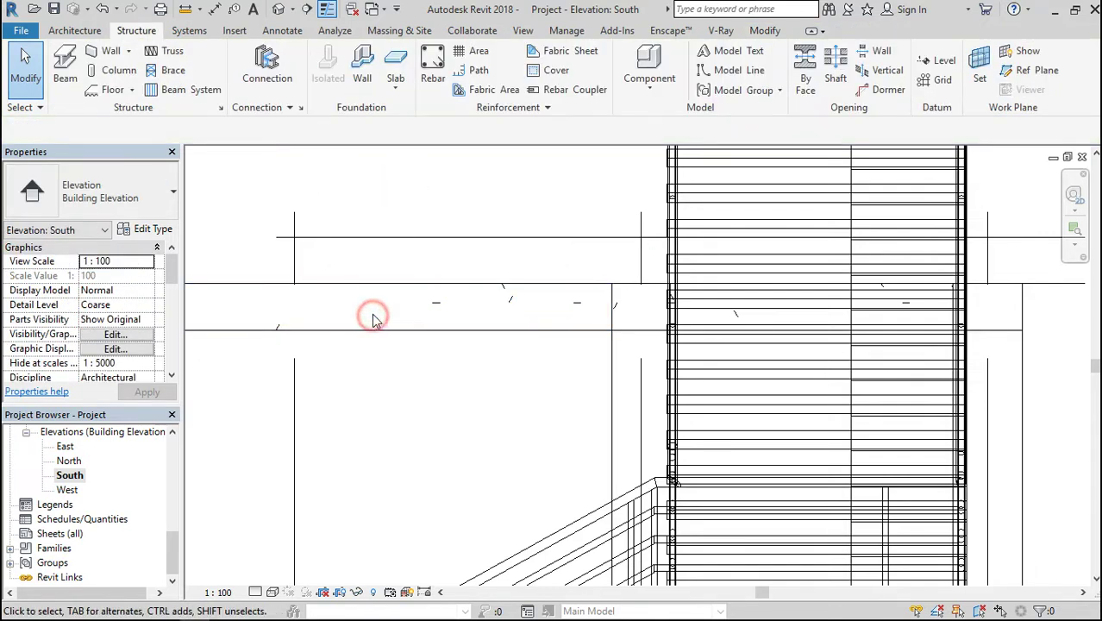
# Return to the 3D view without saving, select the 400 x 800mm 2 beam beside the stair and examine its level constraints.
pyautogui.click(281, 11)
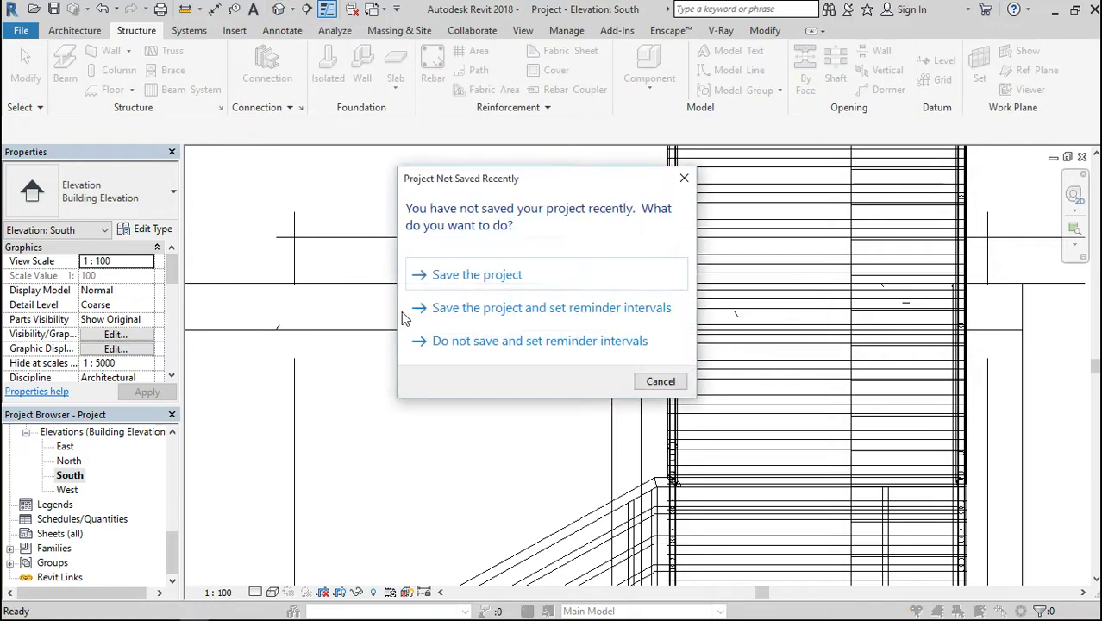
pyautogui.click(637, 384)
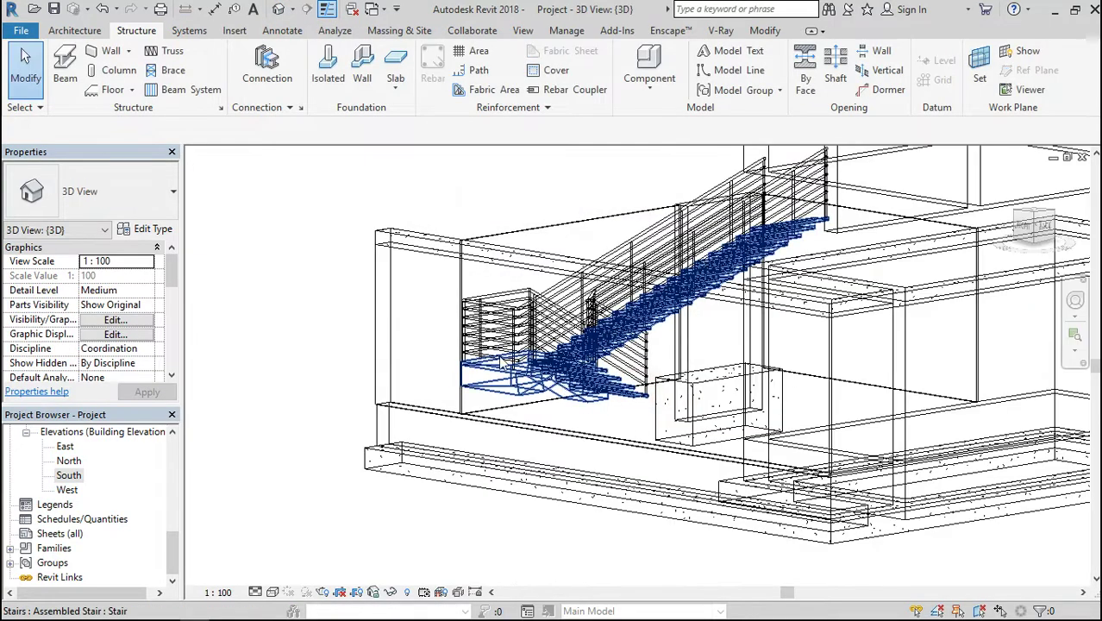
pyautogui.click(400, 245)
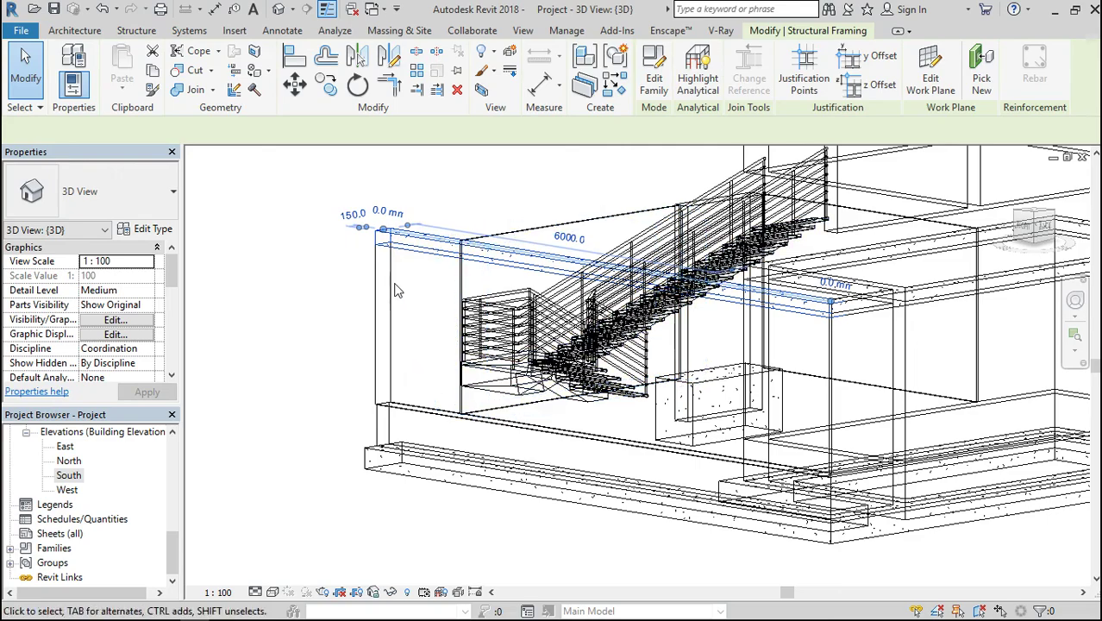
pyautogui.scroll(3, 310, 250)
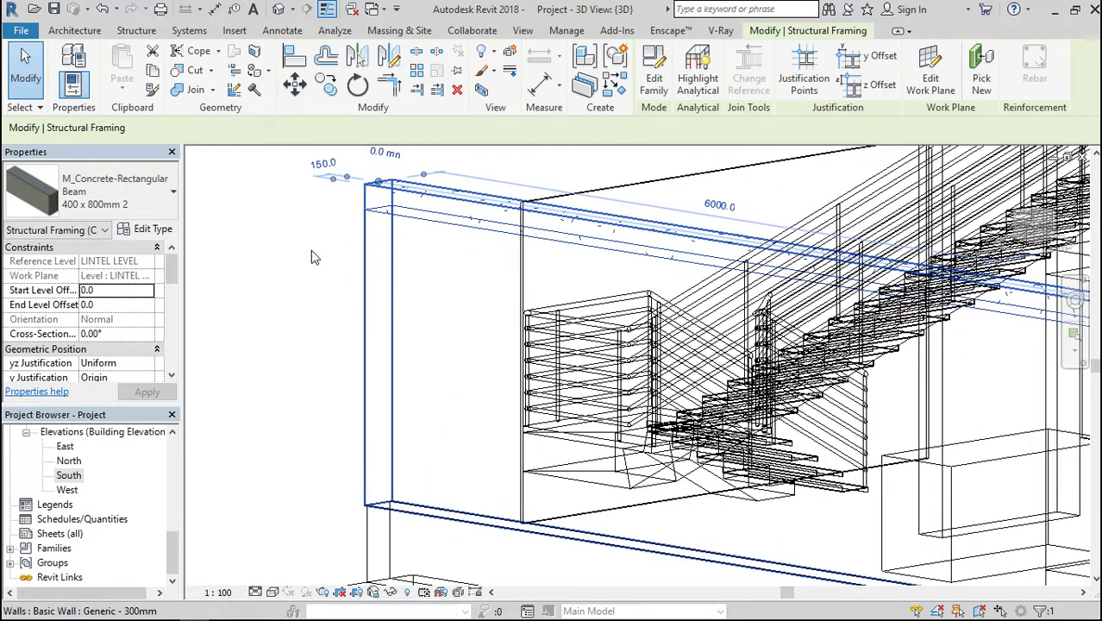
pyautogui.scroll(1, 229, 262)
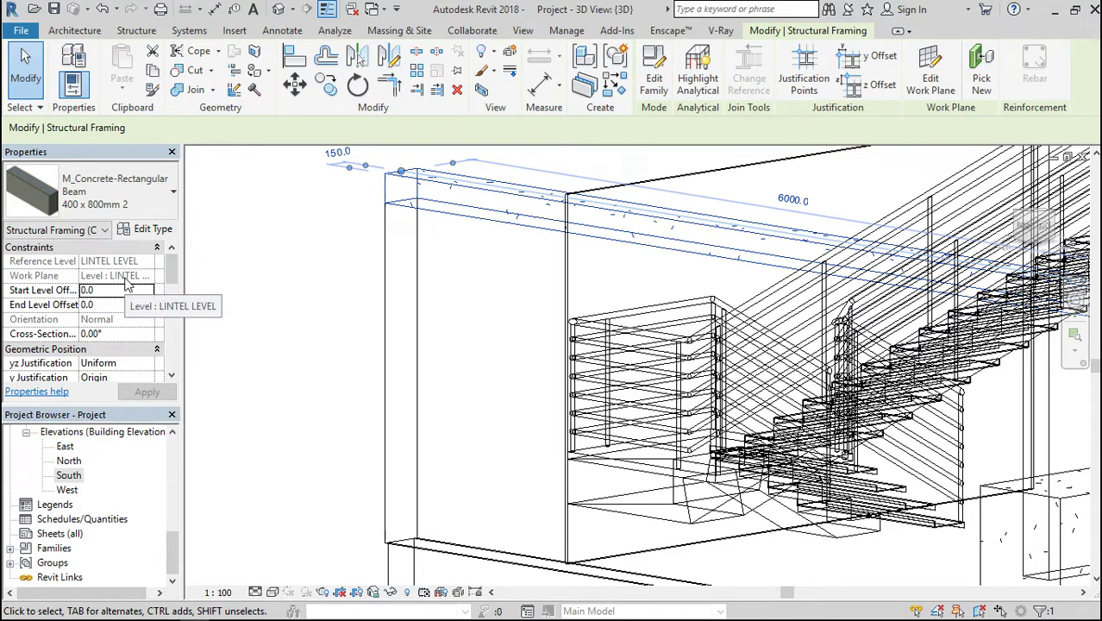
pyautogui.scroll(3, 470, 180)
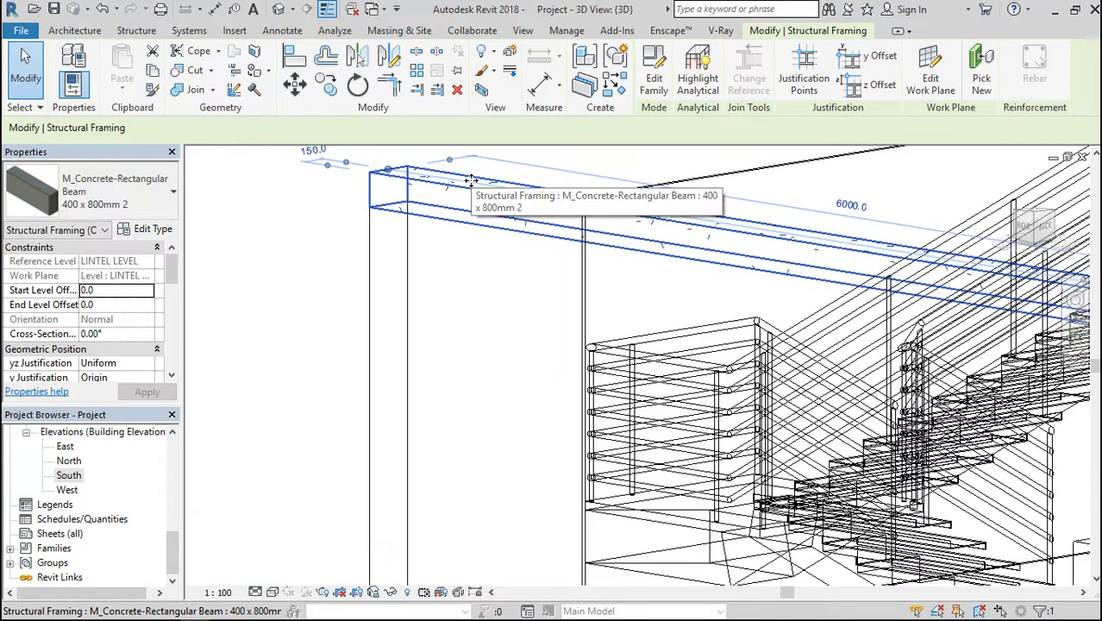
# Examine the selected 400 x 800mm 2 beam beside the stair in 3D and its height against the level lines in the South elevation.
pyautogui.scroll(-1, 470, 180)
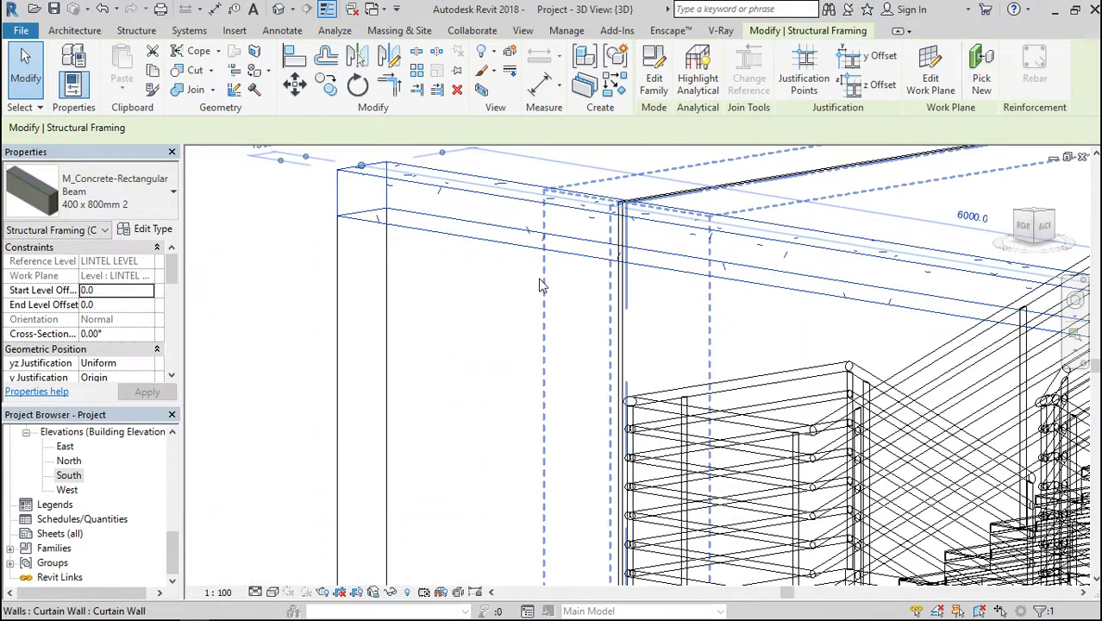
pyautogui.scroll(-2, 492, 207)
pyautogui.scroll(3, 494, 207)
pyautogui.scroll(-2, 494, 208)
pyautogui.scroll(-2, 494, 208)
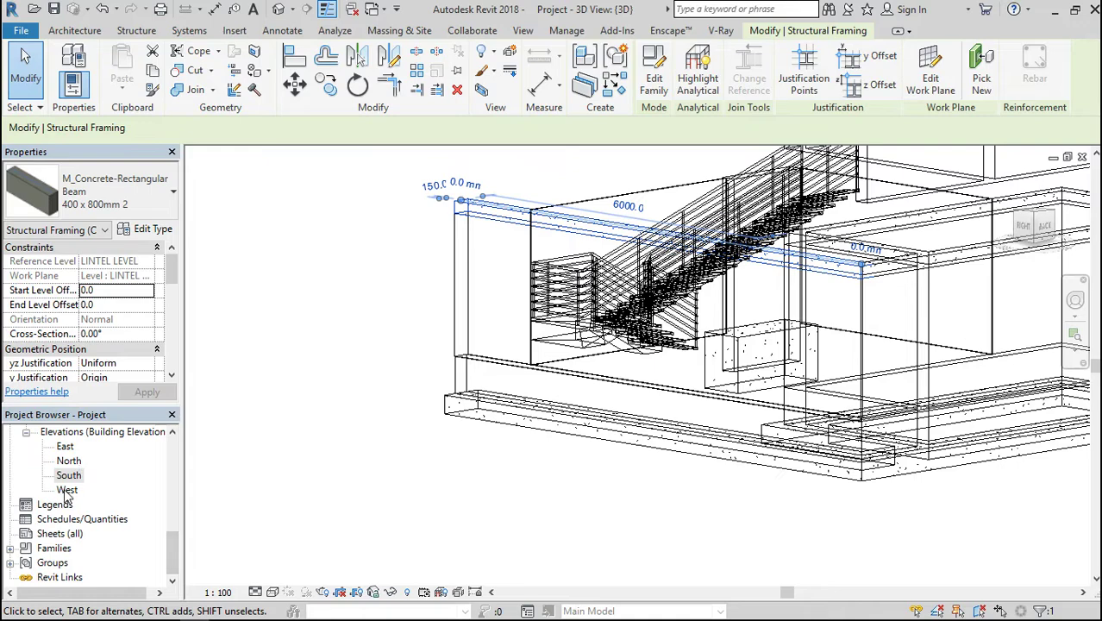
pyautogui.doubleClick(69, 476)
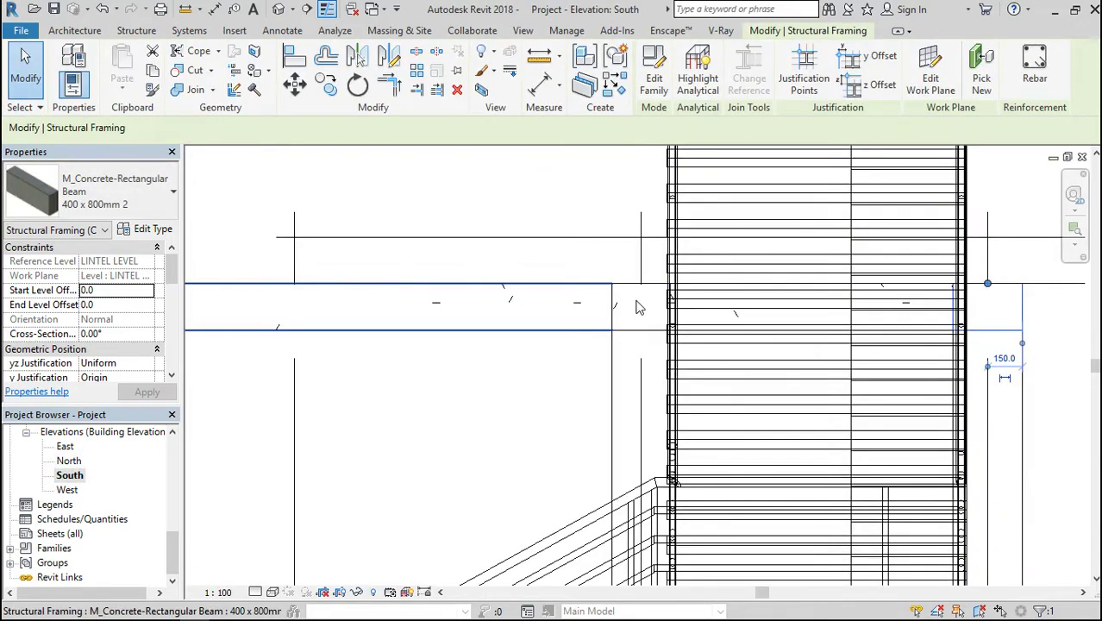
pyautogui.scroll(-5, 638, 308)
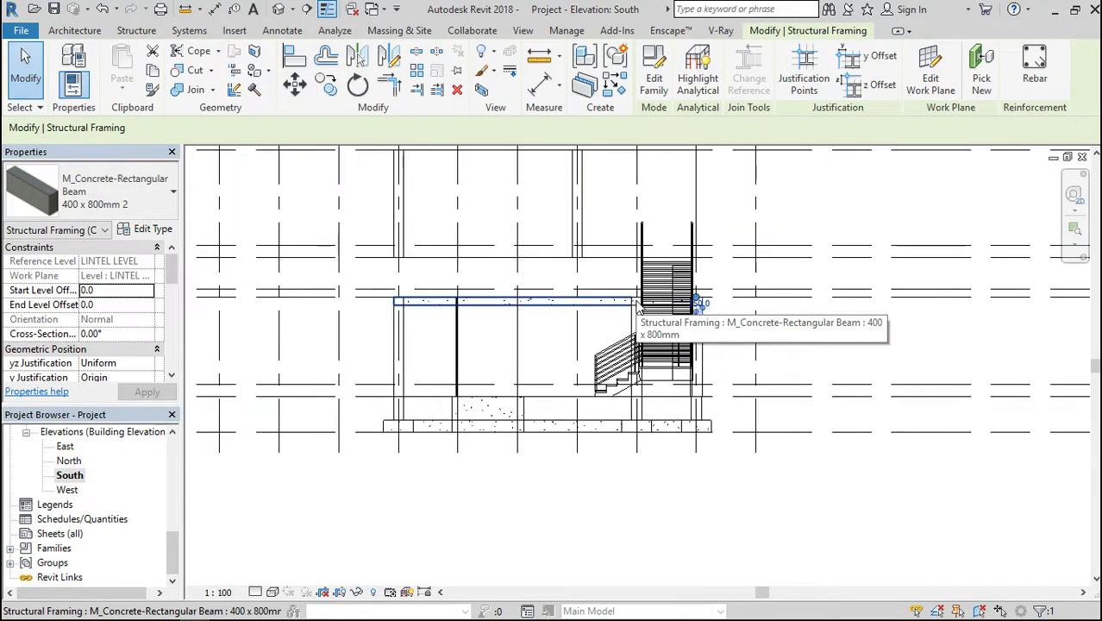
pyautogui.scroll(-2, 524, 382)
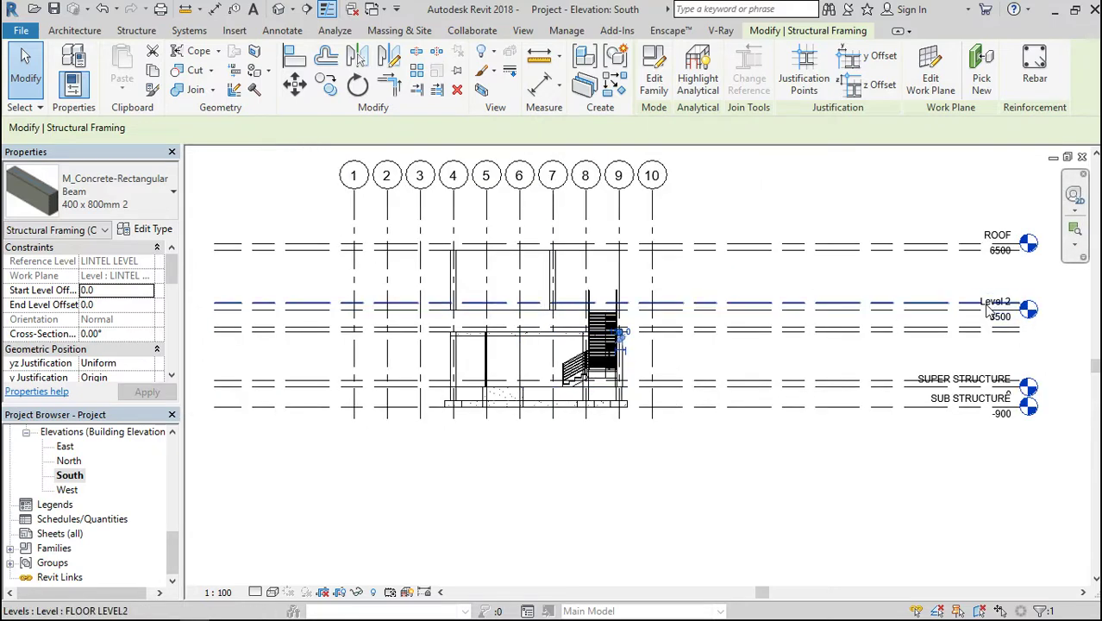
pyautogui.scroll(2, 988, 311)
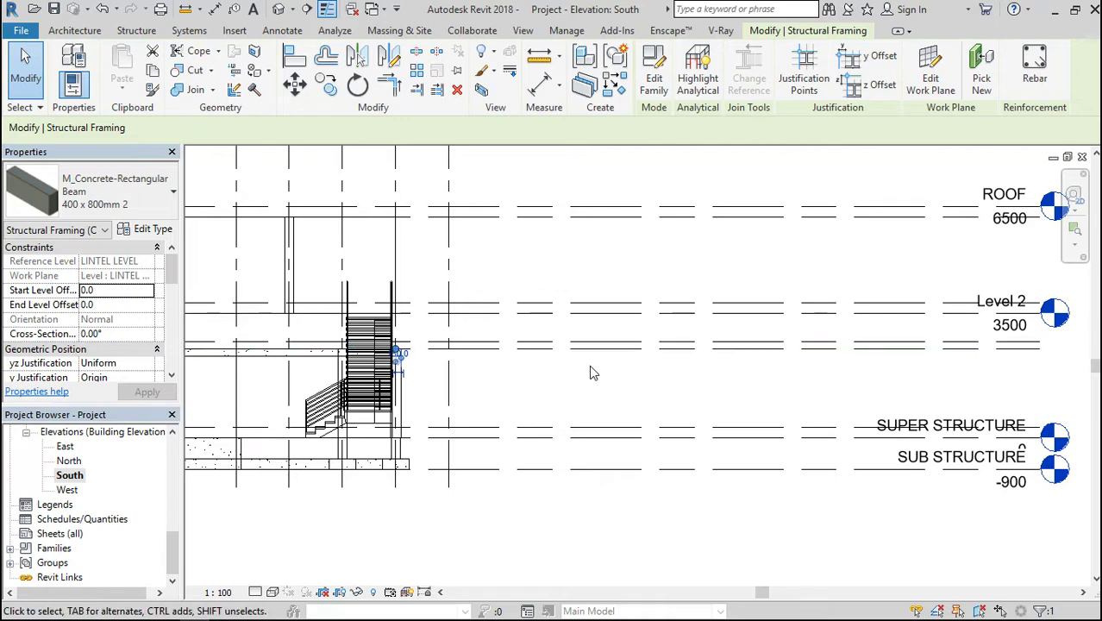
pyautogui.scroll(-1, 595, 340)
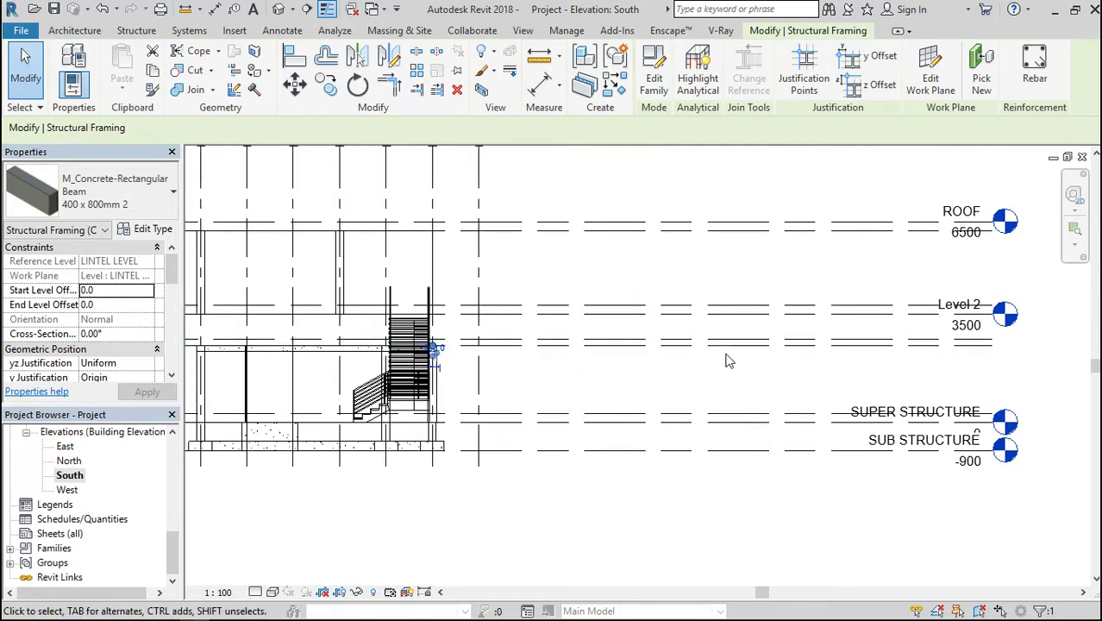
pyautogui.scroll(-1, 729, 360)
pyautogui.scroll(3, 315, 323)
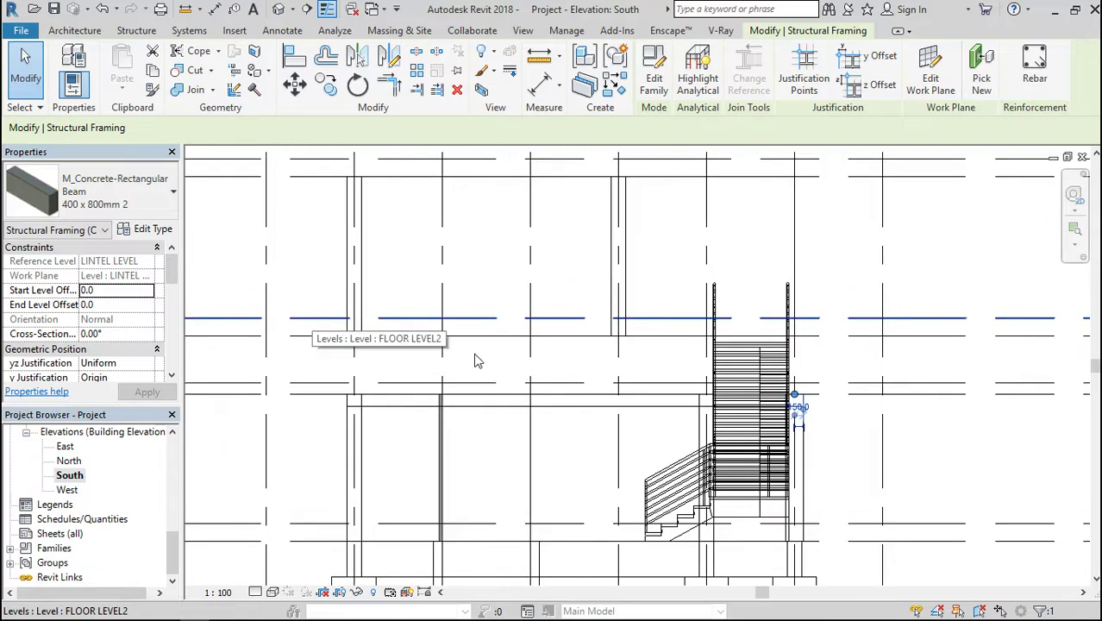
pyautogui.scroll(2, 500, 398)
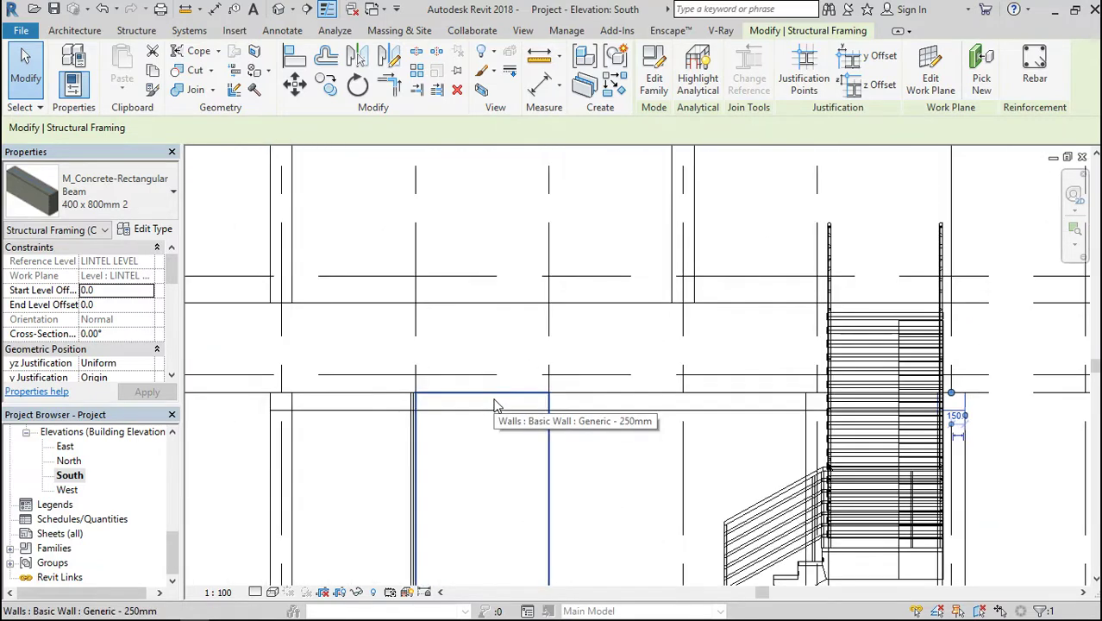
pyautogui.scroll(-1, 521, 369)
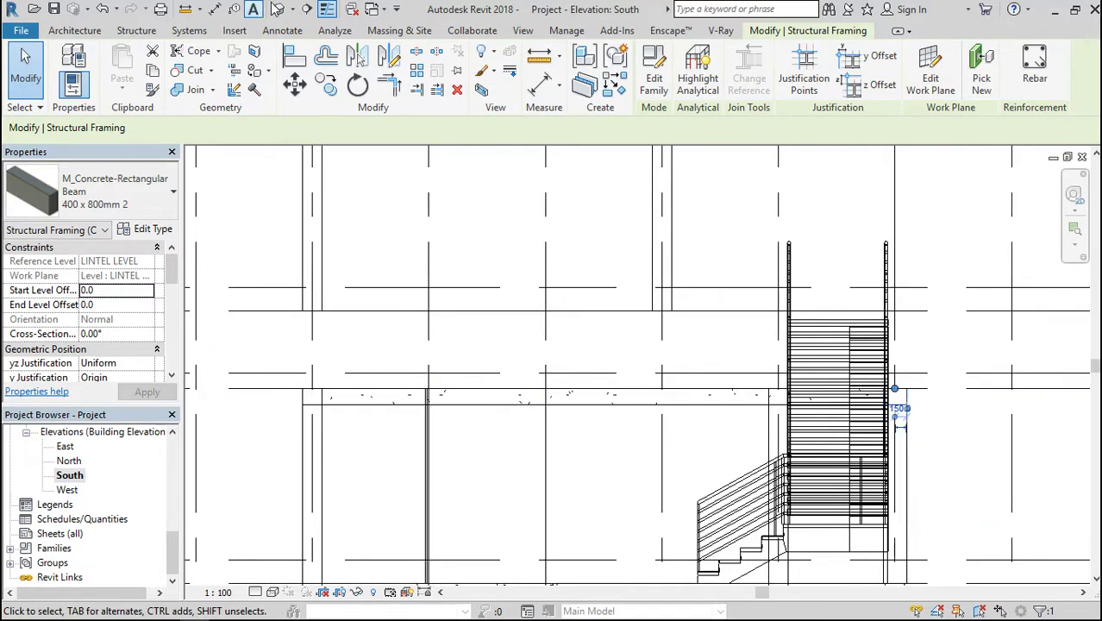
# Return to the 3D view and delete the 400 x 800mm 2 beam on the wall beside the stair.
pyautogui.click(276, 10)
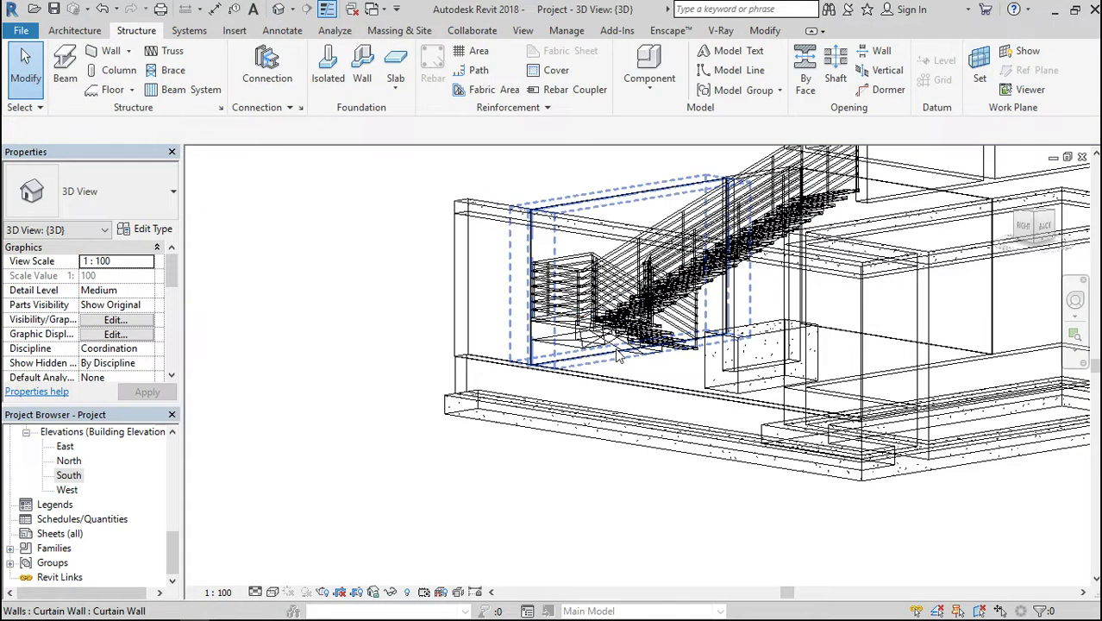
pyautogui.keyDown('shift'); pyautogui.moveTo(617, 355); pyautogui.dragTo(541, 212, button='middle'); pyautogui.keyUp('shift')
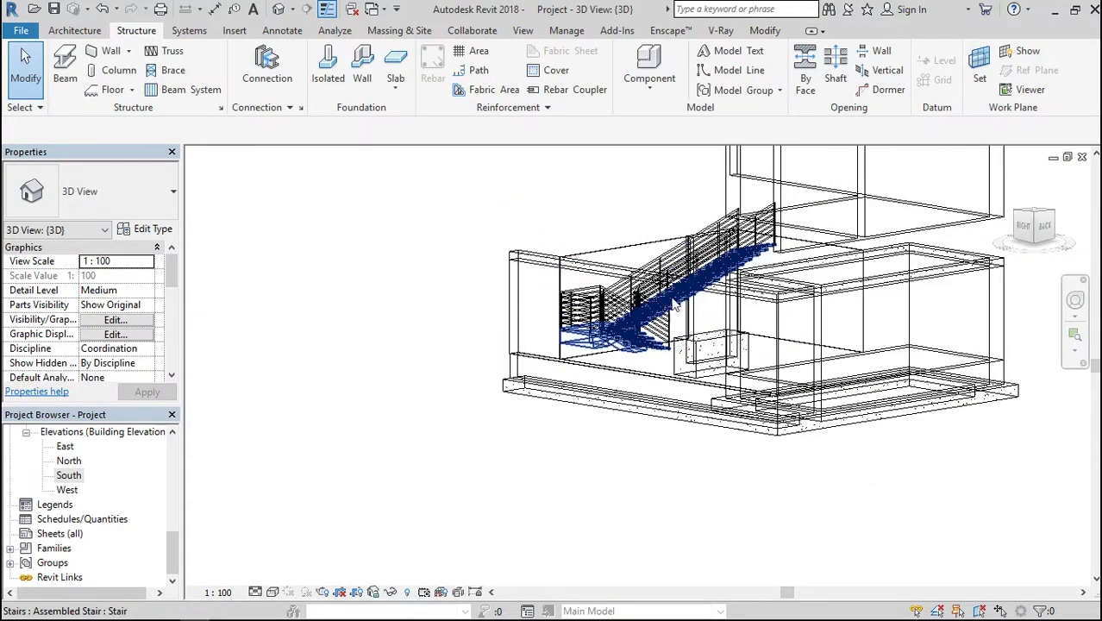
pyautogui.scroll(2, 732, 406)
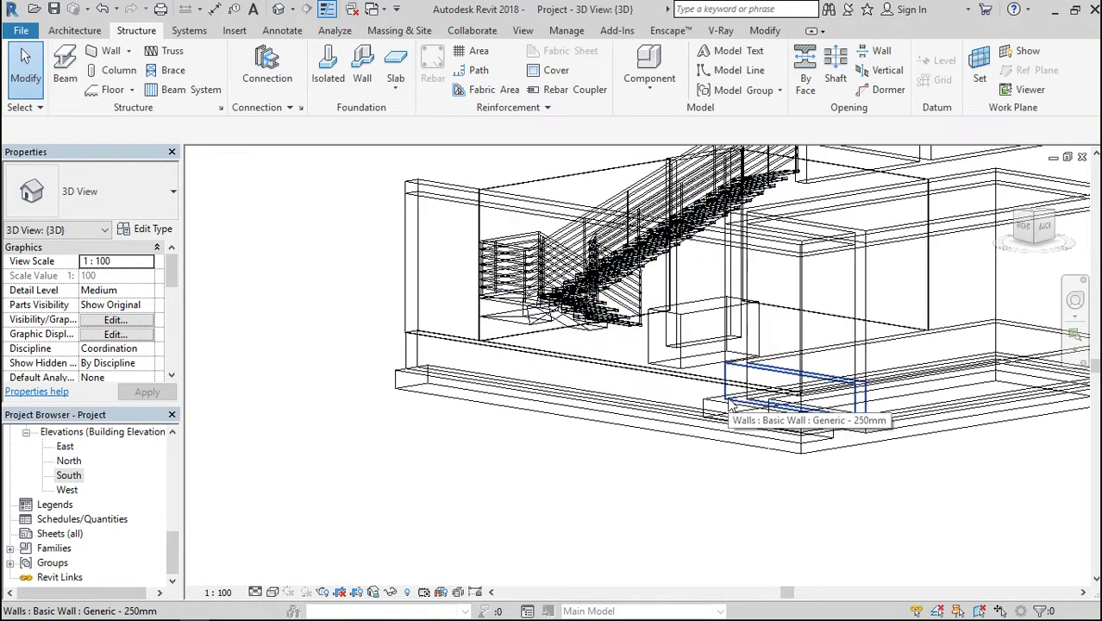
pyautogui.click(443, 184)
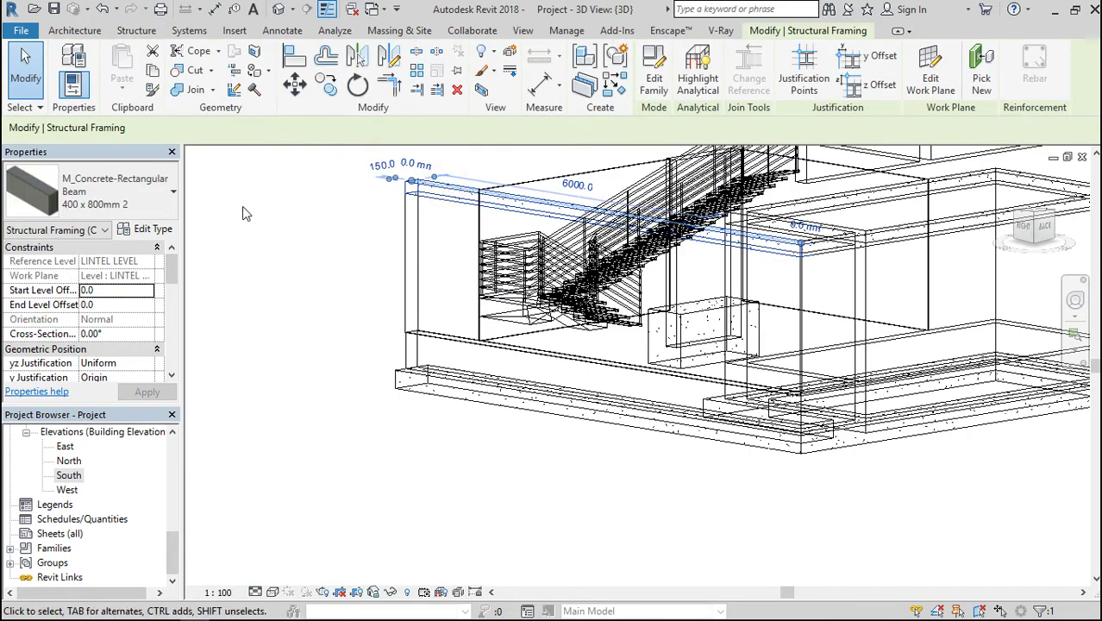
pyautogui.scroll(1, 186, 323)
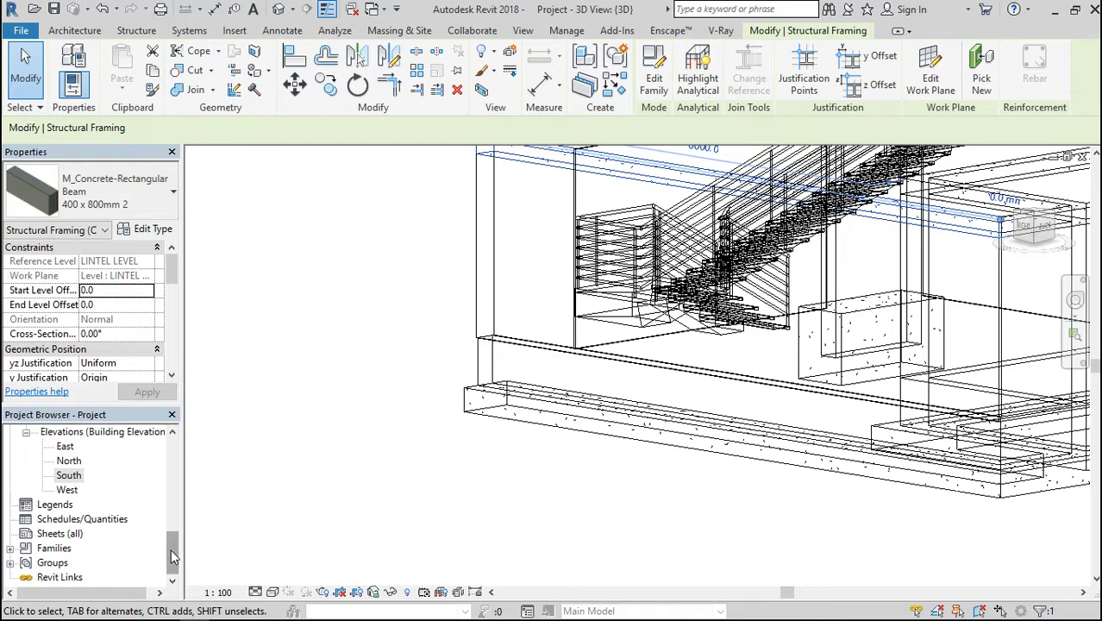
pyautogui.scroll(-1, 252, 520)
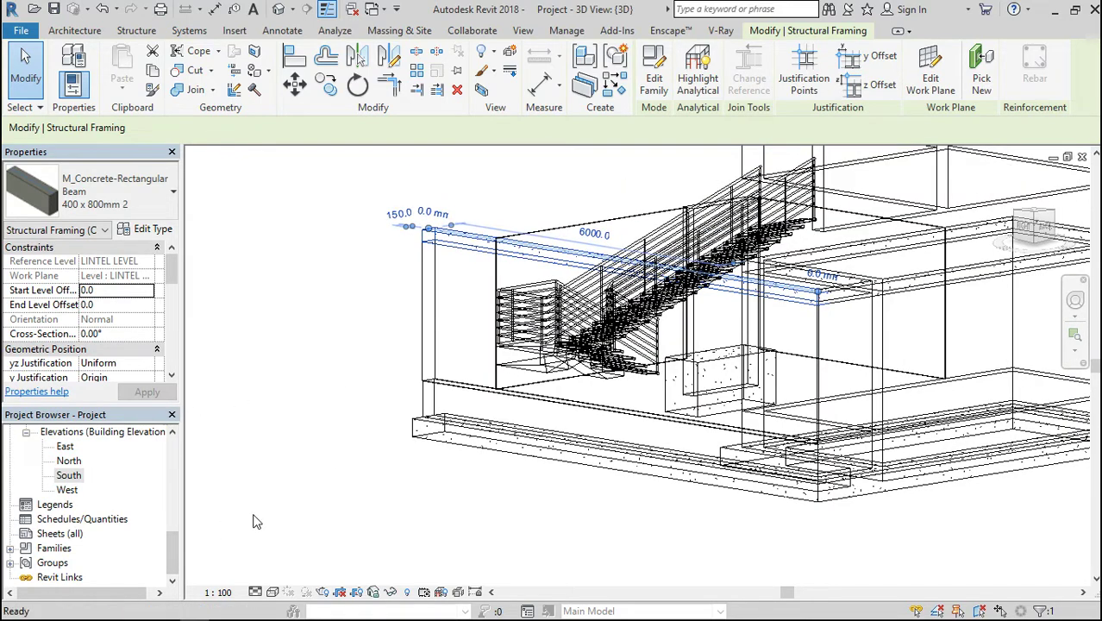
pyautogui.click(253, 520)
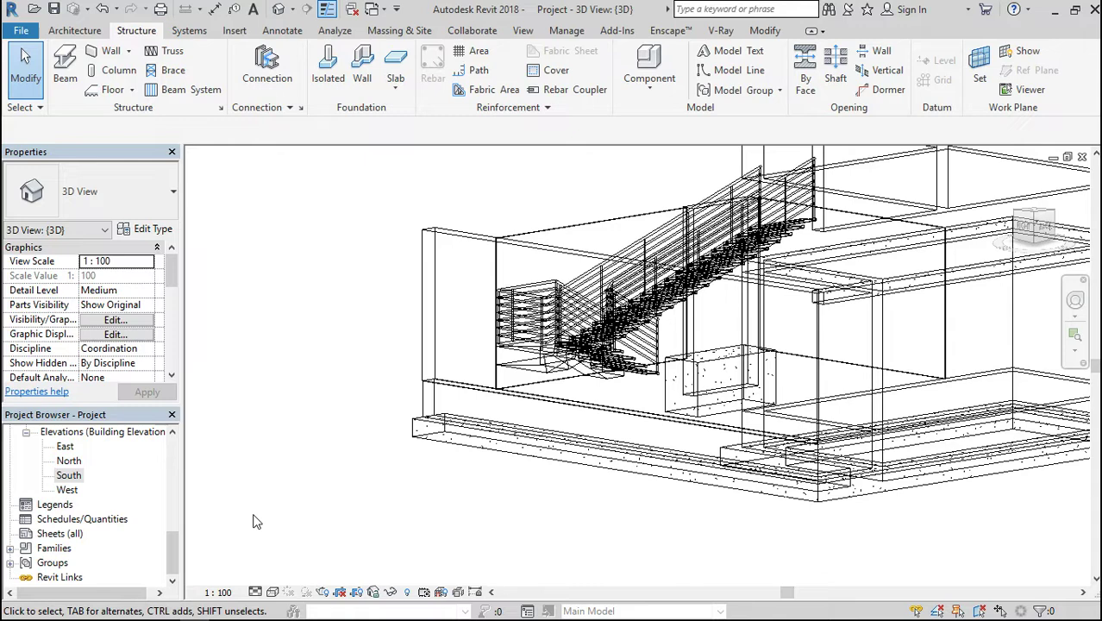
# Select all instances of the 400 x 800mm beam type in the entire project and delete them.
pyautogui.rightClick(844, 298)
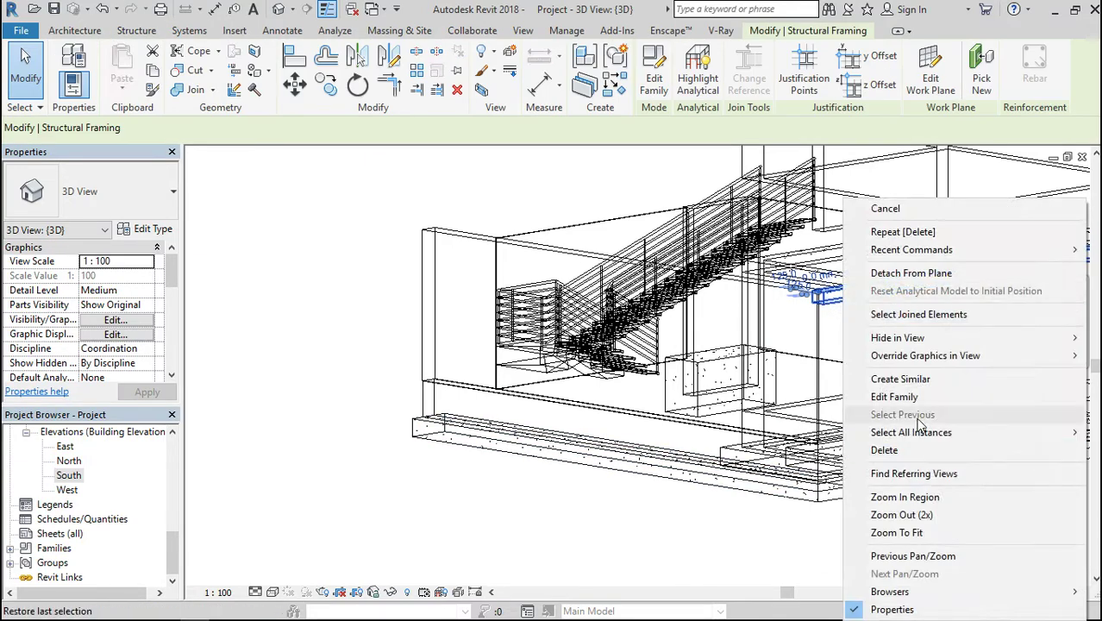
pyautogui.moveTo(922, 431)
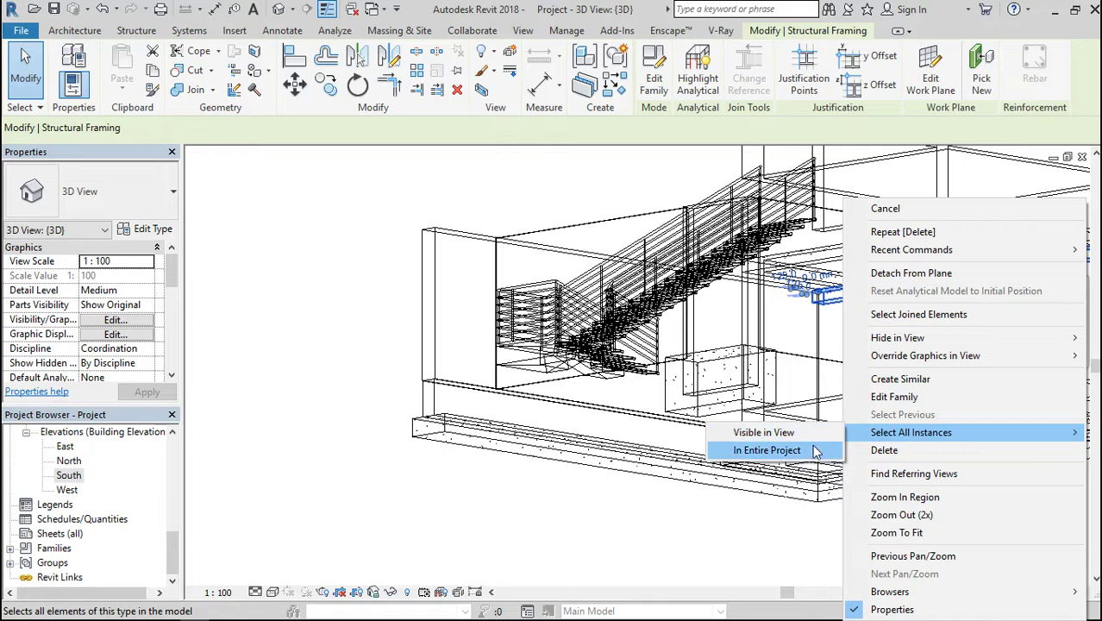
pyautogui.click(812, 449)
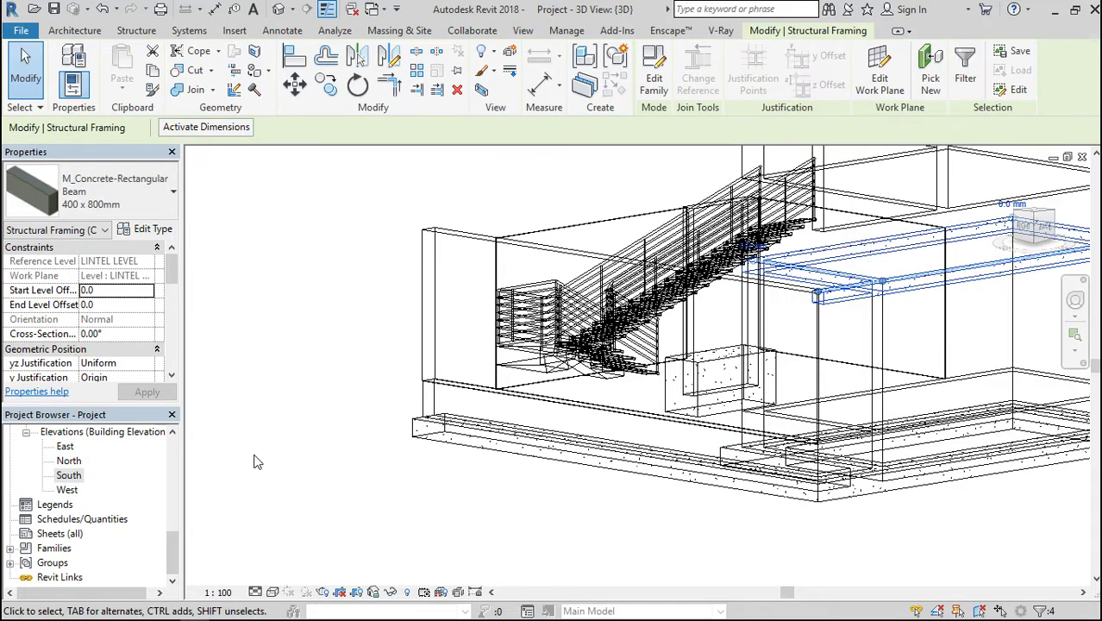
pyautogui.click(253, 462)
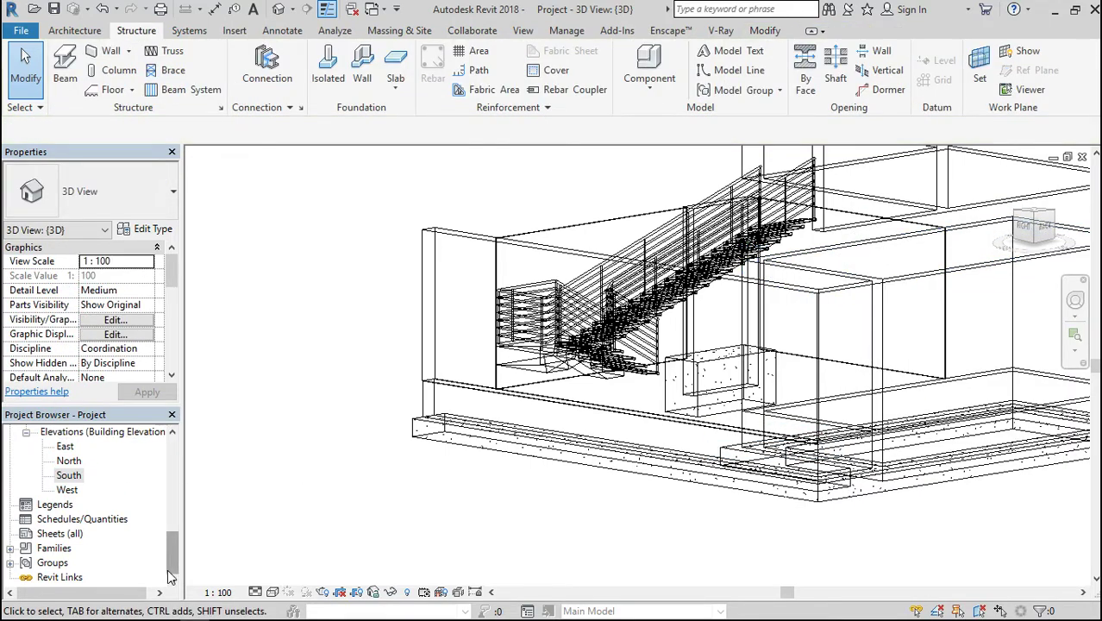
# On the LINTEL LEVEL floor plan, draw a 400 x 800mm concrete beam along grid B from grid 4 to grid 9, with CORSE WORK as placement plane.
pyautogui.moveTo(171, 562); pyautogui.dragTo(179, 468)
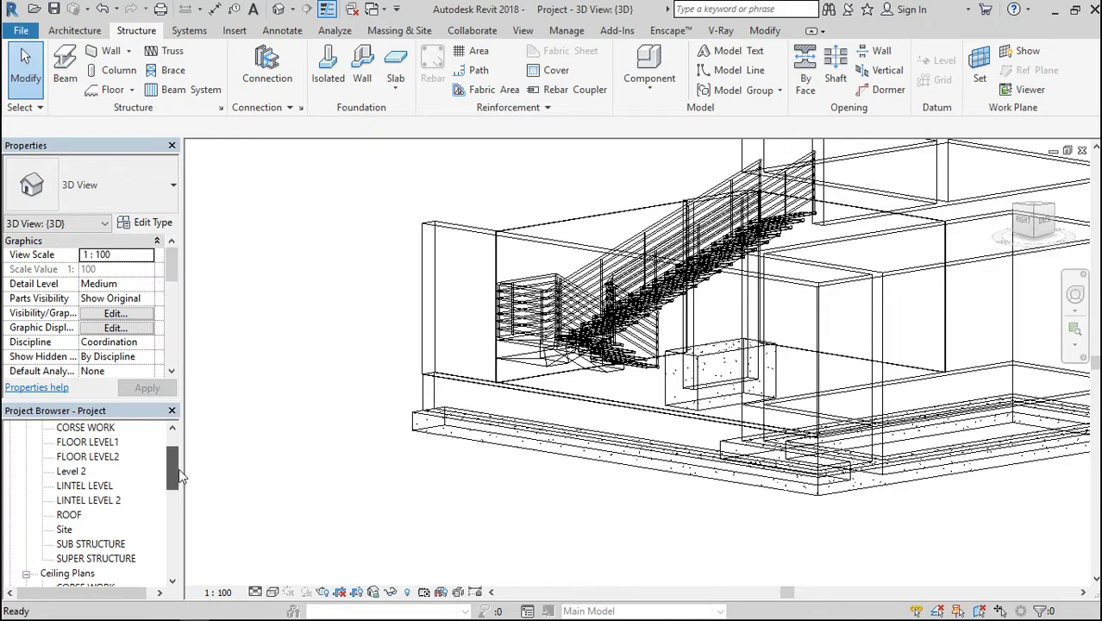
pyautogui.doubleClick(101, 488)
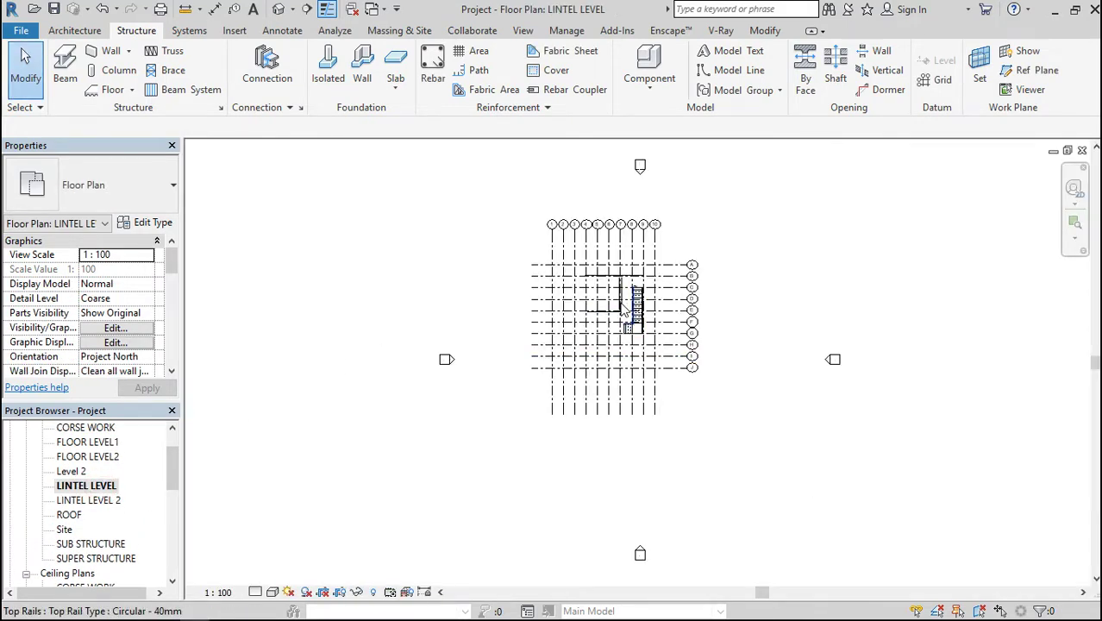
pyautogui.scroll(5, 625, 310)
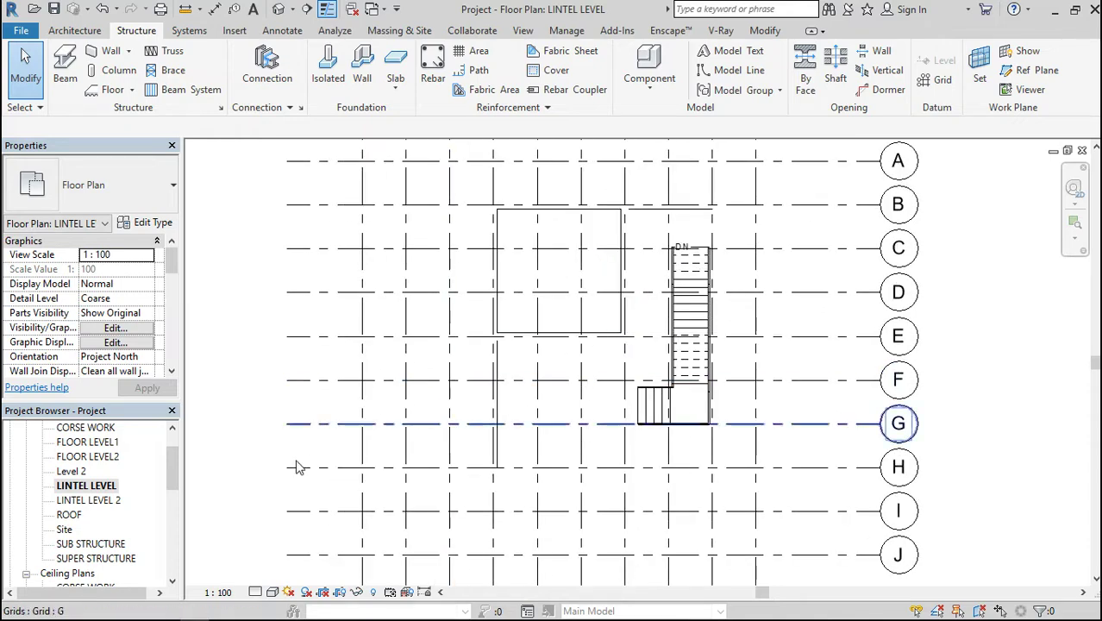
pyautogui.click(64, 67)
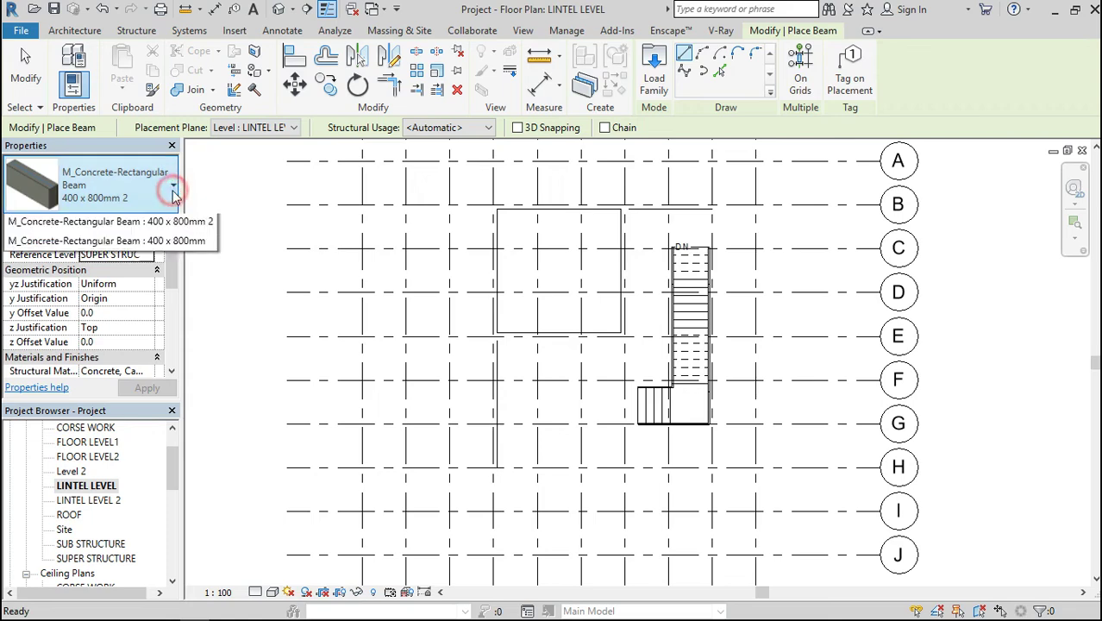
pyautogui.click(173, 185)
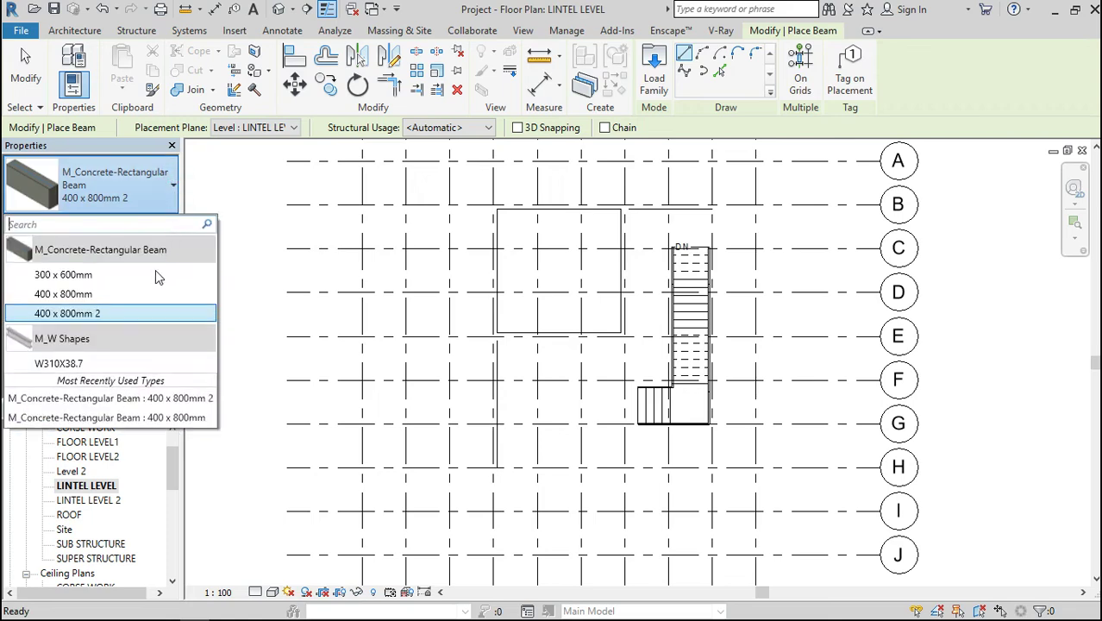
pyautogui.moveTo(127, 306)
pyautogui.click(122, 301)
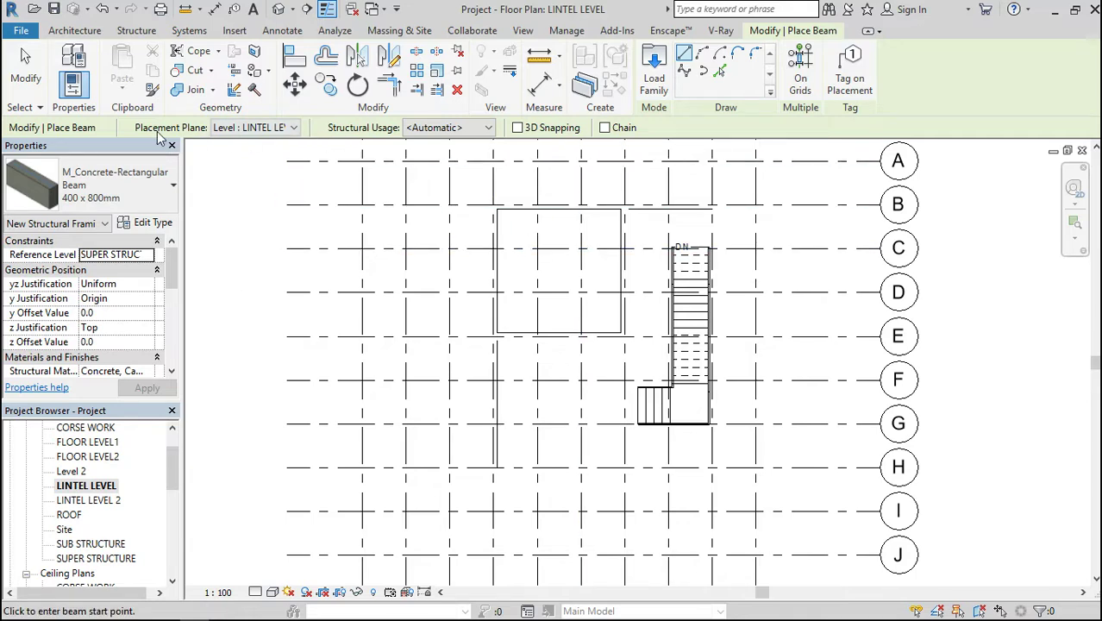
pyautogui.click(292, 127)
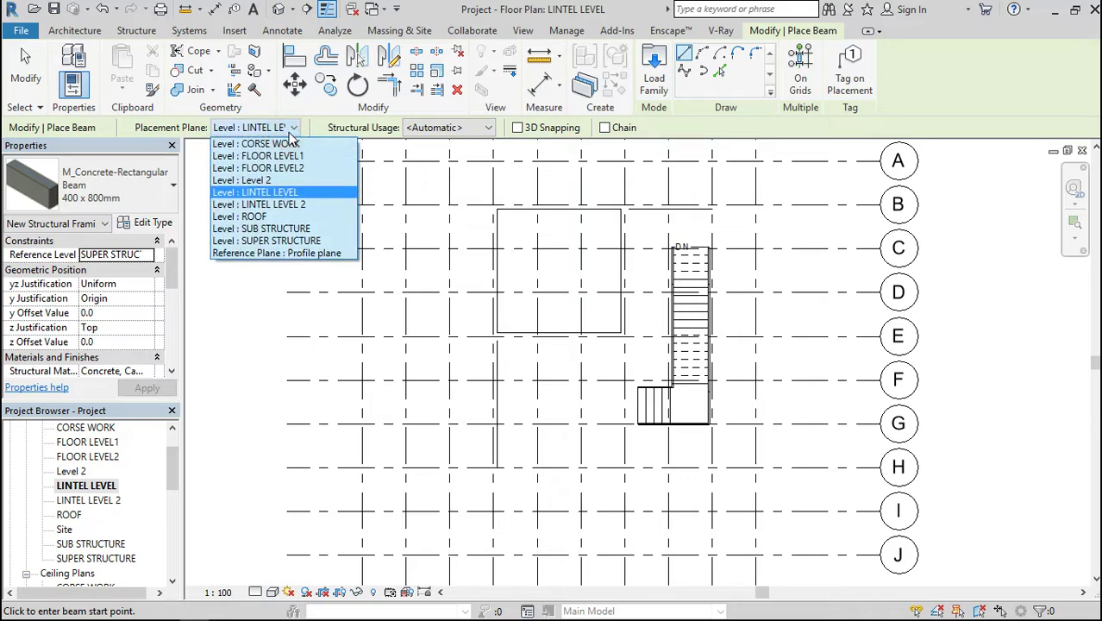
pyautogui.click(296, 145)
pyautogui.scroll(3, 487, 203)
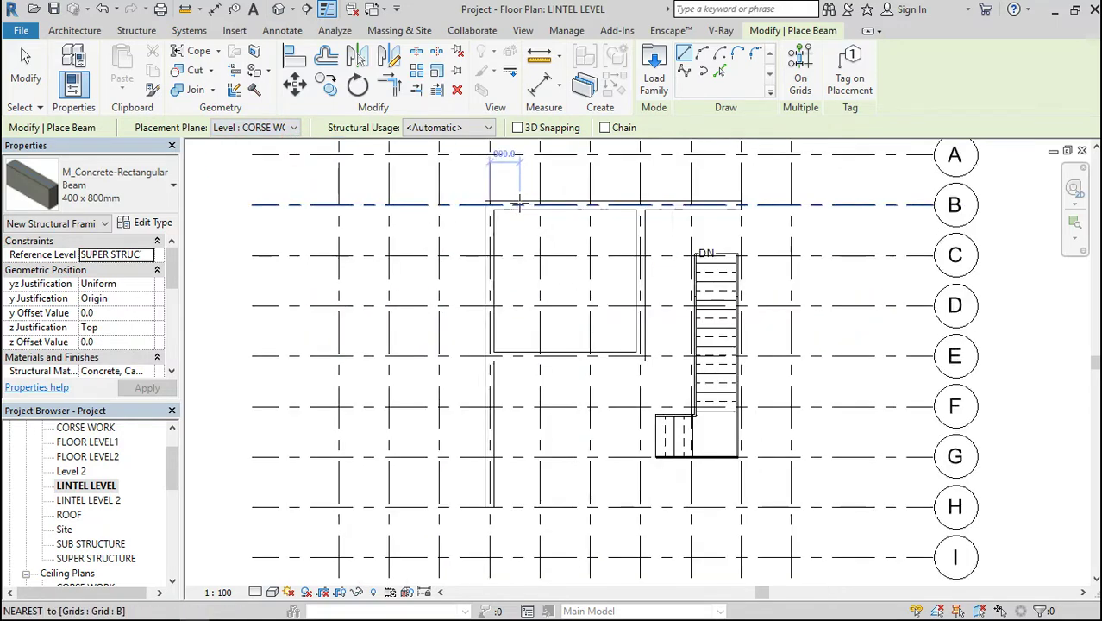
pyautogui.click(464, 207)
pyautogui.scroll(-2, 465, 208)
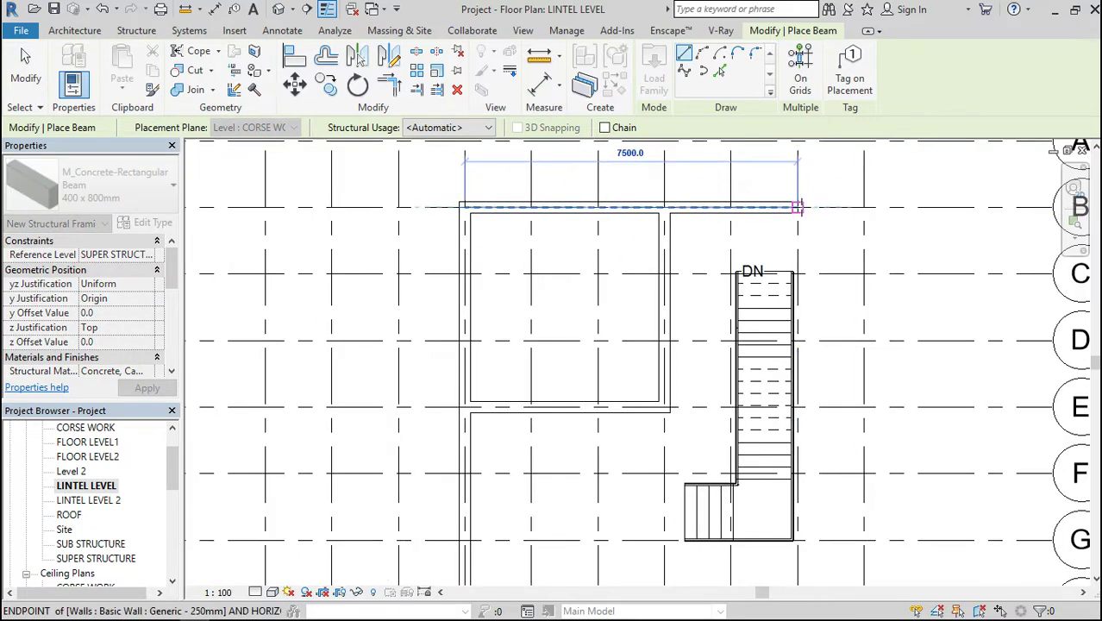
pyautogui.click(797, 207)
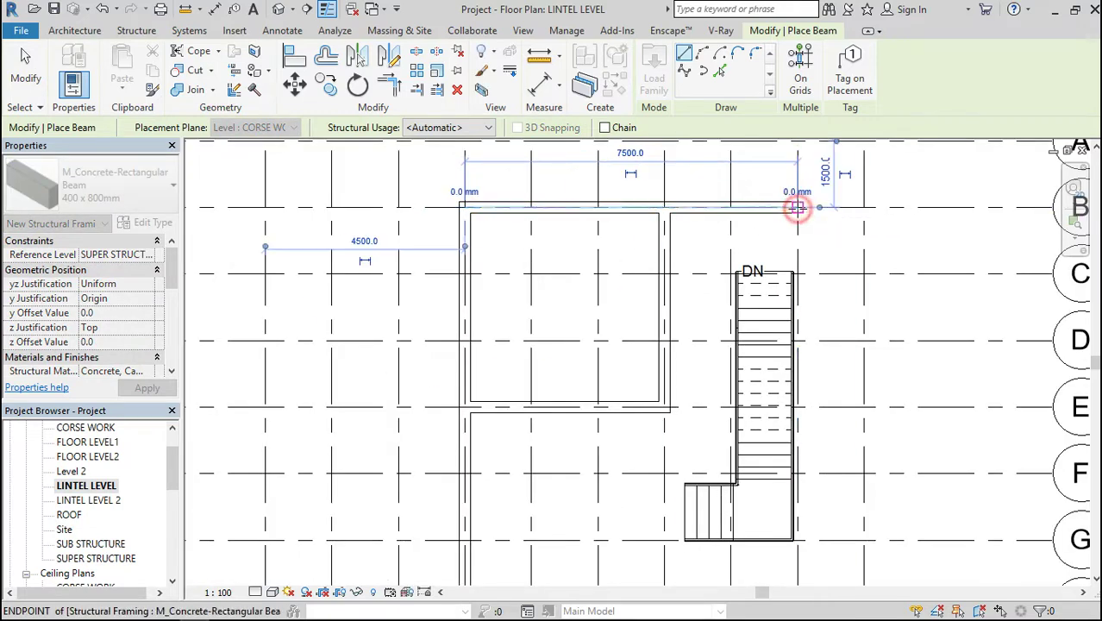
# Inspect how the new grid B beam sits on the wall in the 3D view, and reopen the LINTEL LEVEL floor plan.
pyautogui.click(277, 10)
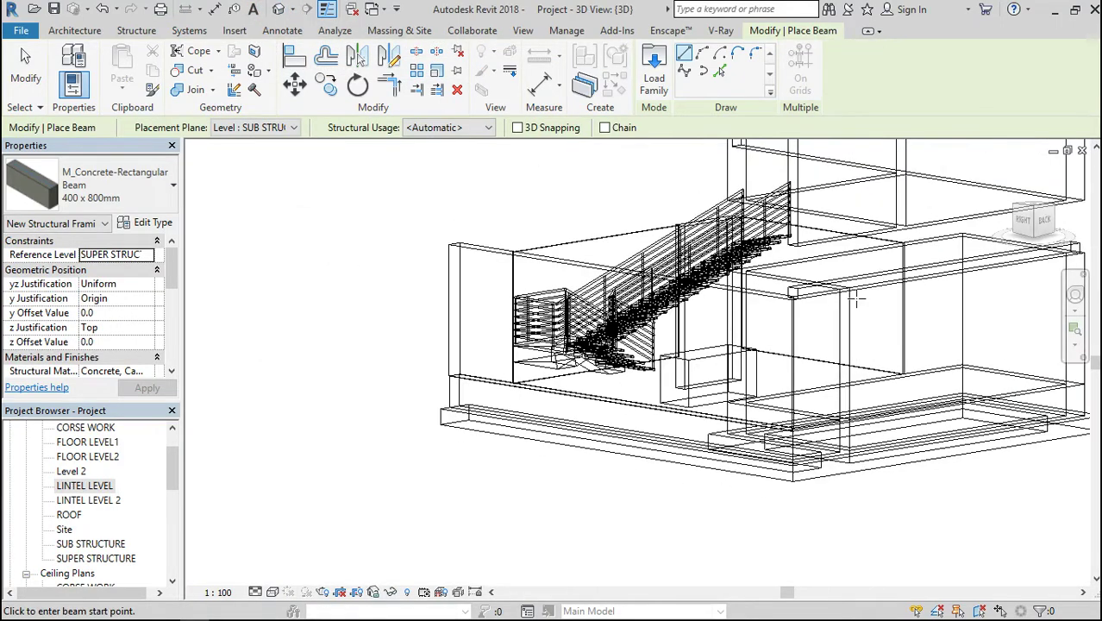
pyautogui.scroll(6, 819, 312)
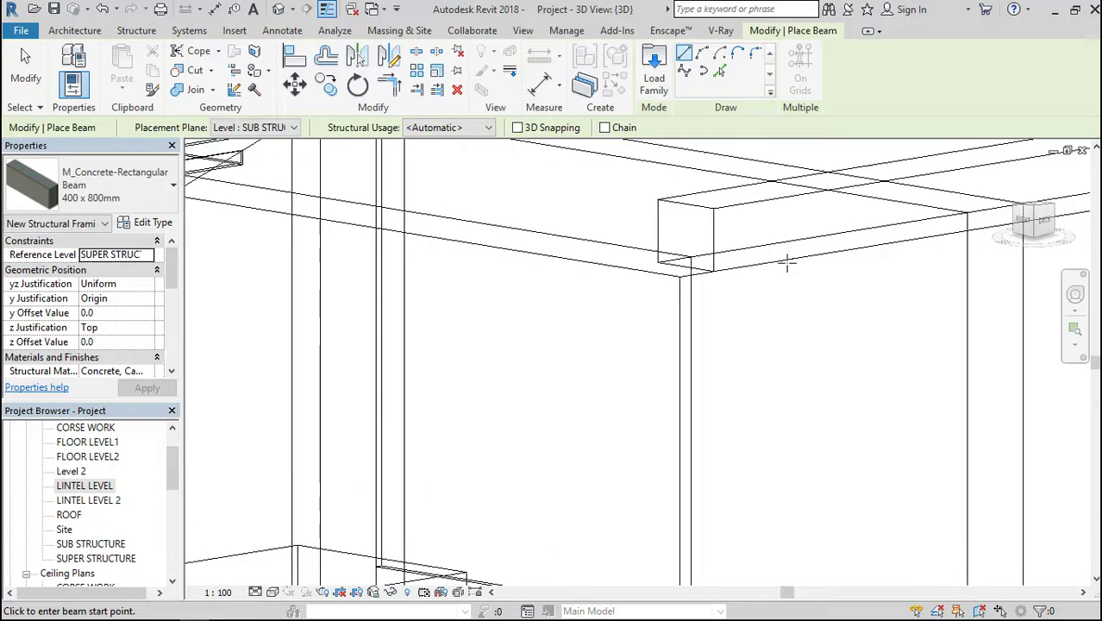
pyautogui.scroll(-8, 692, 266)
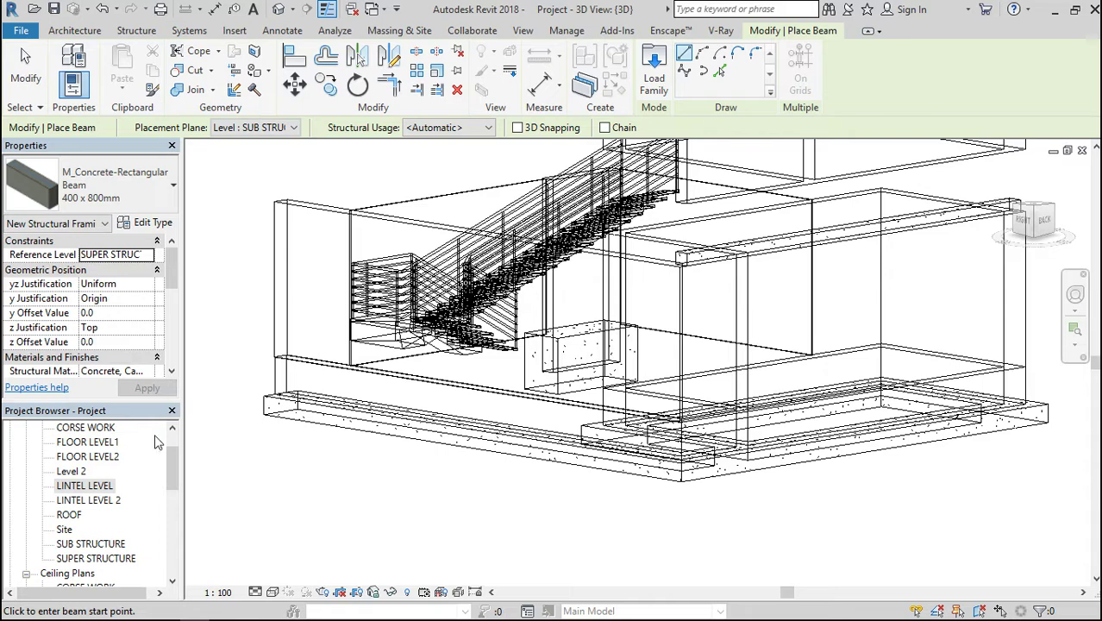
pyautogui.doubleClick(90, 490)
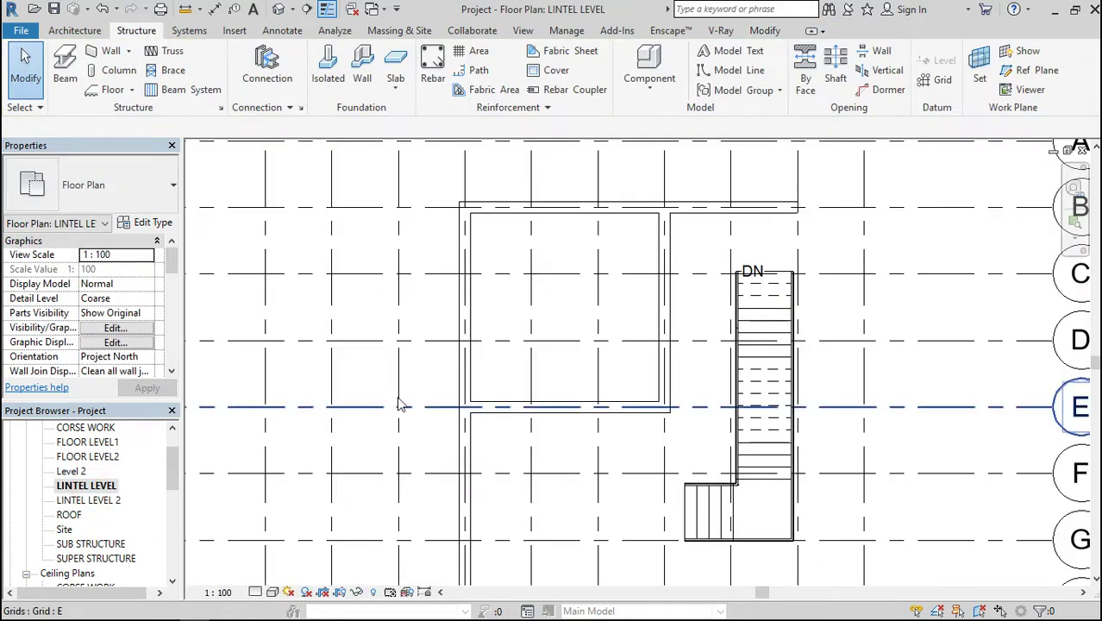
# Set the LINTEL LEVEL floor plan to the Wireframe visual style.
pyautogui.click(274, 593)
pyautogui.click(312, 495)
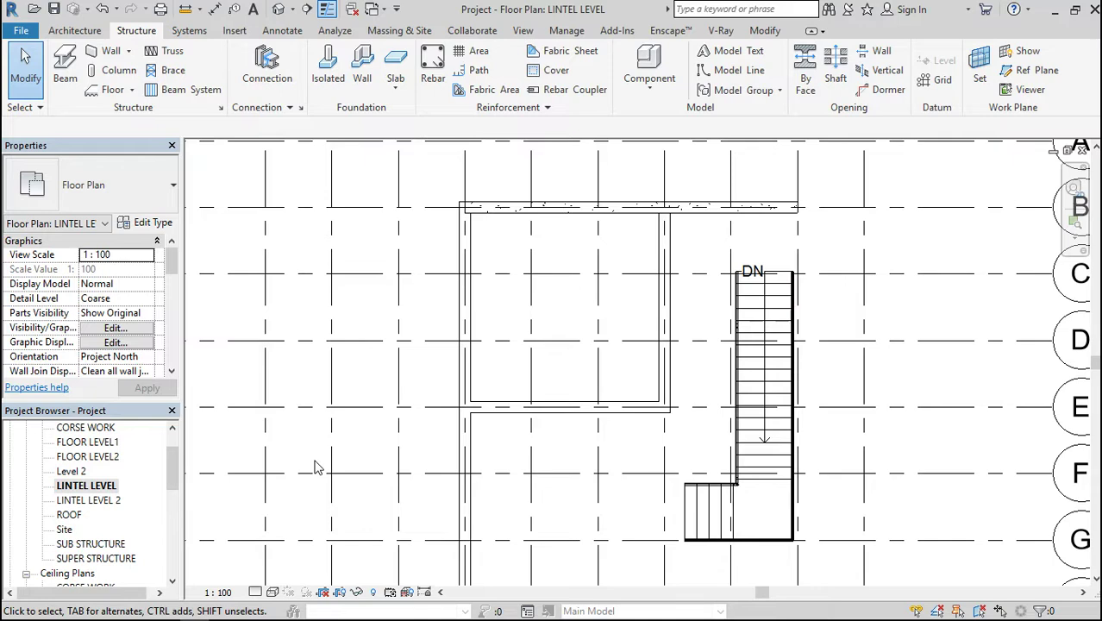
# Draw a 400 x 800mm concrete beam along grid 4 from grid B to grid H, with CORSE WORK as placement plane.
pyautogui.click(61, 77)
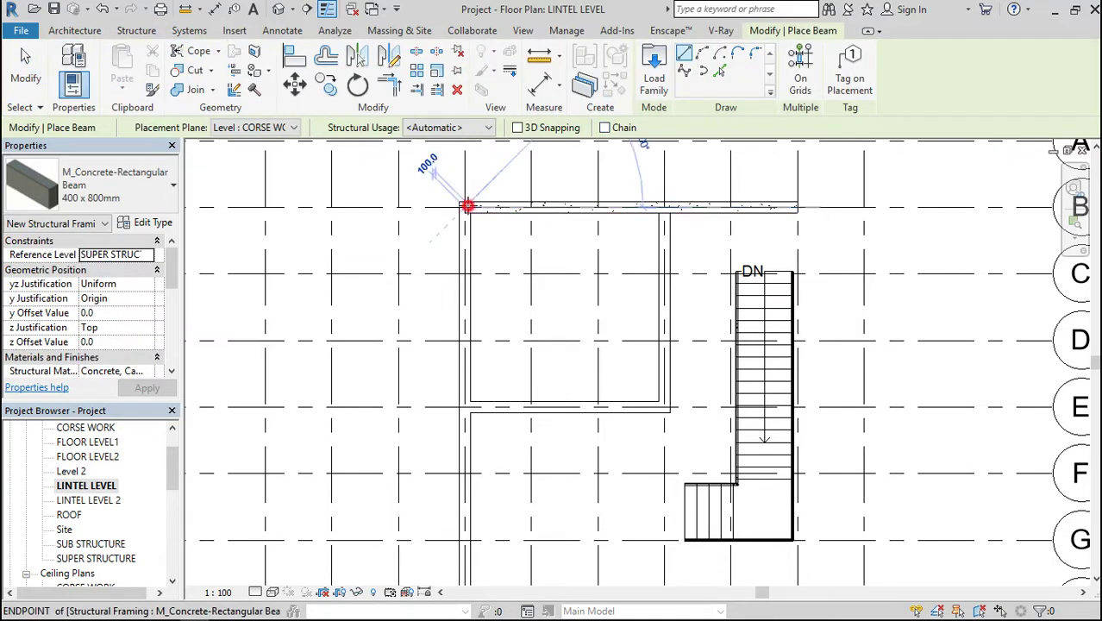
pyautogui.click(466, 205)
pyautogui.scroll(-1, 463, 356)
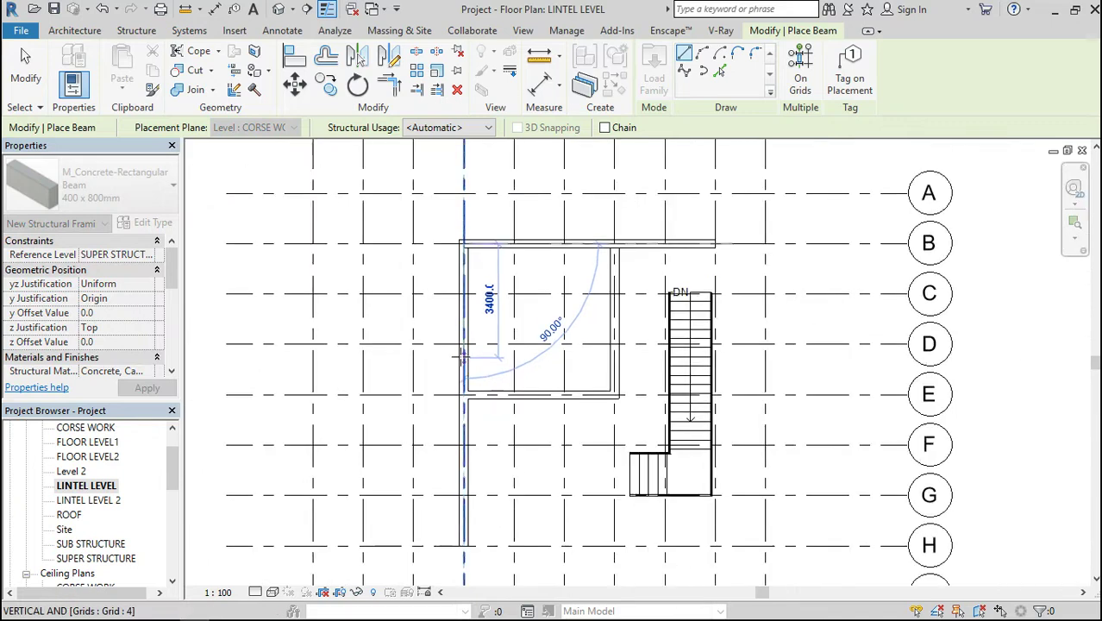
pyautogui.scroll(-1, 463, 356)
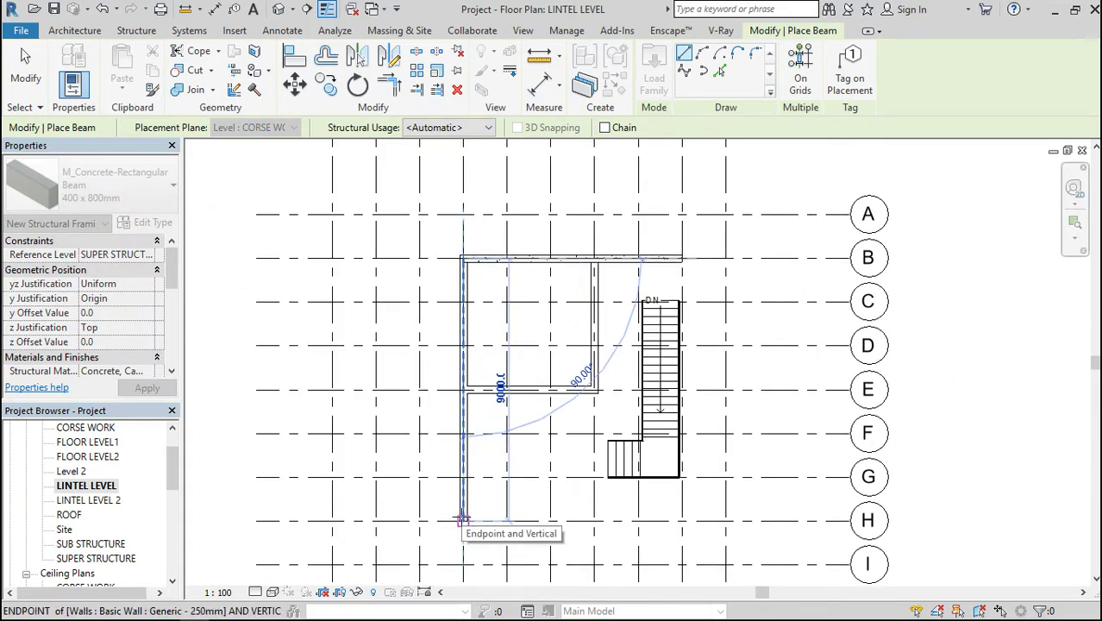
pyautogui.click(462, 519)
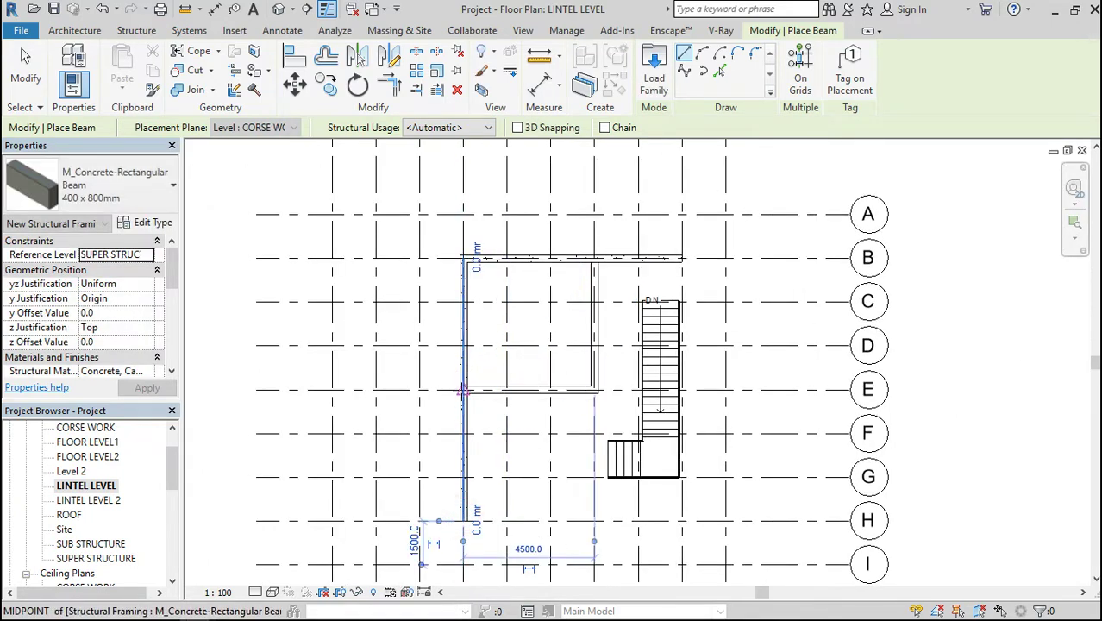
# Draw 400 x 800mm beams along grid E from grid 4 to grid 7 and along grid 7 from grid E to grid B.
pyautogui.click(463, 391)
pyautogui.scroll(3, 563, 388)
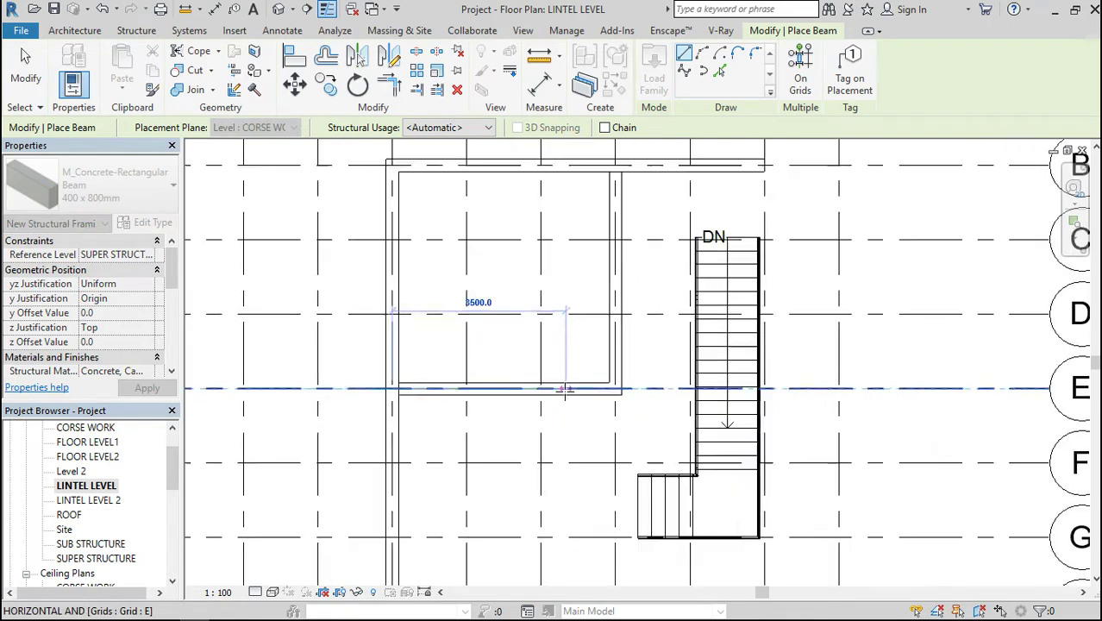
pyautogui.click(634, 387)
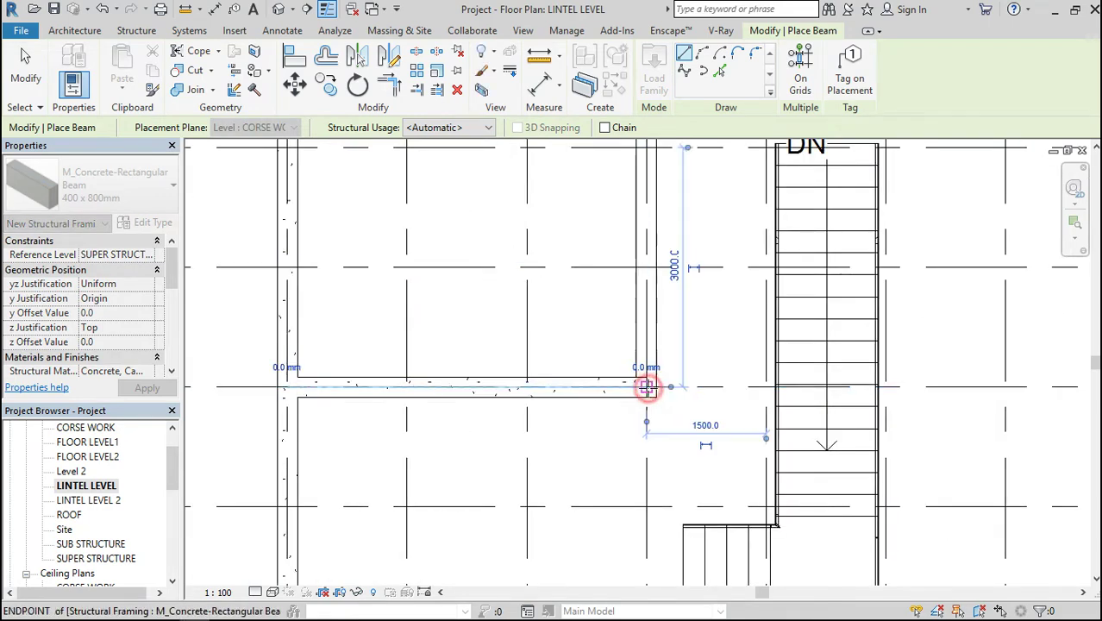
pyautogui.click(636, 387)
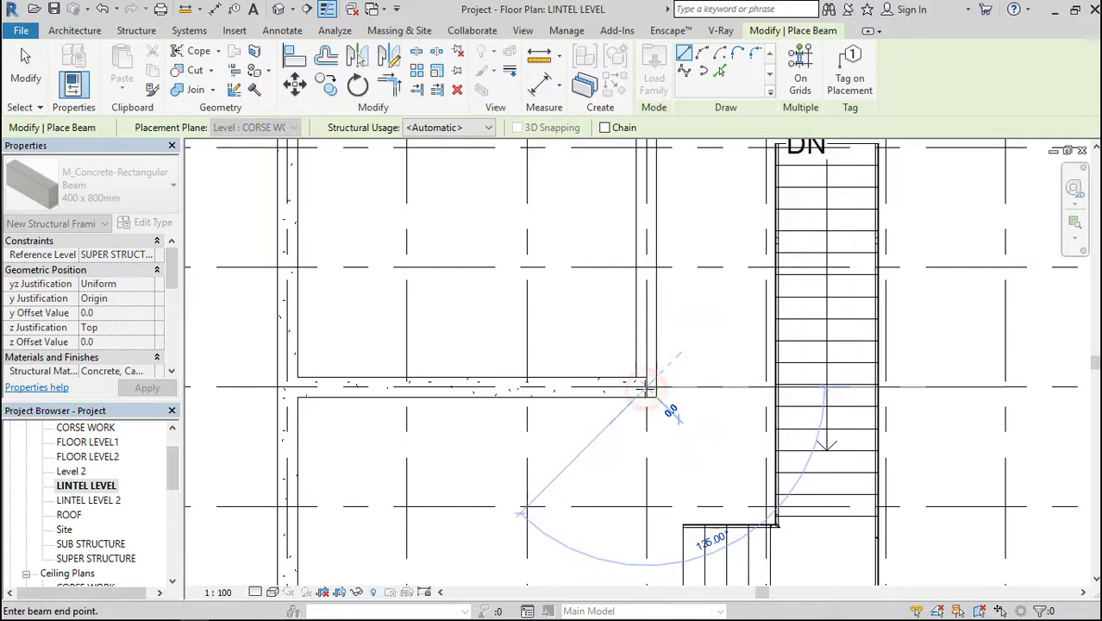
pyautogui.scroll(-3, 638, 387)
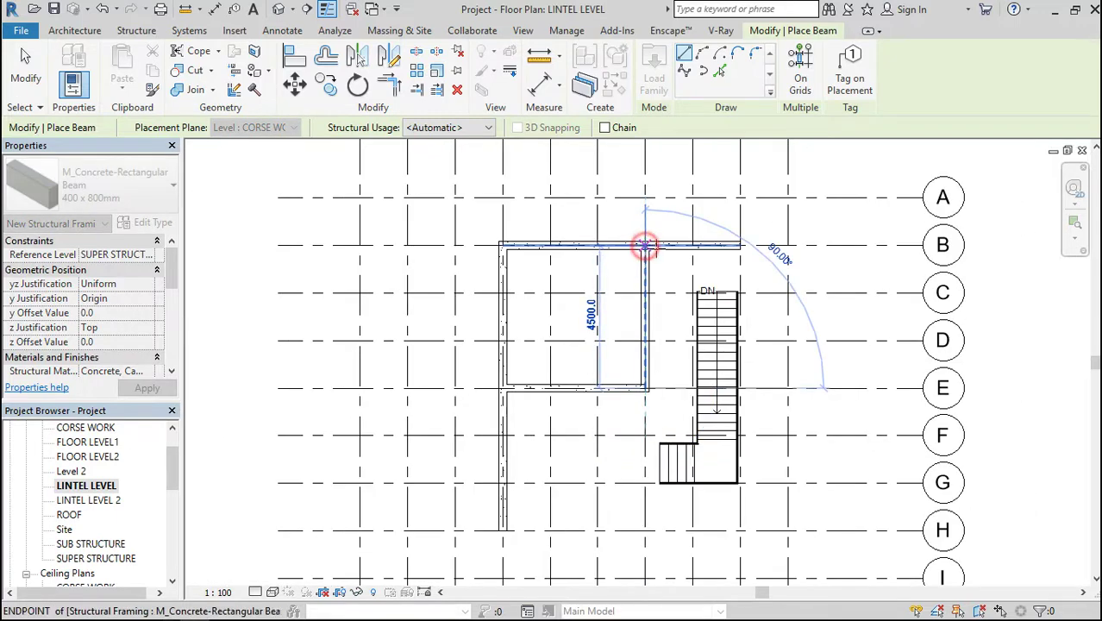
pyautogui.click(644, 245)
# Draw a beam of type 400 x 800mm 2 along grid 9 from grid B to grid H.
pyautogui.click(173, 182)
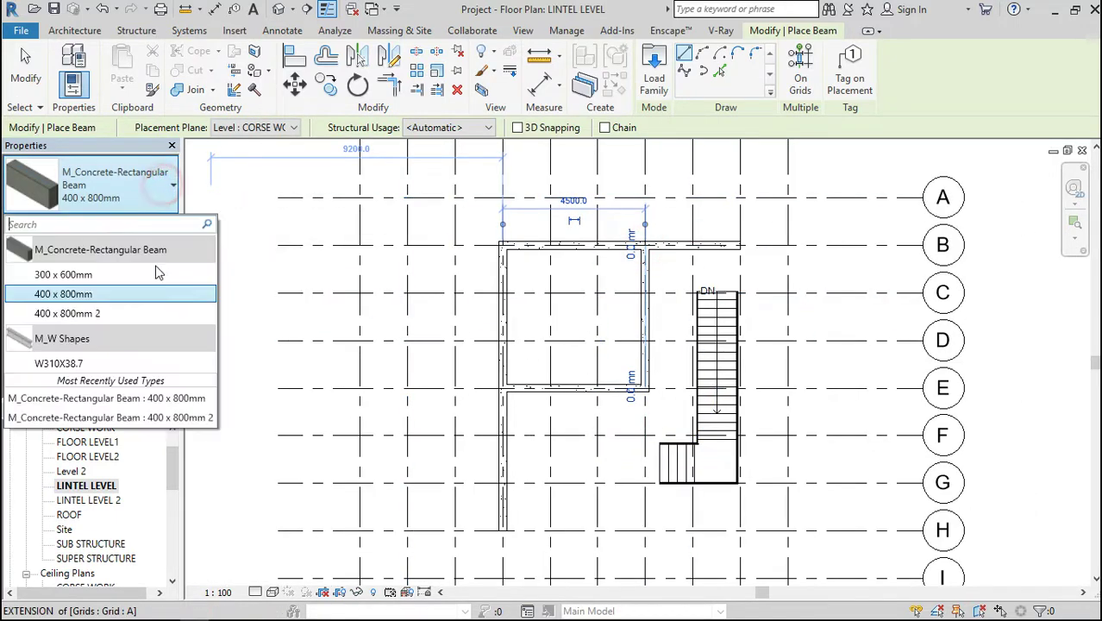
pyautogui.click(124, 314)
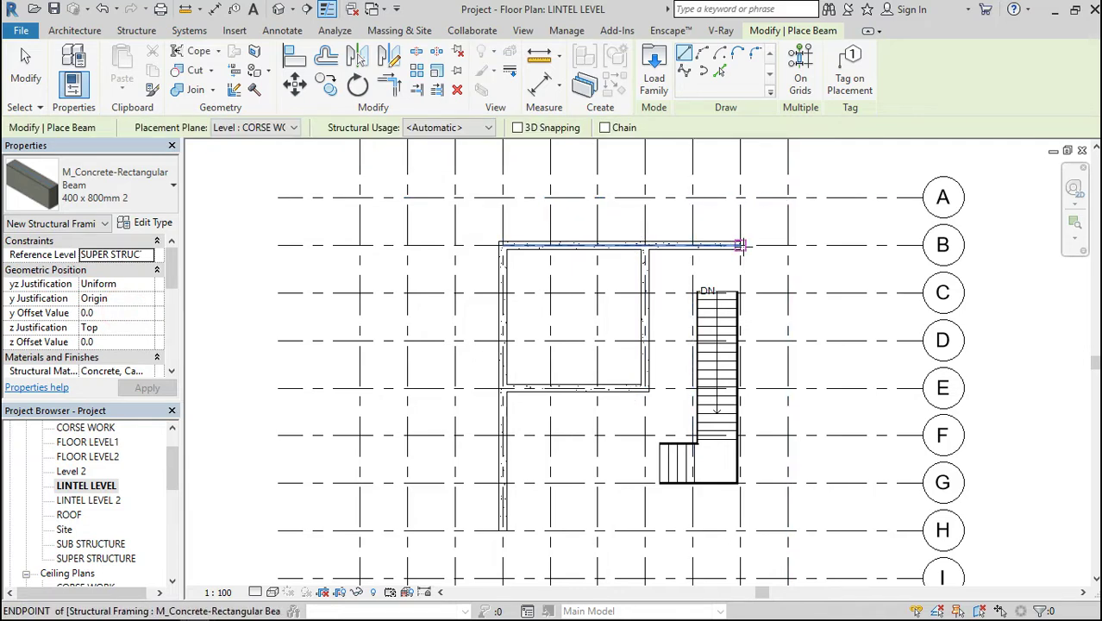
pyautogui.click(740, 246)
pyautogui.scroll(-3, 750, 246)
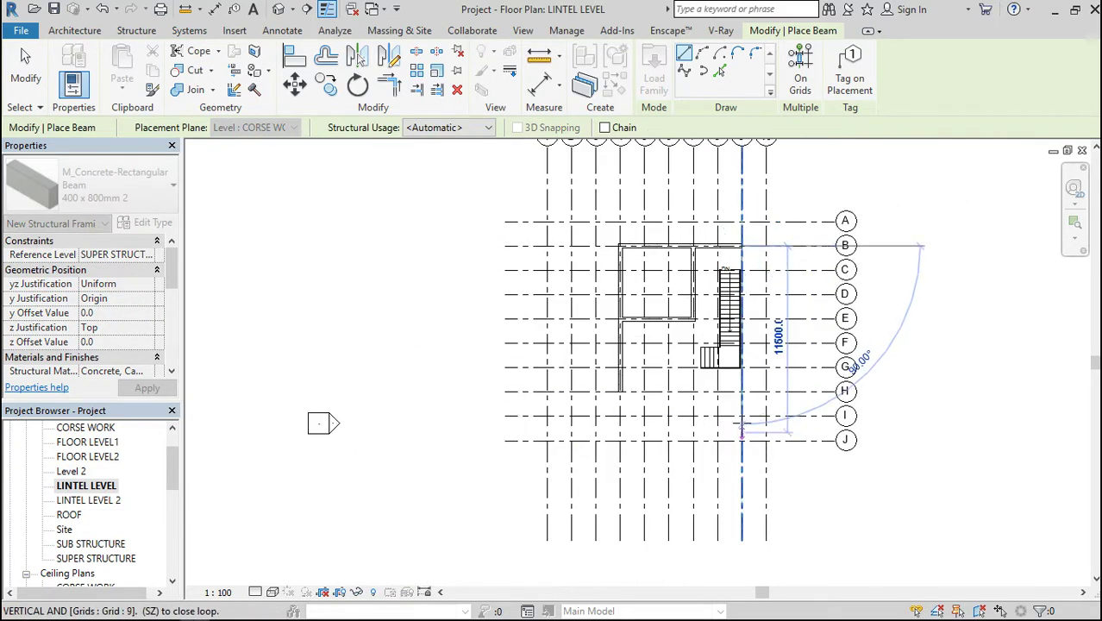
pyautogui.scroll(2, 741, 415)
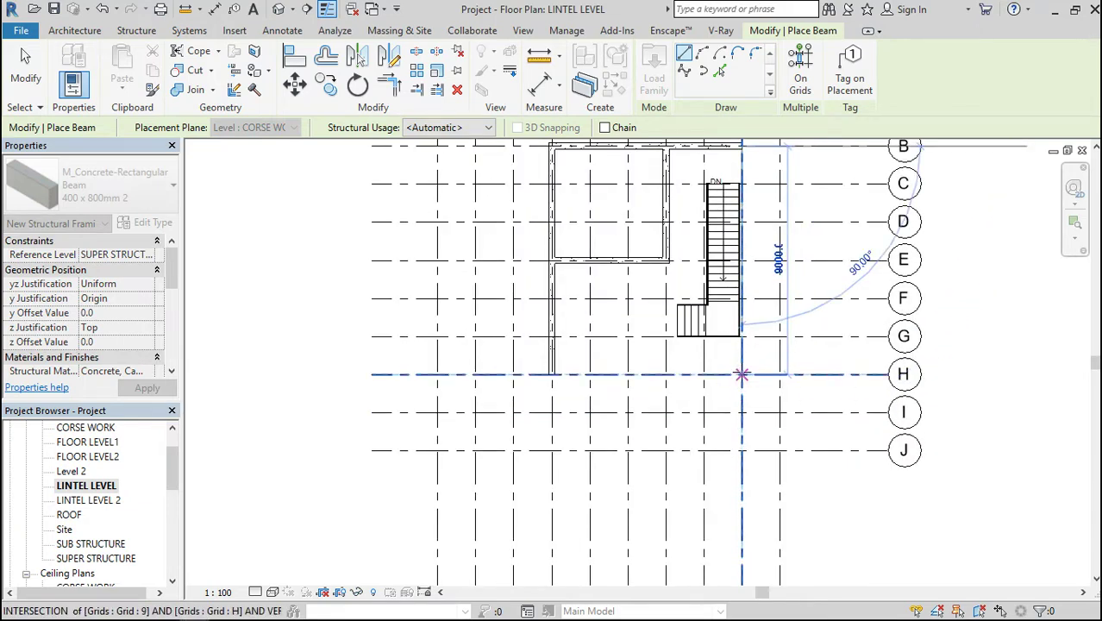
pyautogui.click(741, 374)
pyautogui.press('Escape')
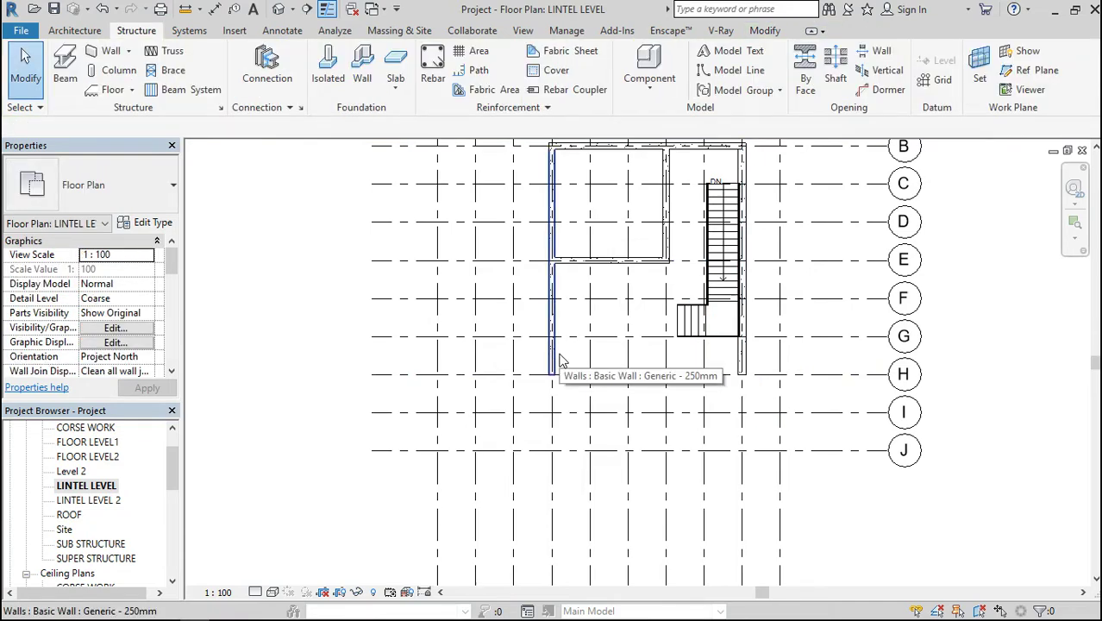
# In the 3D view, delete the new 400 x 800mm beams along grid E, grid 4 and grid 7.
pyautogui.click(558, 360)
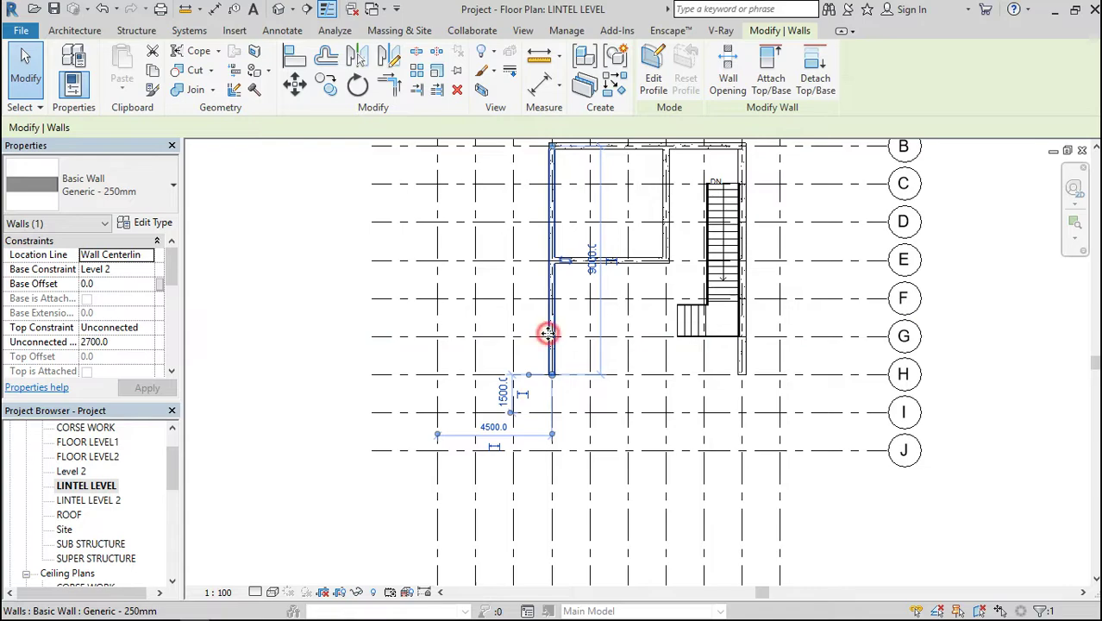
pyautogui.click(279, 9)
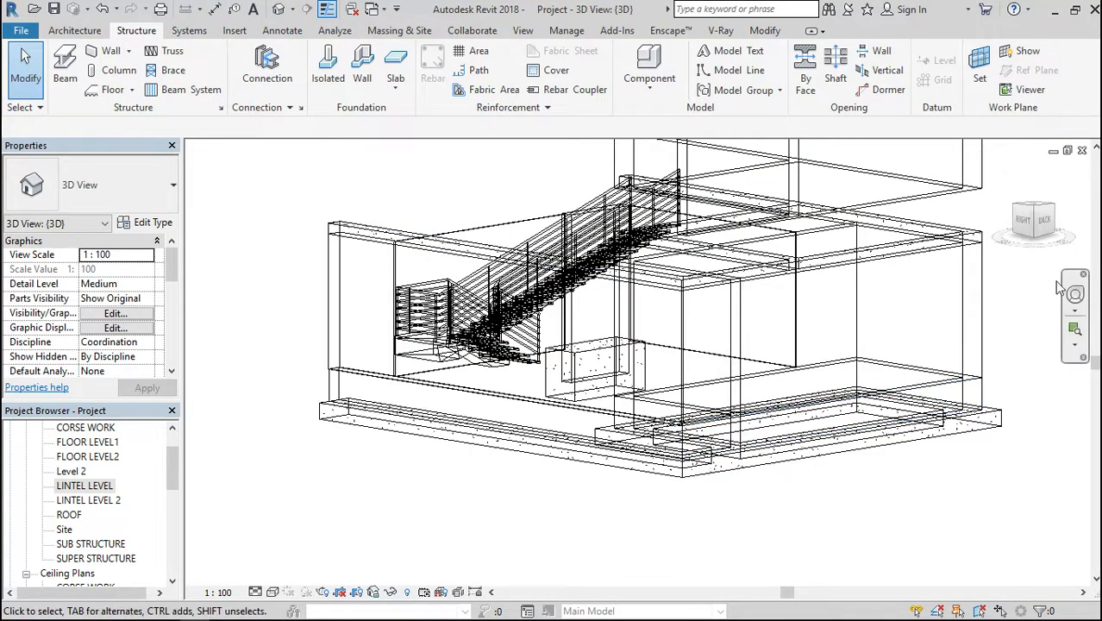
pyautogui.click(1033, 219)
pyautogui.keyDown('shift'); pyautogui.moveTo(776, 345); pyautogui.dragTo(853, 362, button='middle'); pyautogui.keyUp('shift')
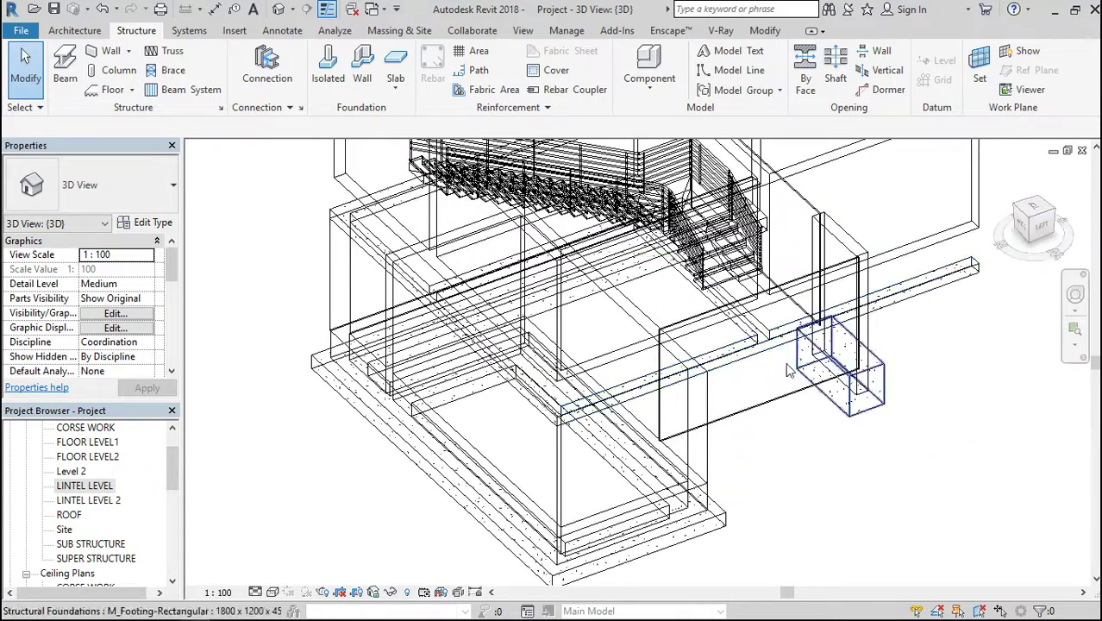
pyautogui.click(890, 312)
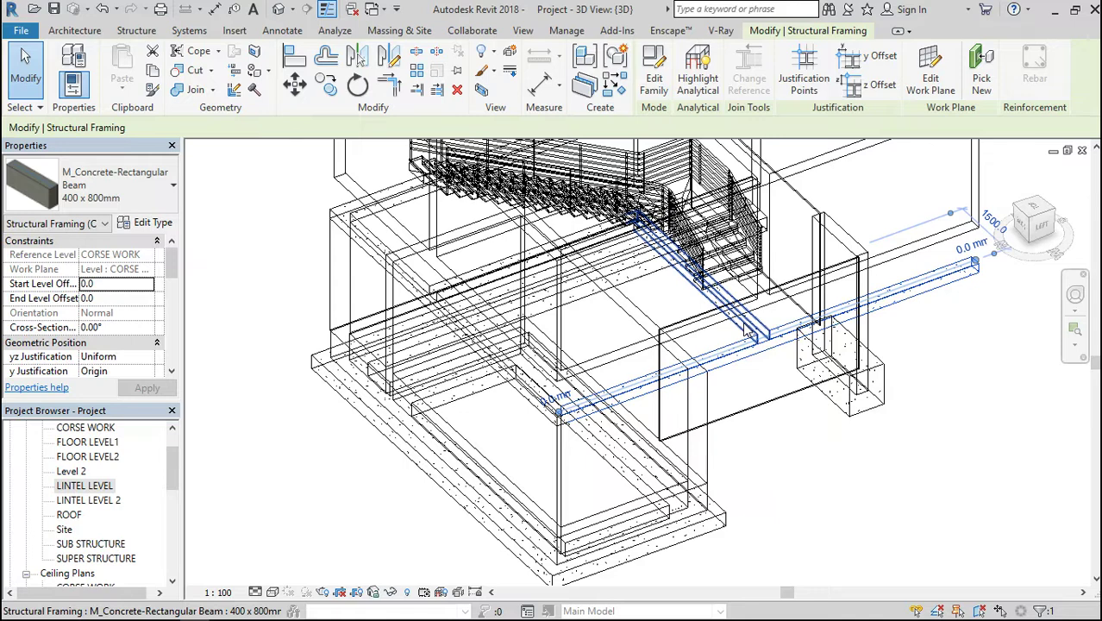
pyautogui.click(746, 330)
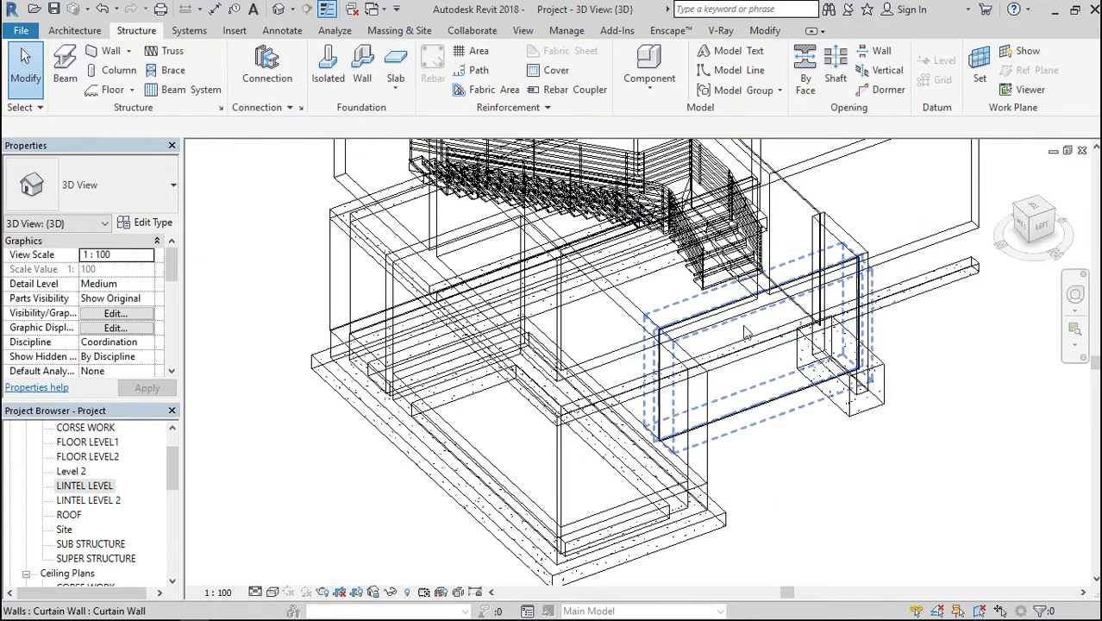
pyautogui.click(743, 347)
pyautogui.click(746, 352)
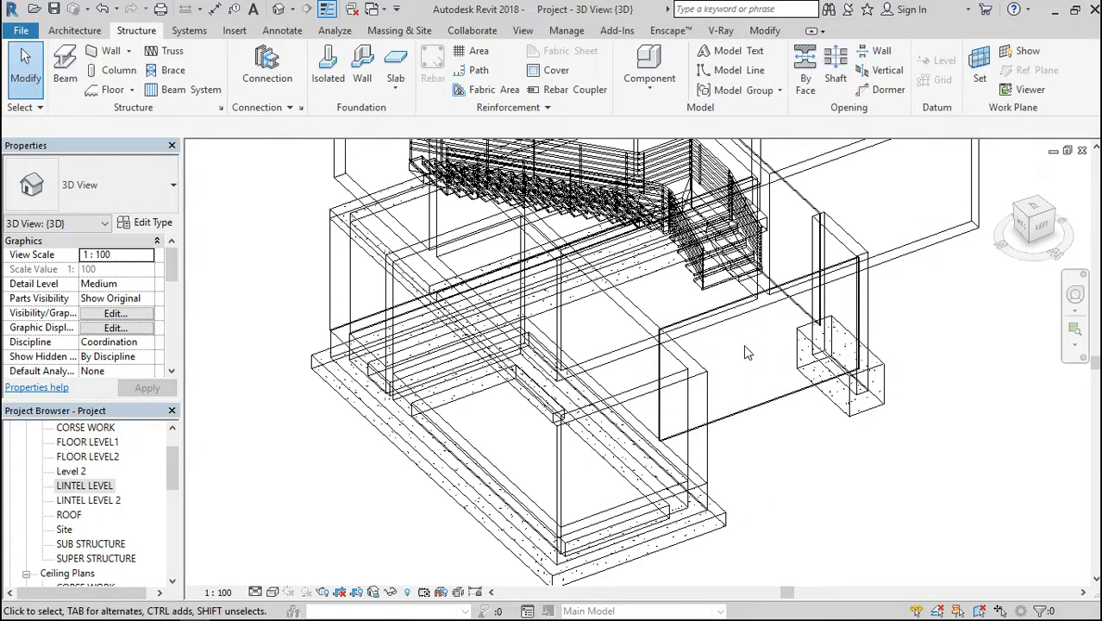
pyautogui.moveTo(1047, 239)
pyautogui.mouseDown()
pyautogui.moveTo(1002, 259)
pyautogui.moveTo(1000, 279)
pyautogui.mouseUp()
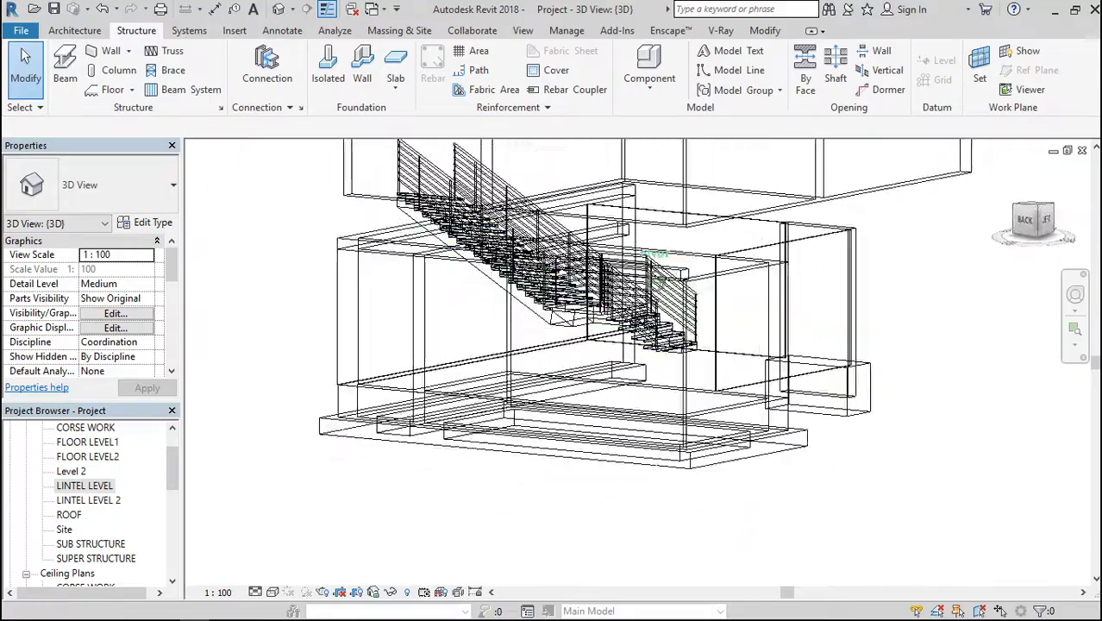
pyautogui.click(618, 241)
pyautogui.press('Escape')
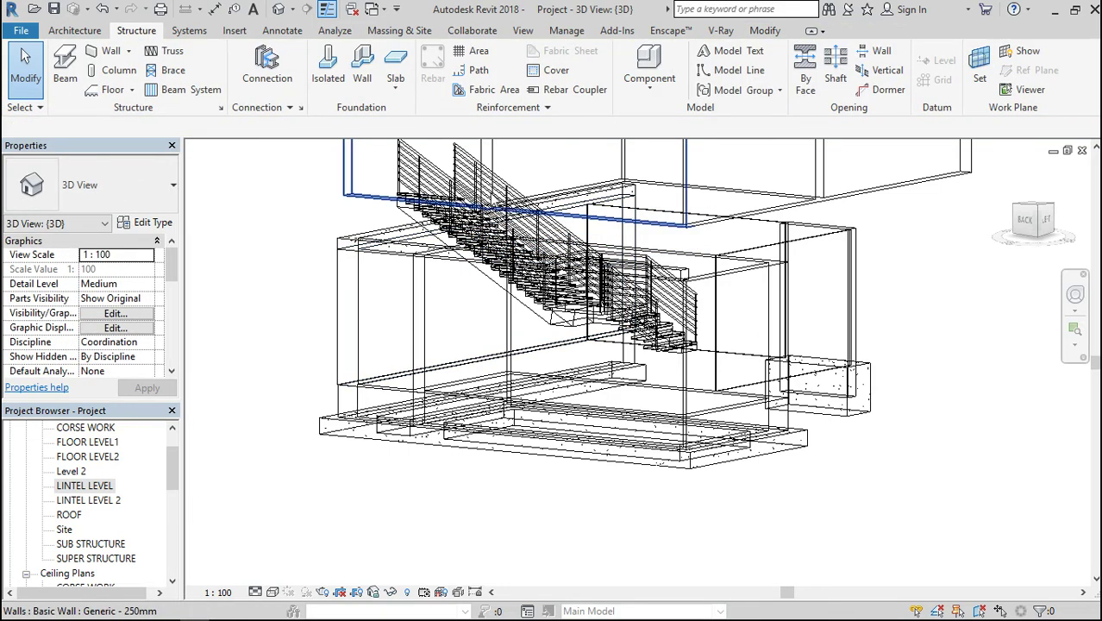
# Open the SUB STRUCTURE floor plan and set up a 400 x 800mm concrete beam with CORSE WORK as placement plane.
pyautogui.click(442, 264)
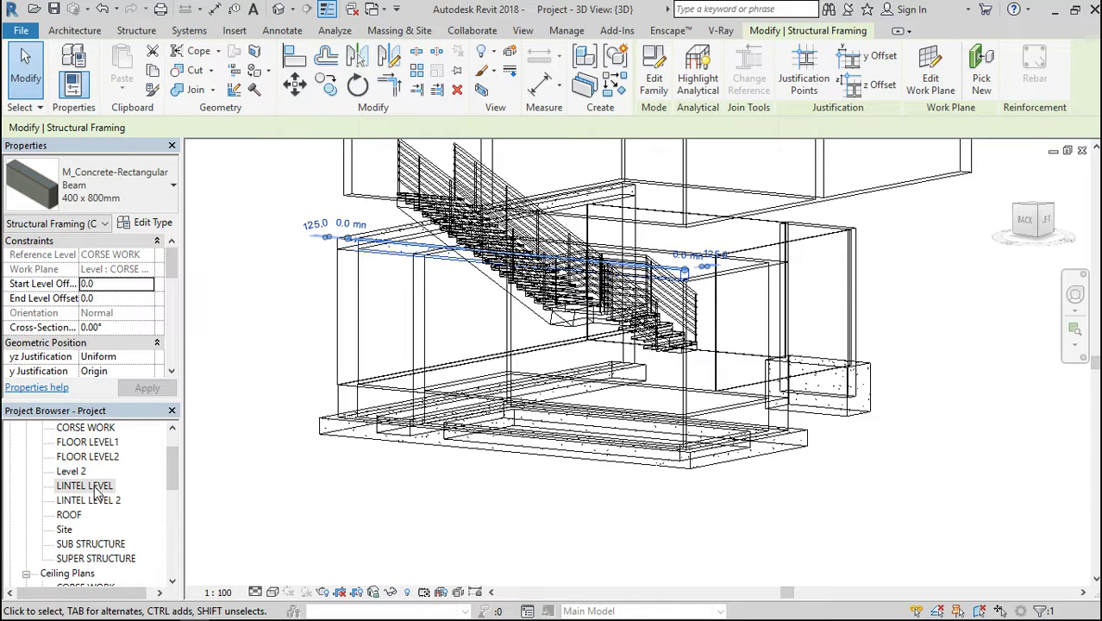
pyautogui.doubleClick(109, 547)
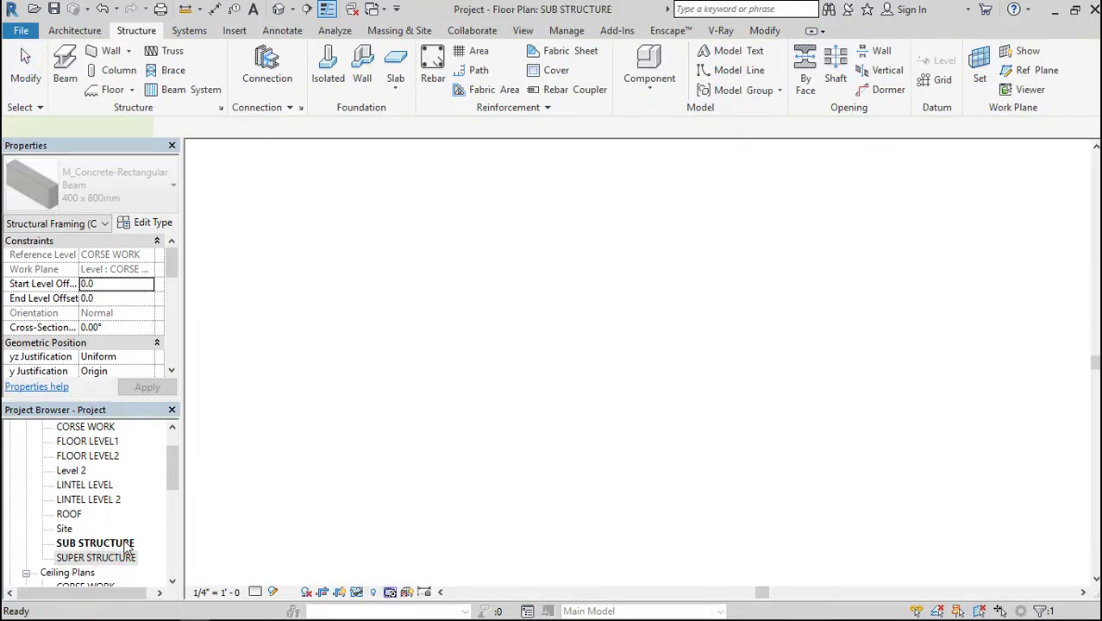
pyautogui.click(92, 31)
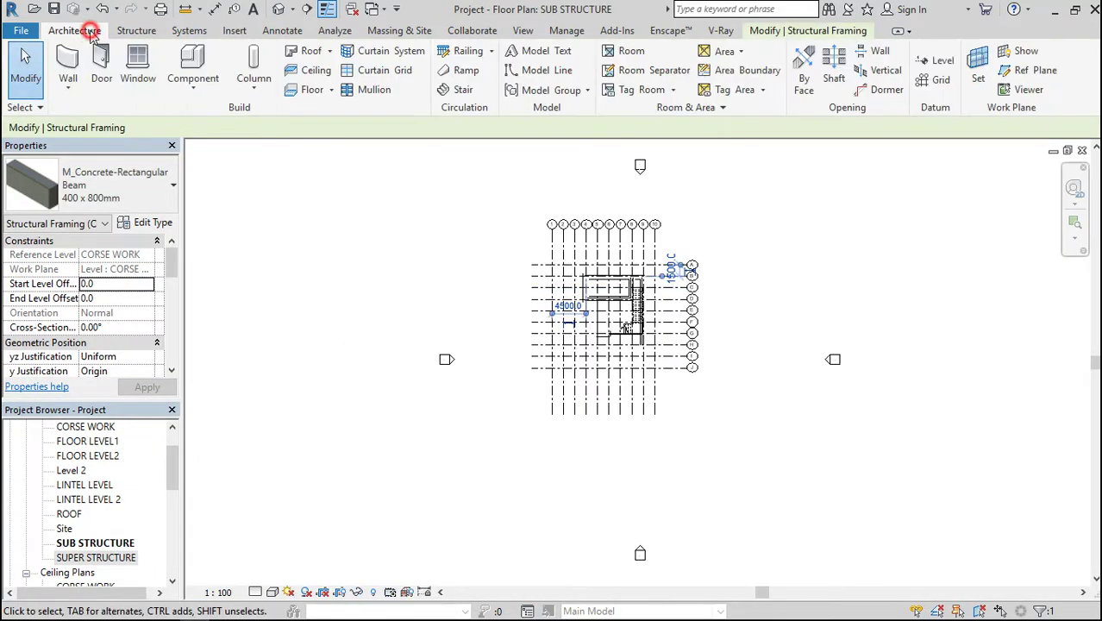
pyautogui.click(131, 32)
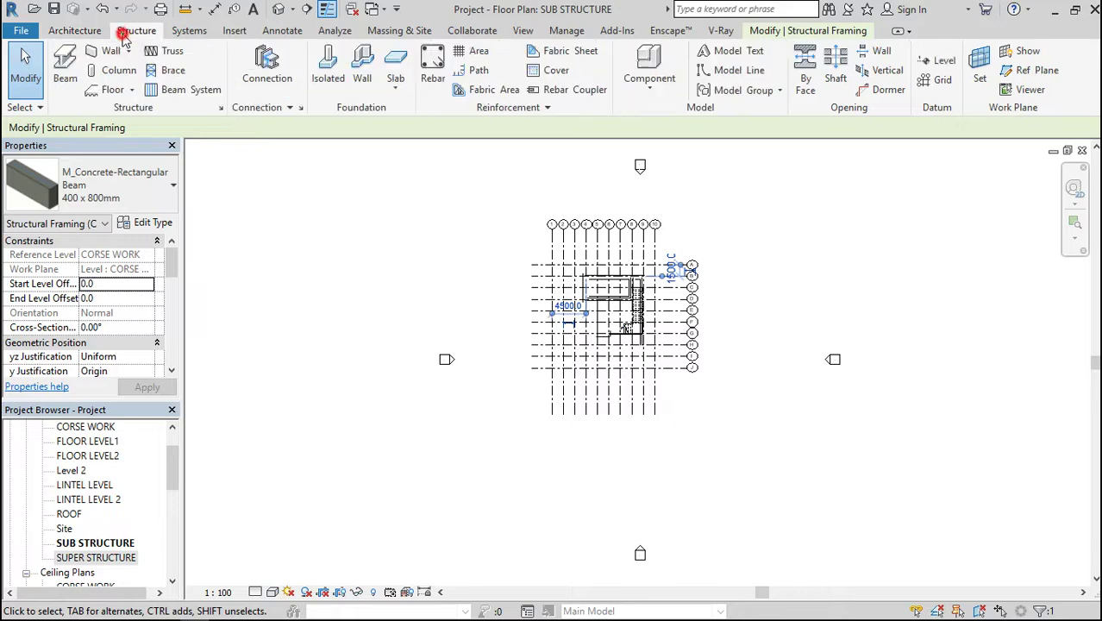
pyautogui.click(59, 69)
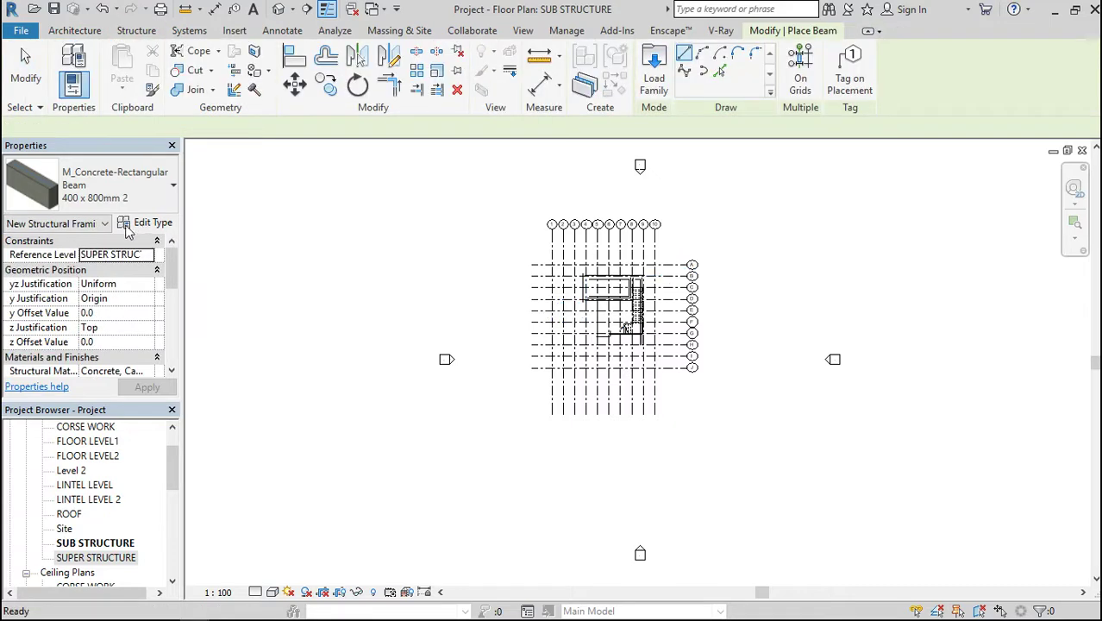
pyautogui.click(142, 204)
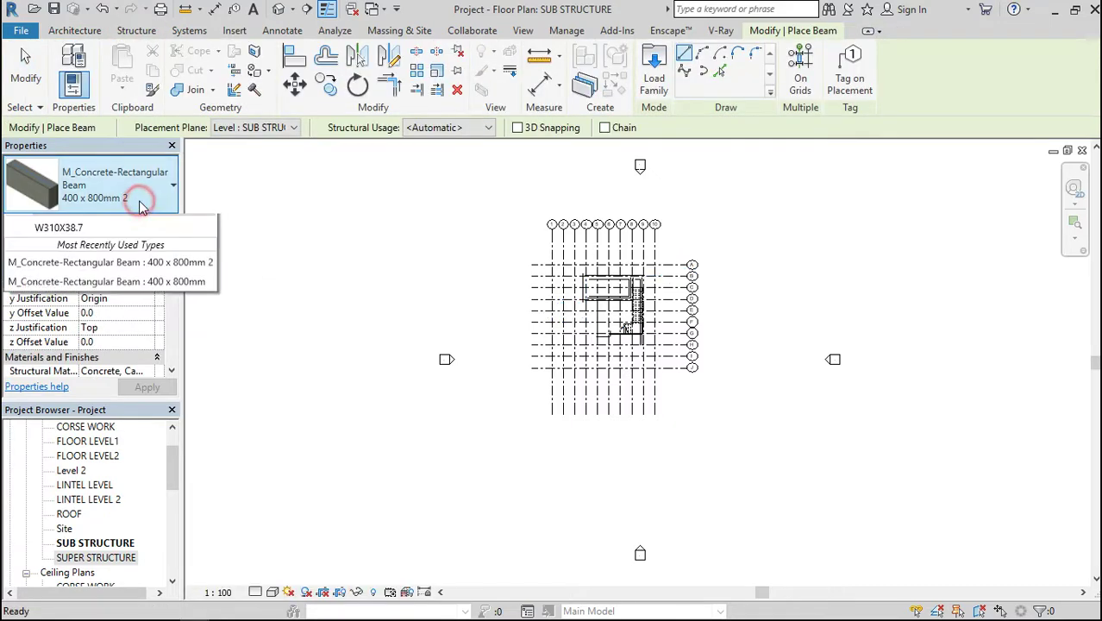
pyautogui.click(110, 291)
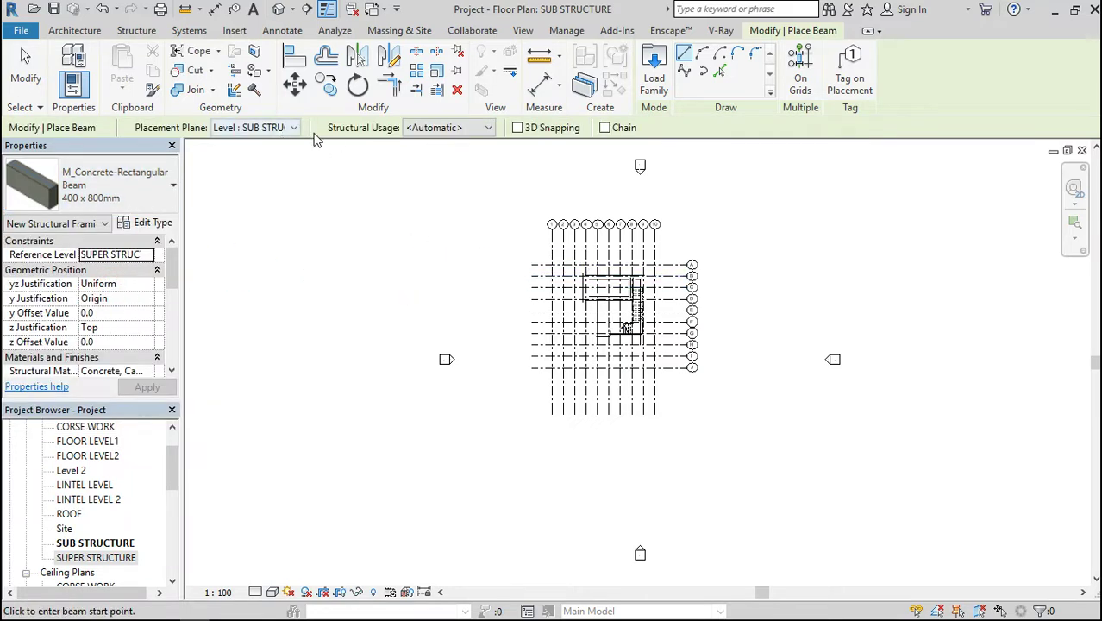
pyautogui.click(290, 127)
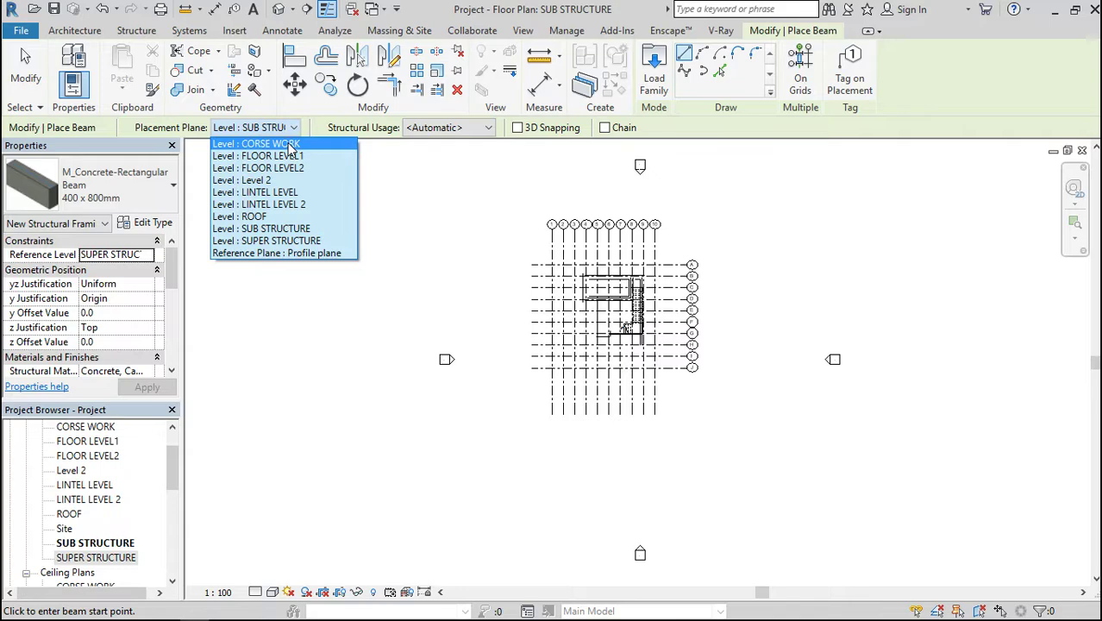
pyautogui.click(288, 143)
pyautogui.scroll(2, 655, 264)
pyautogui.scroll(6, 655, 271)
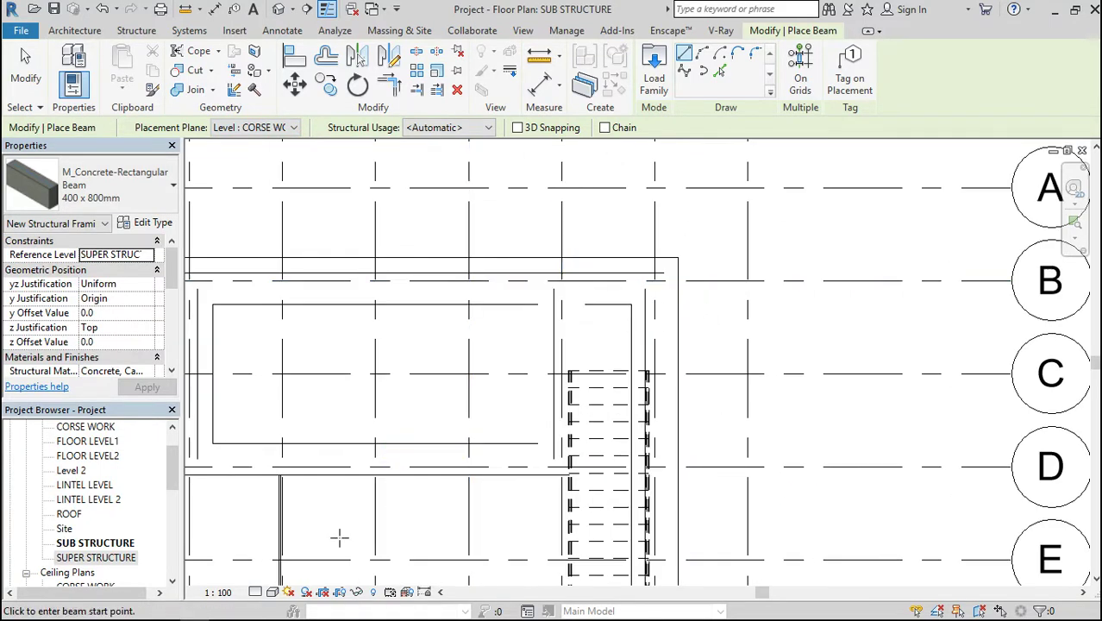
pyautogui.scroll(2, 339, 537)
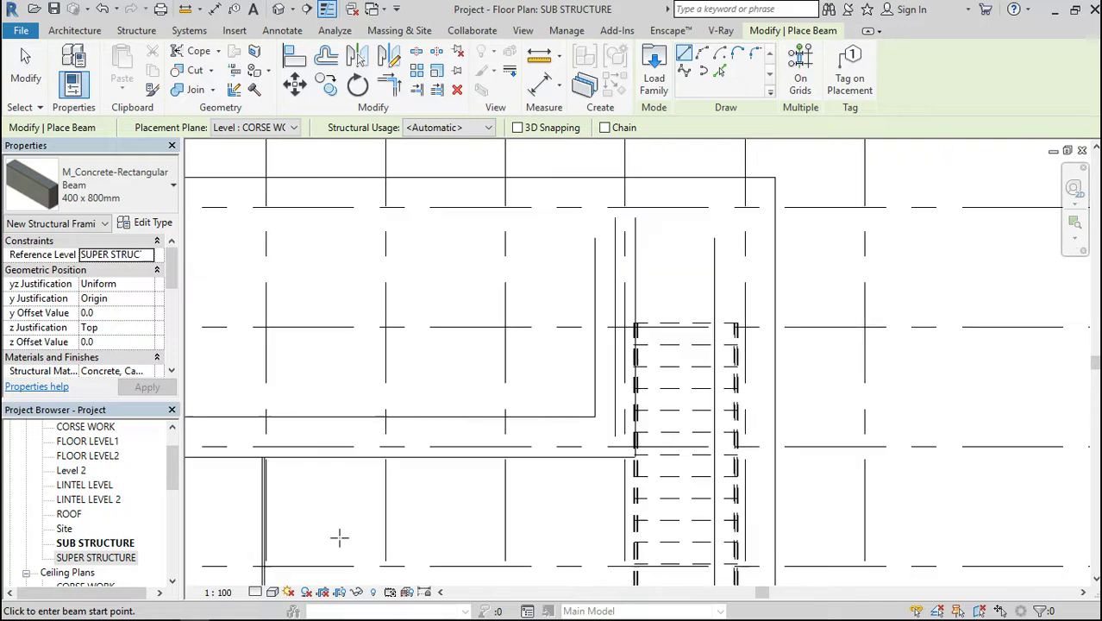
# In the SUPER STRUCTURE floor plan, draw a 400 x 800mm concrete beam on LINTEL LEVEL along grid 8 from grid B to grid D.
pyautogui.doubleClick(119, 557)
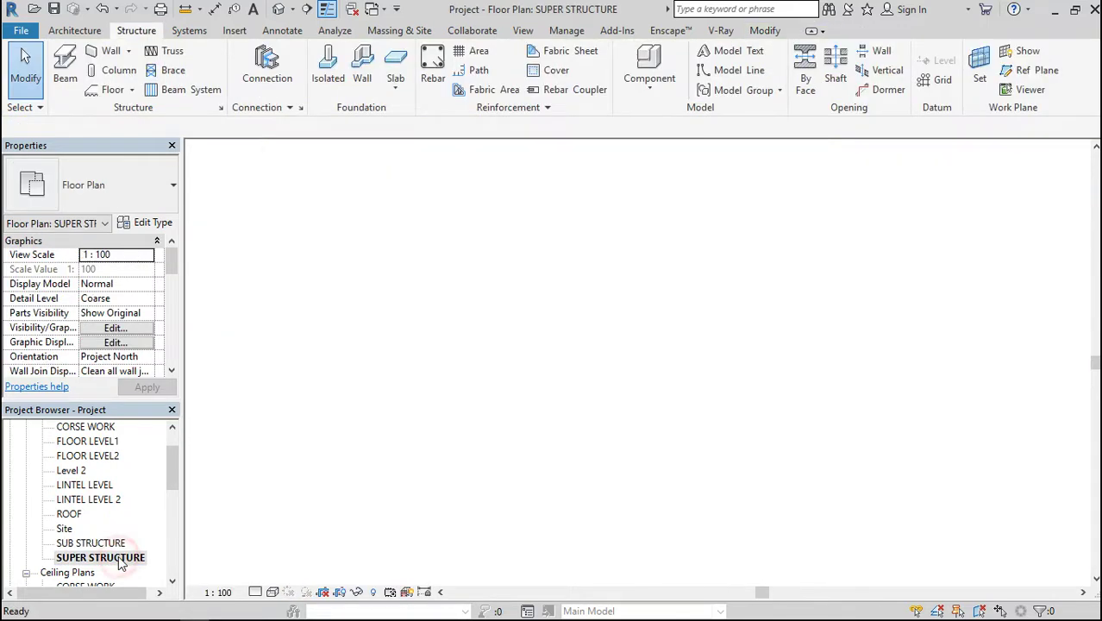
pyautogui.click(65, 68)
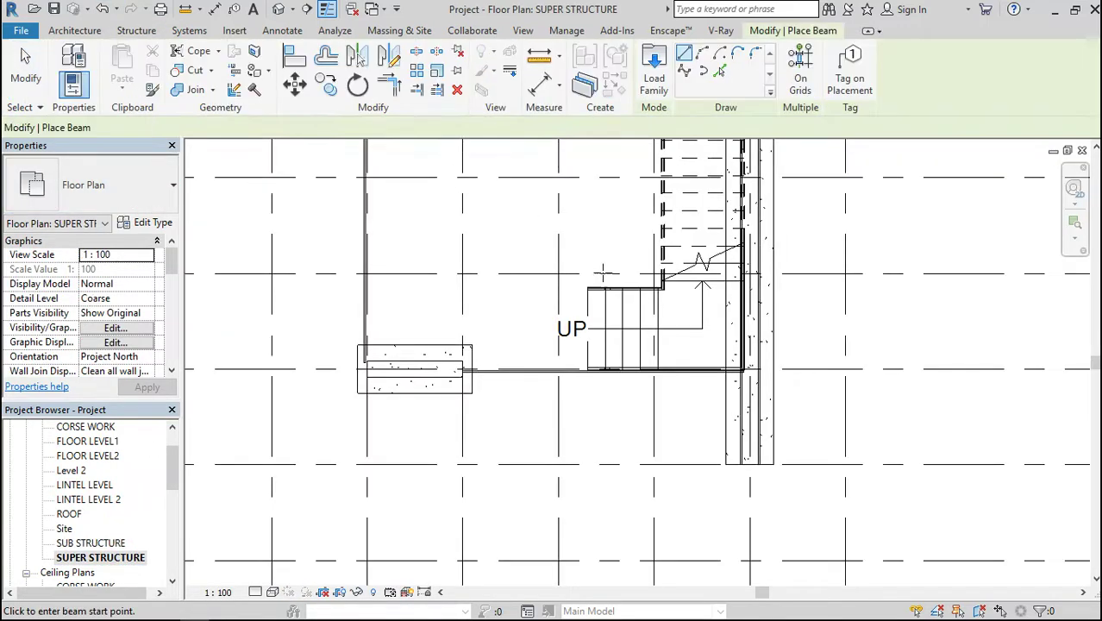
pyautogui.scroll(-2, 605, 308)
pyautogui.scroll(-5, 604, 308)
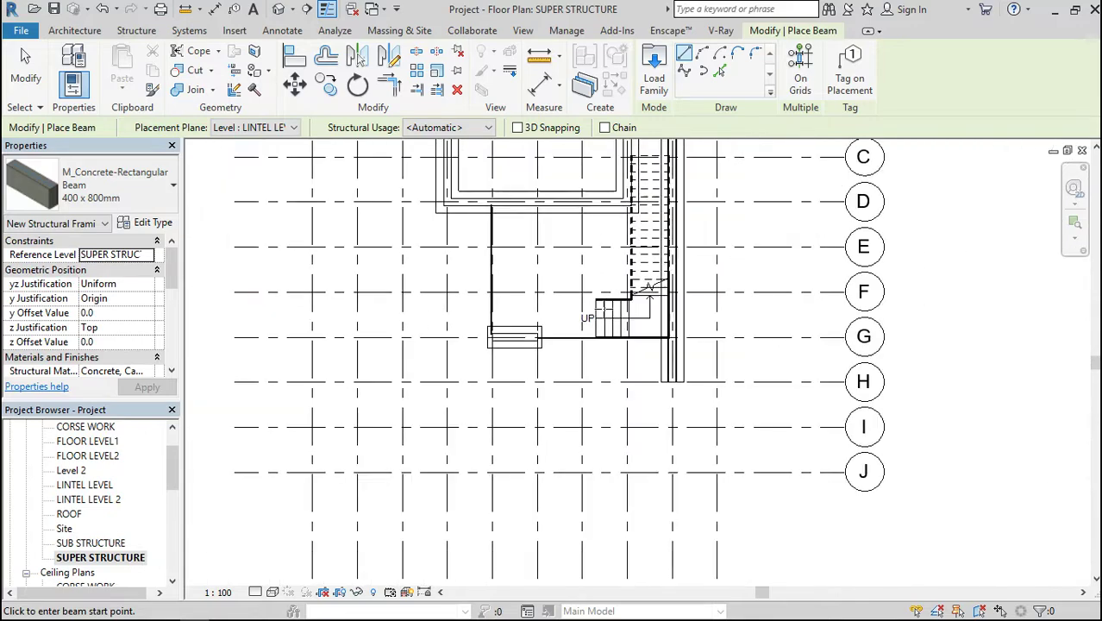
pyautogui.scroll(5, 627, 214)
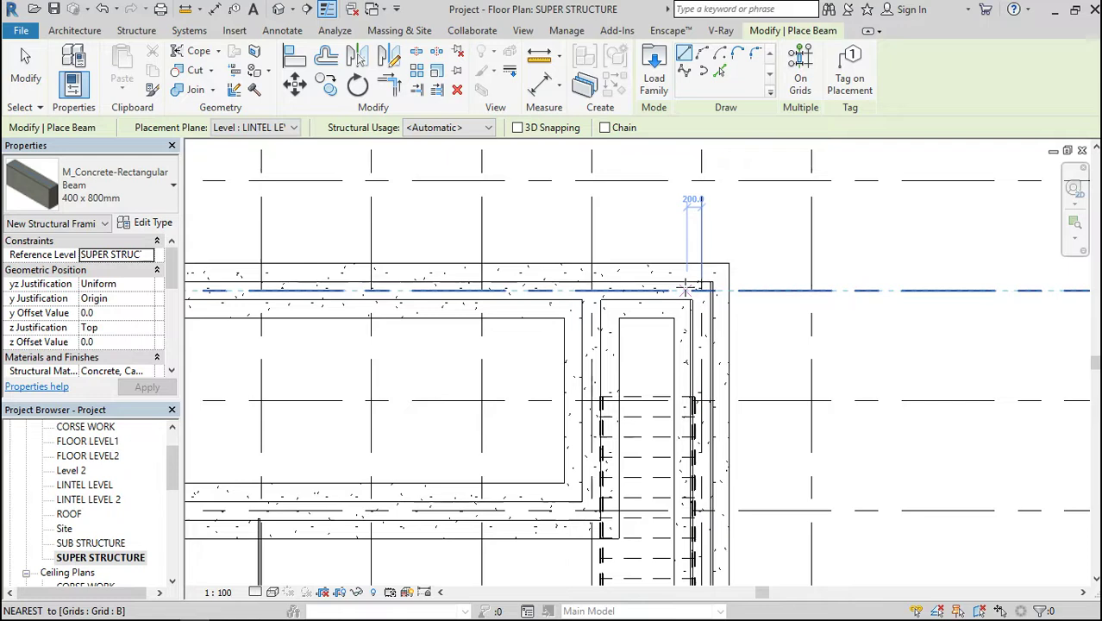
pyautogui.click(638, 291)
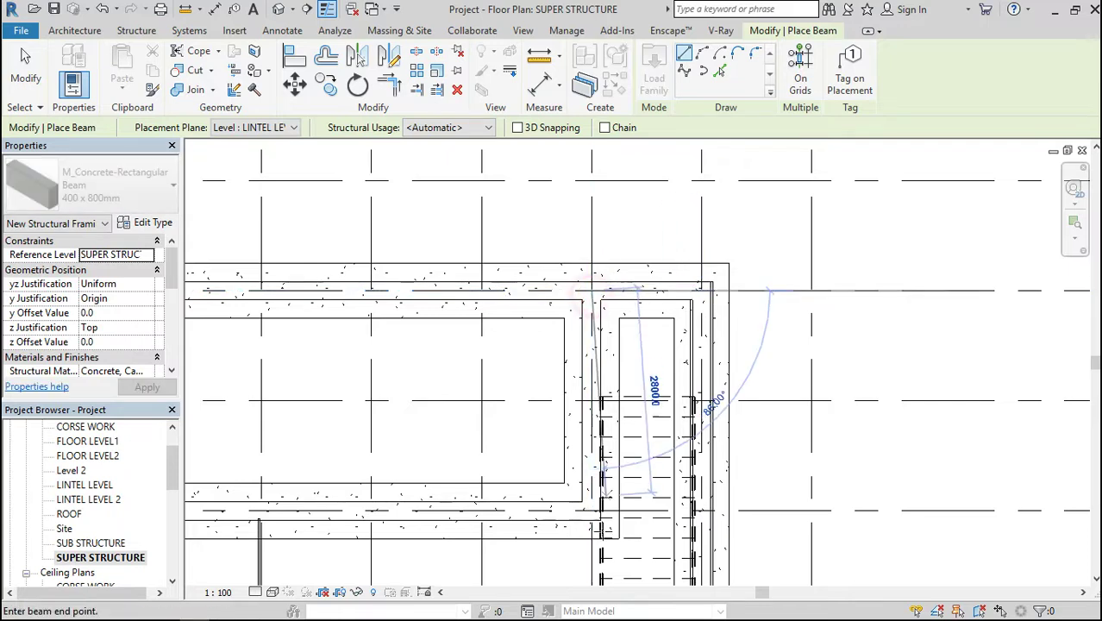
pyautogui.click(591, 511)
# Draw 400 x 800mm beams along grid D from grid 8 to grid 4 and along grid 4 from grid D to grid B.
pyautogui.click(590, 510)
pyautogui.scroll(-3, 528, 324)
pyautogui.scroll(-2, 529, 324)
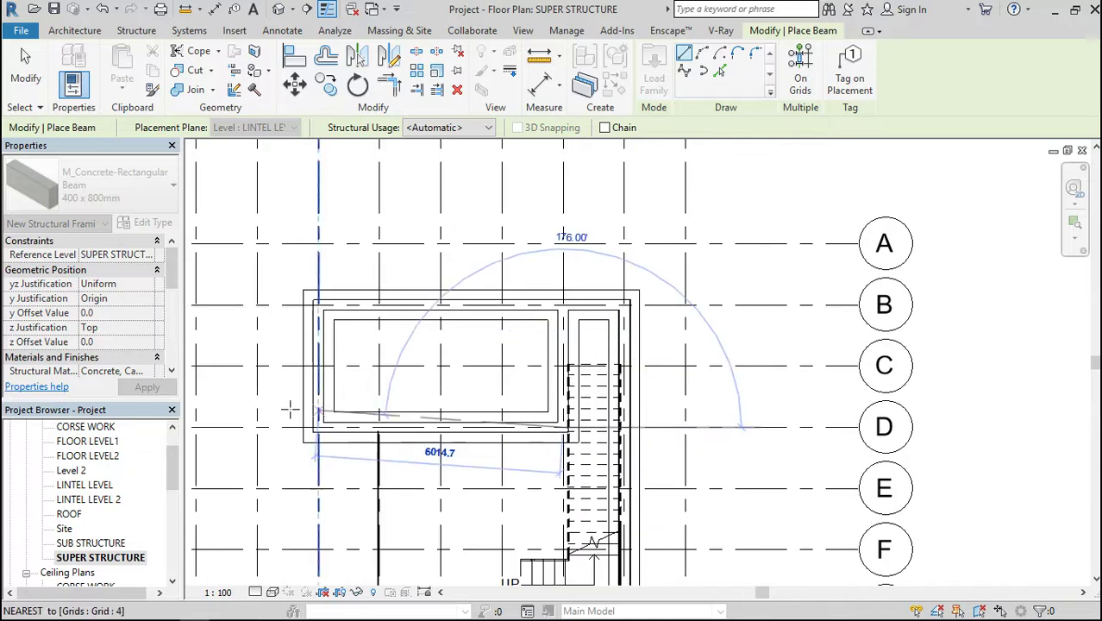
pyautogui.click(317, 428)
pyautogui.click(317, 428)
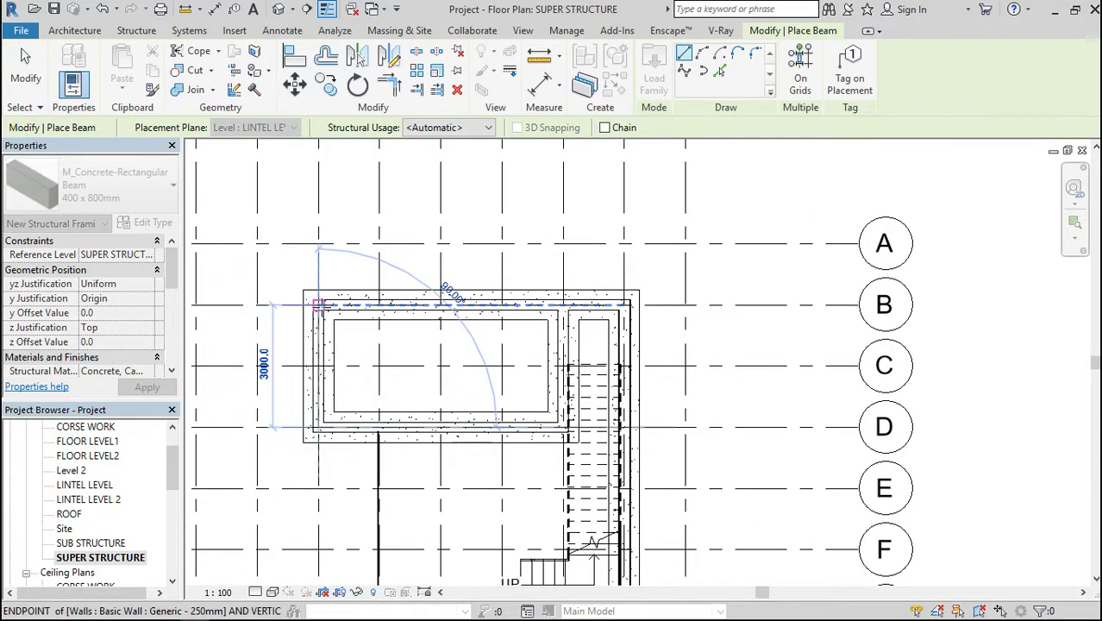
pyautogui.click(317, 305)
pyautogui.scroll(-2, 538, 290)
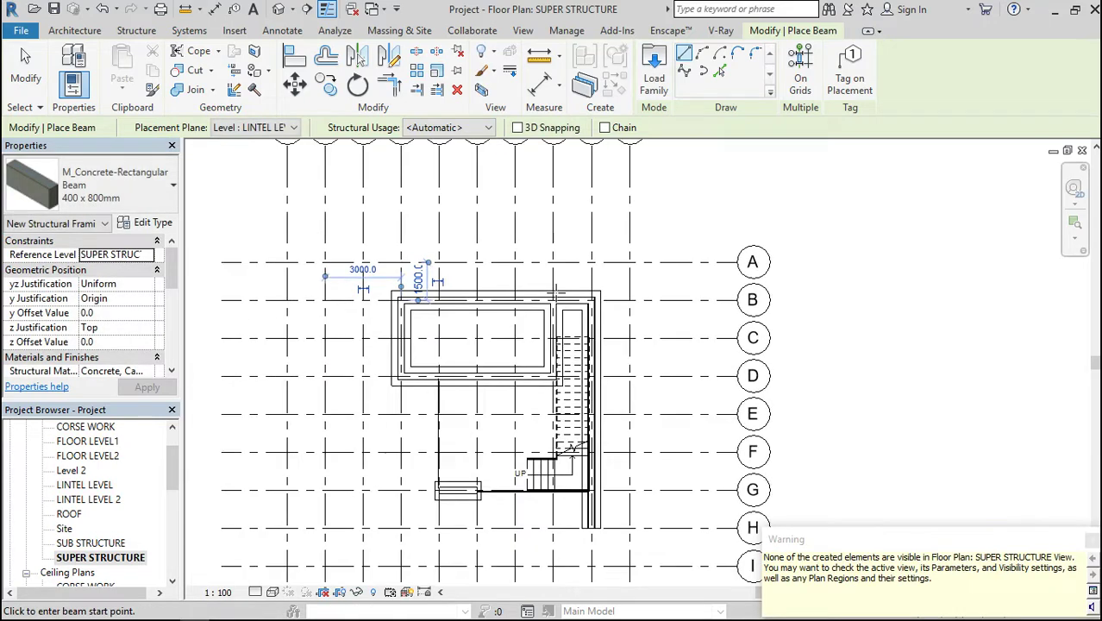
pyautogui.press('Escape')
pyautogui.press('Escape')
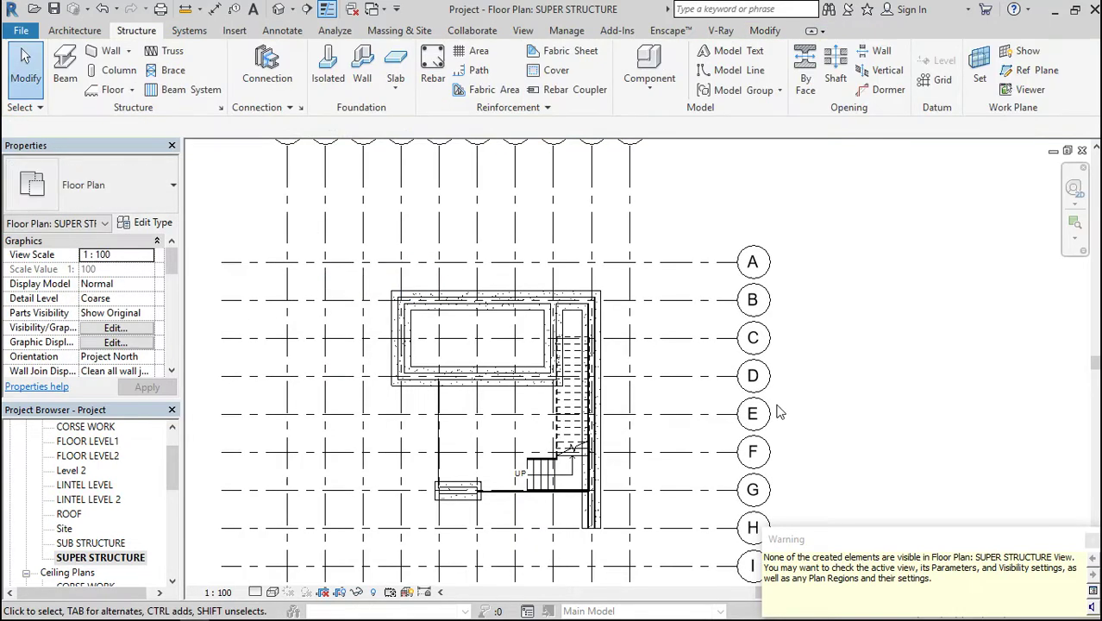
pyautogui.click(1092, 541)
# In the 3D view, select a new lintel beam near the stair and examine its level settings and position relative to the lower-storey walls.
pyautogui.click(275, 8)
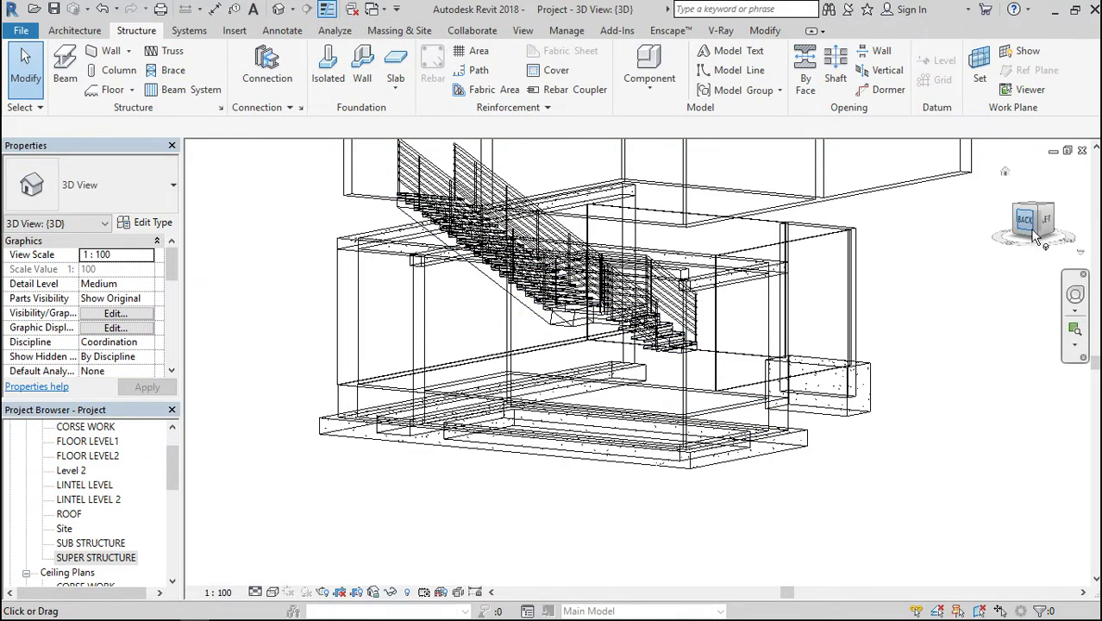
pyautogui.moveTo(1031, 226)
pyautogui.mouseDown()
pyautogui.moveTo(655, 280)
pyautogui.moveTo(603, 276)
pyautogui.moveTo(724, 297)
pyautogui.moveTo(810, 284)
pyautogui.mouseUp()
pyautogui.moveTo(655, 280)
pyautogui.keyDown('shift'); pyautogui.mouseDown(button='middle')
pyautogui.moveTo(733, 300)
pyautogui.moveTo(662, 281)
pyautogui.mouseUp(button='middle'); pyautogui.keyUp('shift')
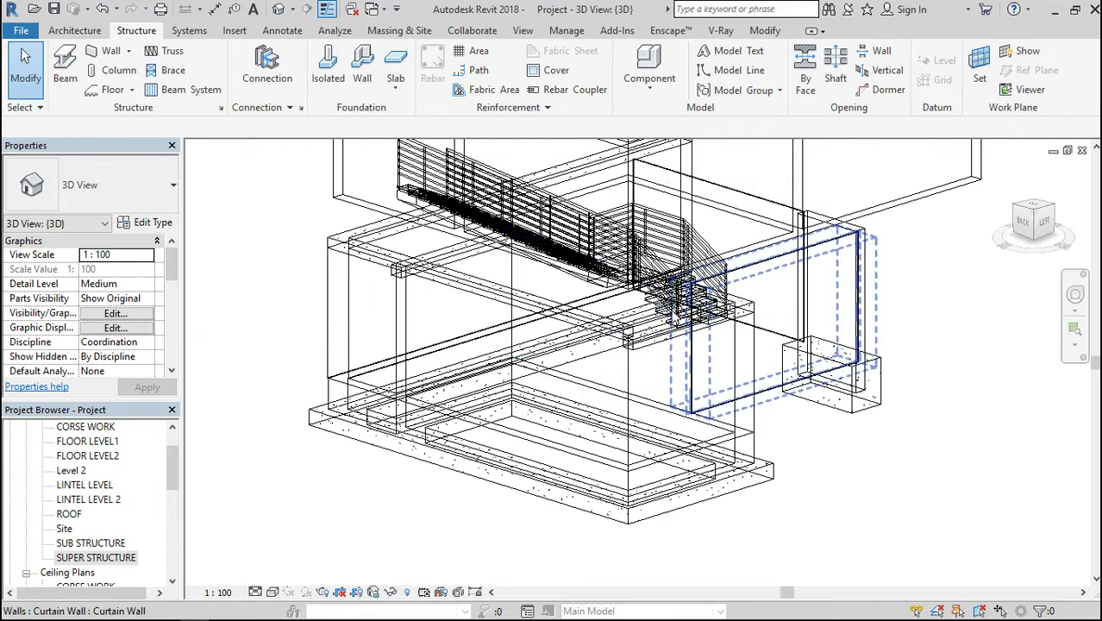
pyautogui.scroll(2, 667, 324)
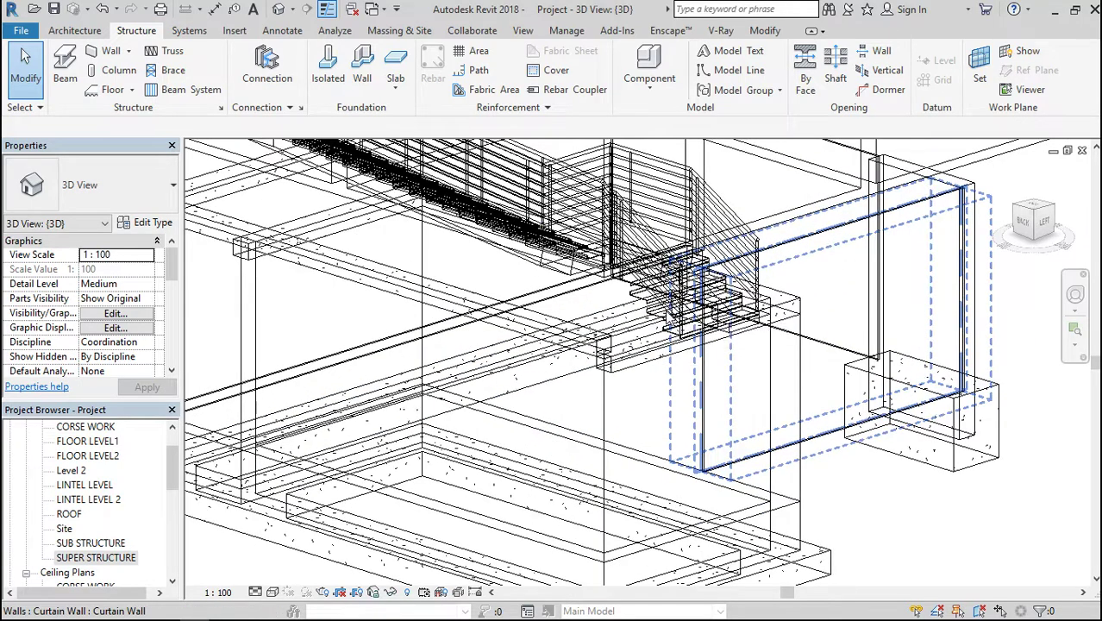
pyautogui.click(633, 369)
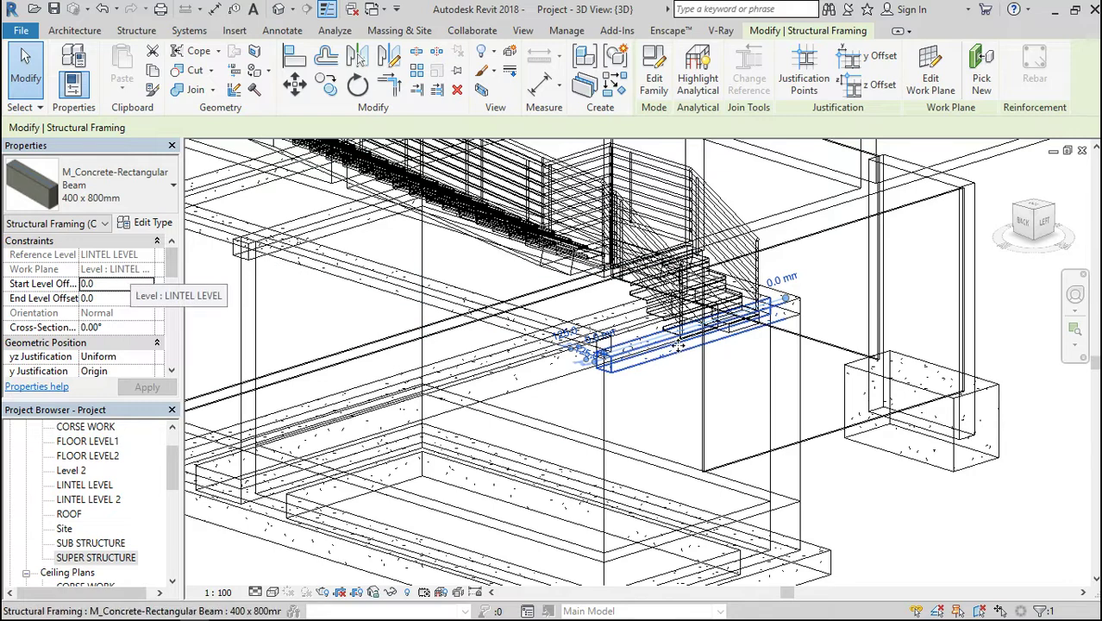
pyautogui.scroll(2, 664, 345)
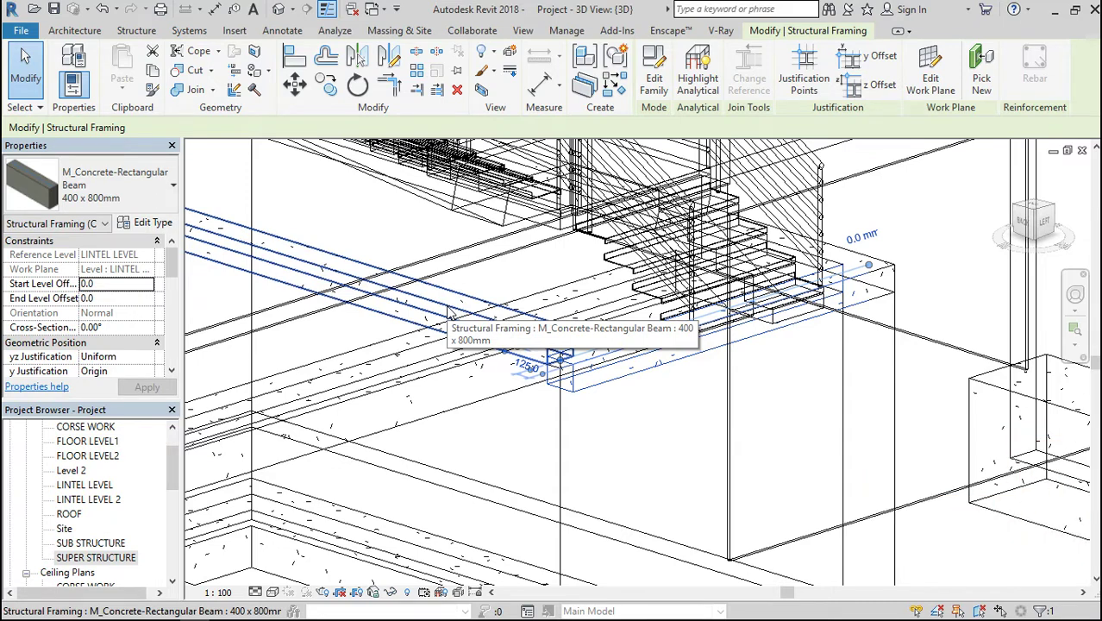
pyautogui.scroll(-3, 556, 357)
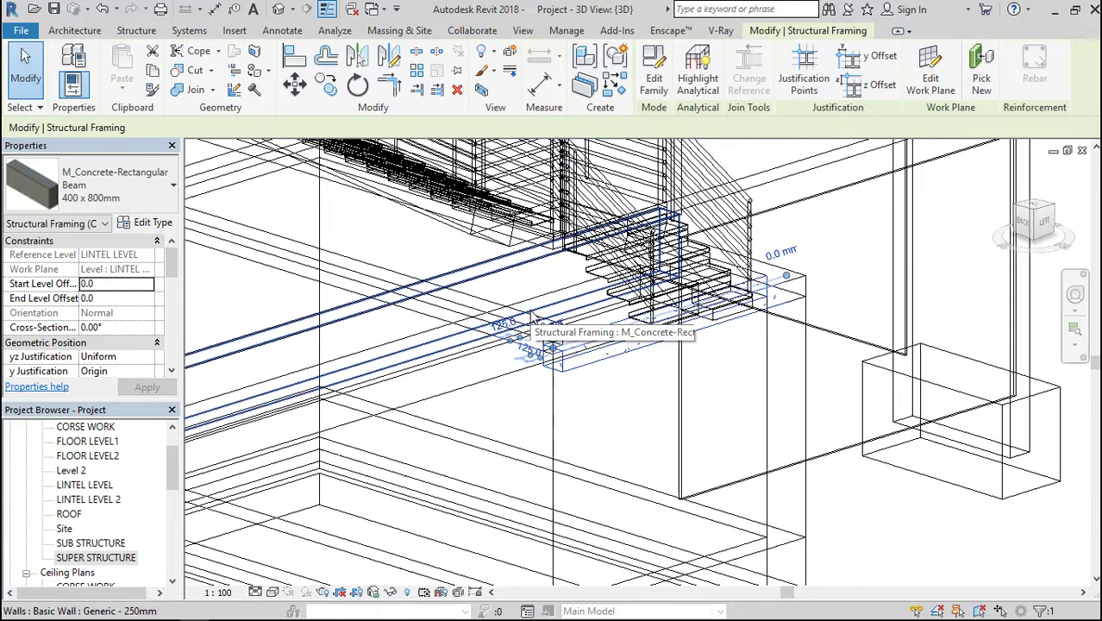
pyautogui.scroll(-3, 735, 378)
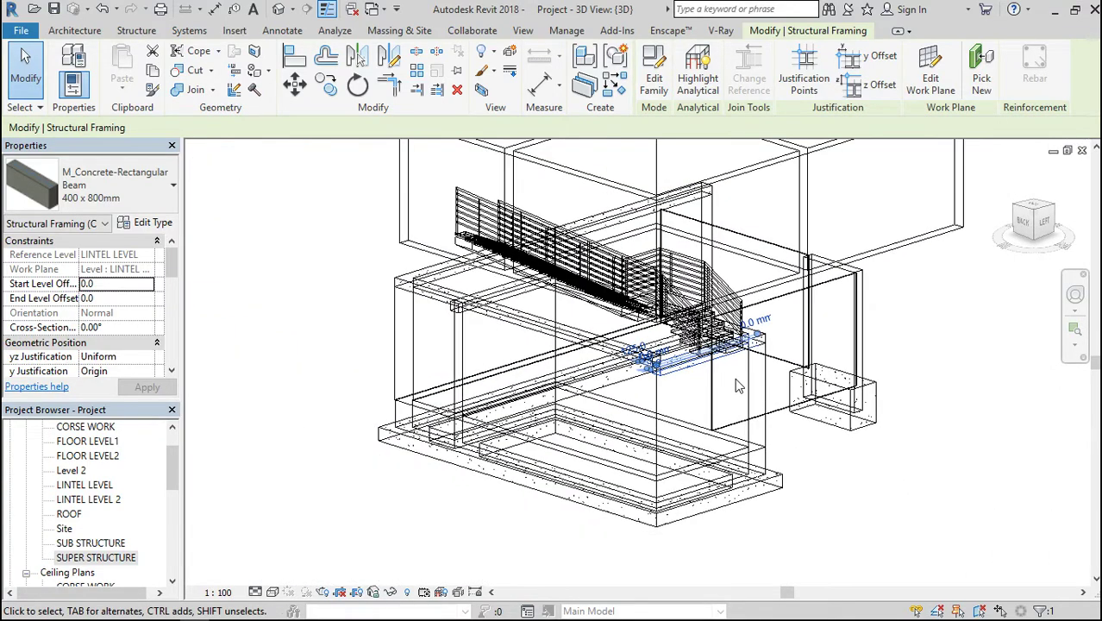
pyautogui.scroll(-1, 629, 424)
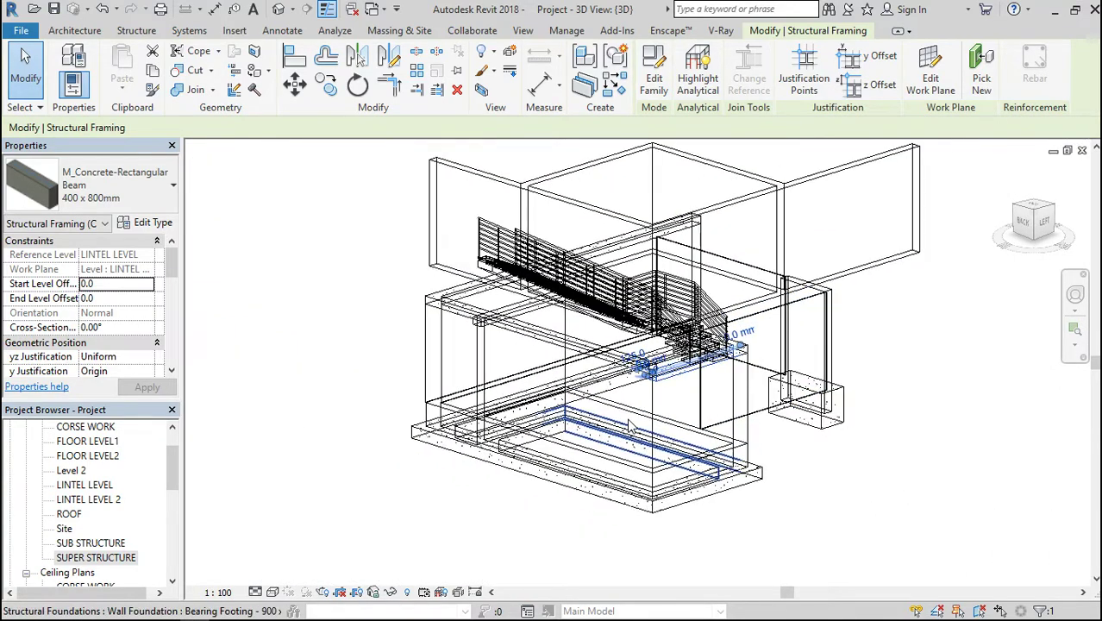